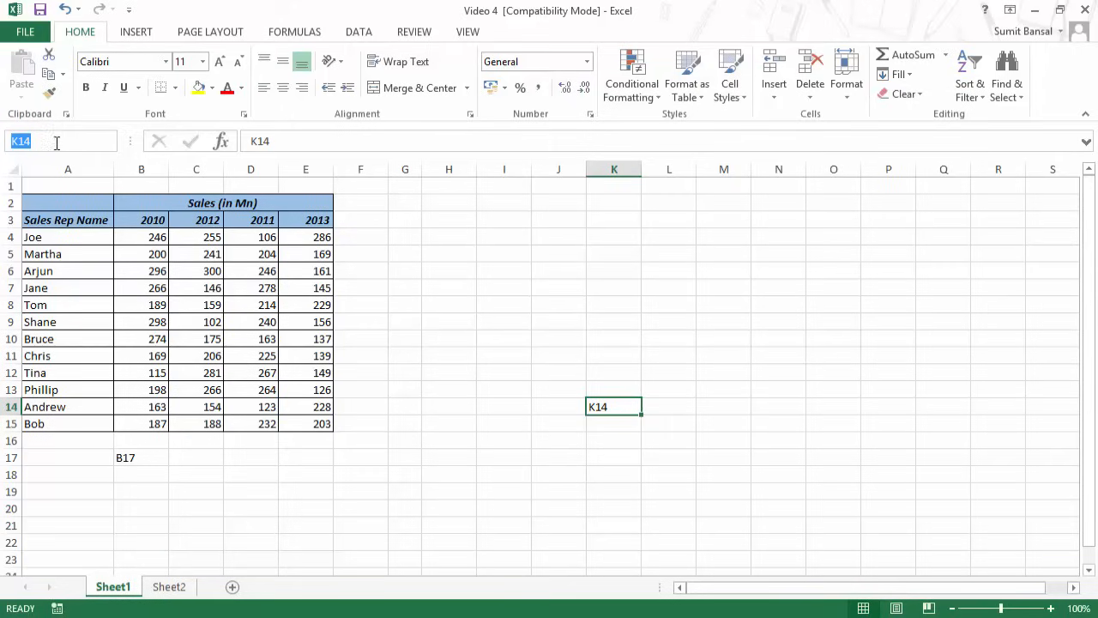
Step: Fill the cell range I4:K9 with yellow
{"action": "left_click_drag", "start_coordinate": [506, 238], "coordinate": [614, 322]}
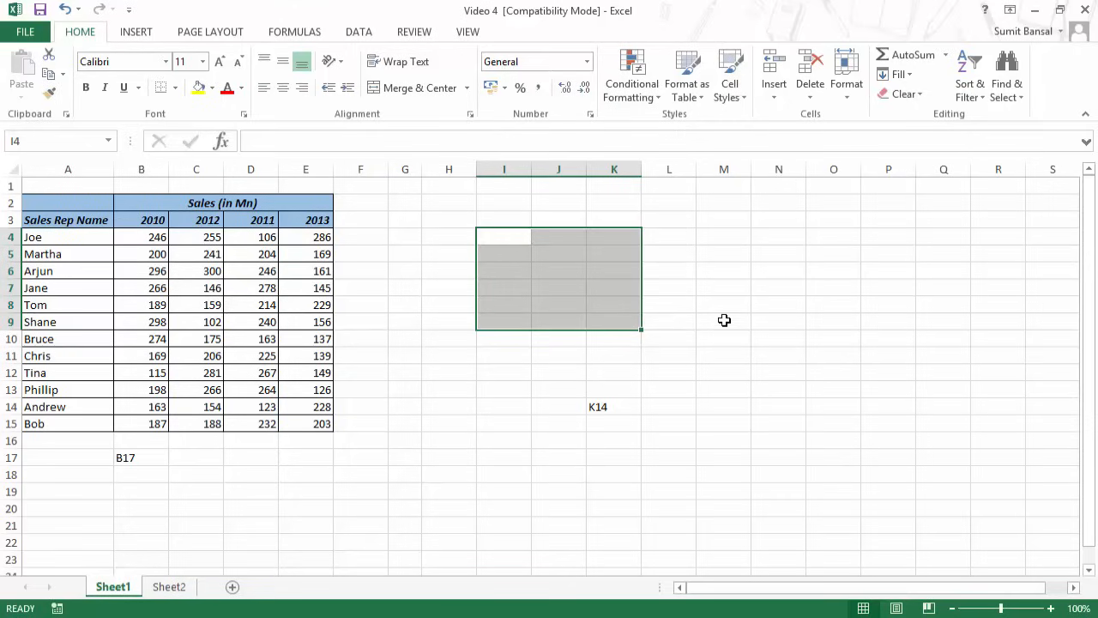
{"action": "left_click_drag", "start_coordinate": [493, 238], "coordinate": [613, 325]}
{"action": "left_click", "coordinate": [199, 88]}
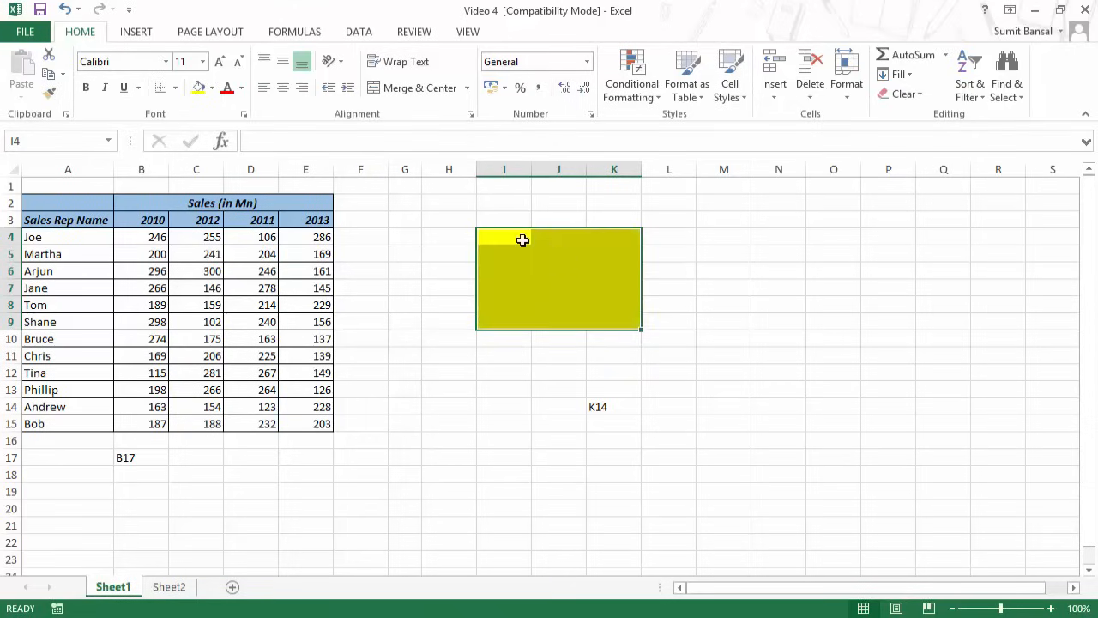
{"action": "left_click", "coordinate": [672, 237]}
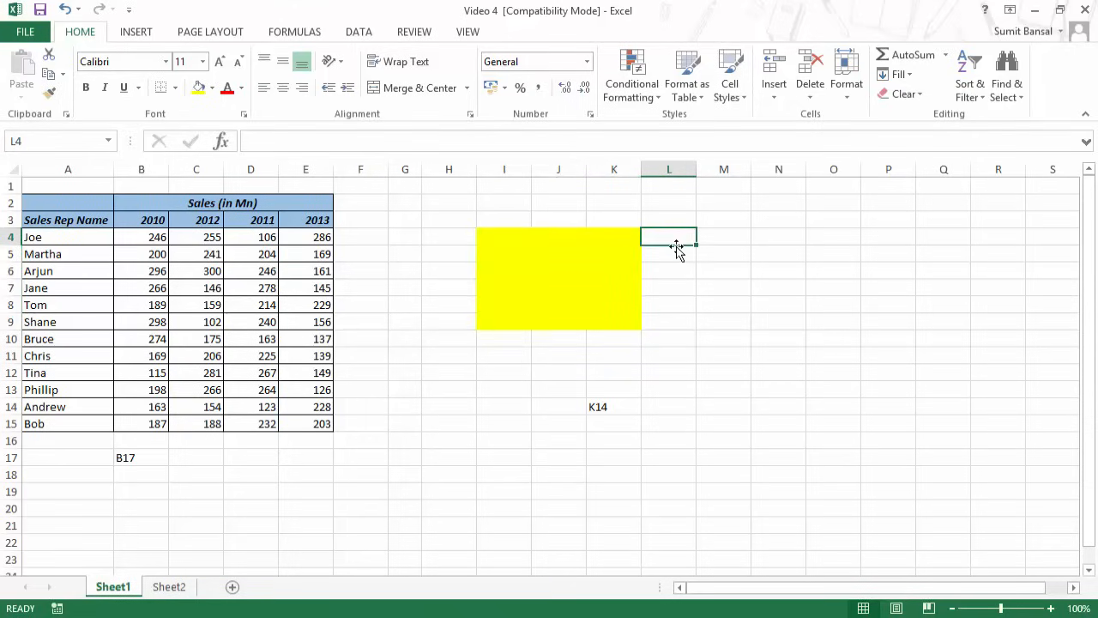
Step: Enter the range reference I4:K9 as text in cell M5, naming the first and last cells of the yellow block
{"action": "left_click", "coordinate": [497, 236]}
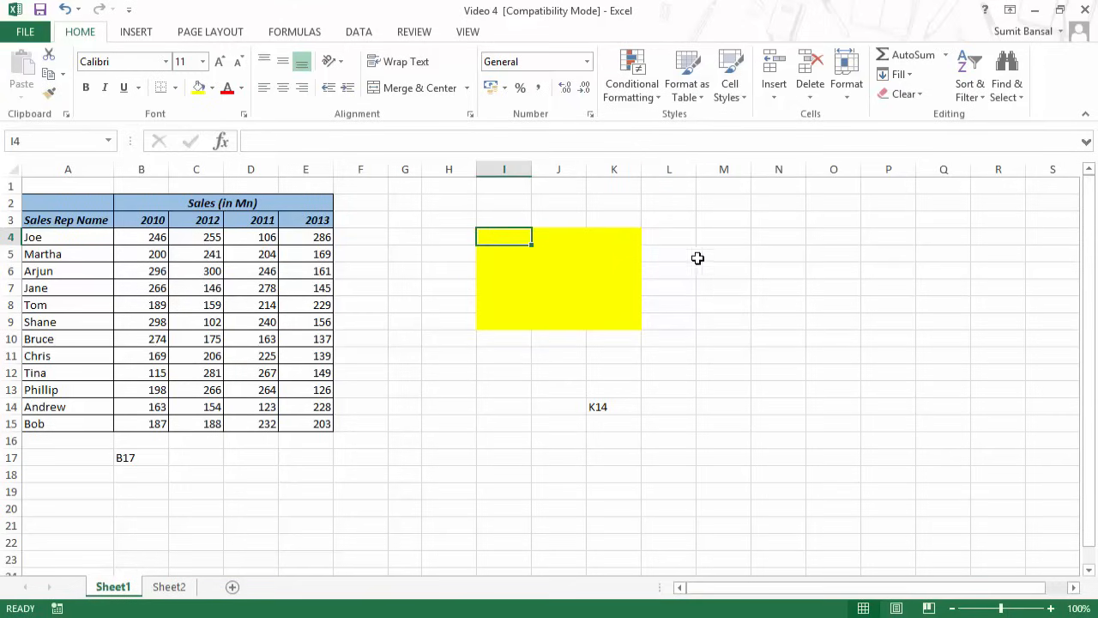
{"action": "left_click", "coordinate": [708, 254]}
{"action": "type", "text": "I4"}
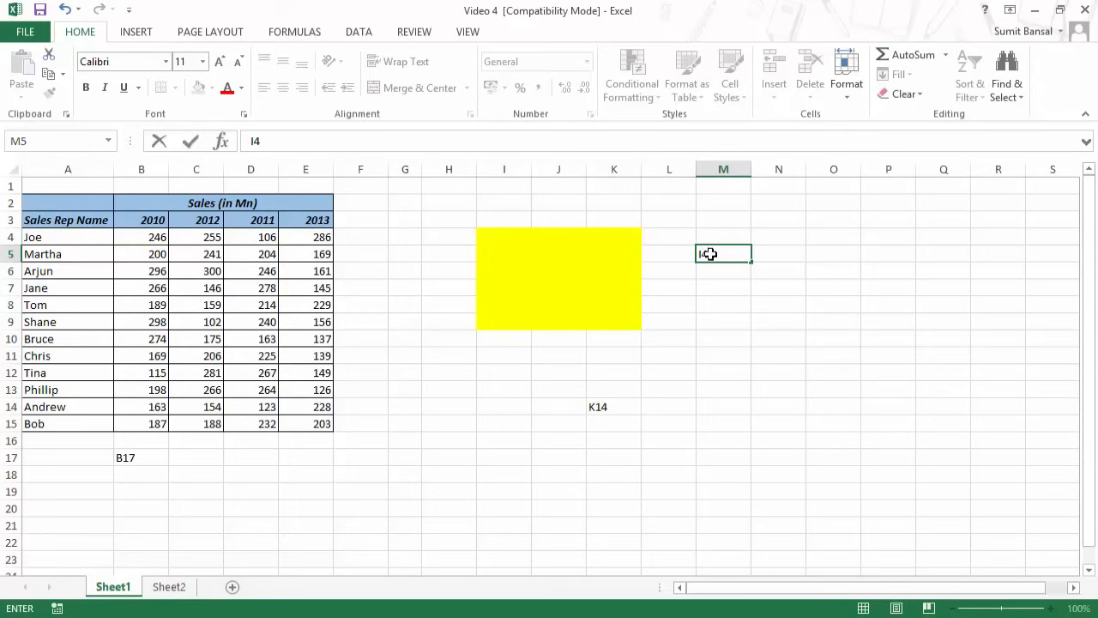
{"action": "type", "text": ":"}
{"action": "left_click", "coordinate": [619, 322]}
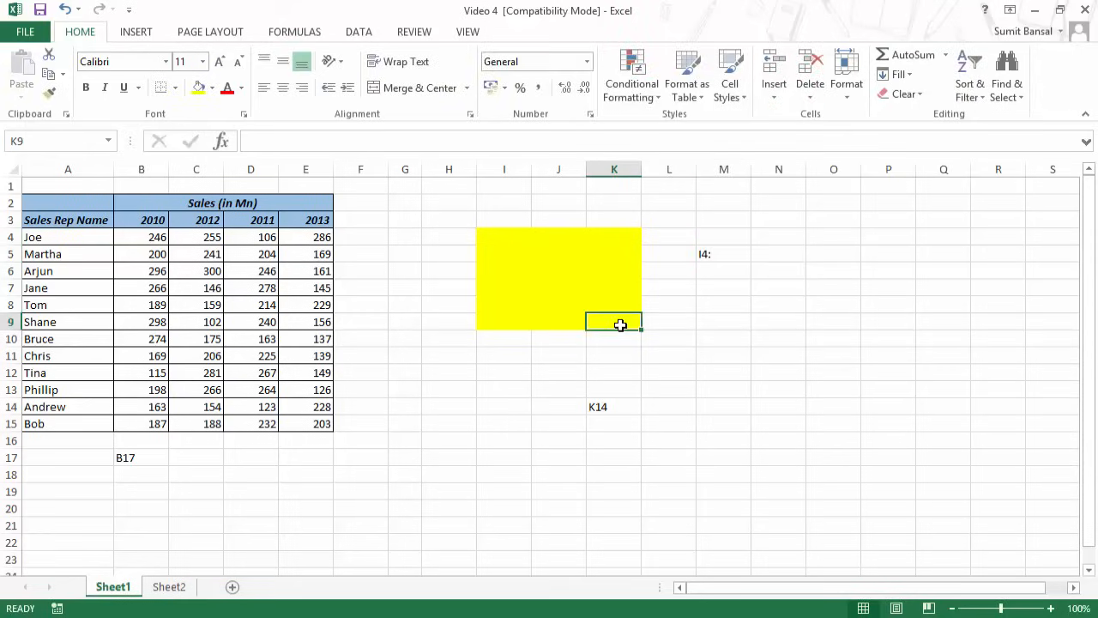
{"action": "double_click", "coordinate": [730, 253]}
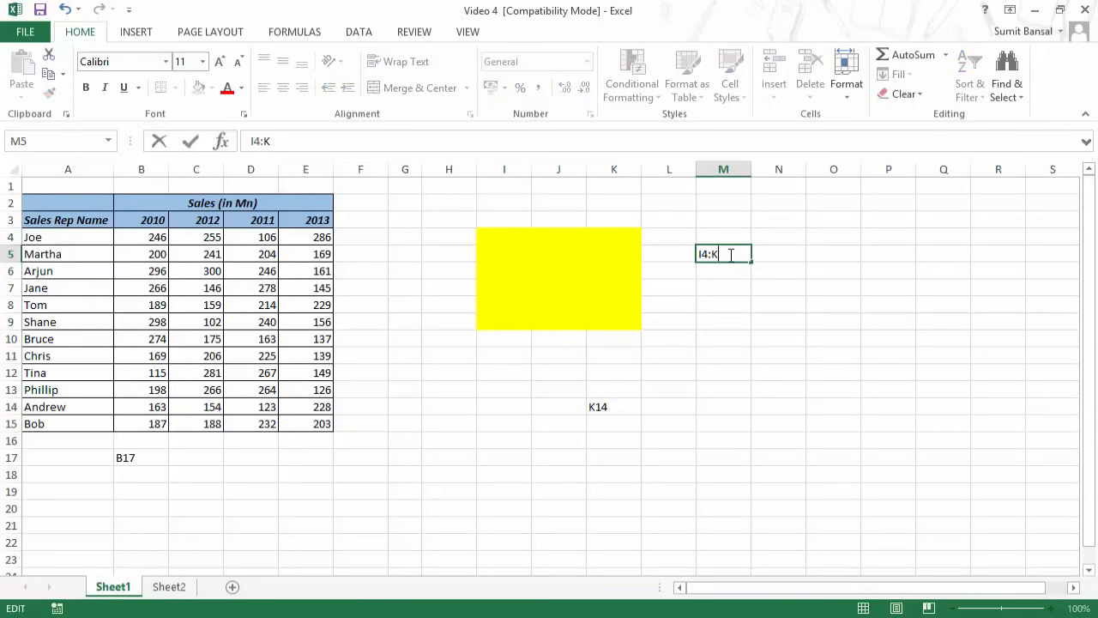
{"action": "type", "text": "K9"}
{"action": "key", "text": "ctrl+Return"}
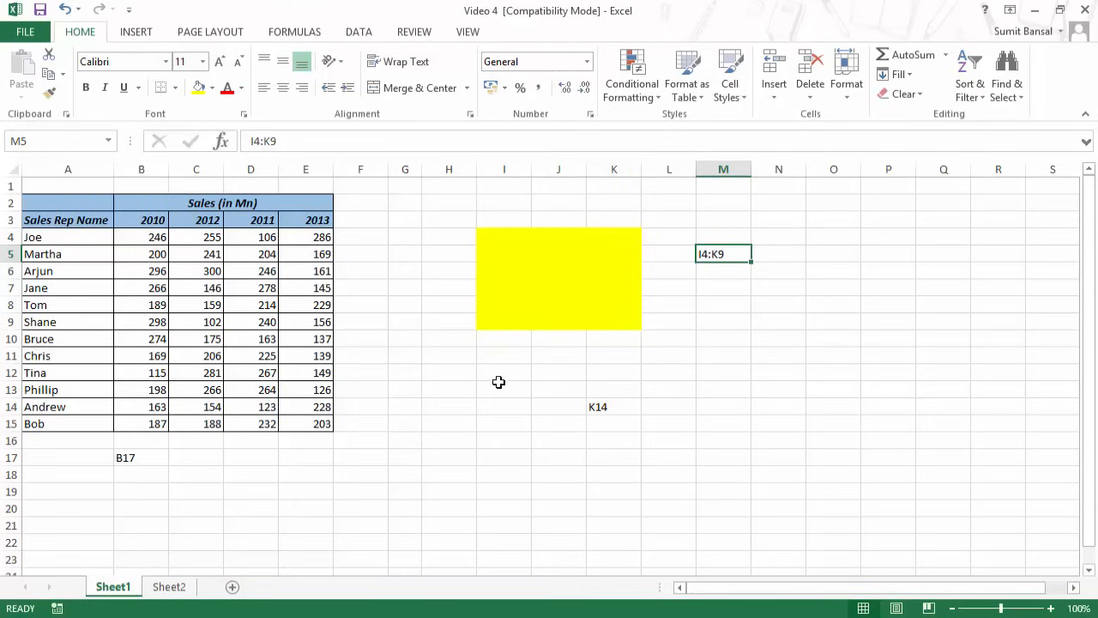
Step: Fill every cell of the yellow range I4:K9 with the value 1
{"action": "left_click_drag", "start_coordinate": [493, 233], "coordinate": [621, 318]}
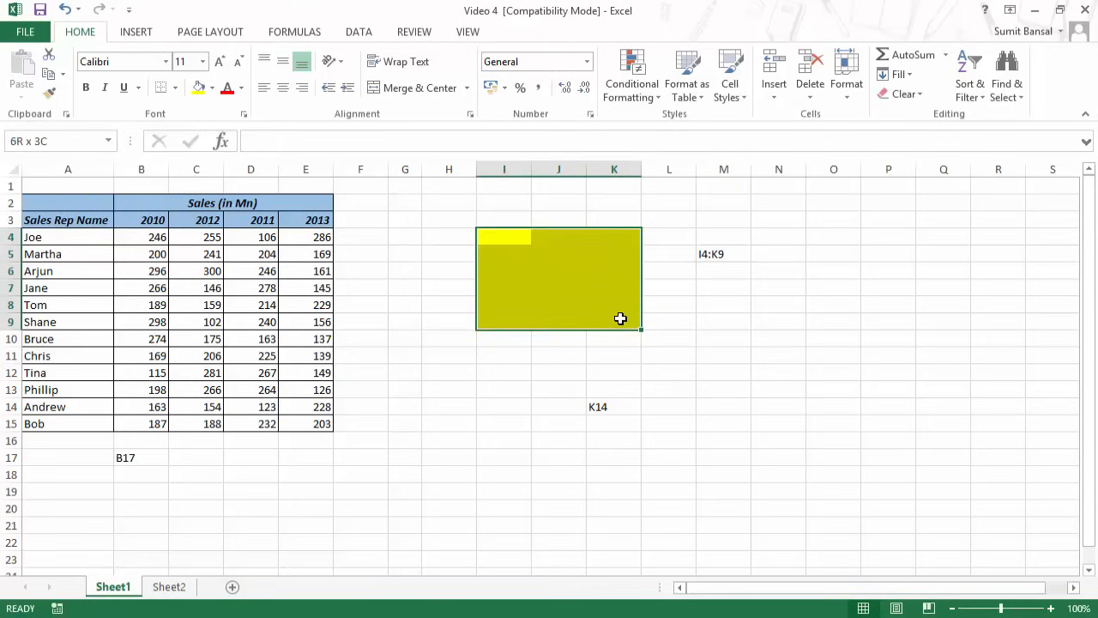
{"action": "type", "text": "1"}
{"action": "key", "text": "ctrl+Return"}
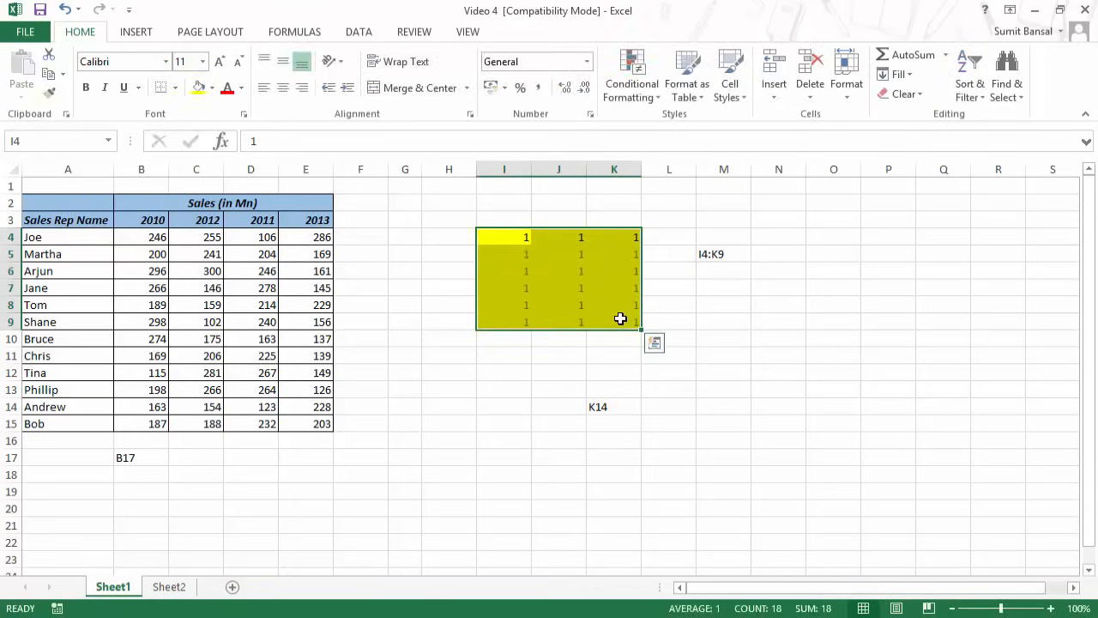
{"action": "left_click_drag", "start_coordinate": [498, 238], "coordinate": [632, 325]}
Step: Build a SUM formula over I4:K9 in cell I11 and cancel the entry
{"action": "left_click", "coordinate": [513, 360]}
{"action": "type", "text": "=su"}
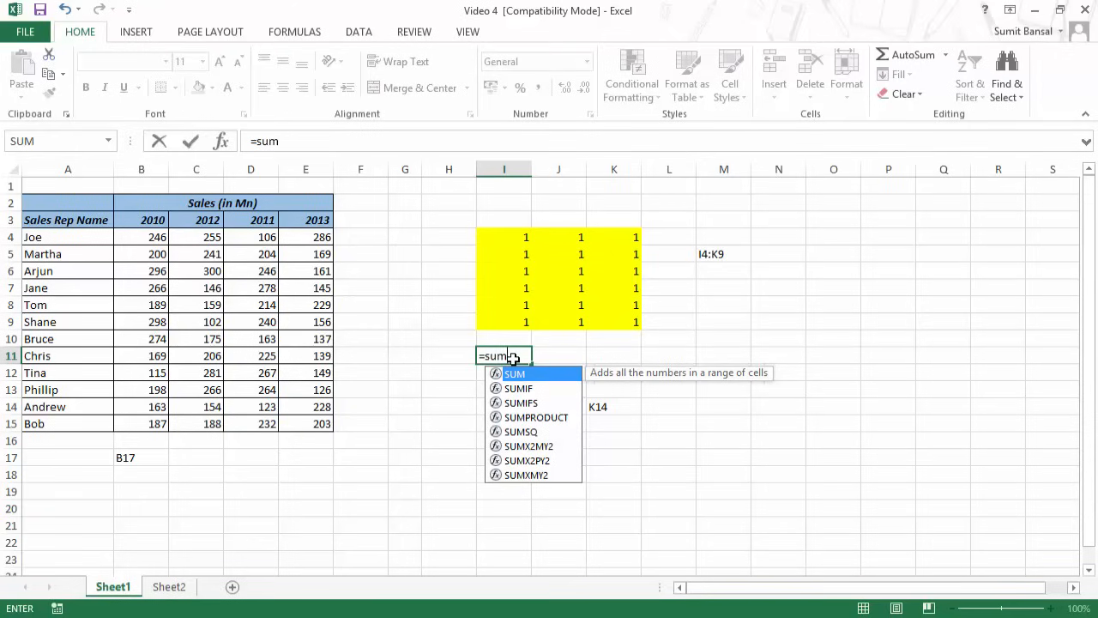
{"action": "type", "text": "m"}
{"action": "key", "text": "Tab"}
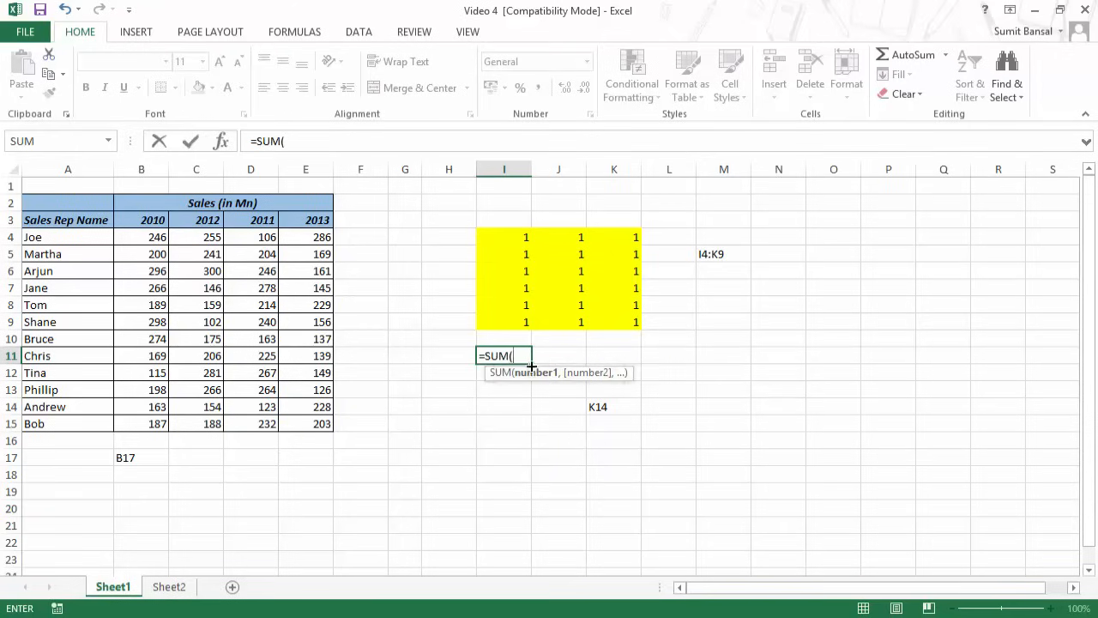
{"action": "left_click_drag", "start_coordinate": [509, 238], "coordinate": [612, 318]}
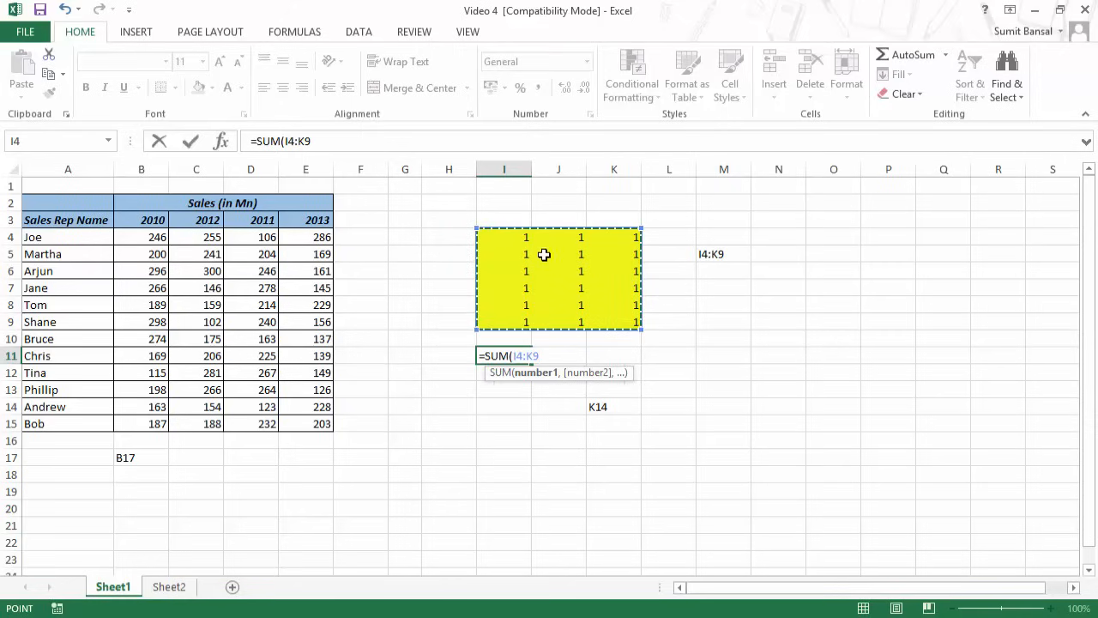
{"action": "key", "text": "Escape"}
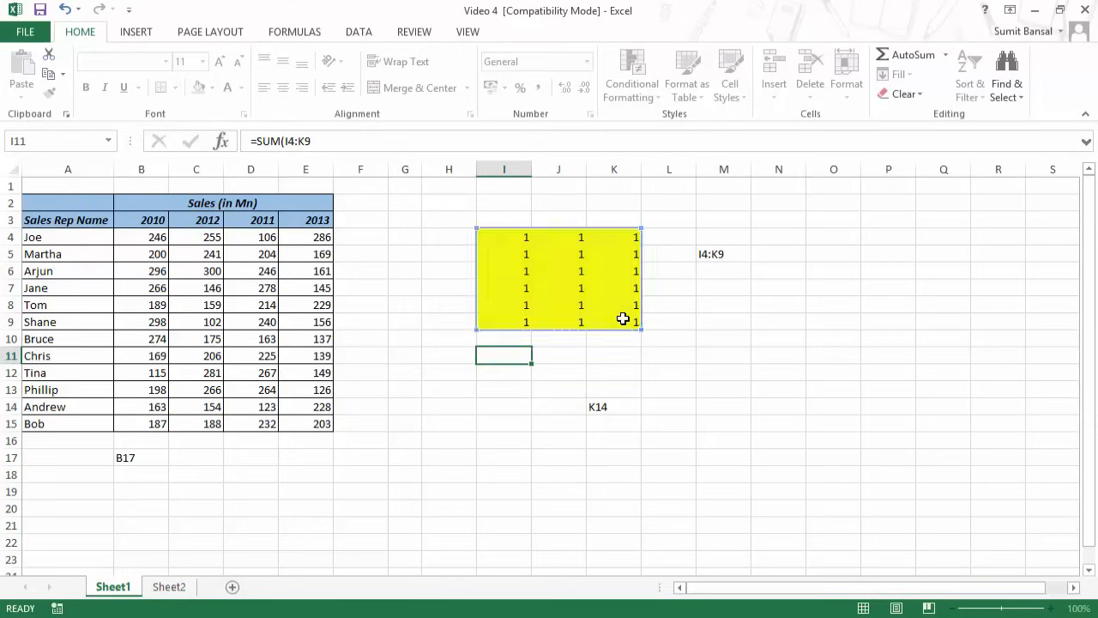
Step: Clear all contents and formatting from the range I4:K9
{"action": "mouse_move", "coordinate": [504, 241]}
{"action": "left_mouse_down"}
{"action": "mouse_move", "coordinate": [541, 282]}
{"action": "mouse_move", "coordinate": [615, 321]}
{"action": "left_mouse_up"}
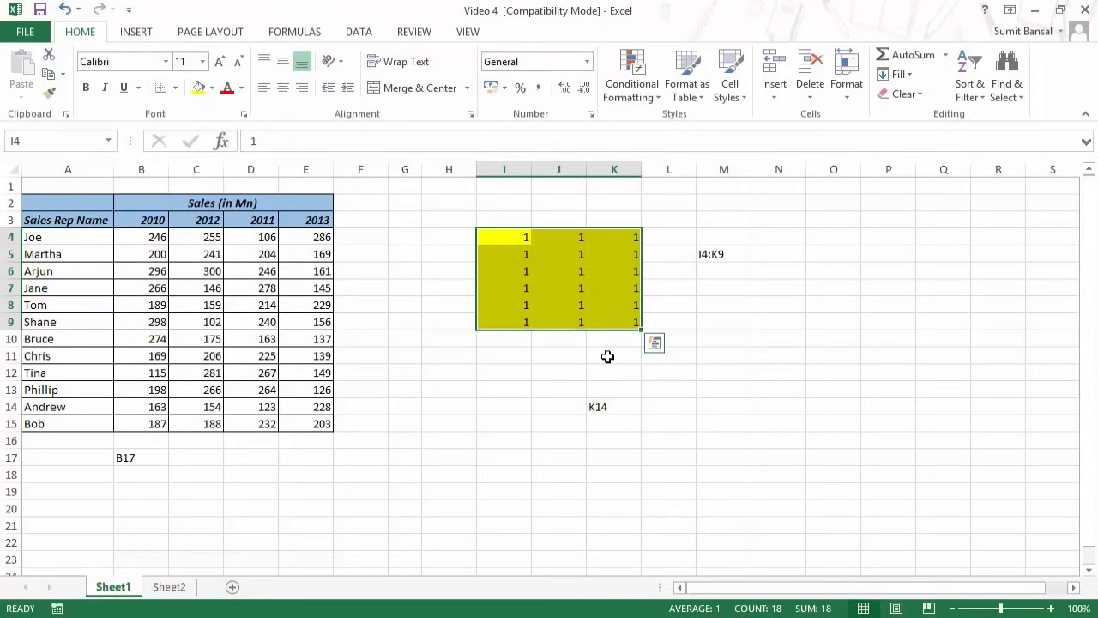
{"action": "left_click", "coordinate": [901, 94]}
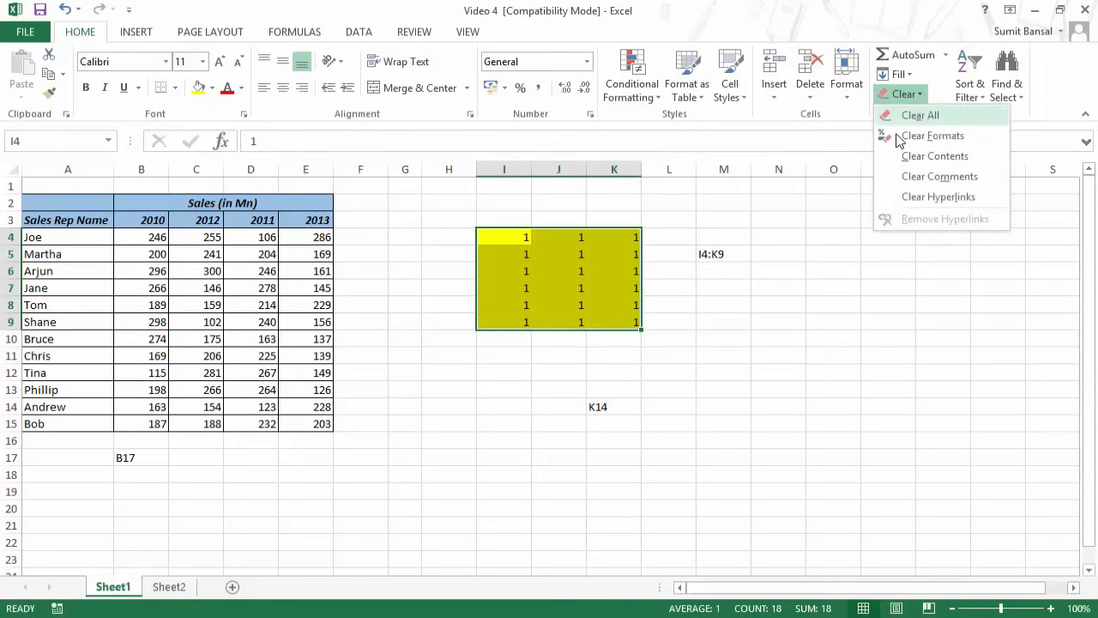
{"action": "left_click", "coordinate": [917, 113]}
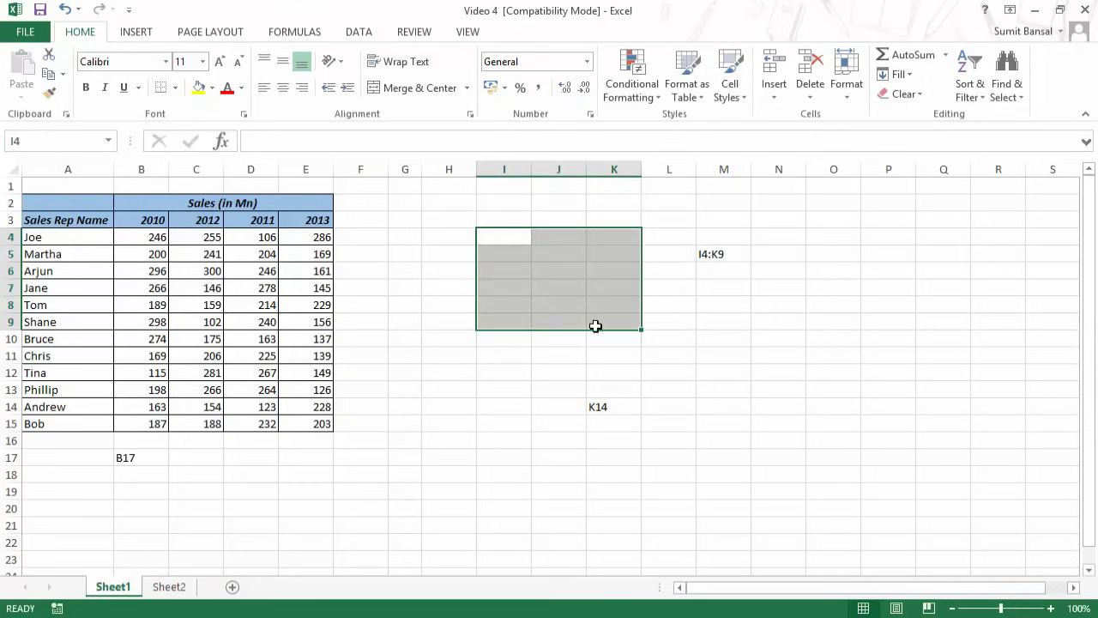
Step: Copy the reference text I4:K9 from cell M5 and use it to select that range
{"action": "left_click", "coordinate": [738, 254]}
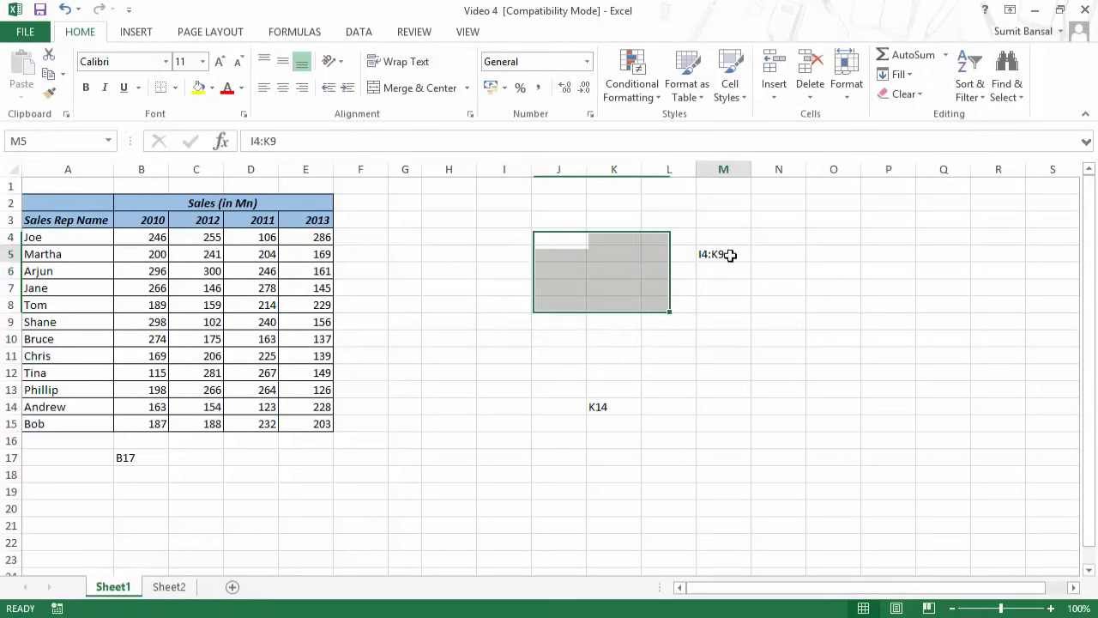
{"action": "double_click", "coordinate": [731, 254]}
{"action": "left_click_drag", "start_coordinate": [731, 254], "coordinate": [700, 253]}
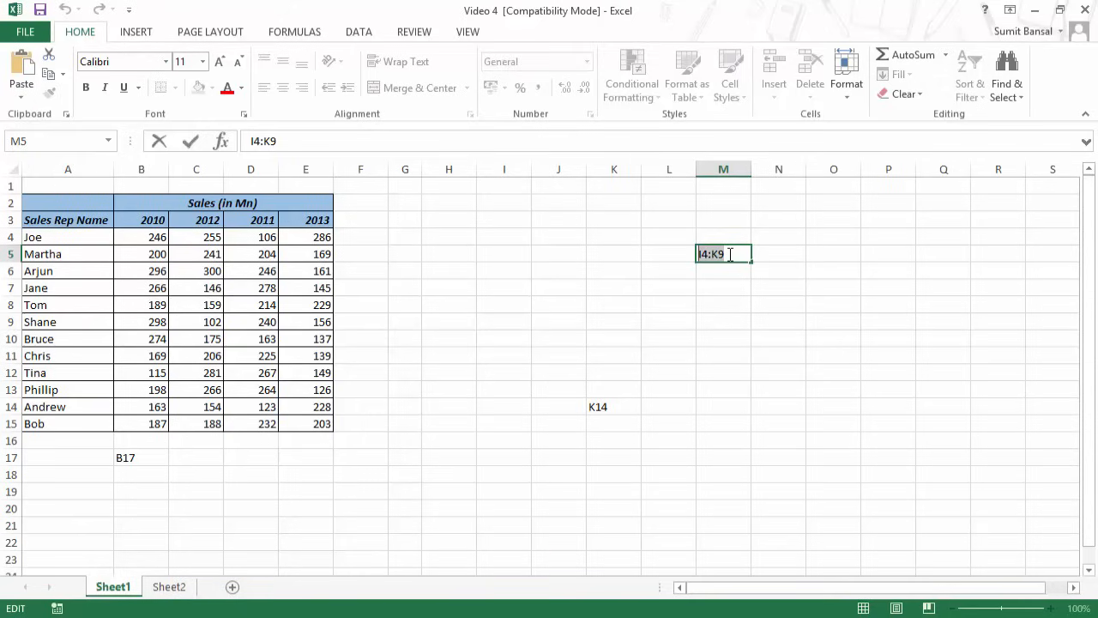
{"action": "key", "text": "Escape"}
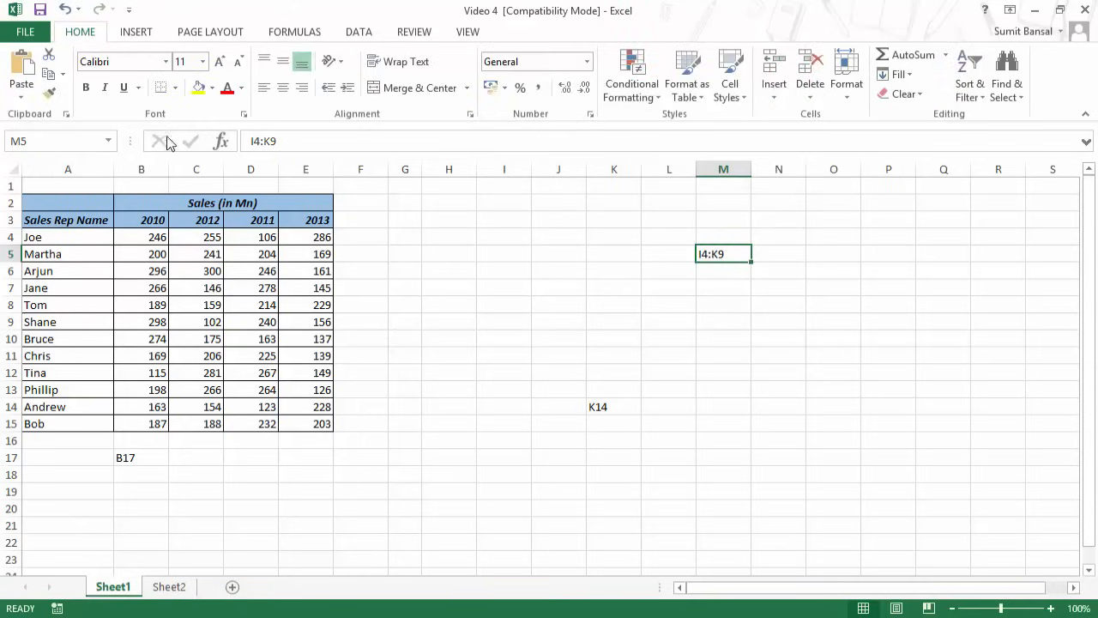
{"action": "left_click", "coordinate": [50, 141]}
{"action": "key", "text": "ctrl+v"}
{"action": "key", "text": "Return"}
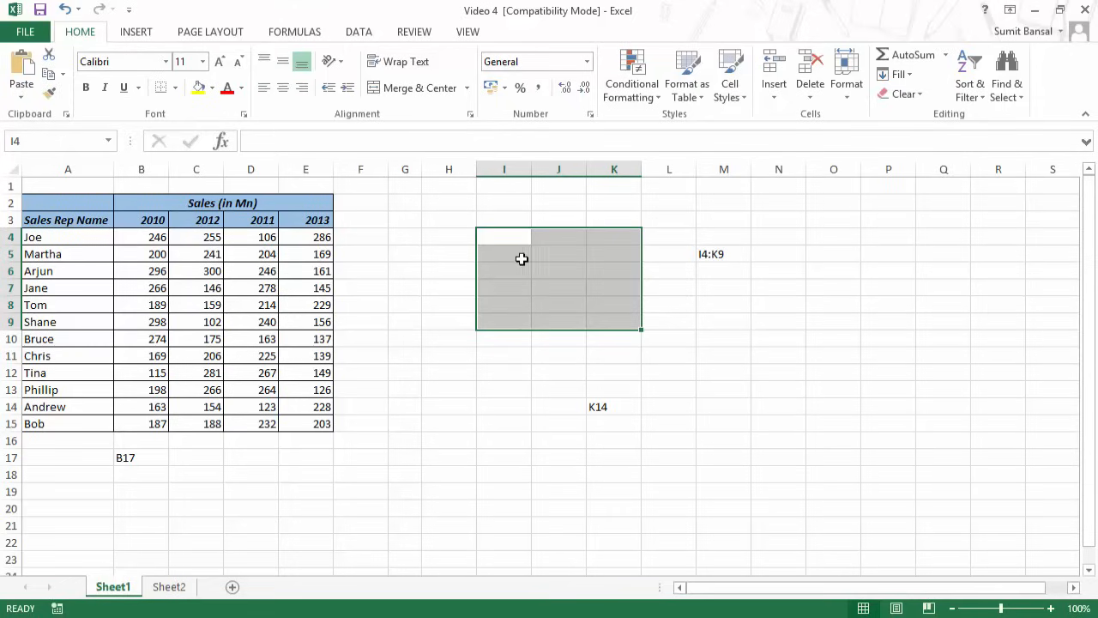
Step: Select the range I11:M18 to check how its reference is displayed, and deselect it
{"action": "left_click", "coordinate": [39, 140]}
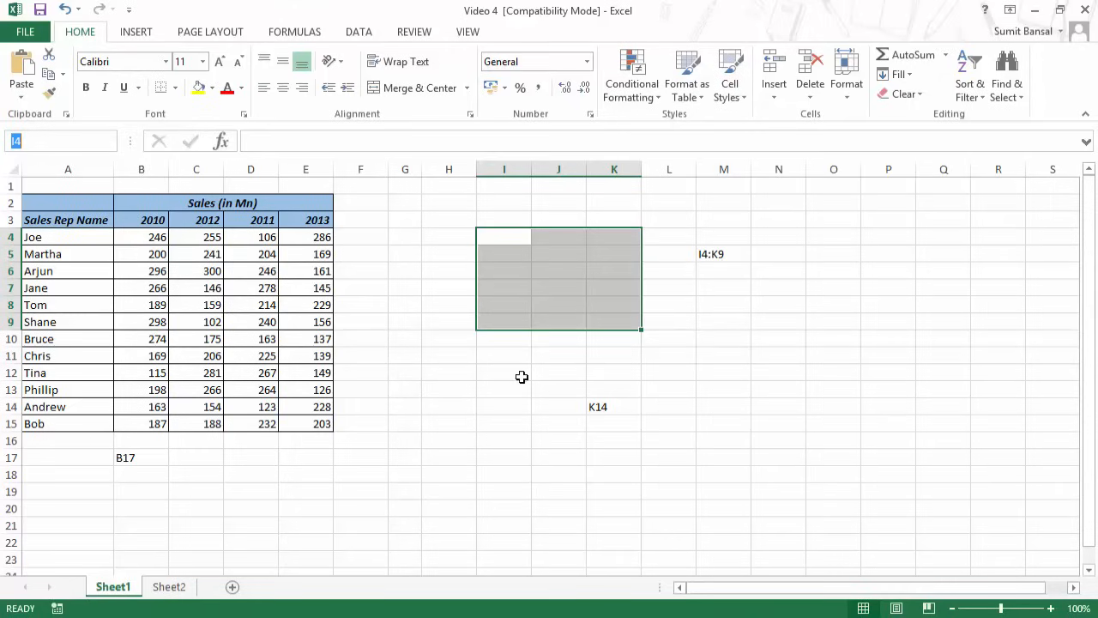
{"action": "left_click_drag", "start_coordinate": [503, 352], "coordinate": [729, 474]}
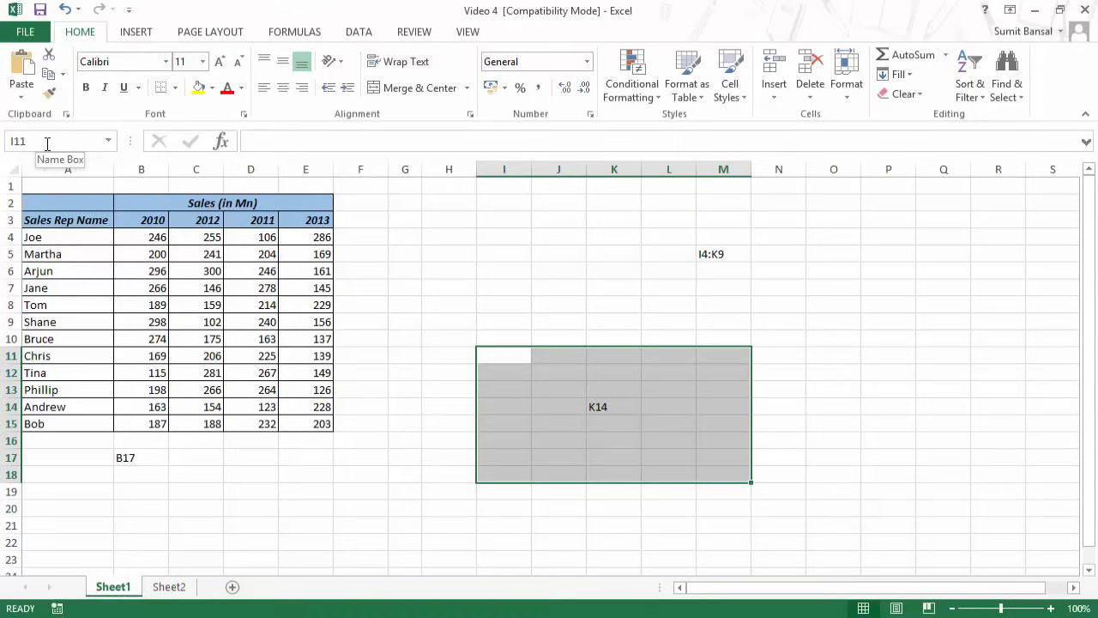
{"action": "left_click", "coordinate": [581, 255]}
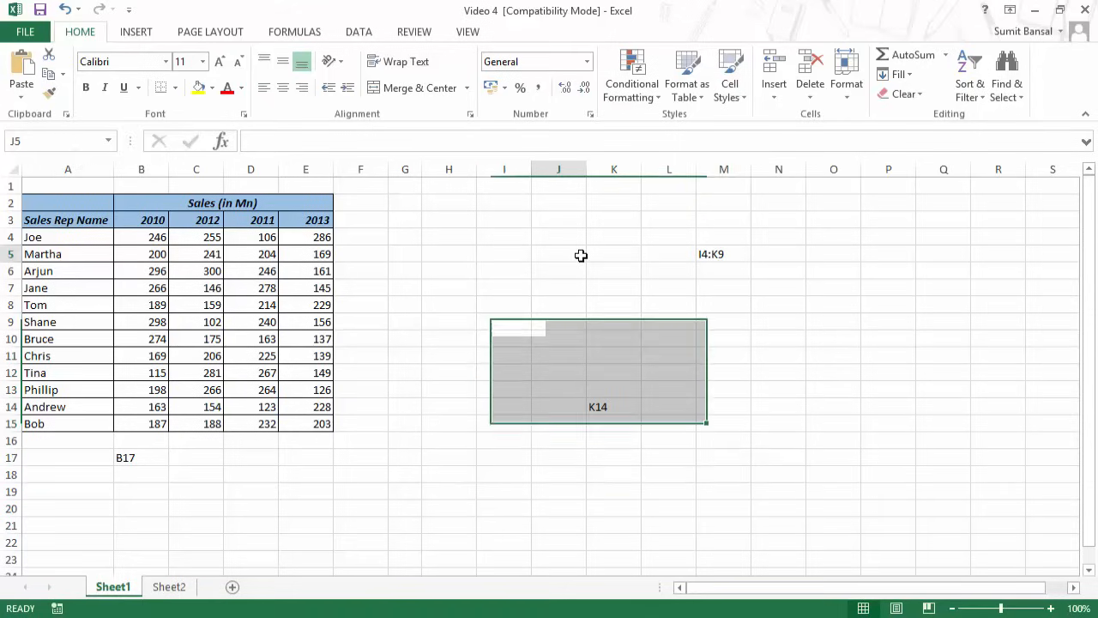
Step: Draft the column reference I:I in cell J5 without keeping it, and go to I:I to select the whole column I
{"action": "left_click", "coordinate": [515, 169]}
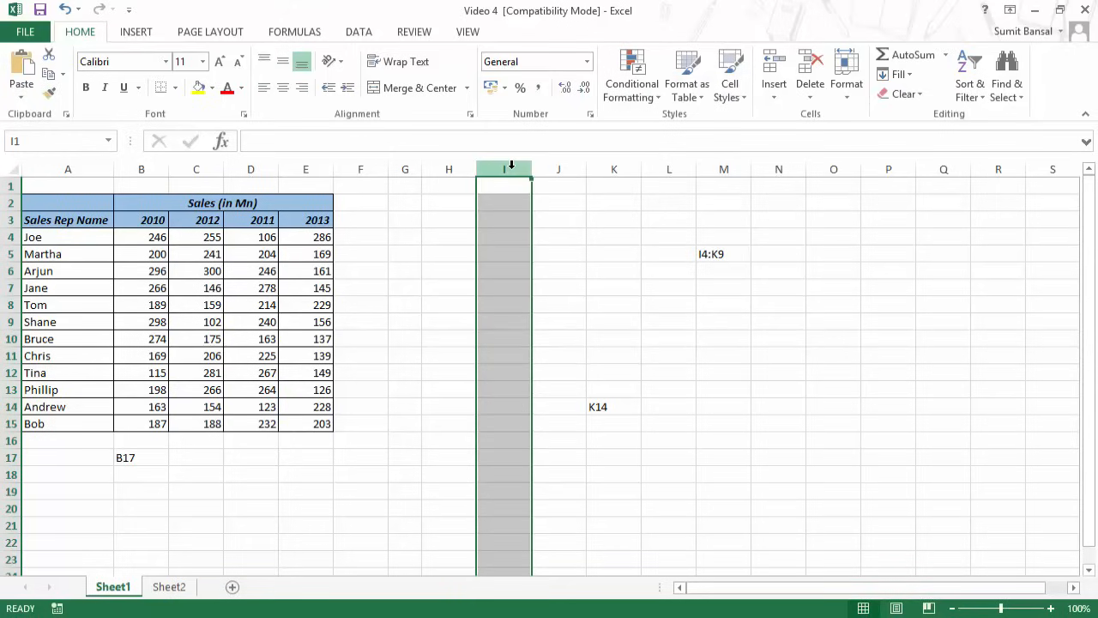
{"action": "left_click", "coordinate": [562, 252]}
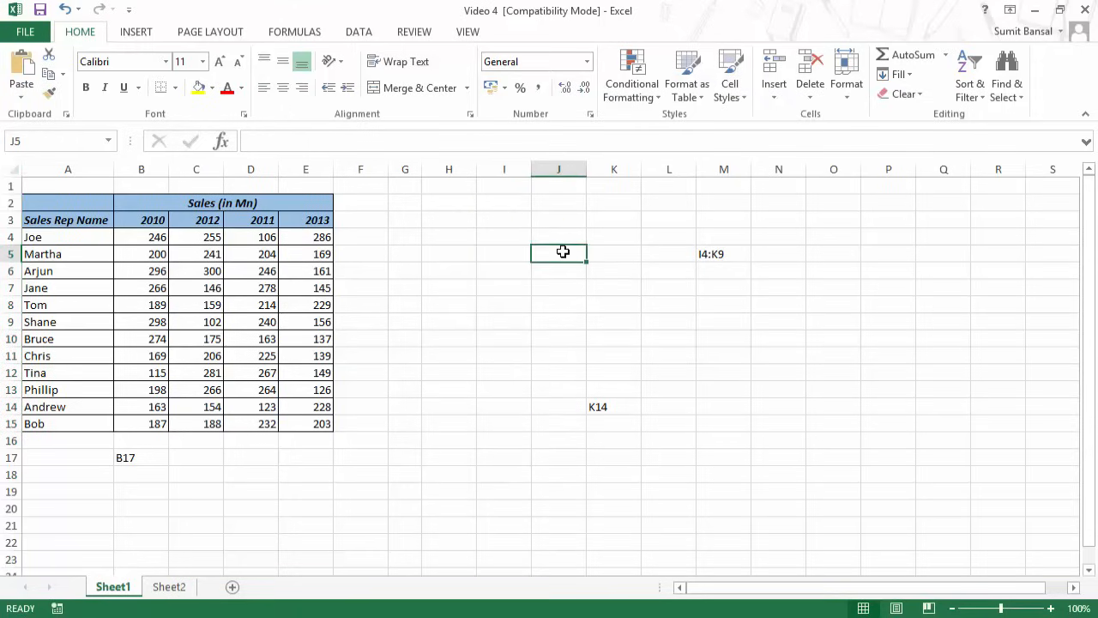
{"action": "type", "text": "I:I"}
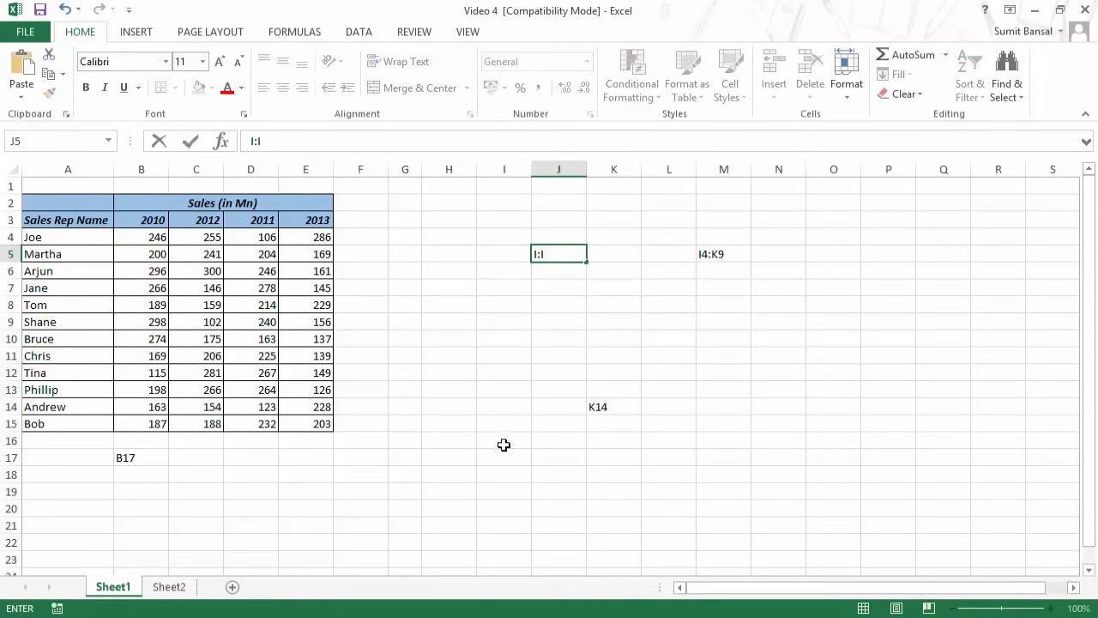
{"action": "left_click_drag", "start_coordinate": [542, 250], "coordinate": [518, 249]}
{"action": "key", "text": "Escape"}
{"action": "left_click", "coordinate": [39, 137]}
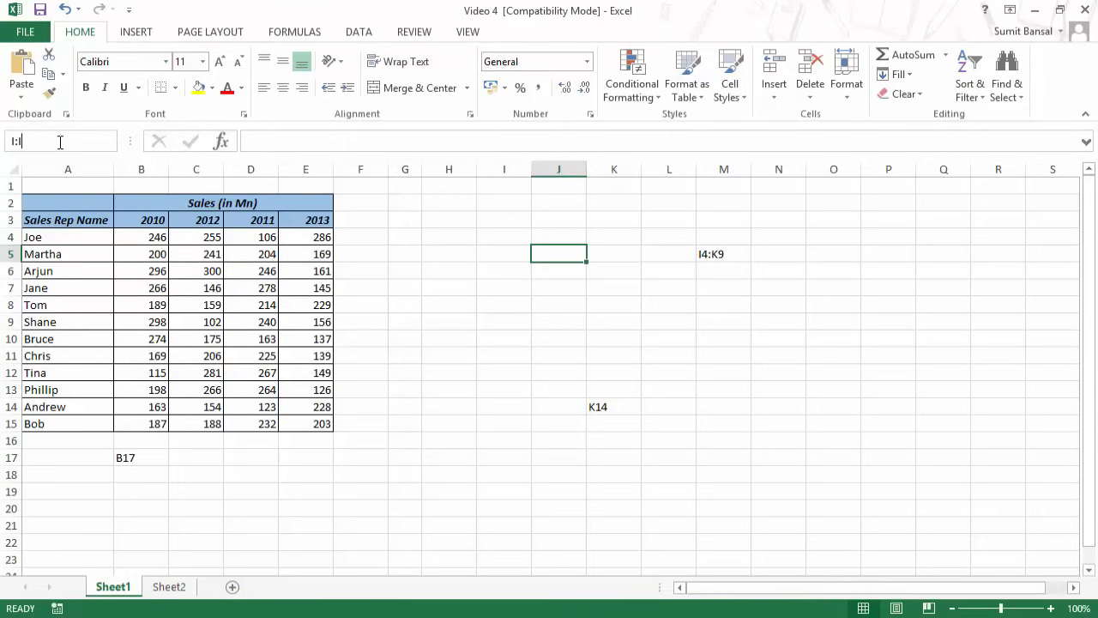
{"action": "key", "text": "Return"}
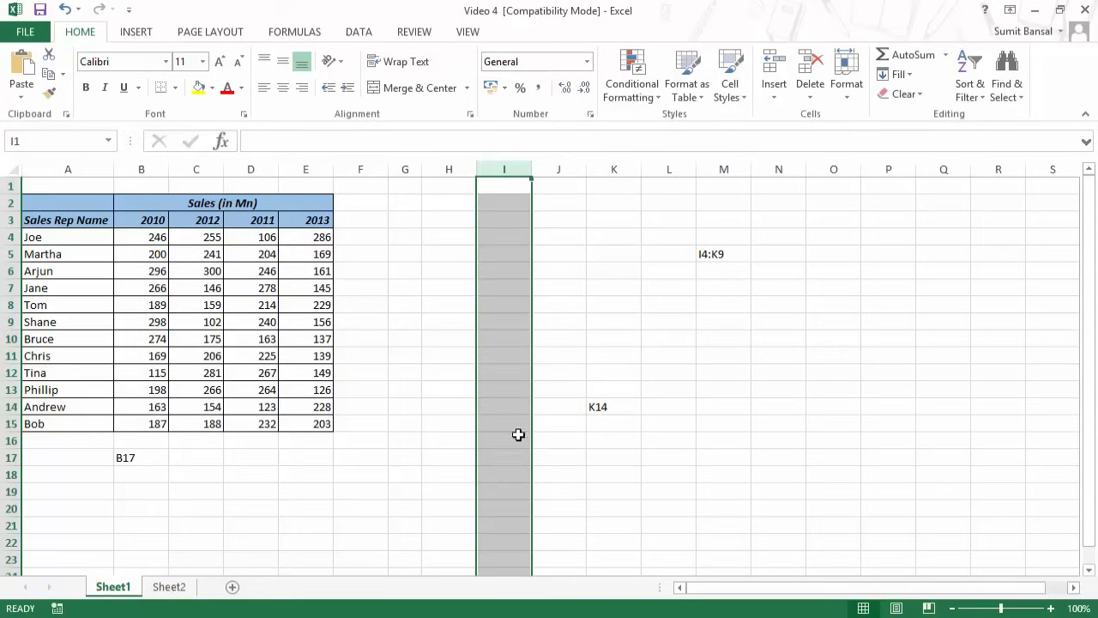
Step: Build a SUM formula over the whole column I:I in cell J7 and cancel the entry
{"action": "left_click", "coordinate": [566, 288]}
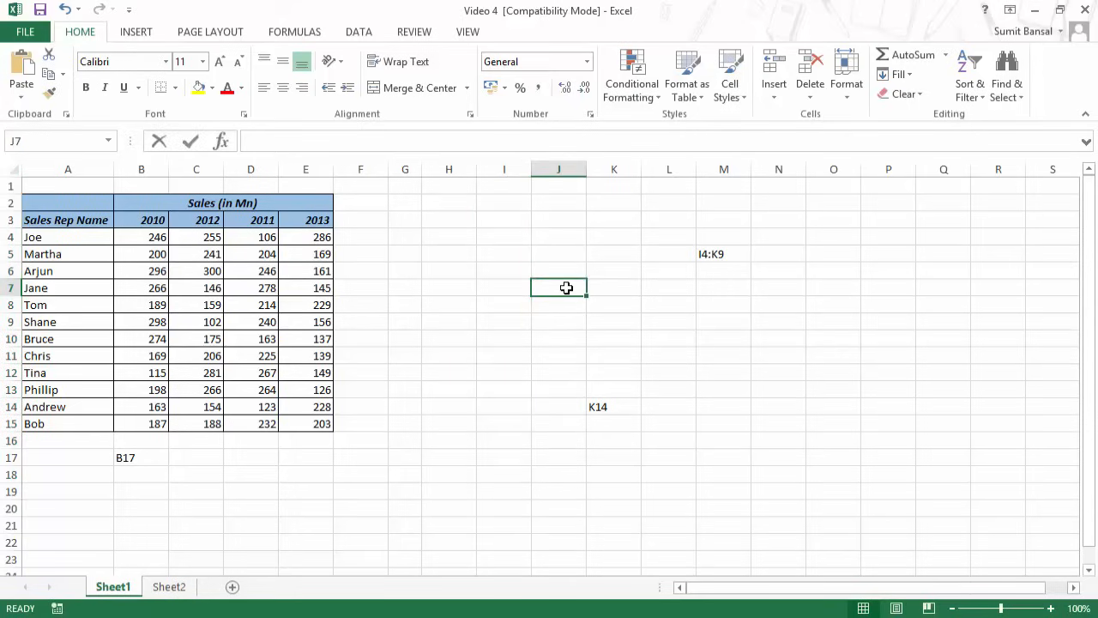
{"action": "type", "text": "=sum("}
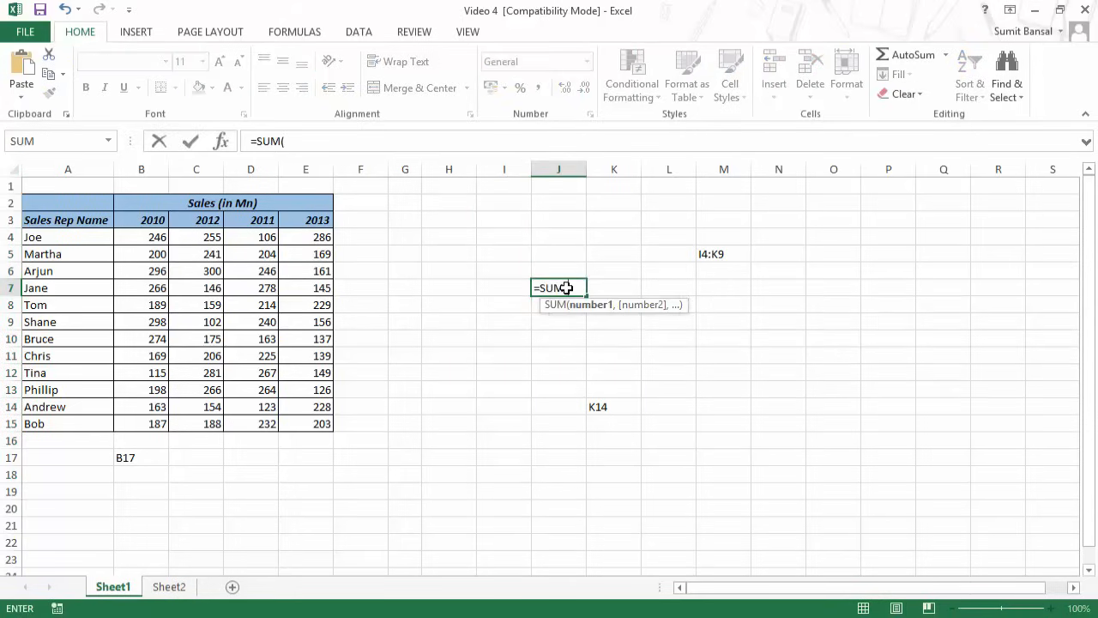
{"action": "type", "text": "I:I"}
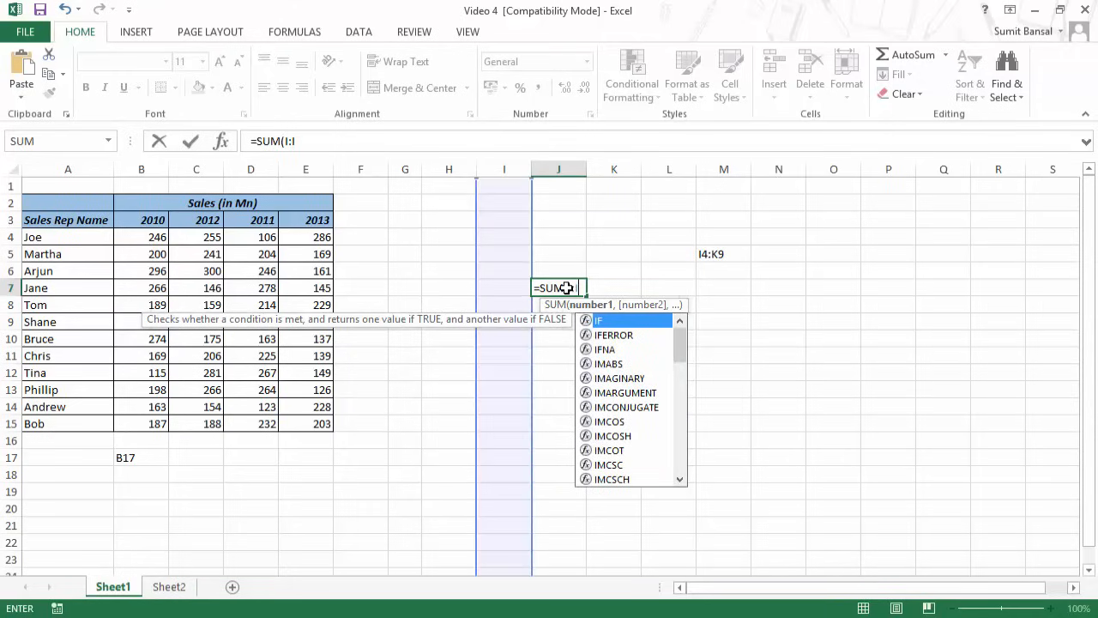
{"action": "key", "text": "BackSpace"}
{"action": "key", "text": "BackSpace"}
{"action": "key", "text": "BackSpace"}
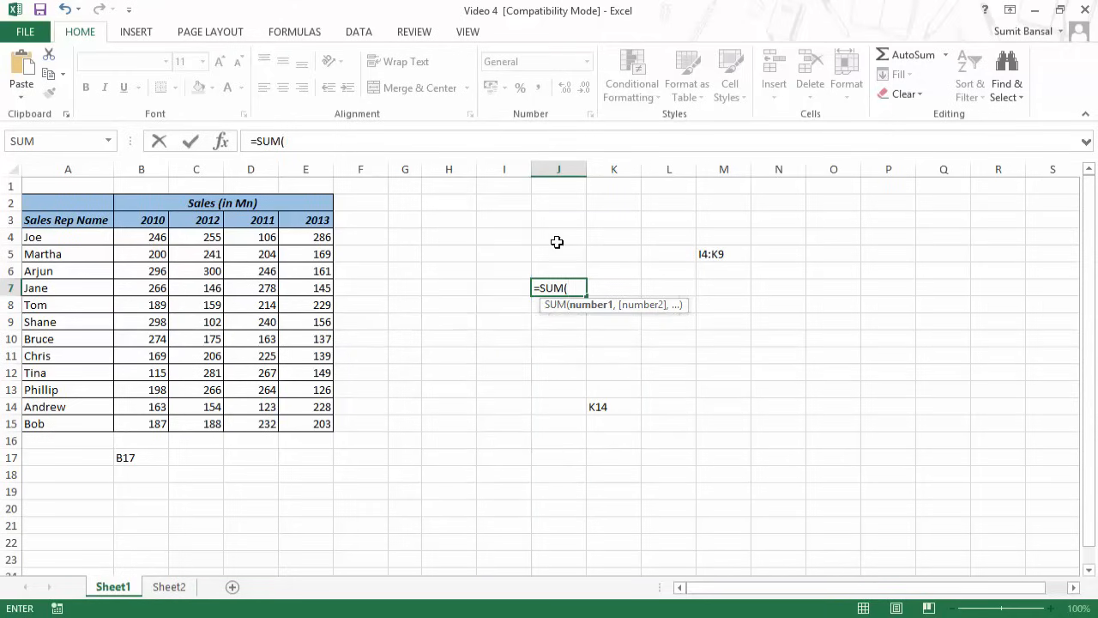
{"action": "left_click", "coordinate": [495, 167]}
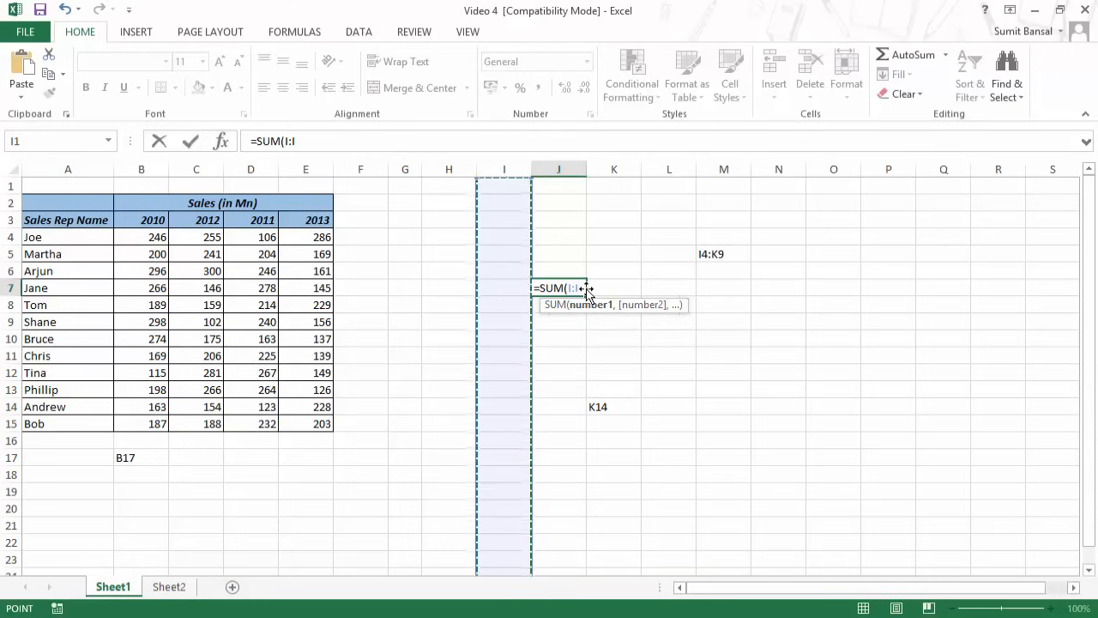
{"action": "key", "text": "Escape"}
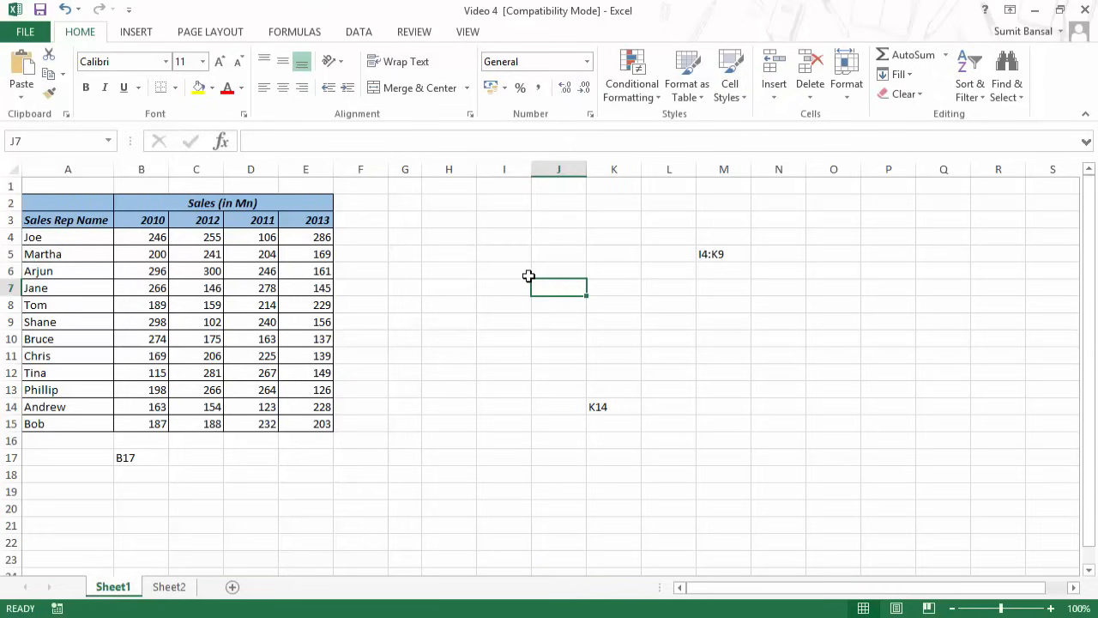
Step: Draft the whole-row reference =6:6 in cell J7 and cancel the entry
{"action": "type", "text": "=6"}
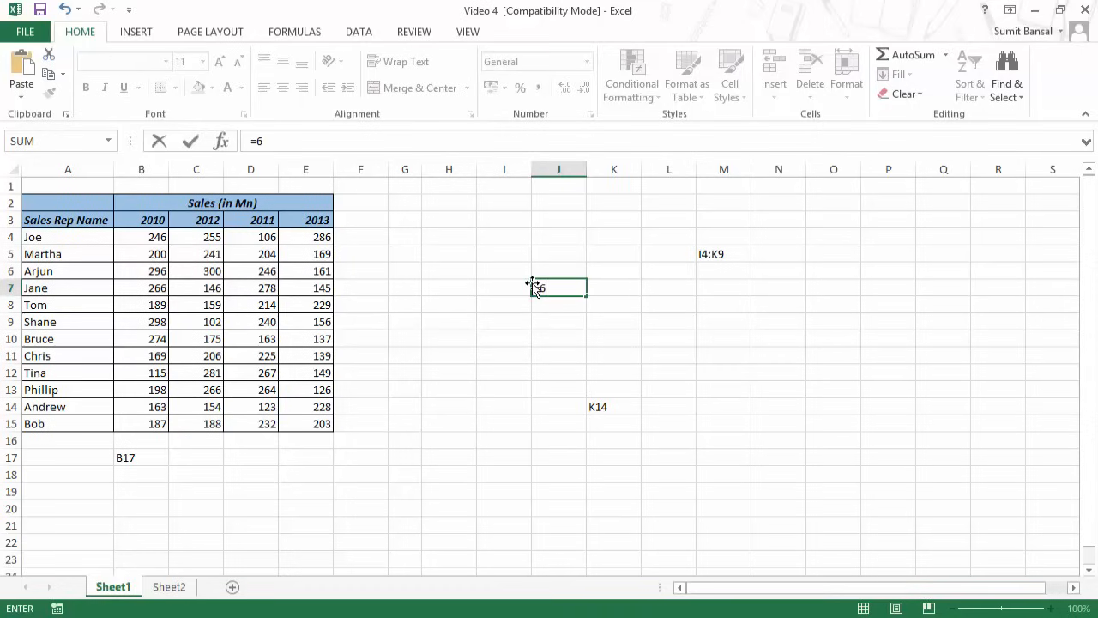
{"action": "type", "text": ":6"}
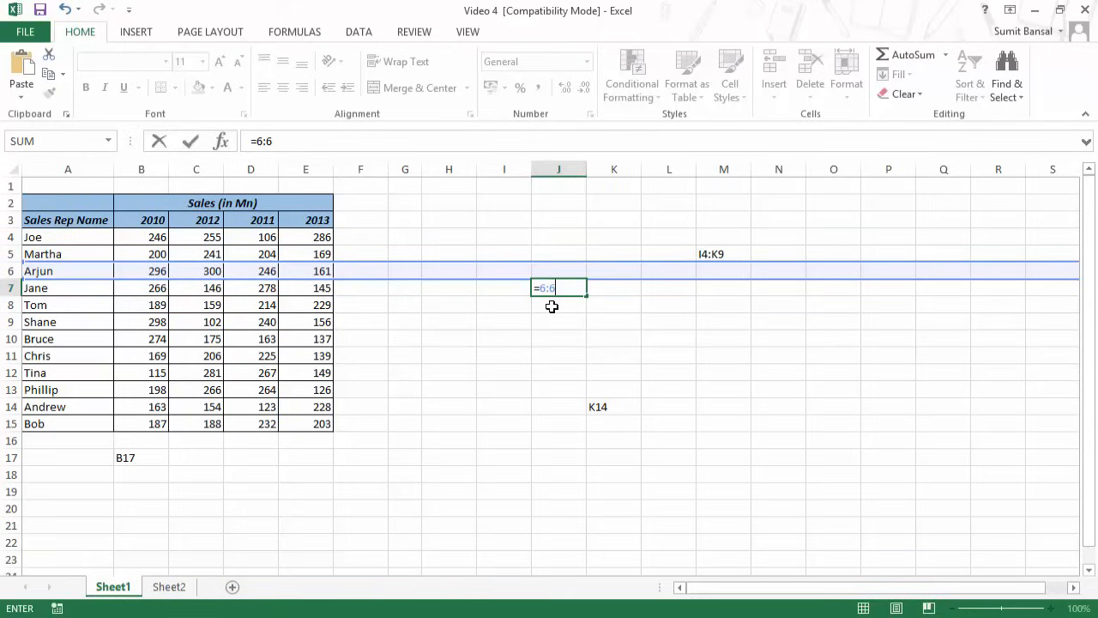
{"action": "key", "text": "Escape"}
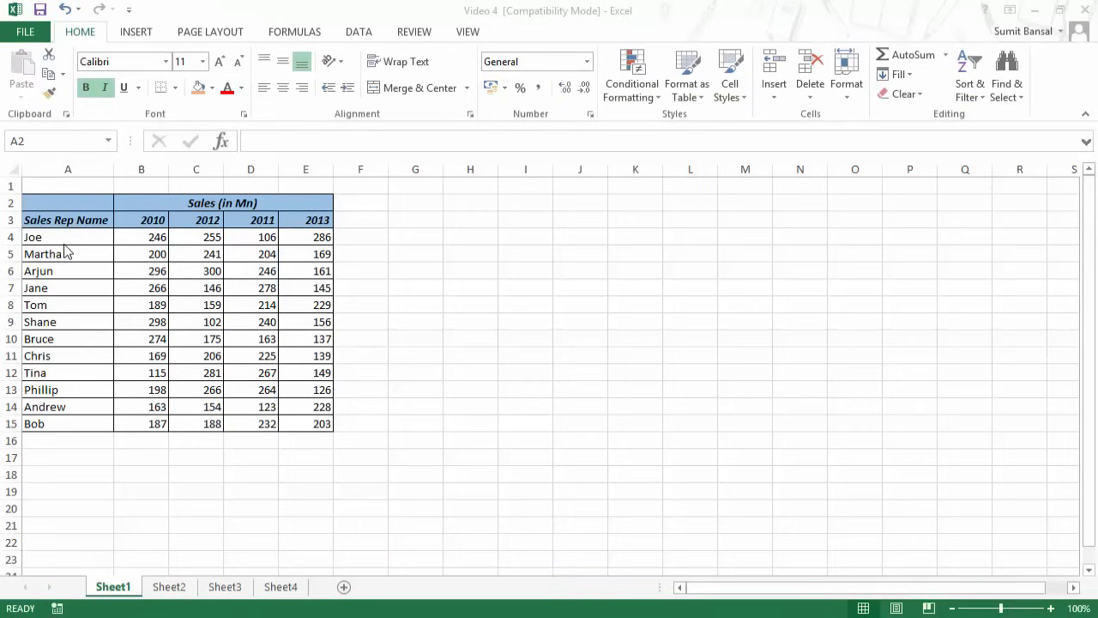
Step: Select the non-adjacent ranges A4:E9, A11:E15, G4:I8, L5:O13 and H13:J19 together in one selection
{"action": "left_click", "coordinate": [62, 241]}
{"action": "left_click_drag", "start_coordinate": [48, 236], "coordinate": [304, 320]}
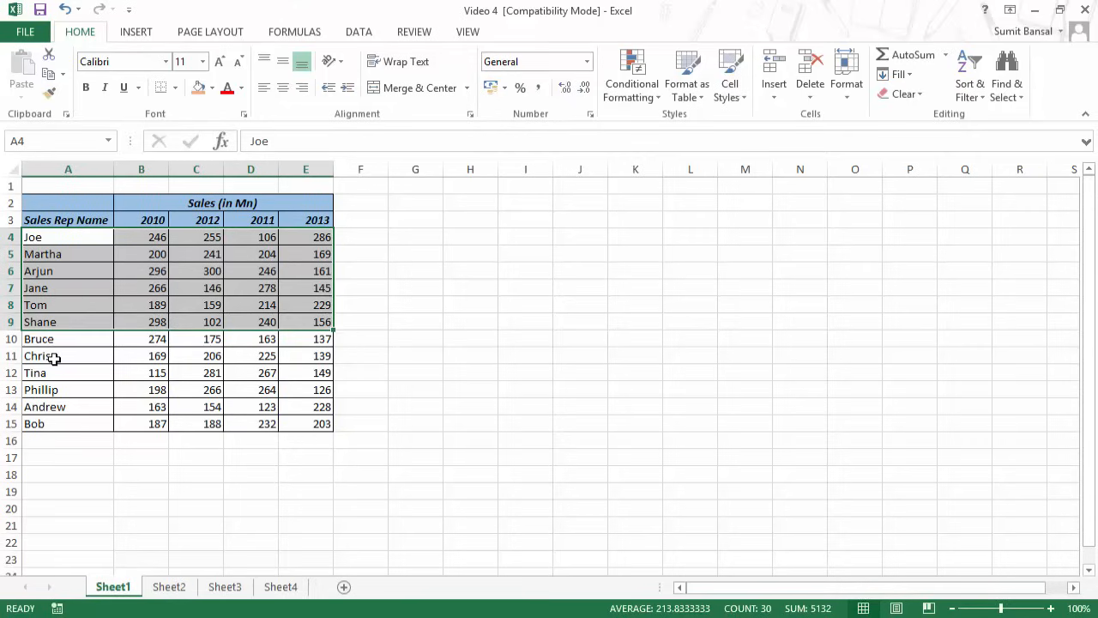
{"action": "left_click_drag", "start_coordinate": [54, 359], "coordinate": [296, 420]}
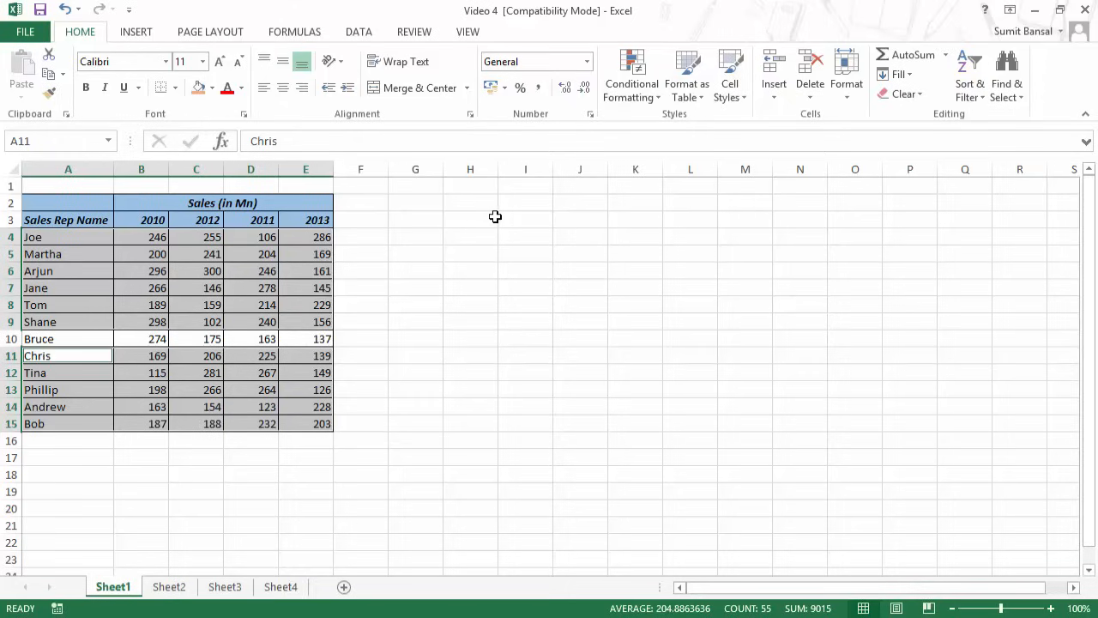
{"action": "left_click_drag", "start_coordinate": [411, 233], "coordinate": [524, 306]}
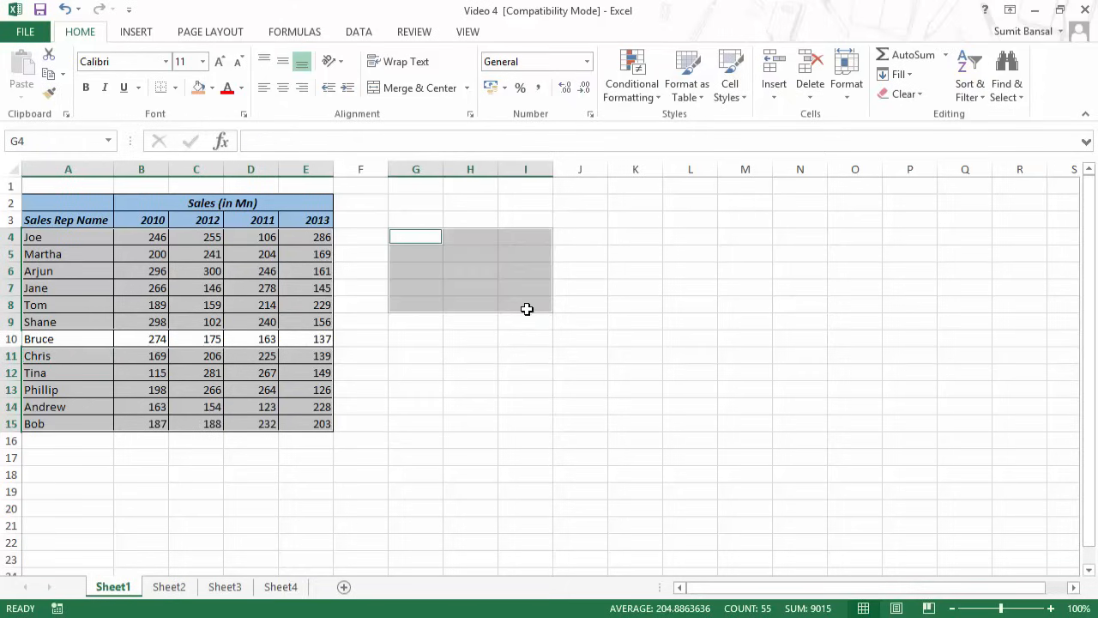
{"action": "left_click_drag", "start_coordinate": [691, 254], "coordinate": [840, 393]}
{"action": "left_click_drag", "start_coordinate": [580, 390], "coordinate": [452, 489]}
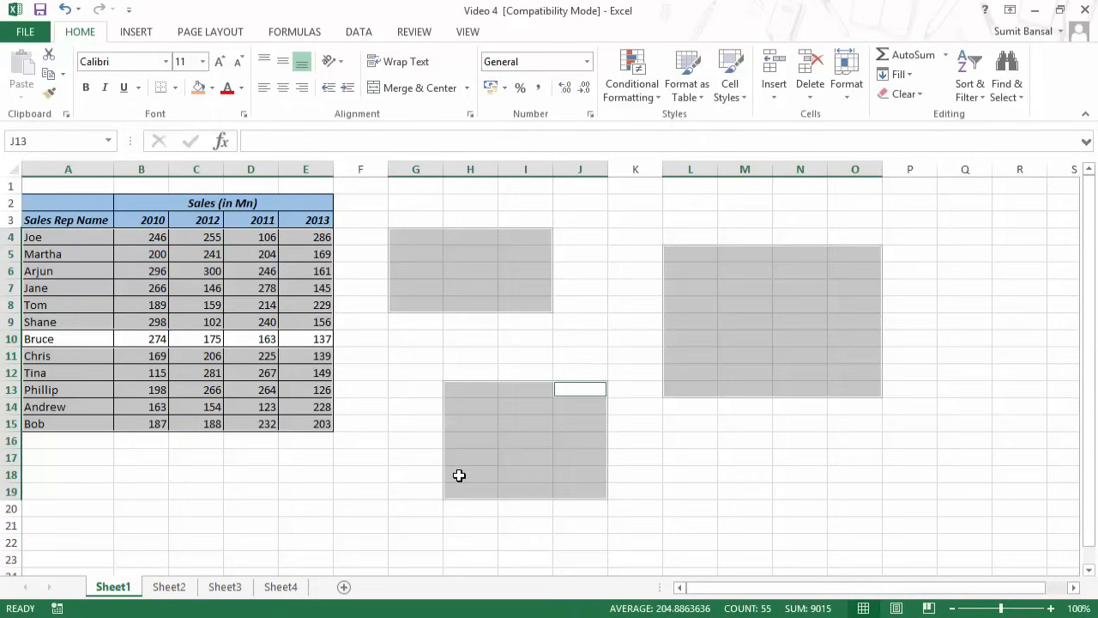
Step: Apply the current fill color to all the selected ranges, undo the fill, and deselect the ranges
{"action": "left_click", "coordinate": [198, 88]}
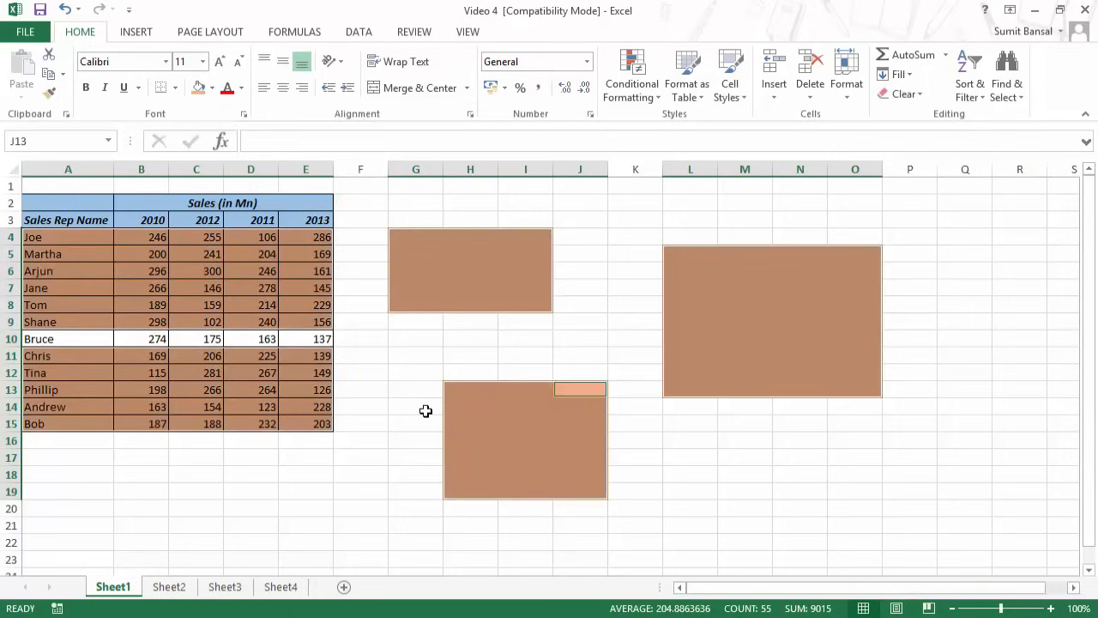
{"action": "key", "text": "ctrl+z"}
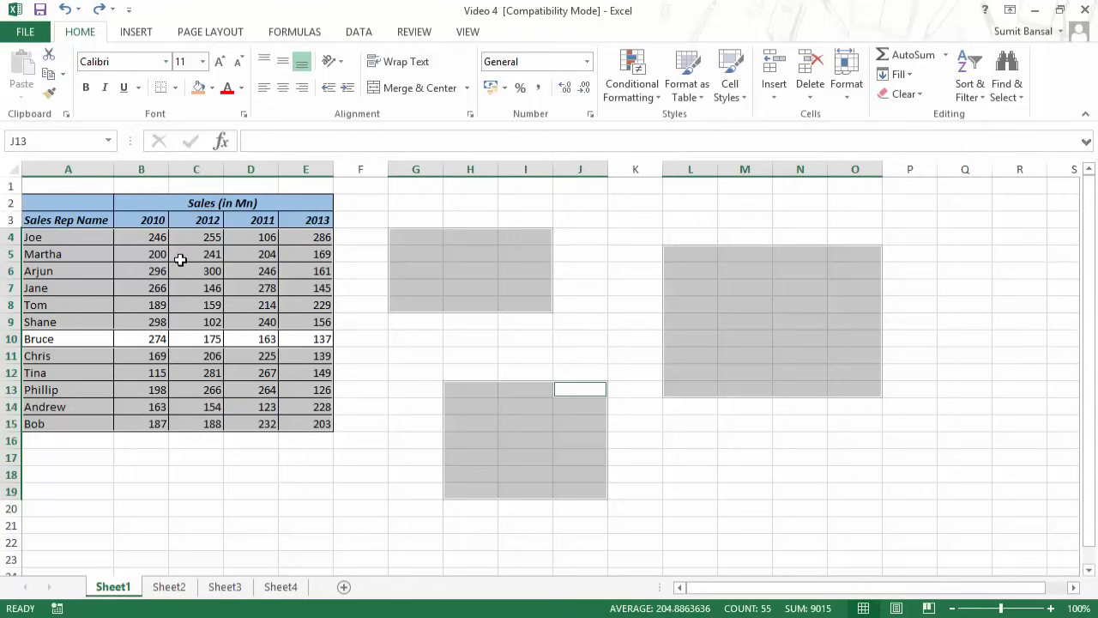
{"action": "left_click", "coordinate": [428, 196]}
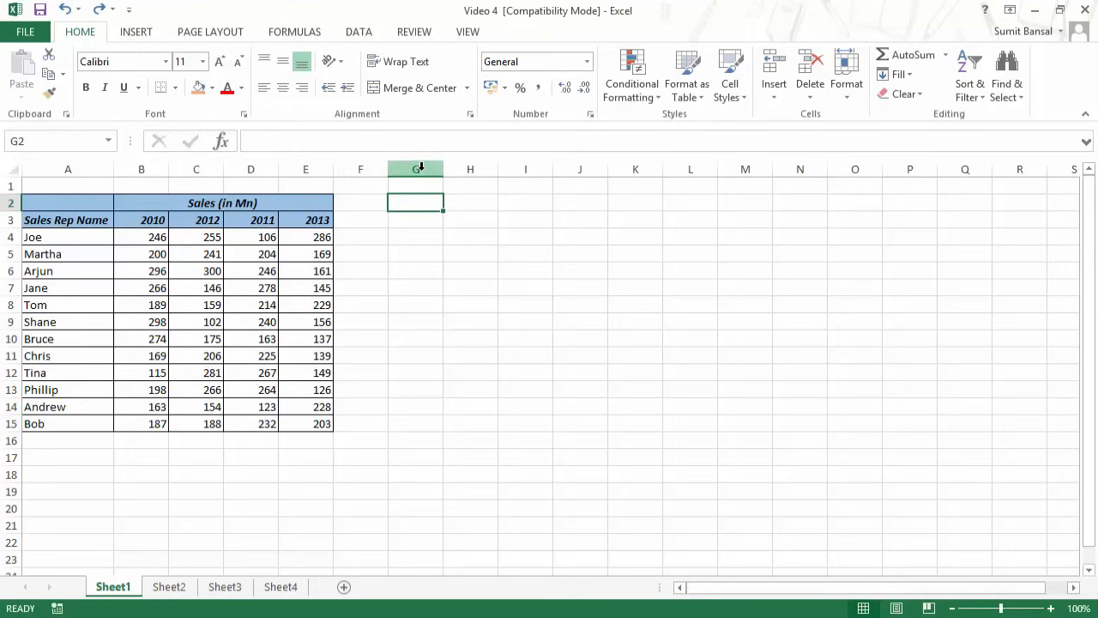
Step: Select the whole column G and extend the selection through column N
{"action": "left_click", "coordinate": [420, 168]}
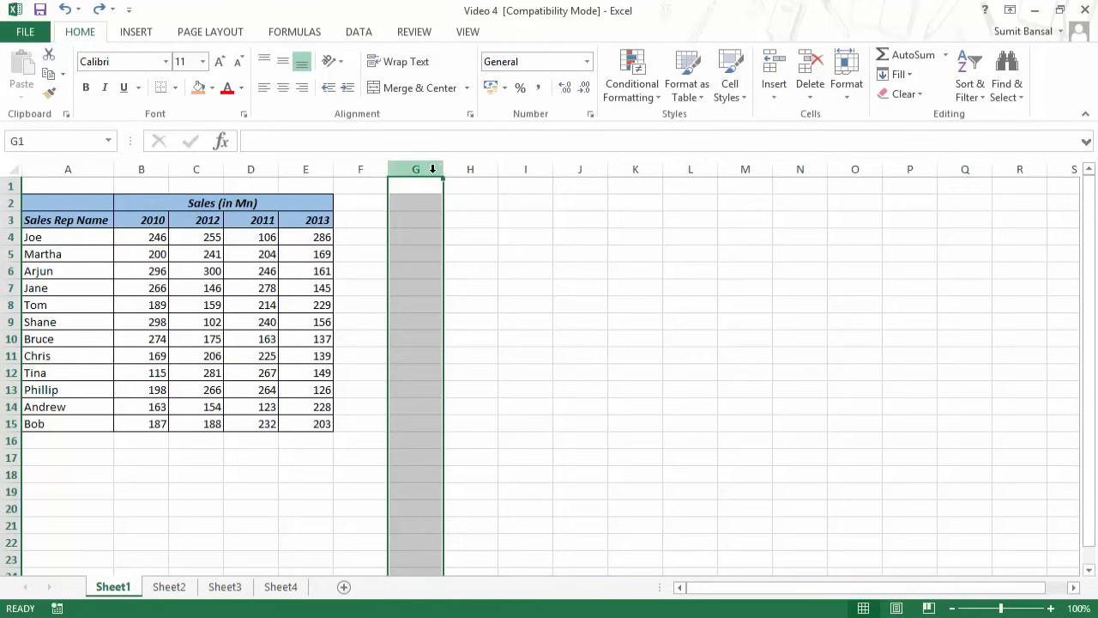
{"action": "mouse_move", "coordinate": [432, 169]}
{"action": "left_mouse_down"}
{"action": "mouse_move", "coordinate": [806, 166]}
{"action": "mouse_move", "coordinate": [434, 167]}
{"action": "left_mouse_up"}
{"action": "key", "text": "shift+Right"}
{"action": "key", "text": "shift+Right"}
{"action": "key", "text": "shift+Right"}
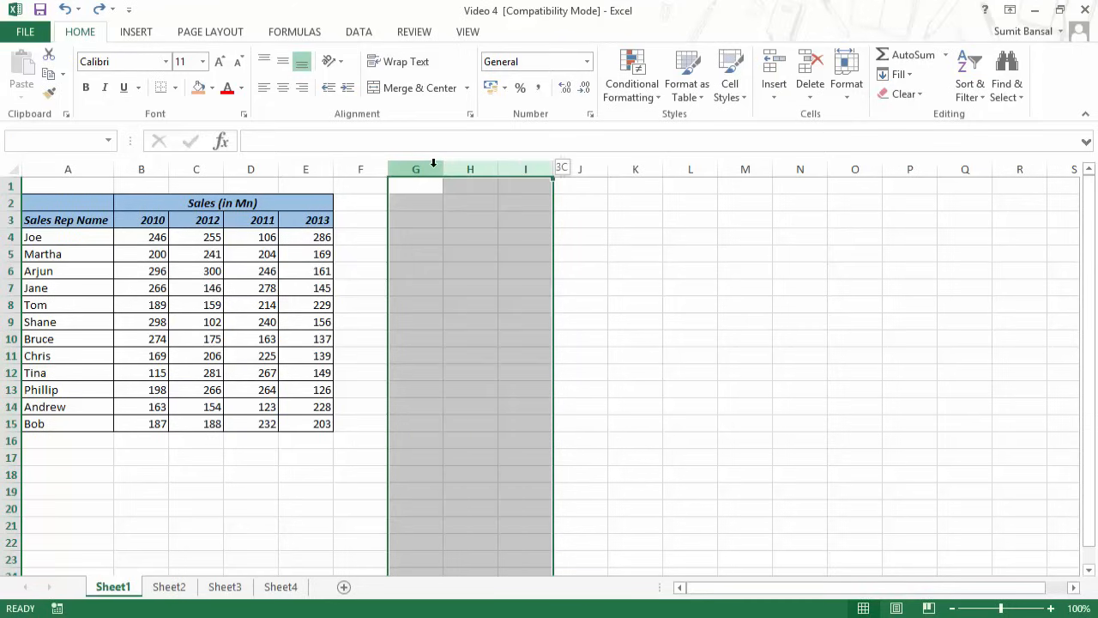
{"action": "key", "text": "shift+Right"}
{"action": "key", "text": "shift+Right"}
{"action": "key", "text": "shift+Right"}
{"action": "key", "text": "shift+Right"}
{"action": "key", "text": "shift+Right"}
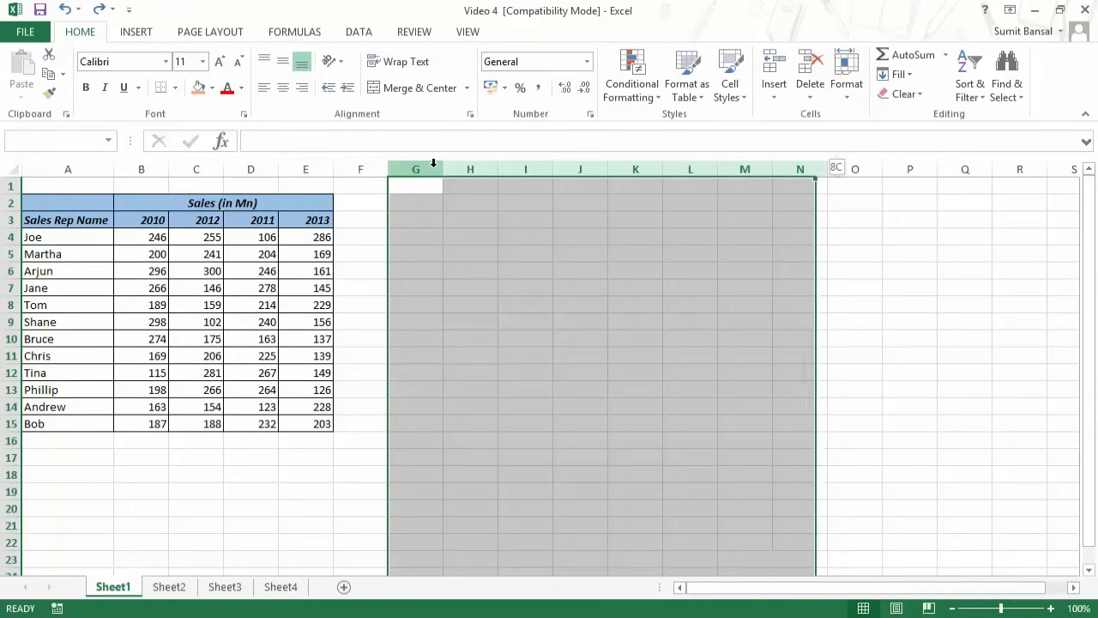
Step: Shrink the multi-column selection back to column G only
{"action": "key", "text": "shift+Left"}
{"action": "key", "text": "shift+Left"}
{"action": "key", "text": "shift+Left"}
{"action": "key", "text": "shift+Left"}
{"action": "key", "text": "shift+Left"}
{"action": "key", "text": "shift+Left"}
{"action": "key", "text": "shift+Left"}
{"action": "key", "text": "shift+Left"}
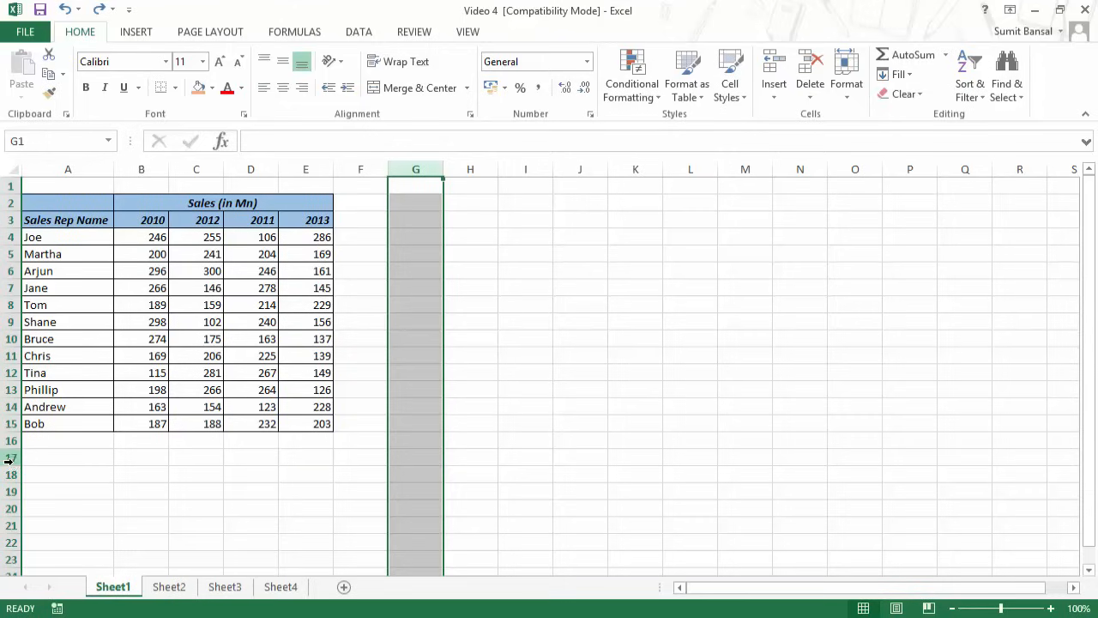
Step: Select the whole row 17, extend the selection over the rows below, and shrink it back to row 17
{"action": "left_click", "coordinate": [12, 458]}
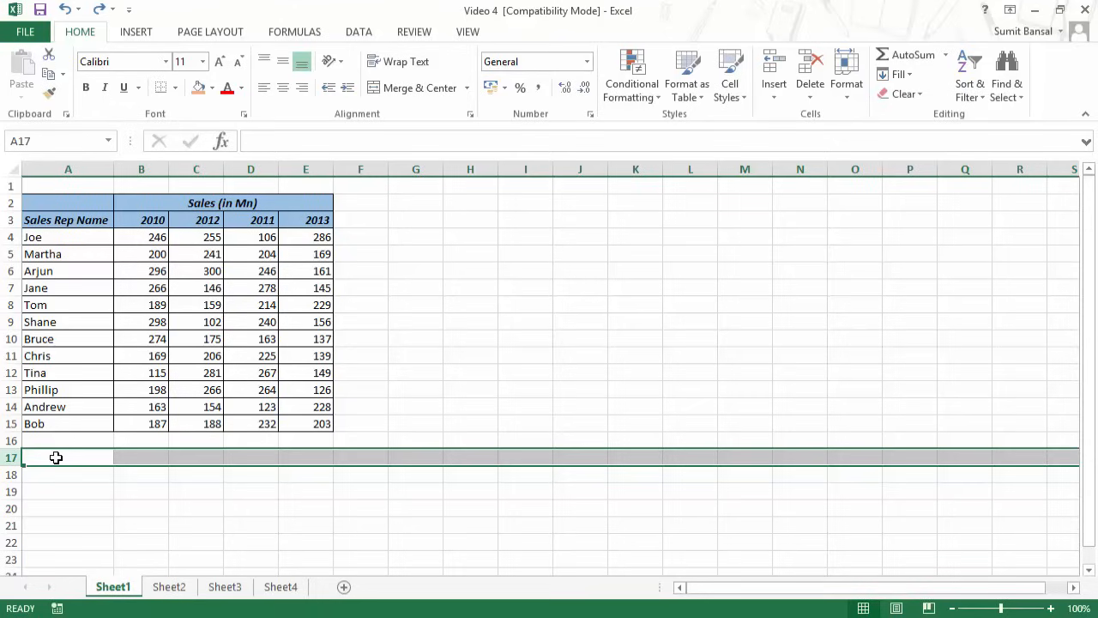
{"action": "key", "text": "shift+Down"}
{"action": "key", "text": "shift+Down"}
{"action": "key", "text": "shift+Down"}
{"action": "key", "text": "shift+Down"}
{"action": "key", "text": "shift+Down"}
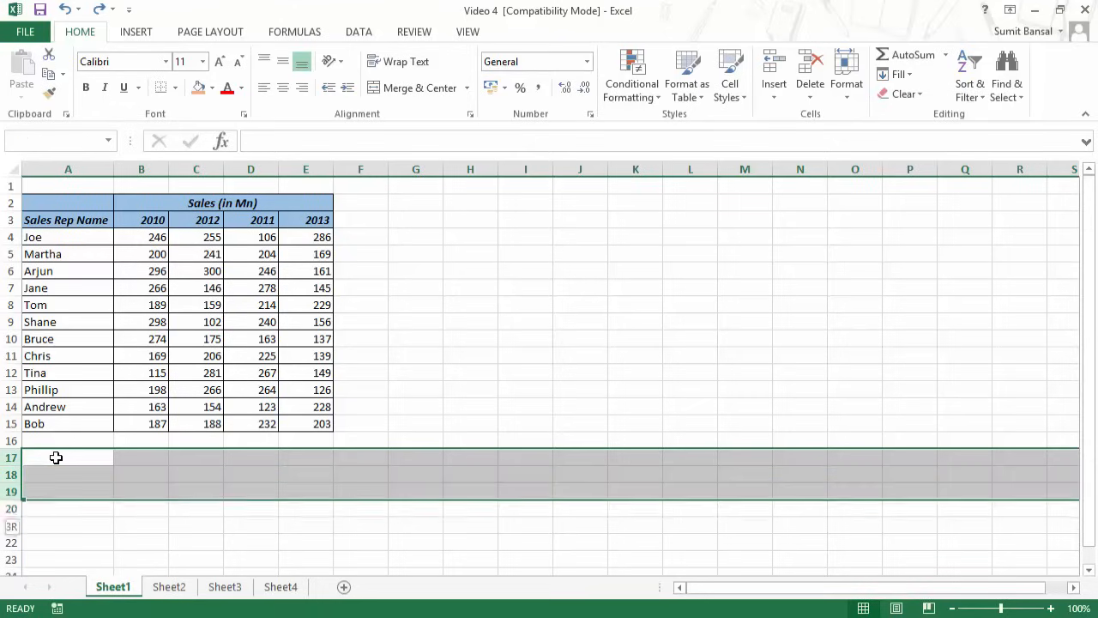
{"action": "key", "text": "shift+Up"}
{"action": "key", "text": "shift+Up"}
{"action": "key", "text": "shift+Up"}
{"action": "key", "text": "shift+Up"}
{"action": "key", "text": "shift+Up"}
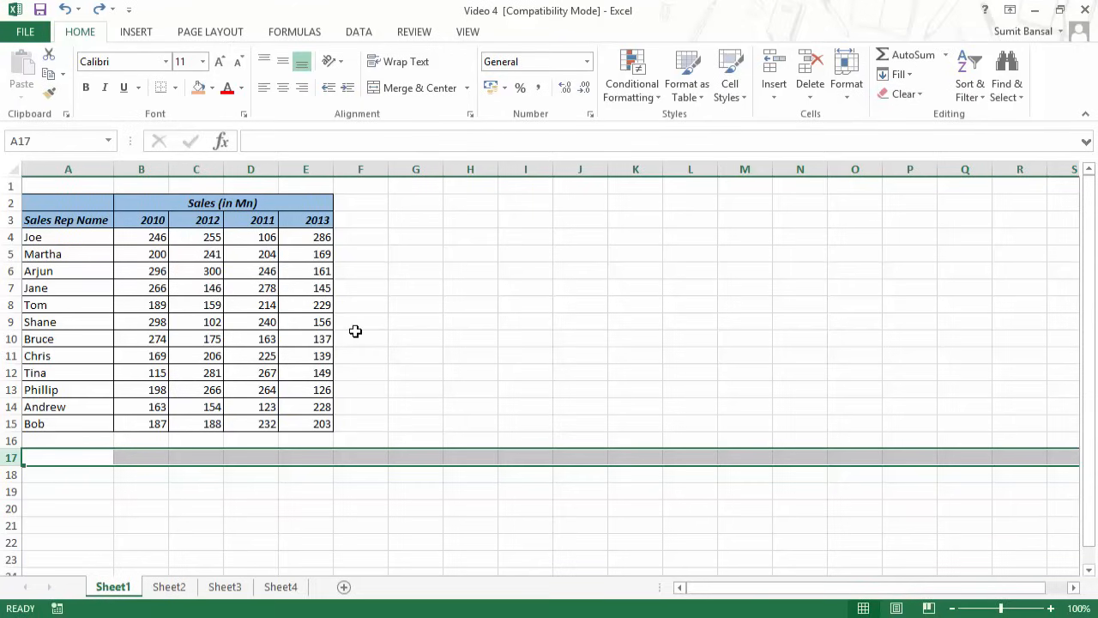
Step: Select the whole column H starting from cell H5, extend the selection through column K, and reduce it back to column H
{"action": "left_click", "coordinate": [461, 252]}
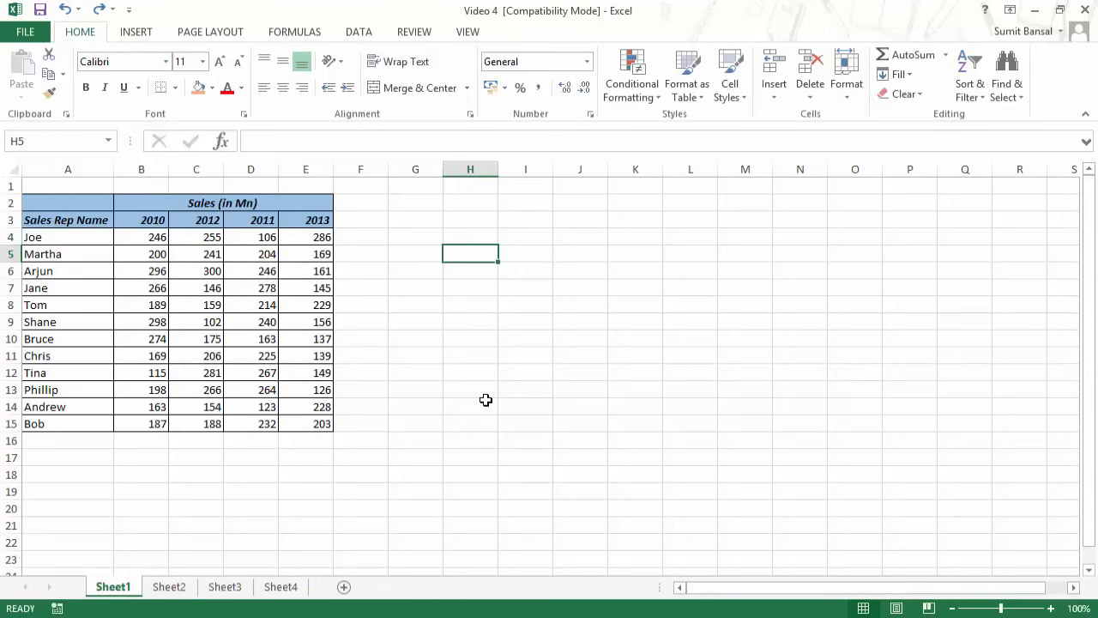
{"action": "key", "text": "ctrl+space"}
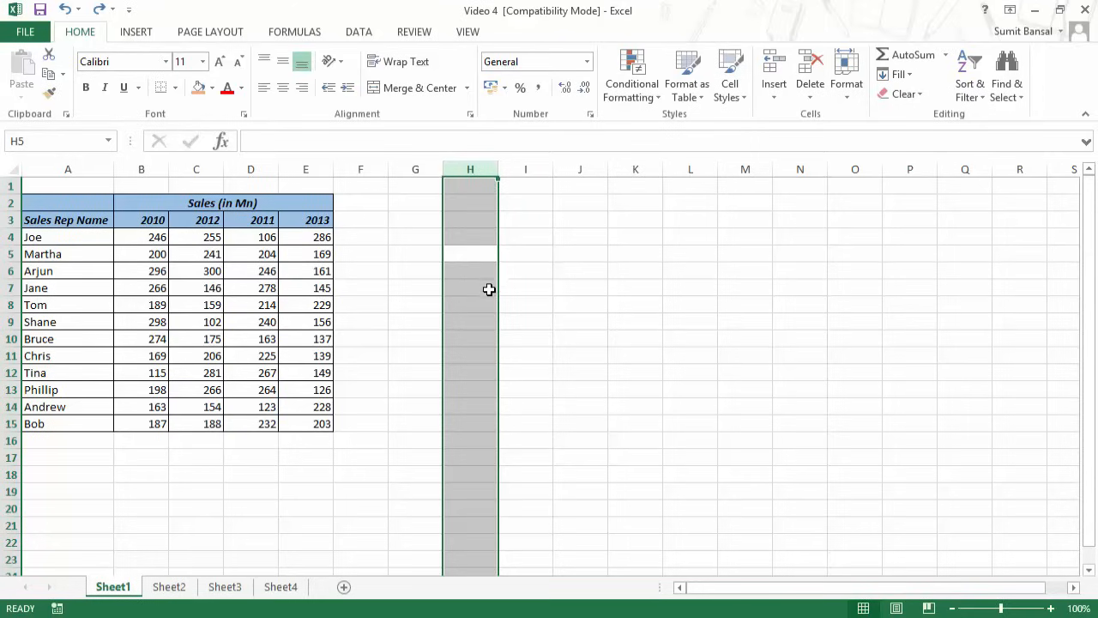
{"action": "key", "text": "shift+Right"}
{"action": "key", "text": "shift+Right"}
{"action": "key", "text": "shift+Right"}
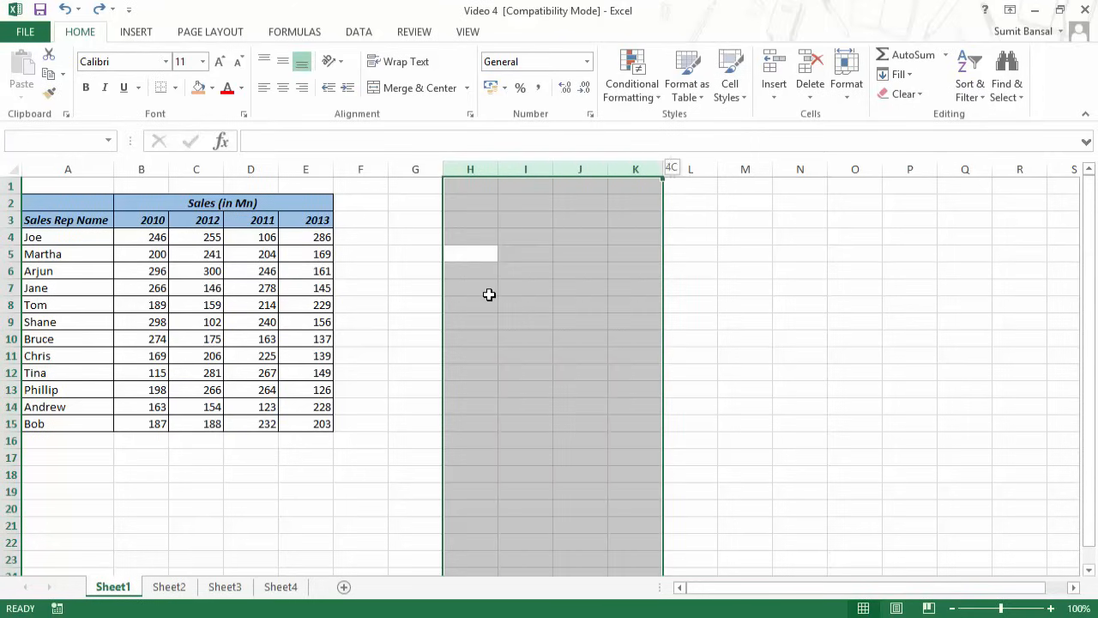
{"action": "key", "text": "shift+Left"}
{"action": "key", "text": "shift+Left"}
{"action": "key", "text": "shift+Left"}
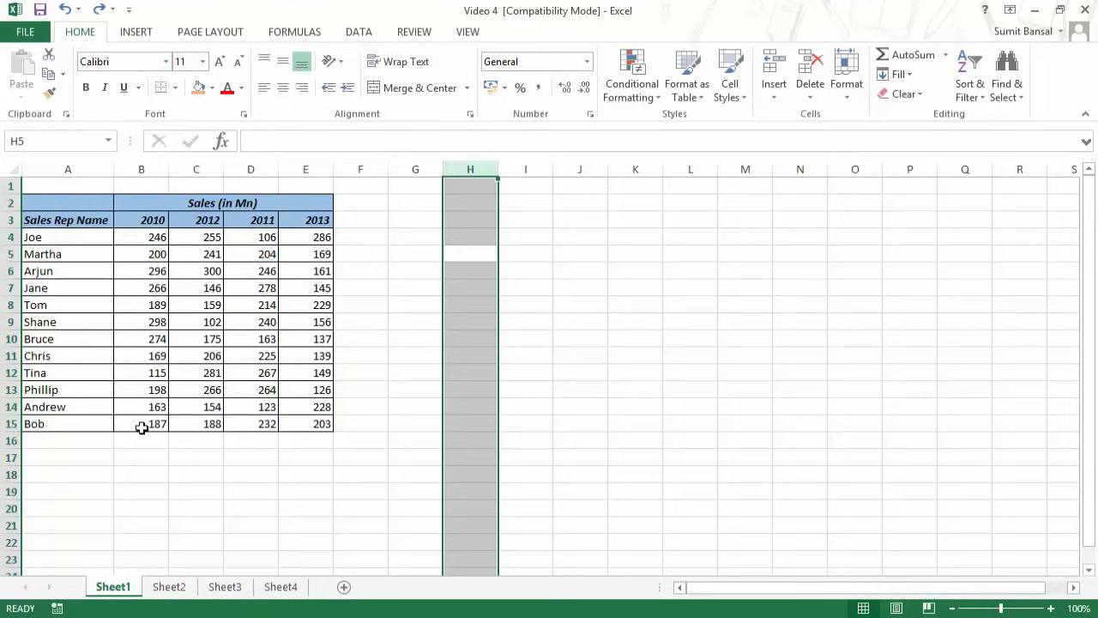
Step: Select the whole row 17 starting from cell G17, and select the entire data block starting from cell A7
{"action": "left_click", "coordinate": [400, 459]}
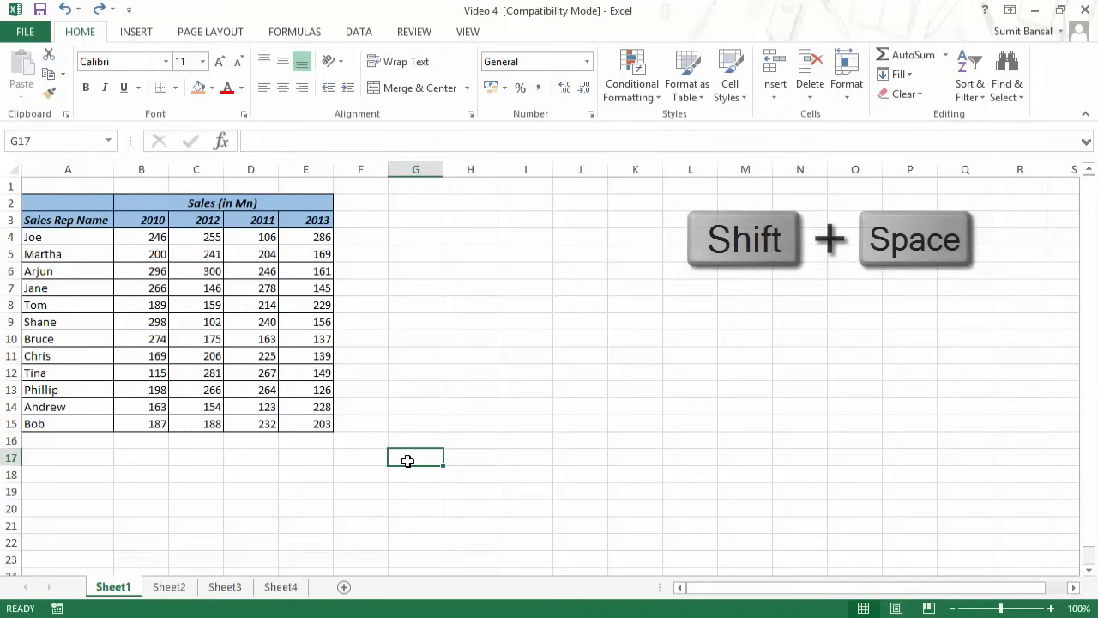
{"action": "key", "text": "shift+space"}
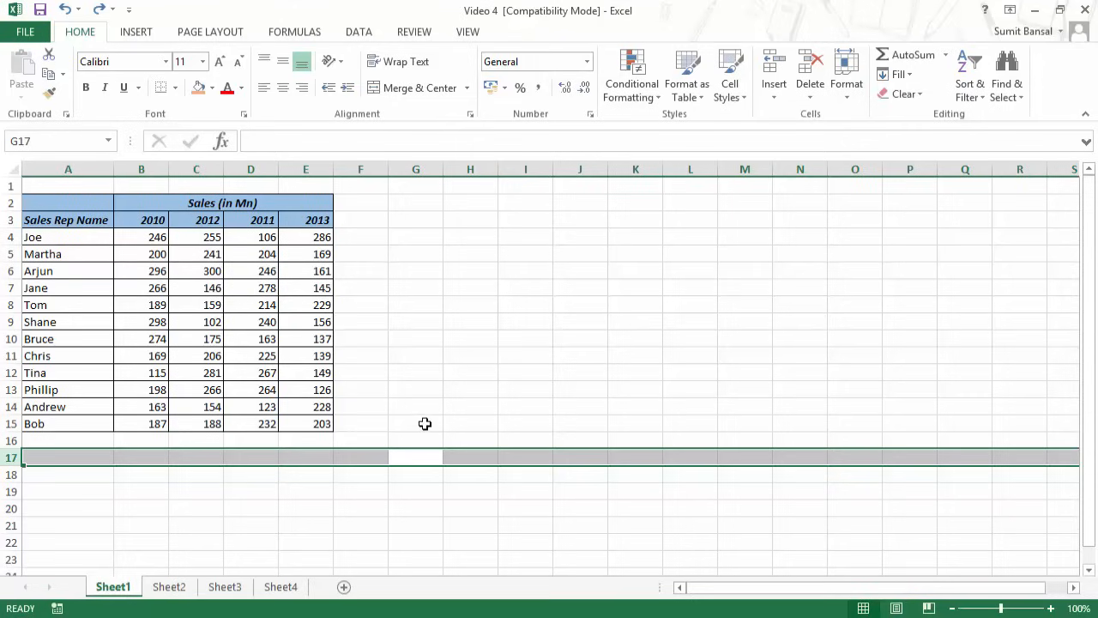
{"action": "left_click", "coordinate": [62, 286]}
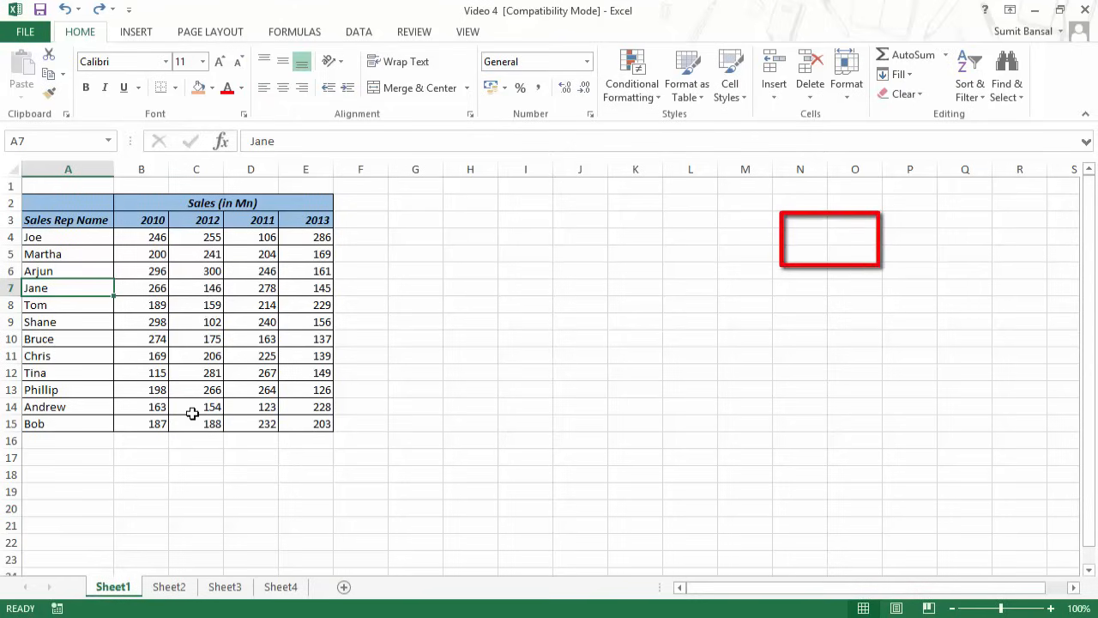
{"action": "key", "text": "ctrl+a"}
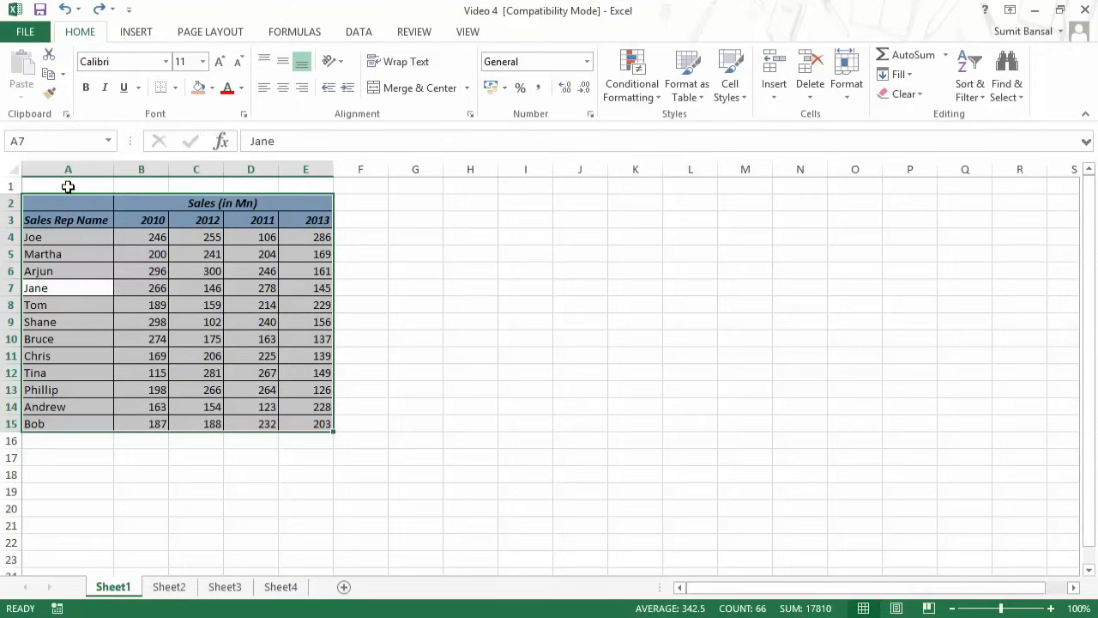
Step: Select row 1, row 16 and column F in turn to examine the borders of the data block
{"action": "left_click", "coordinate": [12, 186]}
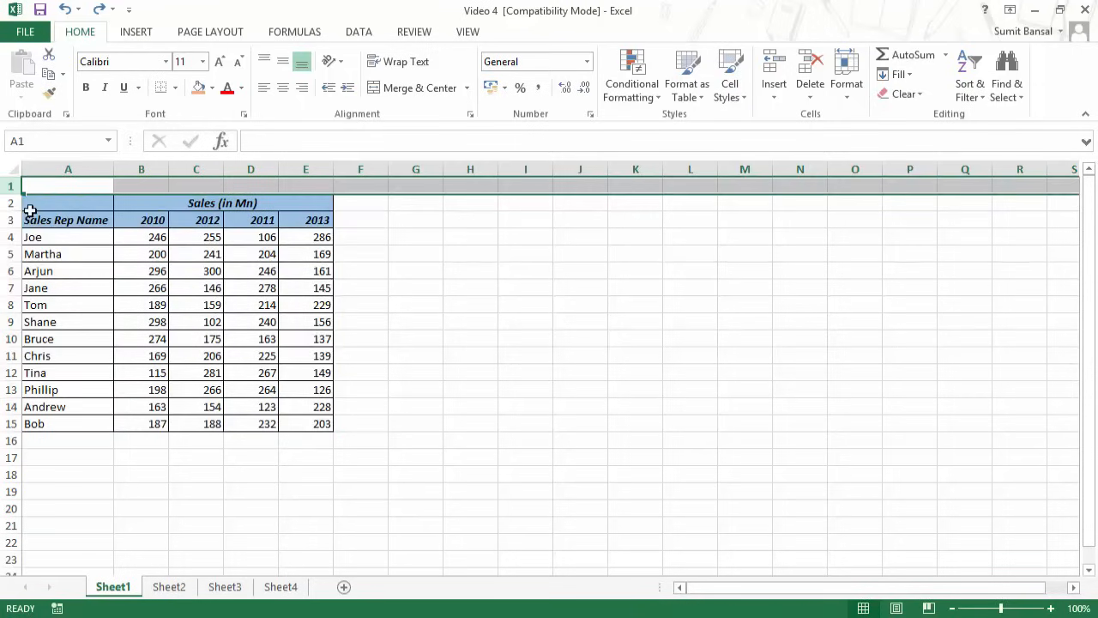
{"action": "left_click", "coordinate": [11, 440]}
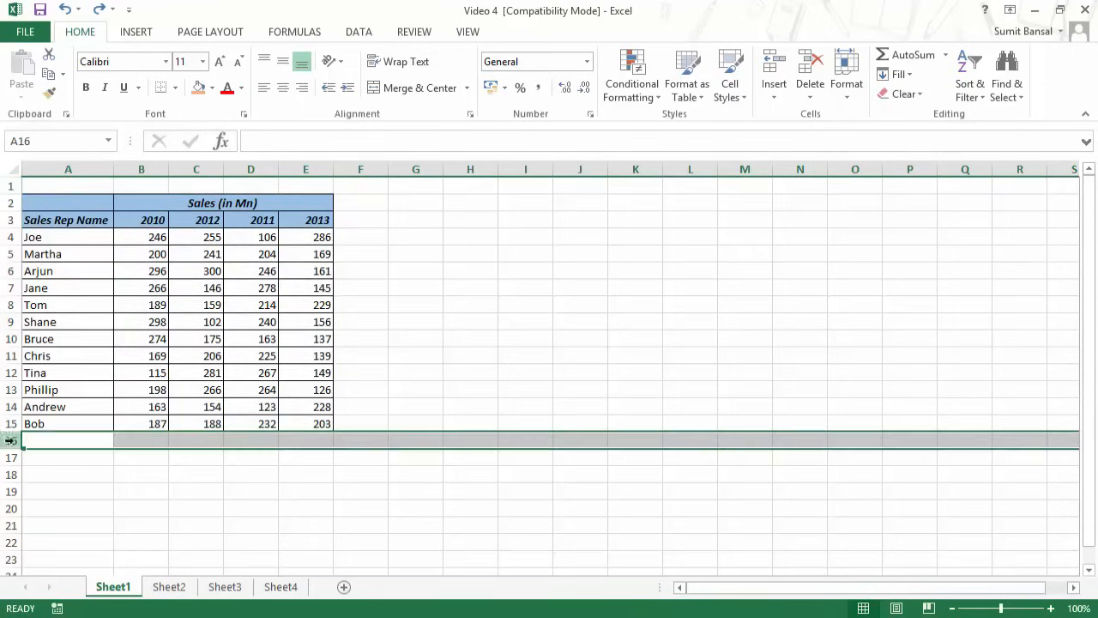
{"action": "left_click", "coordinate": [361, 170]}
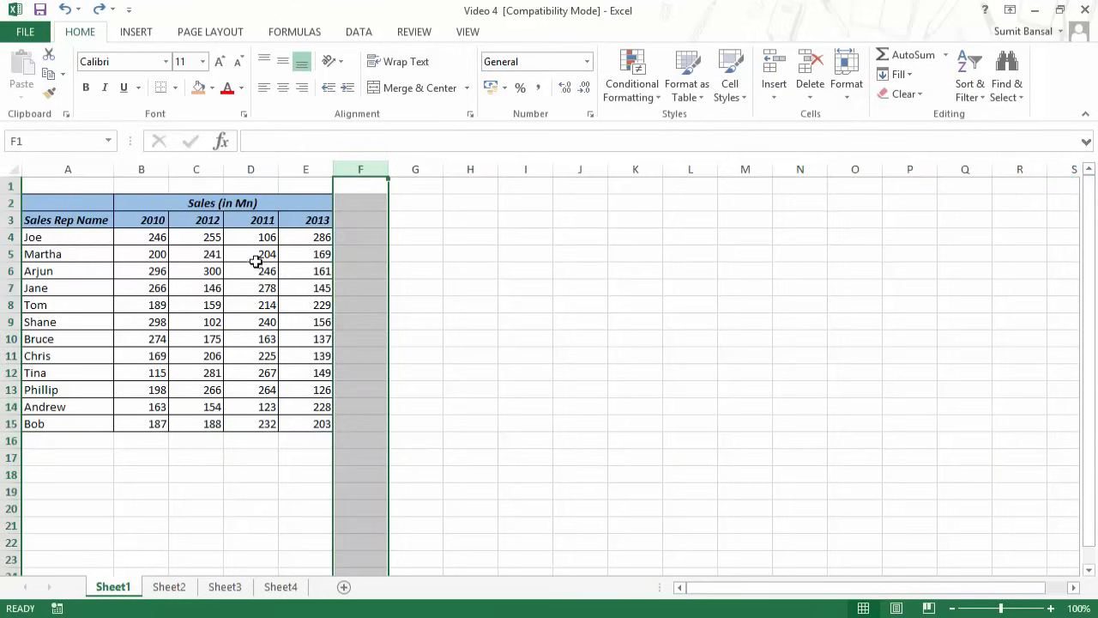
Step: Clear the contents of the 2011 sales column in D3:D15
{"action": "left_click_drag", "start_coordinate": [256, 221], "coordinate": [256, 419]}
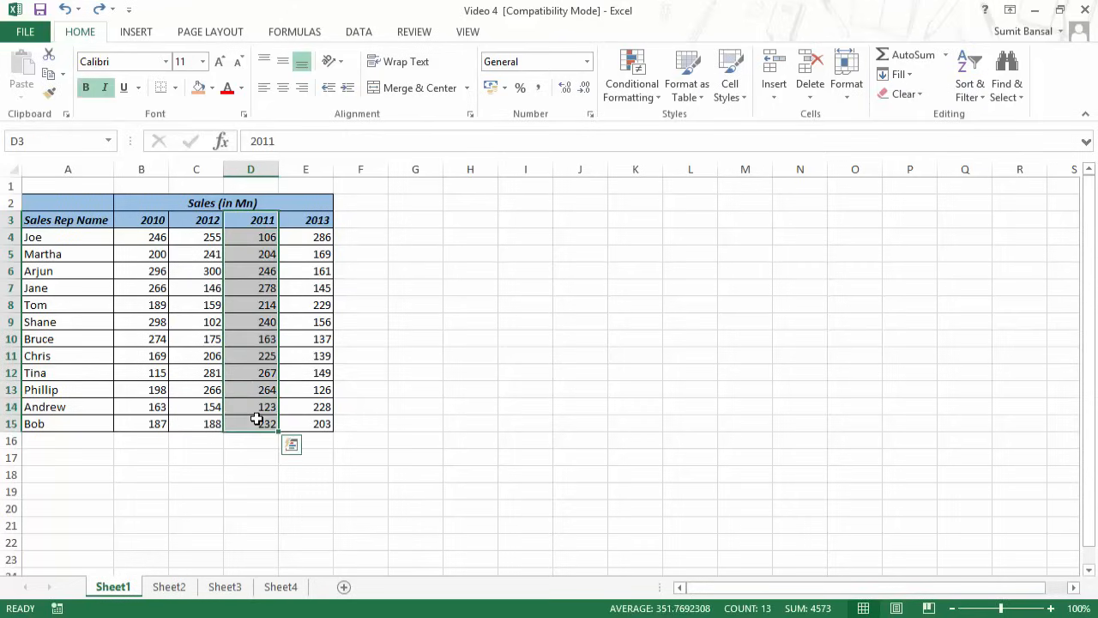
{"action": "key", "text": "Delete"}
{"action": "key", "text": "Left"}
{"action": "key", "text": "Left"}
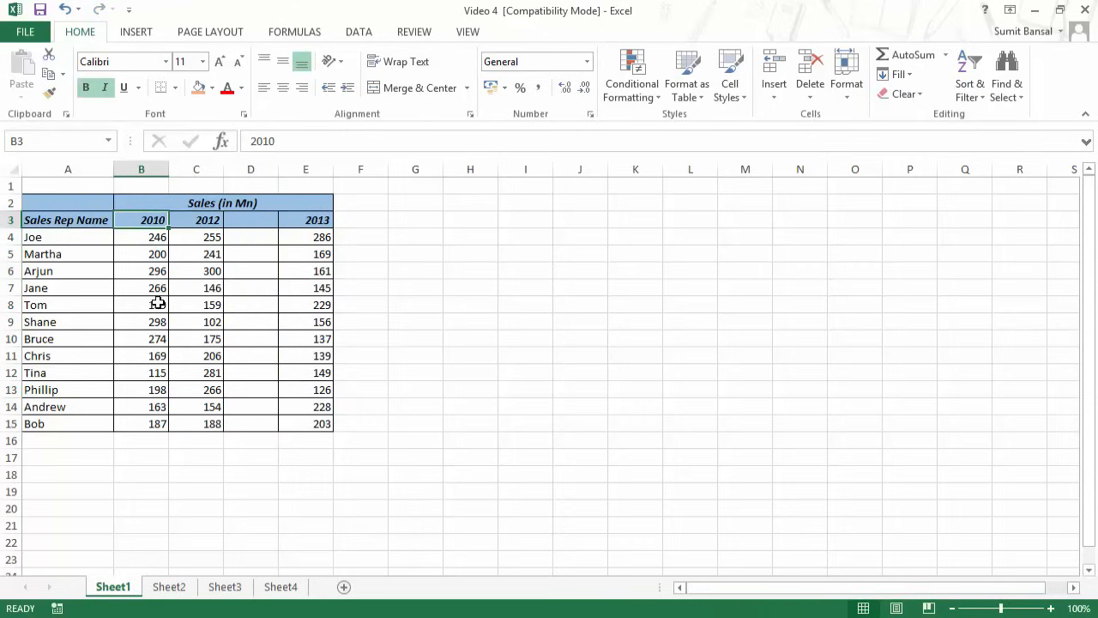
Step: Select the contiguous data block around cell B7 and expand the selection to the entire worksheet
{"action": "left_click", "coordinate": [135, 287]}
{"action": "key", "text": "ctrl+a"}
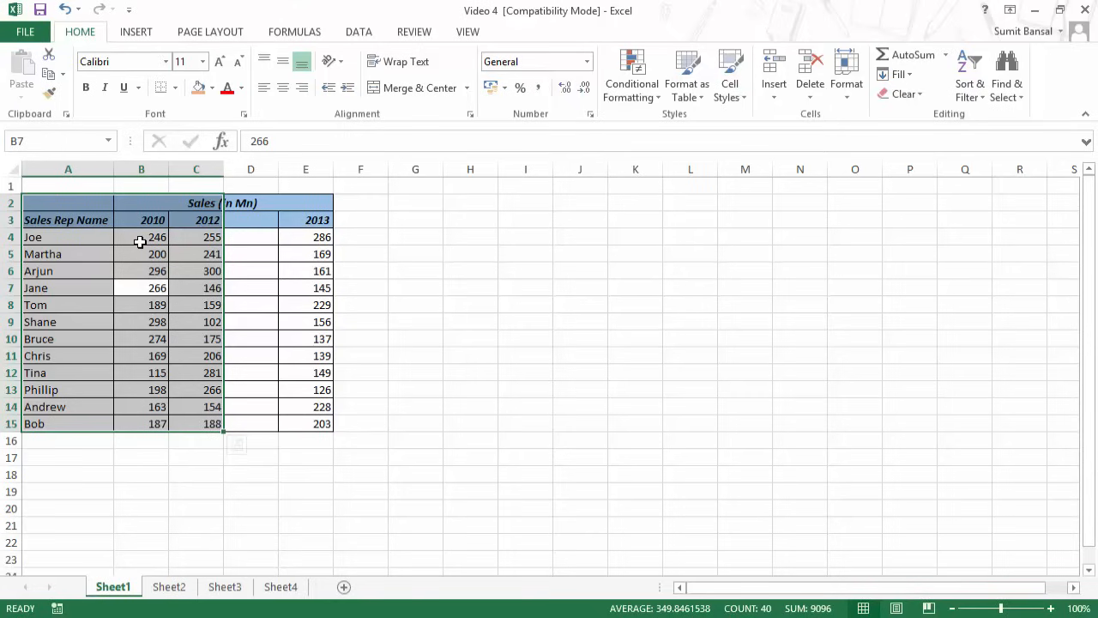
{"action": "key", "text": "ctrl+a"}
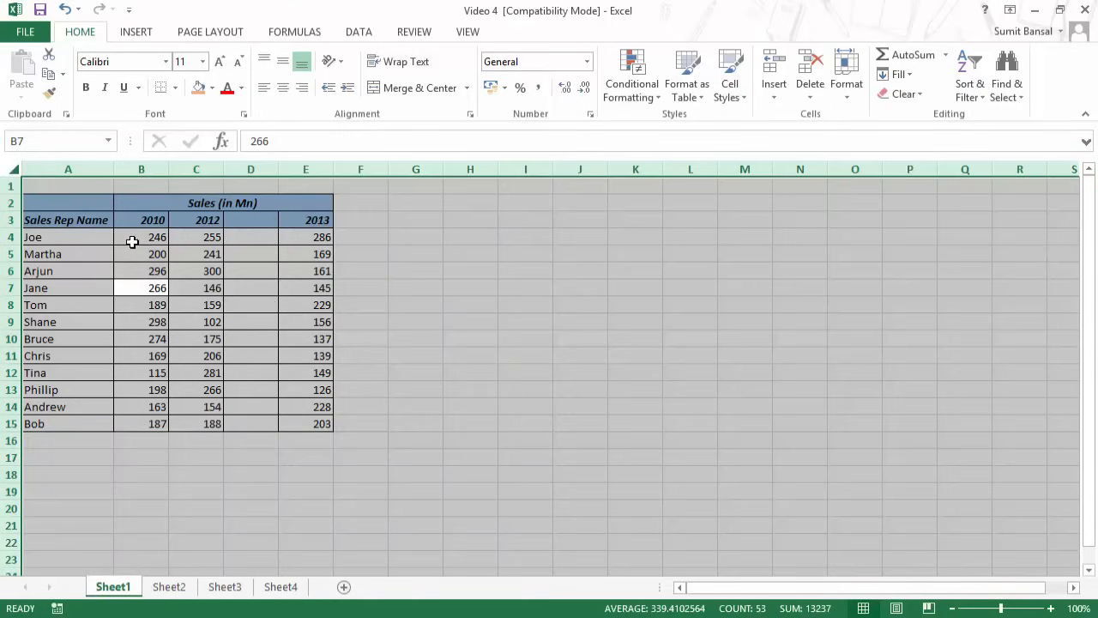
Step: Deselect and reselect the entire worksheet, and undo the clearing of the 2011 column in D3:D15
{"action": "left_click", "coordinate": [378, 233]}
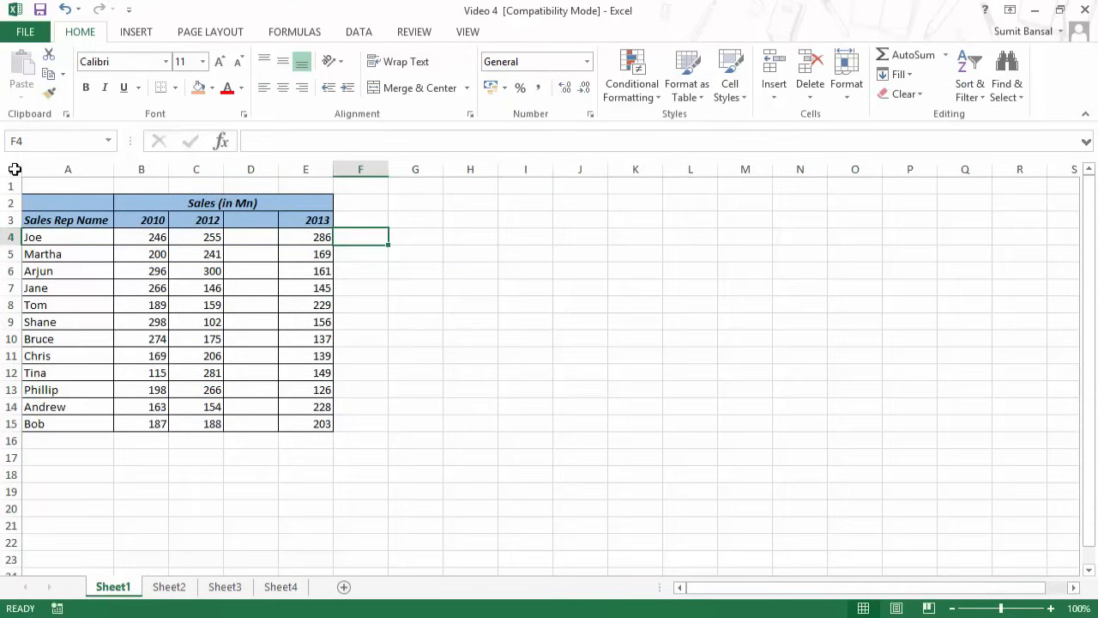
{"action": "left_click", "coordinate": [14, 169]}
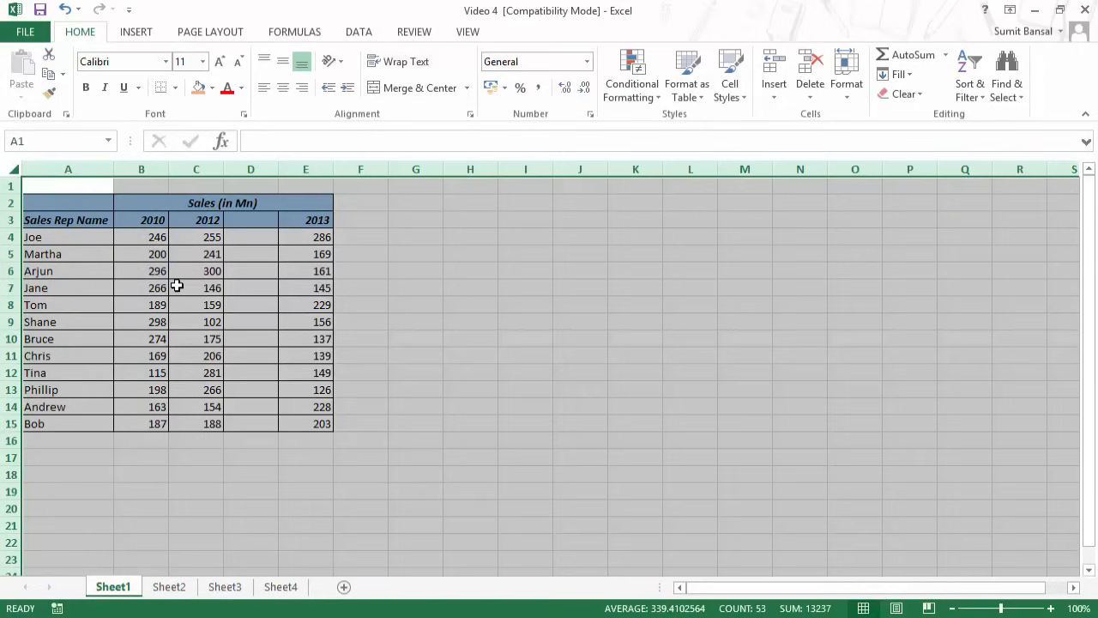
{"action": "key", "text": "ctrl+z"}
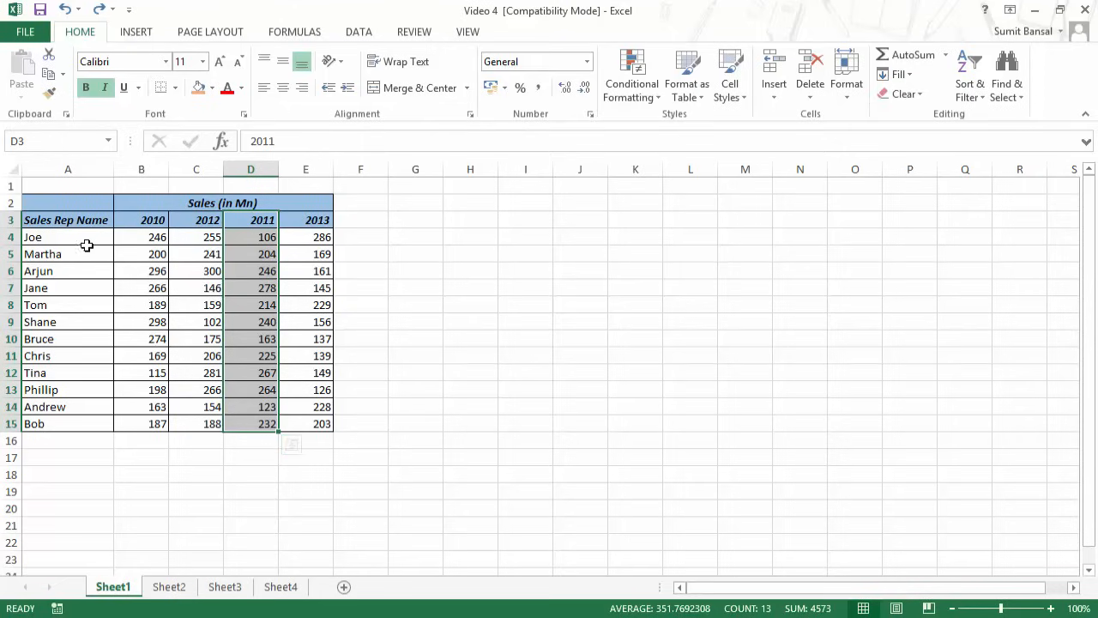
Step: Select A2:E3, group Sheet1 through Sheet4, and apply the orange fill to that header range on all four sheets
{"action": "left_click_drag", "start_coordinate": [66, 204], "coordinate": [294, 223]}
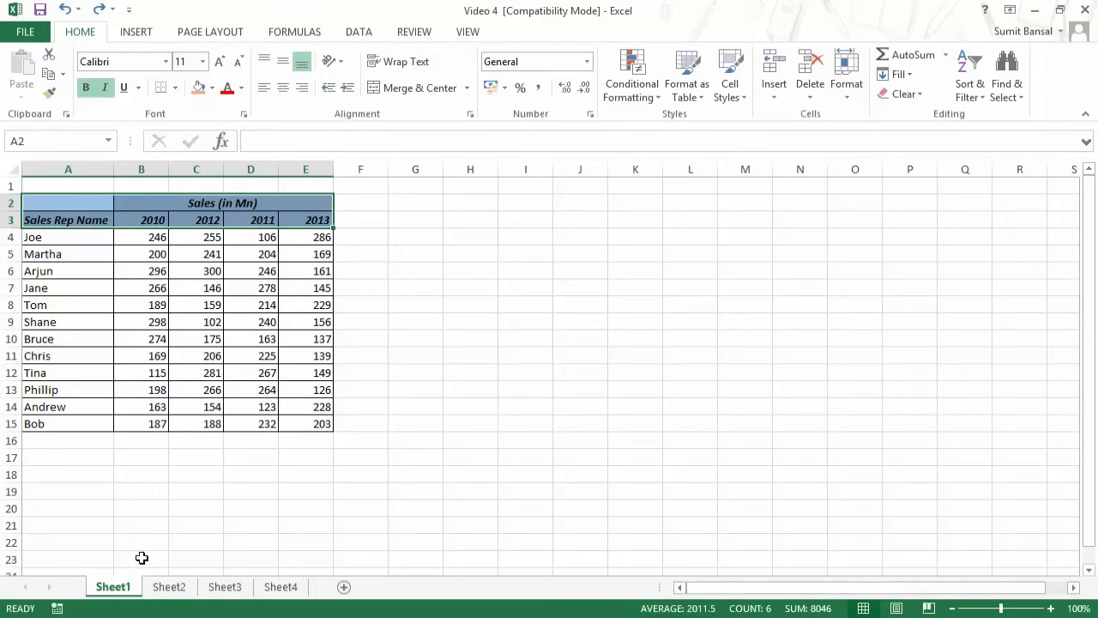
{"action": "left_click", "coordinate": [171, 592], "text": "ctrl"}
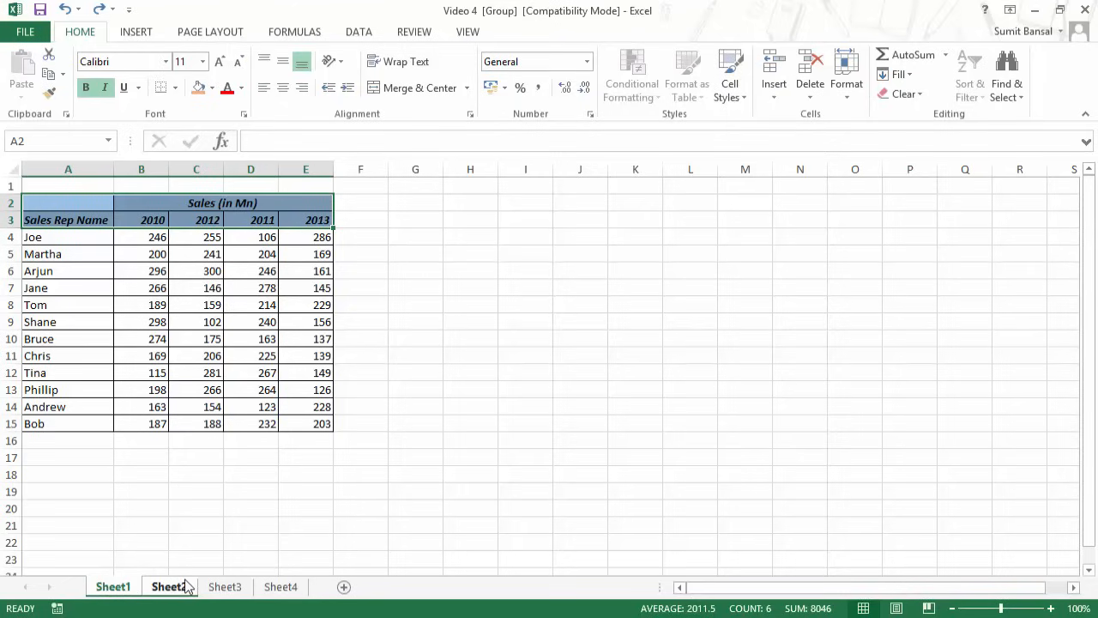
{"action": "left_click", "coordinate": [280, 587], "text": "ctrl"}
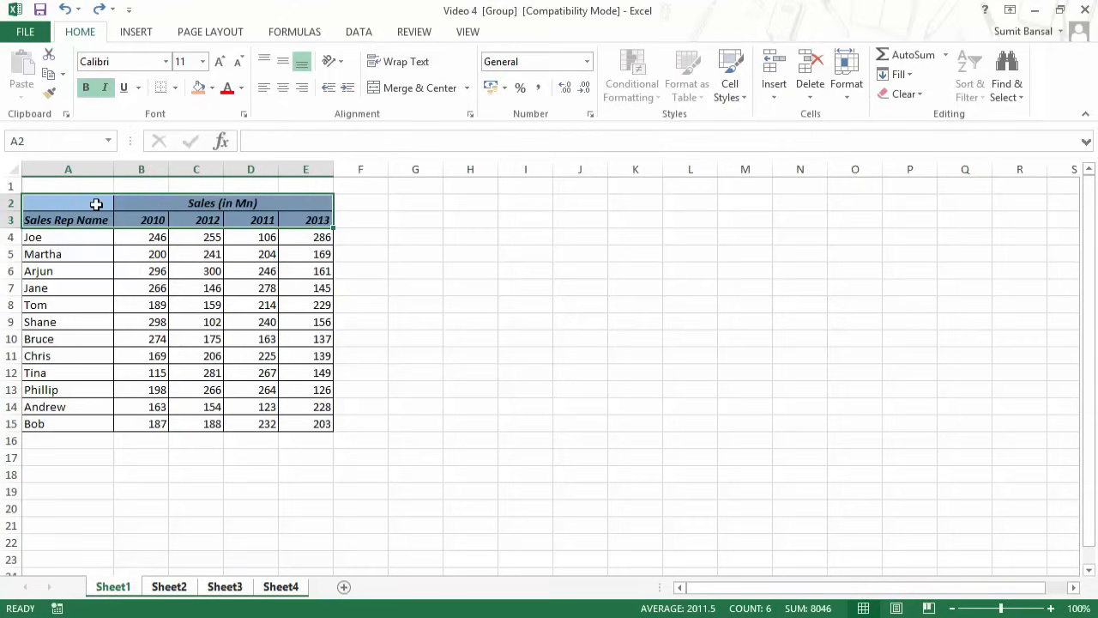
{"action": "left_click", "coordinate": [197, 92]}
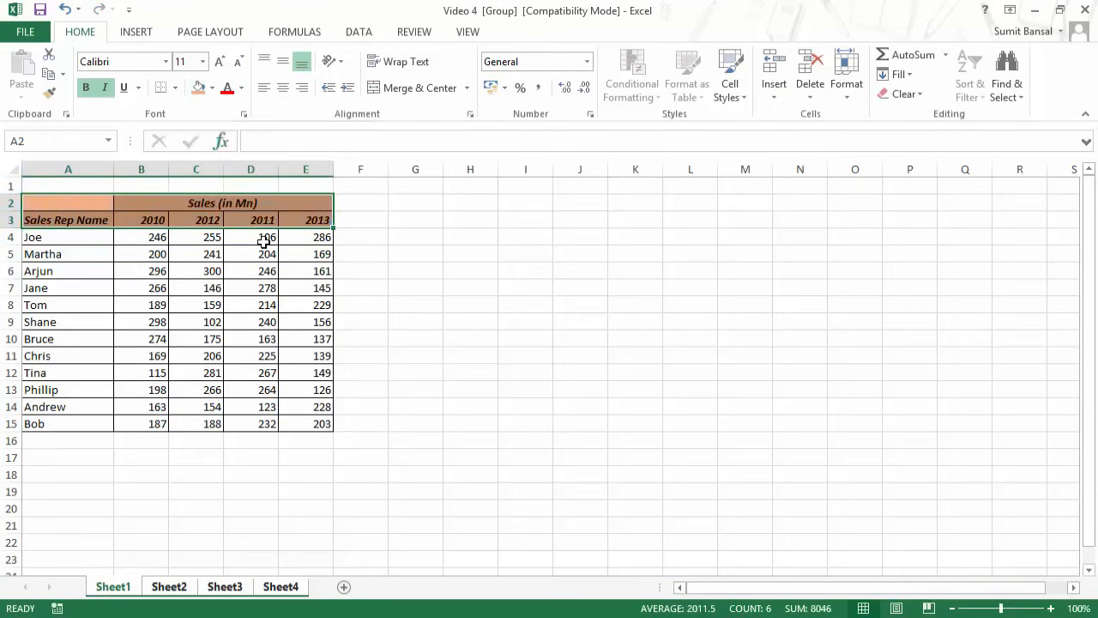
Step: Check the fill in A2:E3 on Sheet2, Sheet3 and Sheet4, and return to Sheet1
{"action": "left_click", "coordinate": [167, 590]}
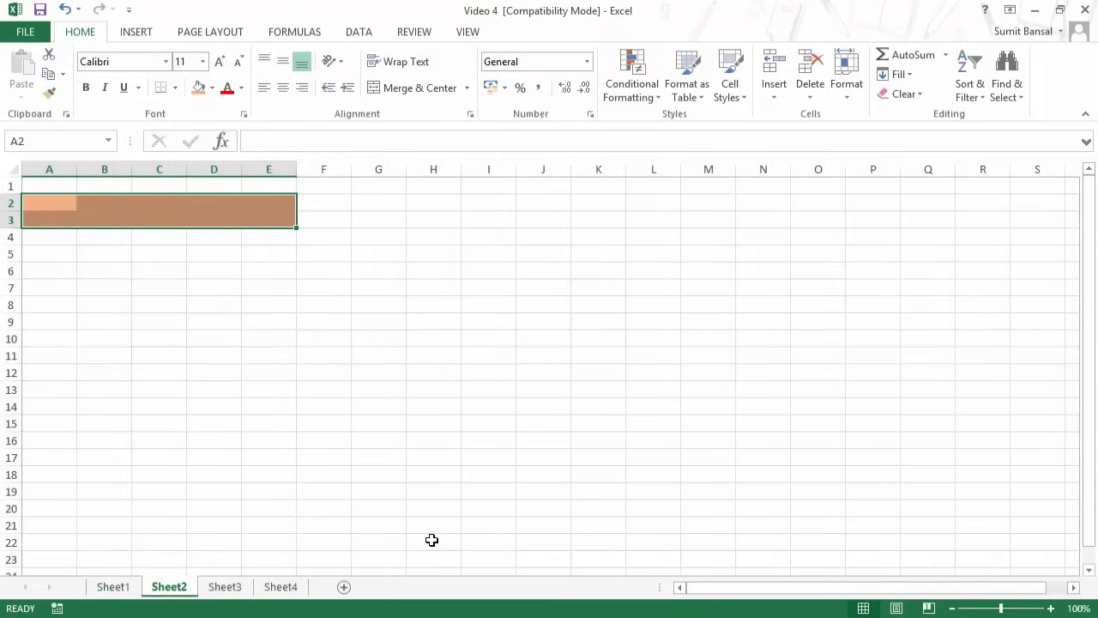
{"action": "left_click", "coordinate": [232, 589]}
{"action": "left_click", "coordinate": [276, 590]}
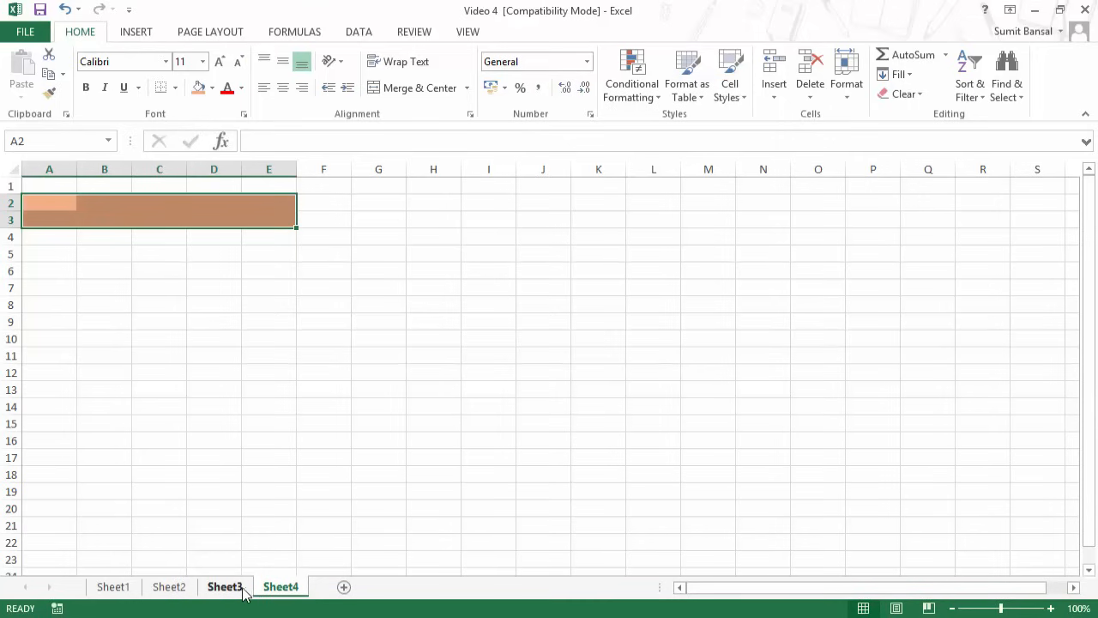
{"action": "left_click", "coordinate": [225, 590]}
{"action": "left_click", "coordinate": [169, 590]}
{"action": "left_click", "coordinate": [113, 589]}
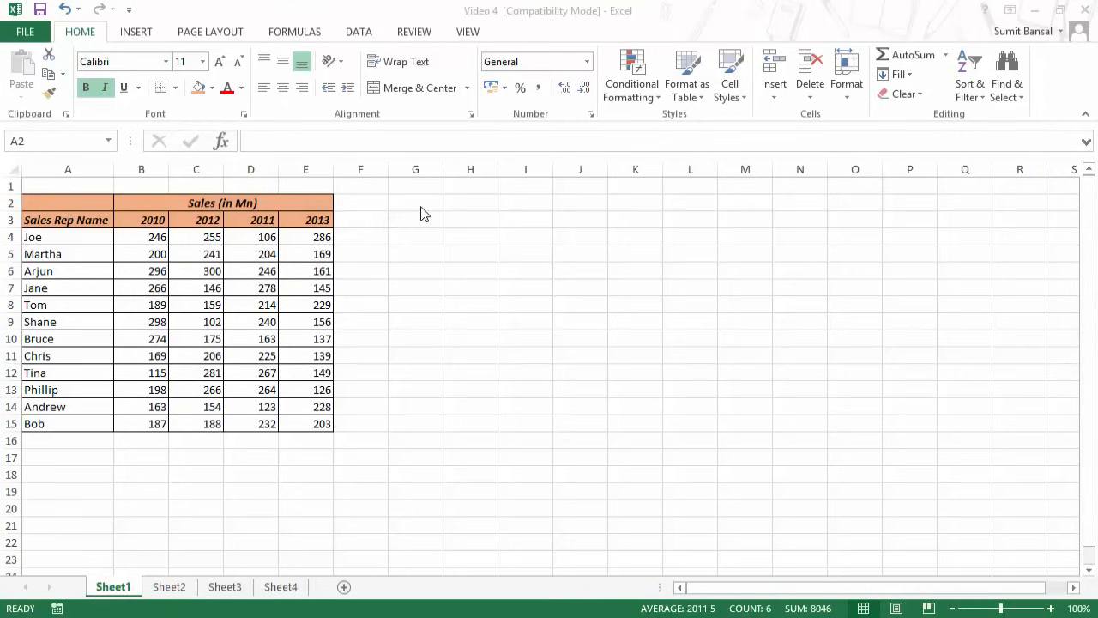
Step: Insert a blank column at column G and fill G1:G16 with orange
{"action": "left_click", "coordinate": [417, 170]}
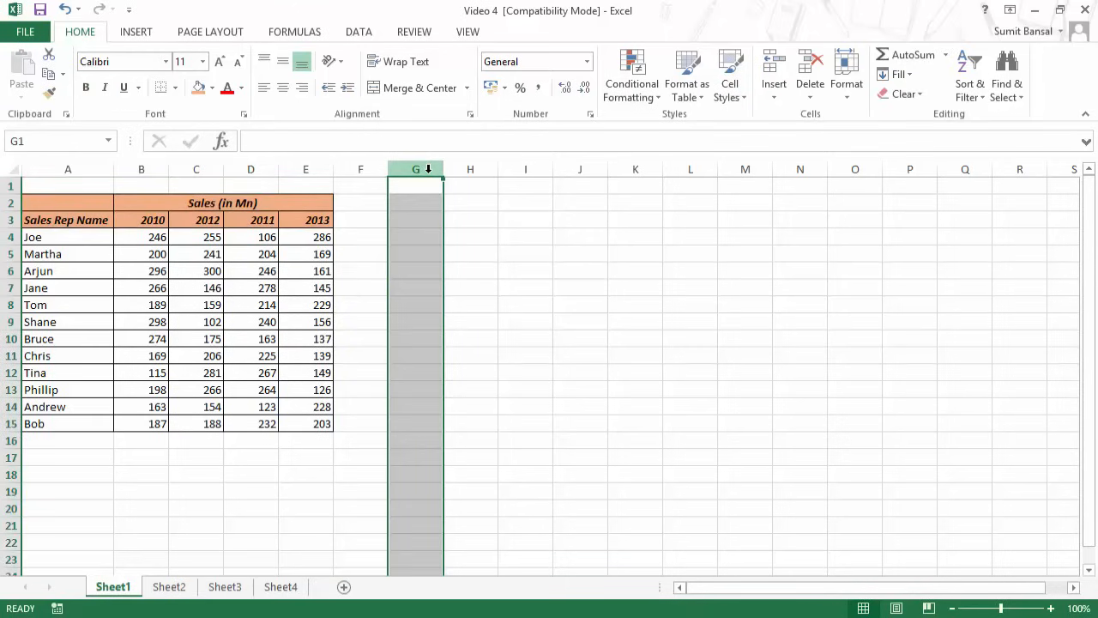
{"action": "right_click", "coordinate": [428, 169]}
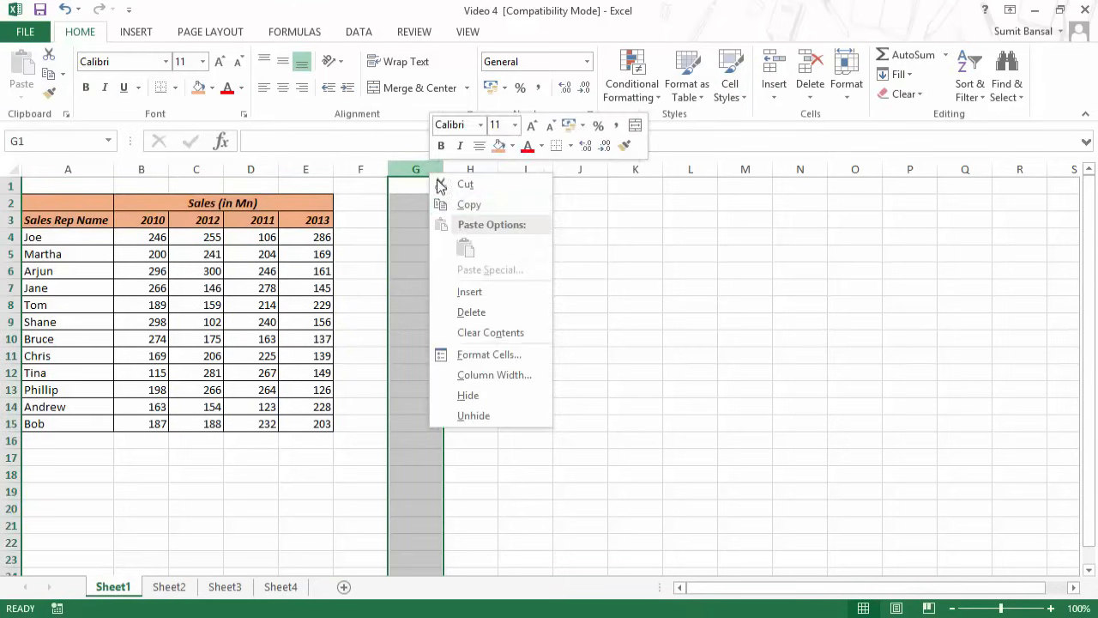
{"action": "left_click", "coordinate": [496, 296]}
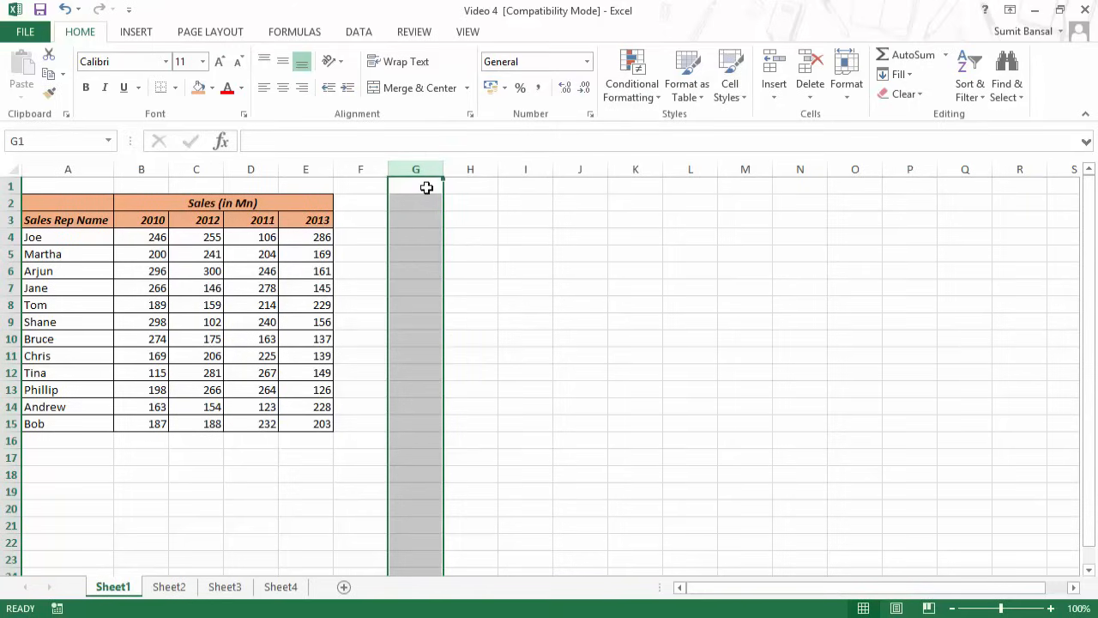
{"action": "left_click_drag", "start_coordinate": [429, 186], "coordinate": [424, 440]}
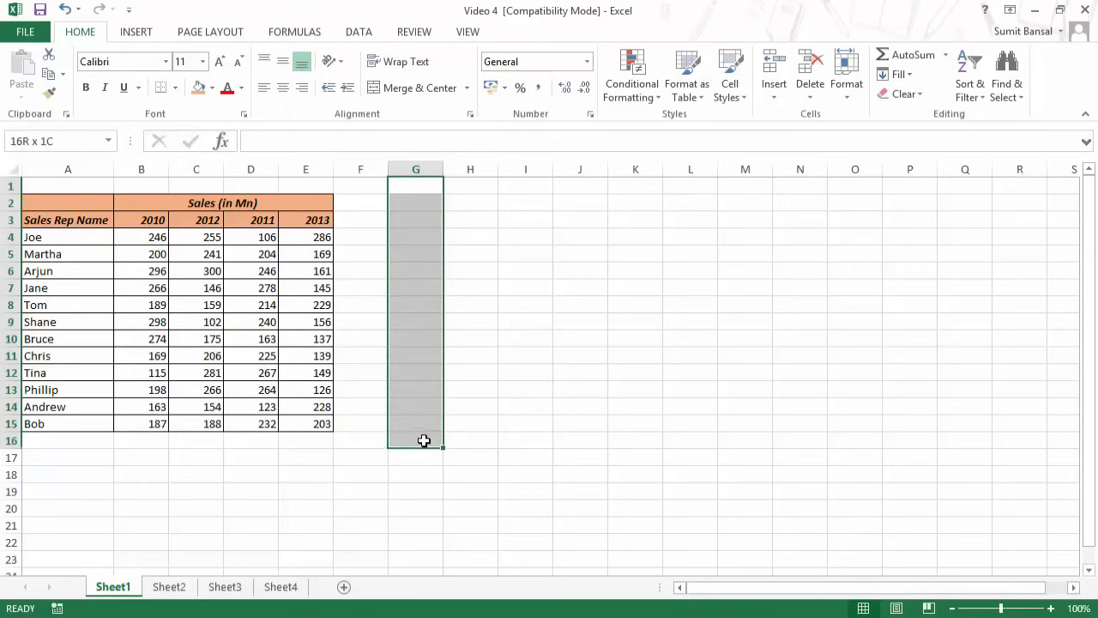
{"action": "left_click", "coordinate": [197, 88]}
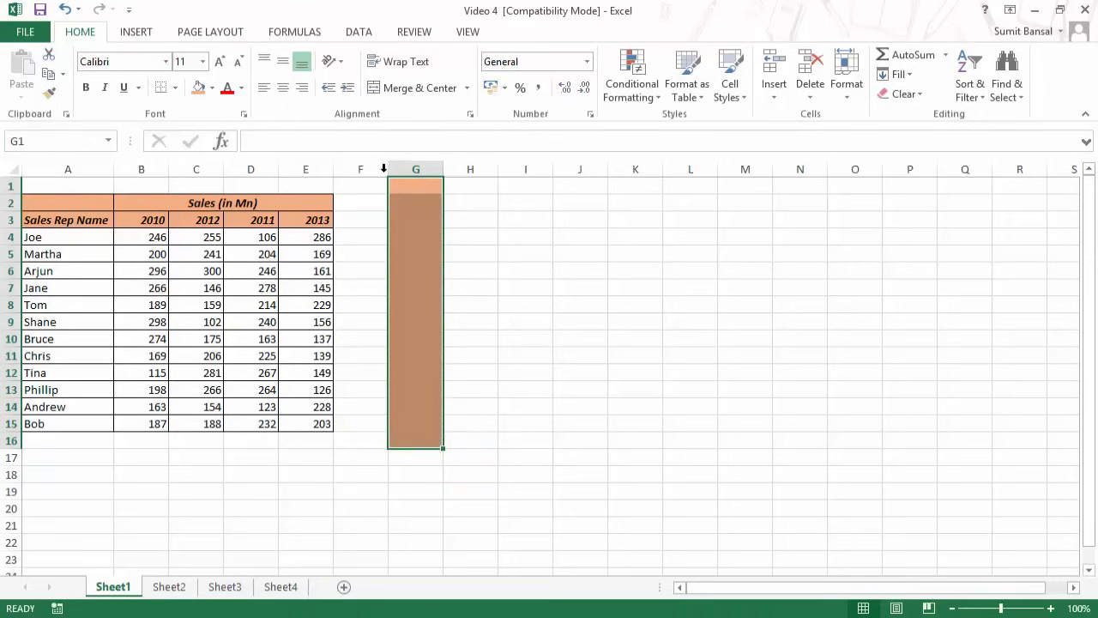
Step: Insert two blank columns at column G, ahead of the orange-filled column
{"action": "left_click", "coordinate": [415, 170]}
{"action": "right_click", "coordinate": [415, 172]}
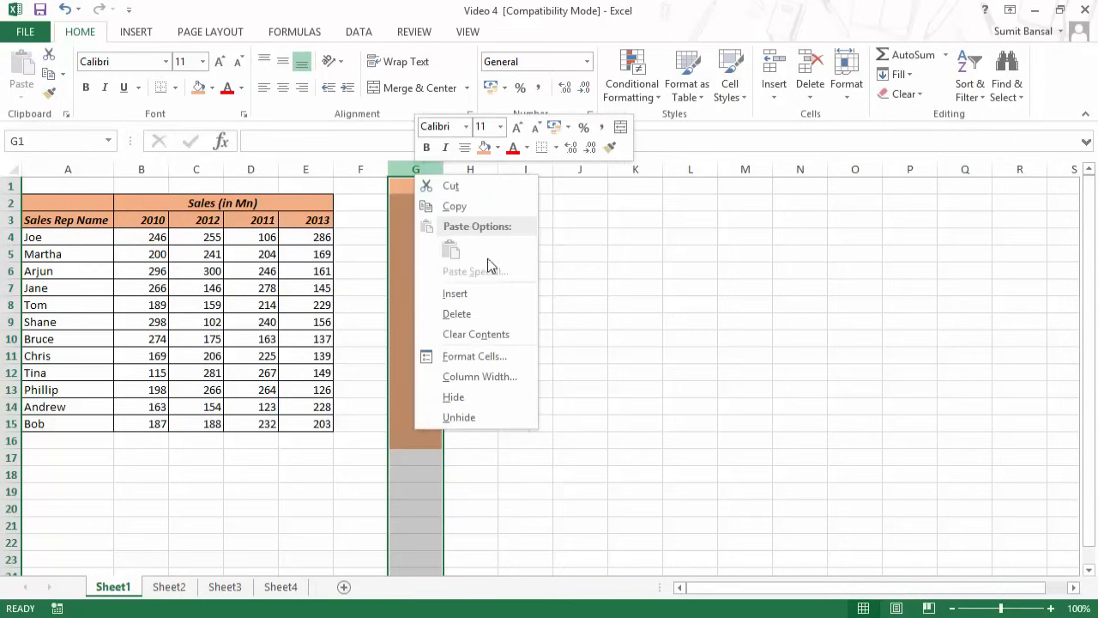
{"action": "left_click", "coordinate": [486, 302]}
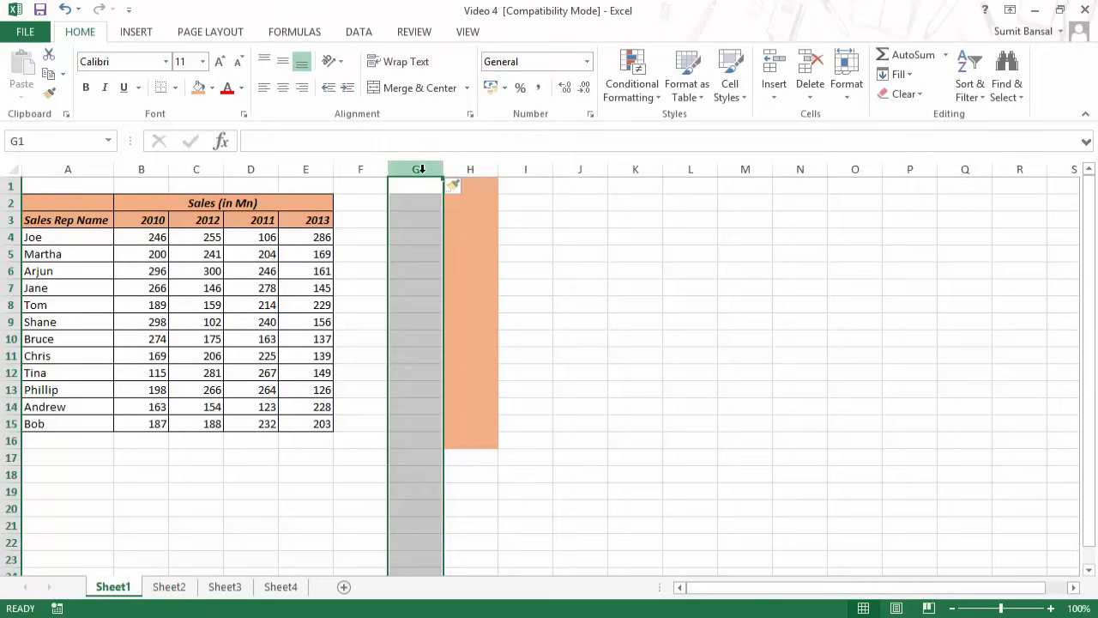
{"action": "left_click", "coordinate": [774, 97]}
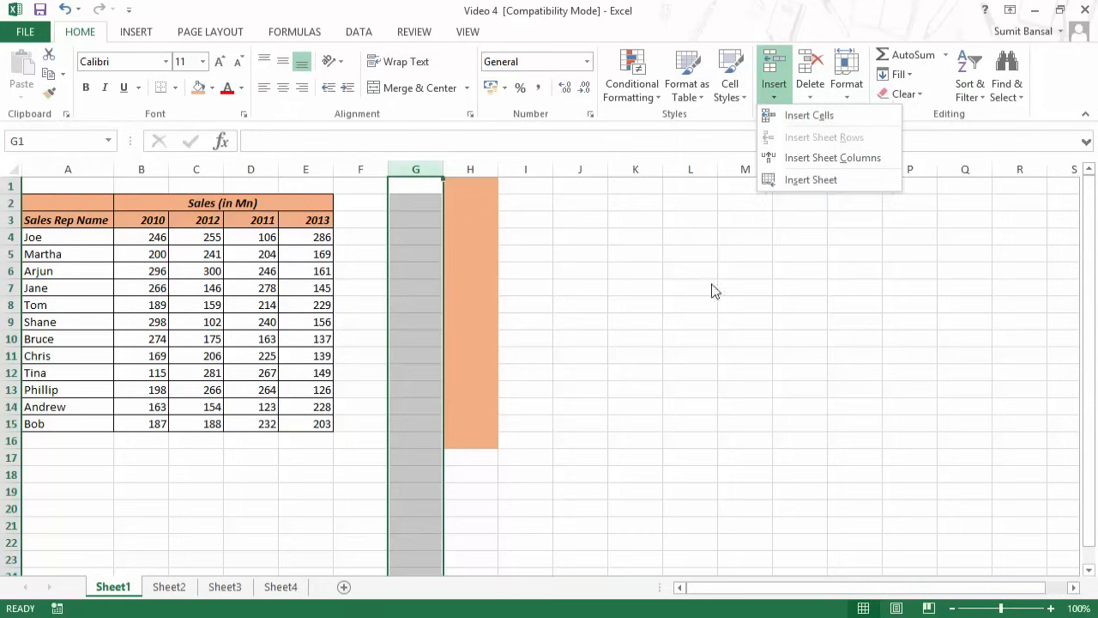
{"action": "left_click", "coordinate": [823, 115]}
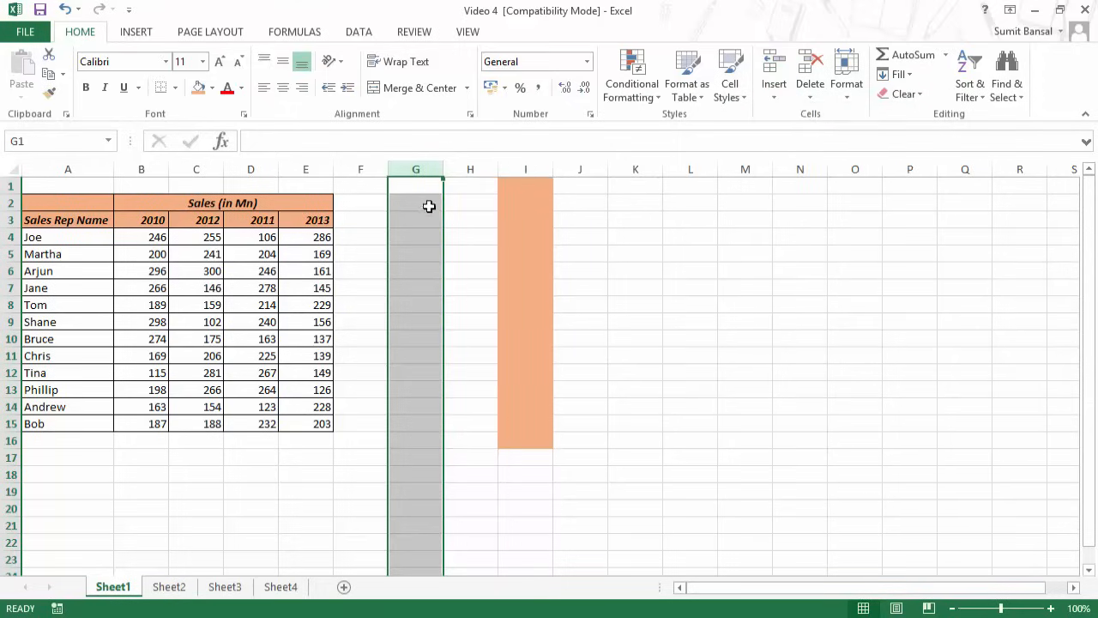
{"action": "left_click_drag", "start_coordinate": [429, 221], "coordinate": [429, 343]}
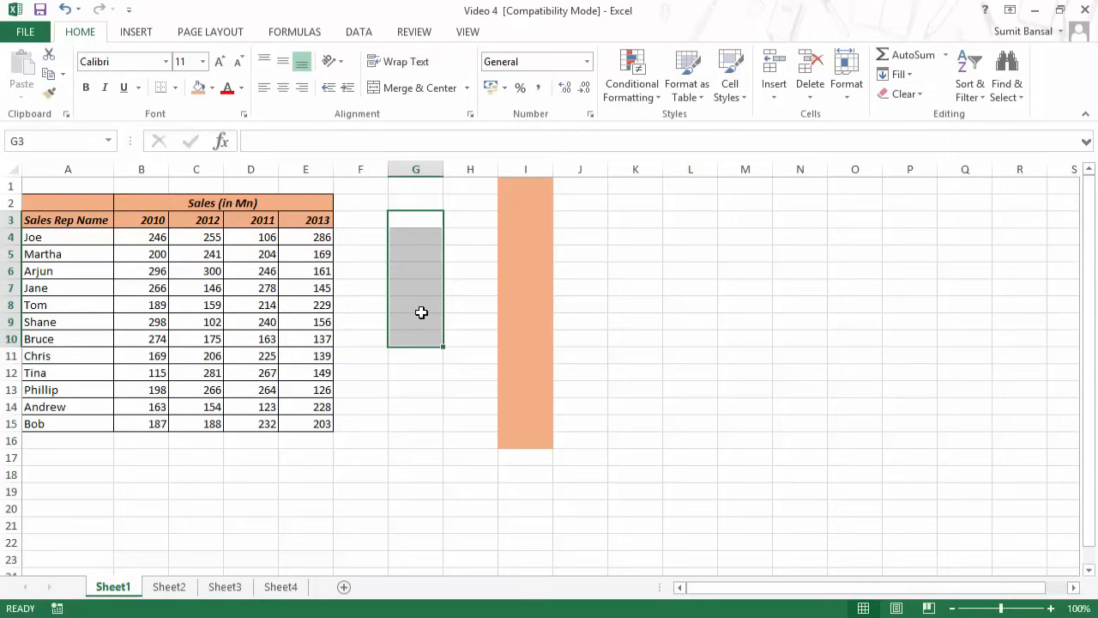
{"action": "left_click", "coordinate": [773, 96]}
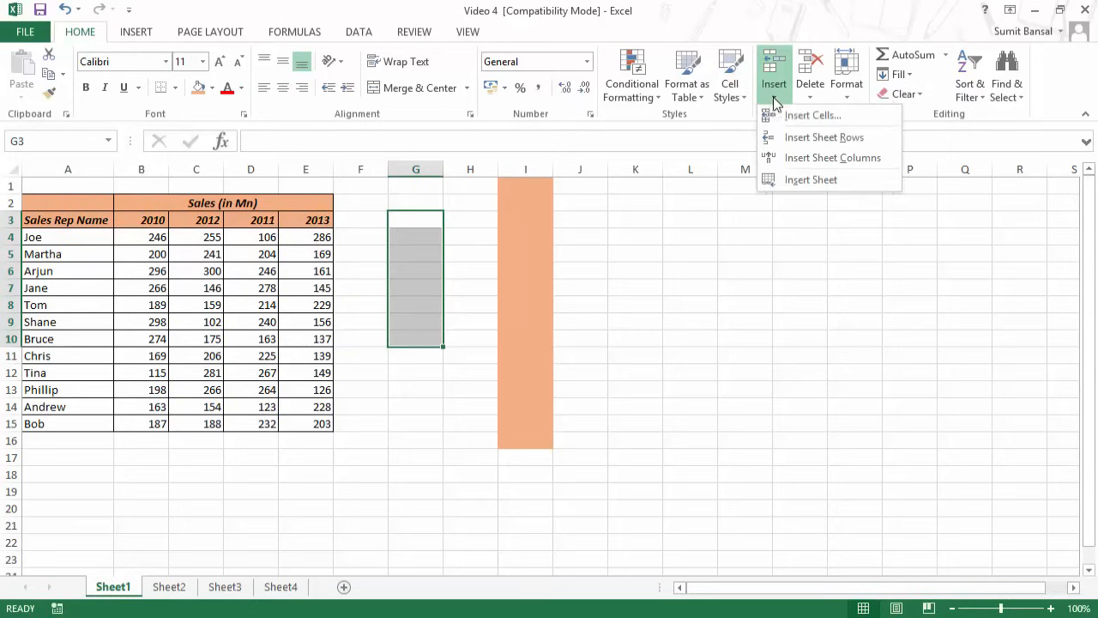
{"action": "left_click", "coordinate": [847, 119]}
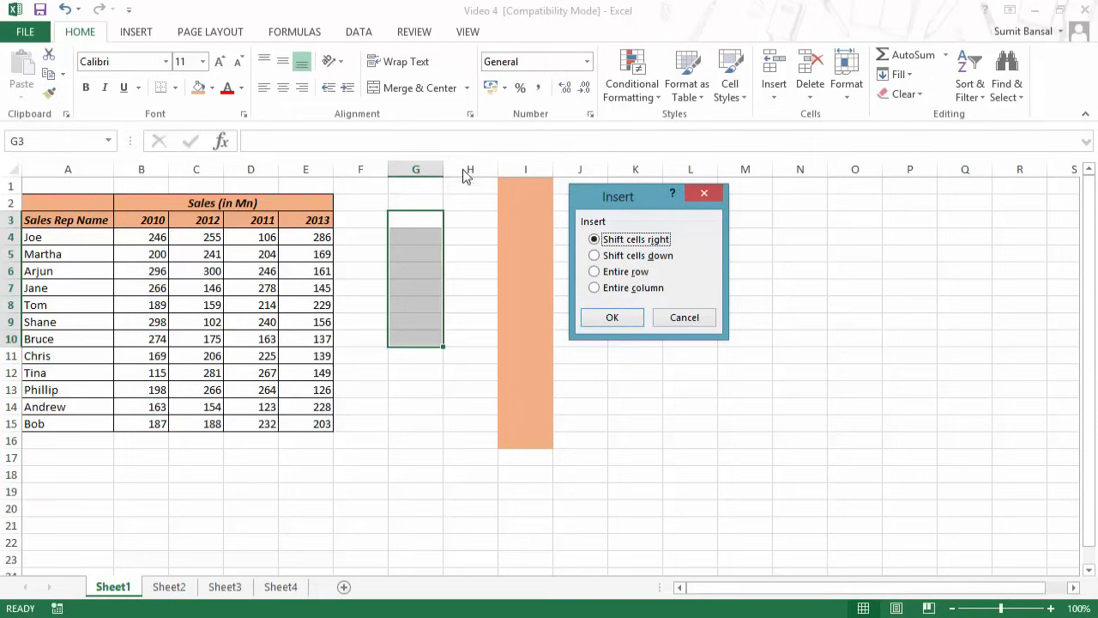
{"action": "left_click", "coordinate": [675, 323]}
Step: Enter the numbers 1, 2, 3, 4 and 5 down cells G3:G7
{"action": "left_click", "coordinate": [423, 228]}
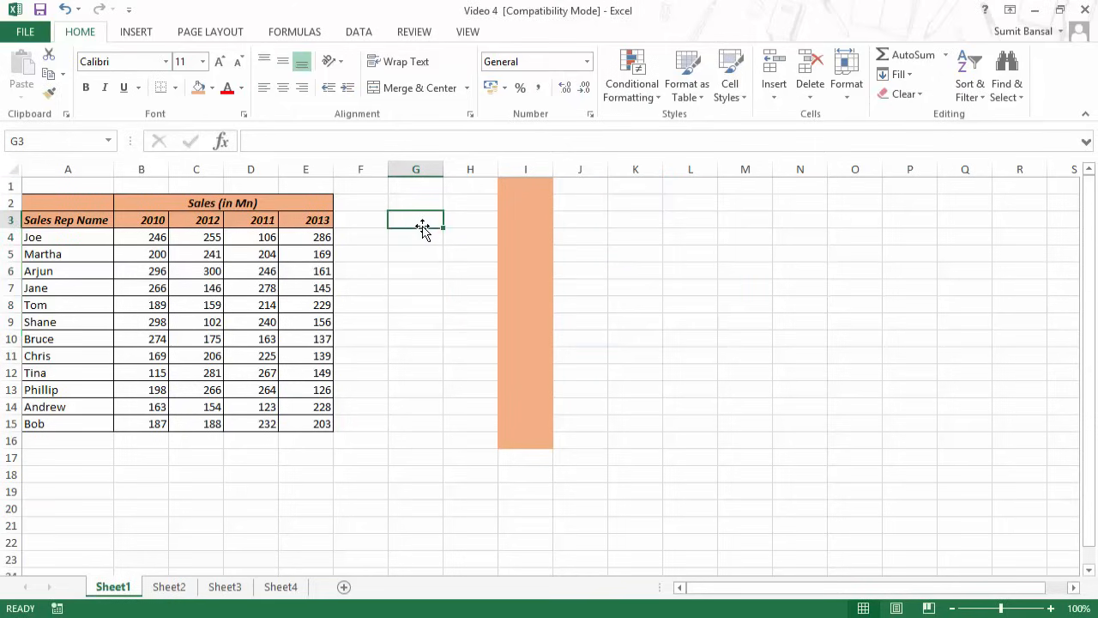
{"action": "type", "text": "1"}
{"action": "key", "text": "Return"}
{"action": "type", "text": "2"}
{"action": "key", "text": "Return"}
{"action": "type", "text": "3"}
{"action": "key", "text": "Return"}
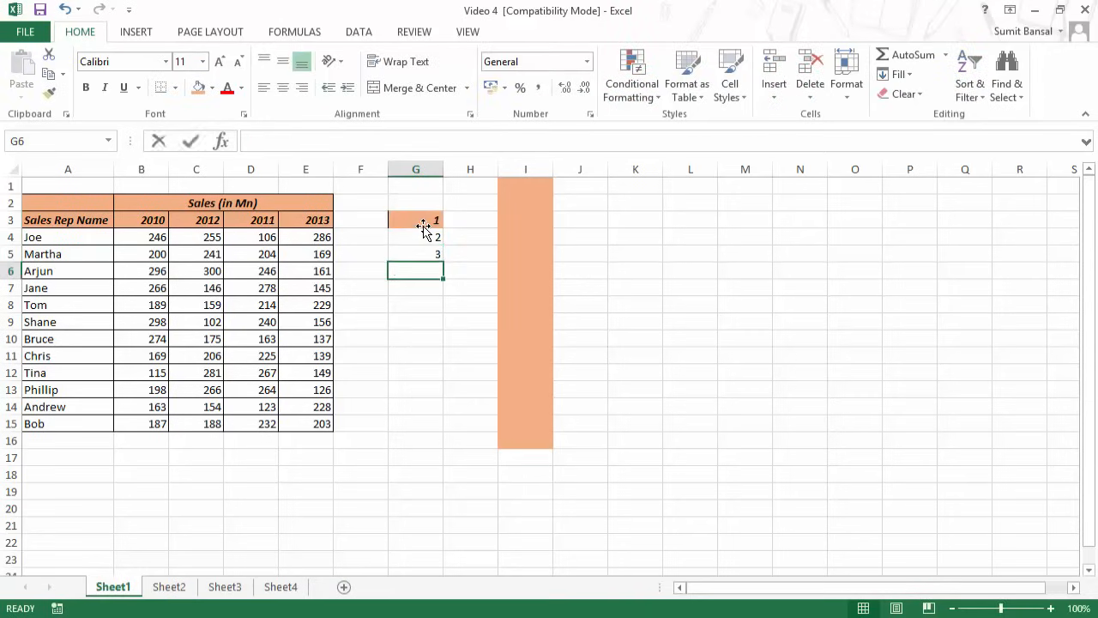
{"action": "type", "text": "4 5"}
Step: Select G3:G7 and clear only the formatting of these cells
{"action": "key", "text": "Up"}
{"action": "key", "text": "Up"}
{"action": "key", "text": "Up"}
{"action": "key", "text": "Up"}
{"action": "key", "text": "Up"}
{"action": "key", "text": "shift+Down"}
{"action": "key", "text": "shift+Down"}
{"action": "key", "text": "shift+Down"}
{"action": "key", "text": "shift+Down"}
{"action": "key", "text": "ctrl+c"}
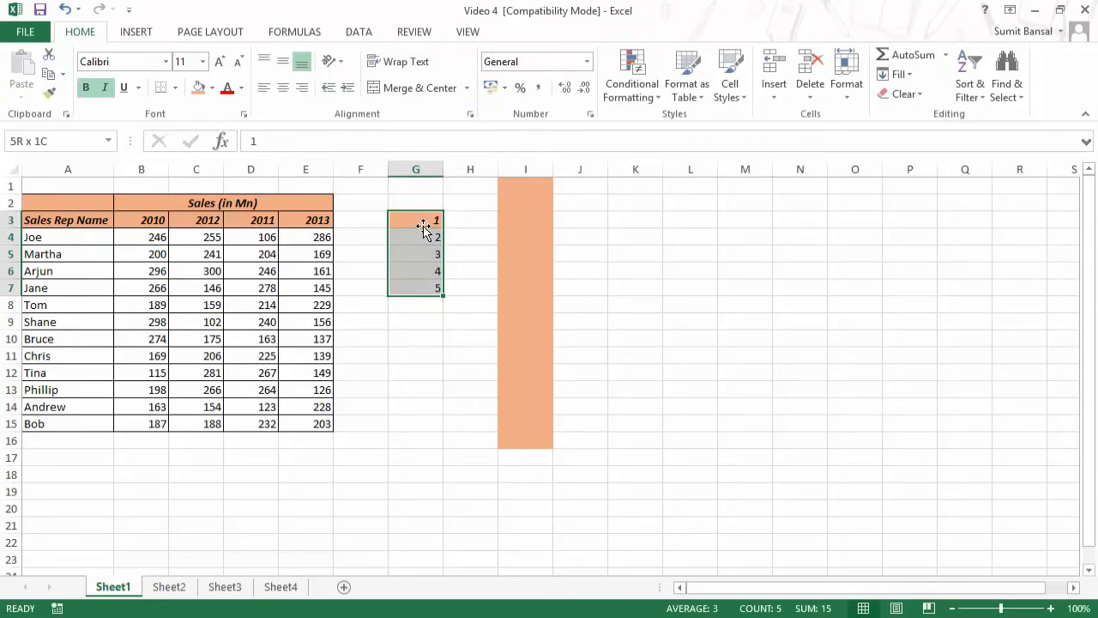
{"action": "left_click", "coordinate": [906, 94]}
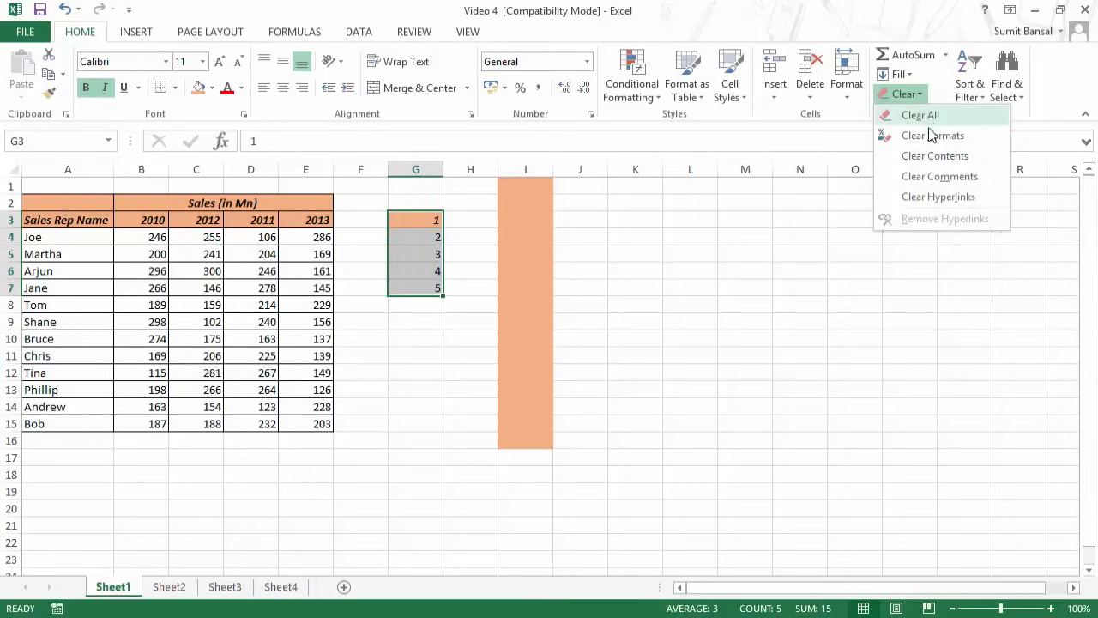
{"action": "left_click", "coordinate": [932, 134]}
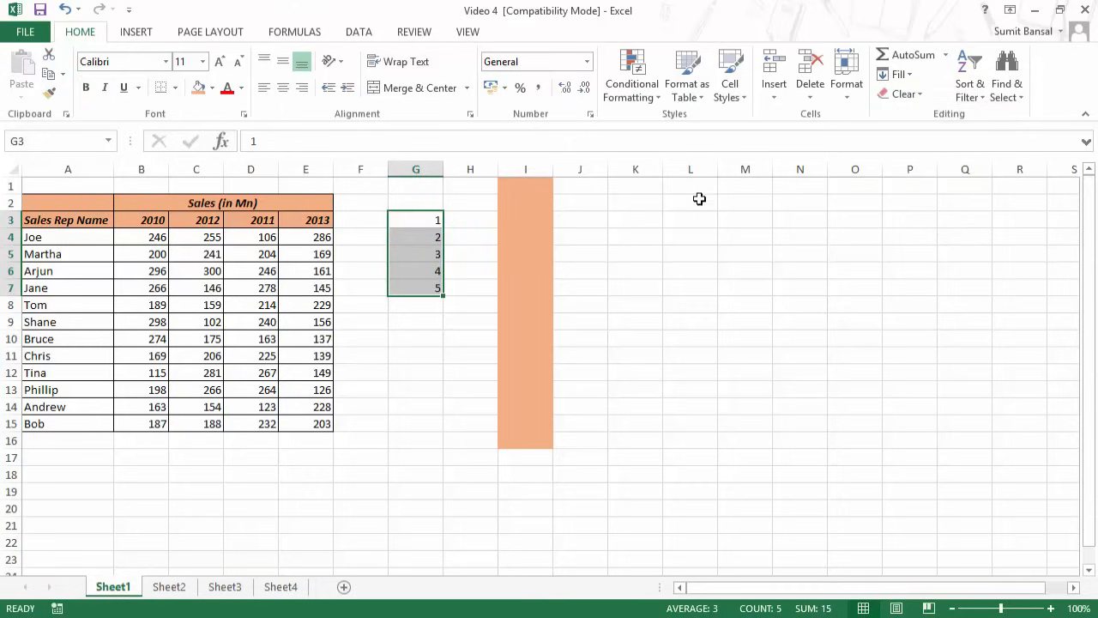
Step: Try inserting cells at G3:G7 with the Shift cells right option
{"action": "left_click", "coordinate": [776, 94]}
{"action": "left_click", "coordinate": [811, 114]}
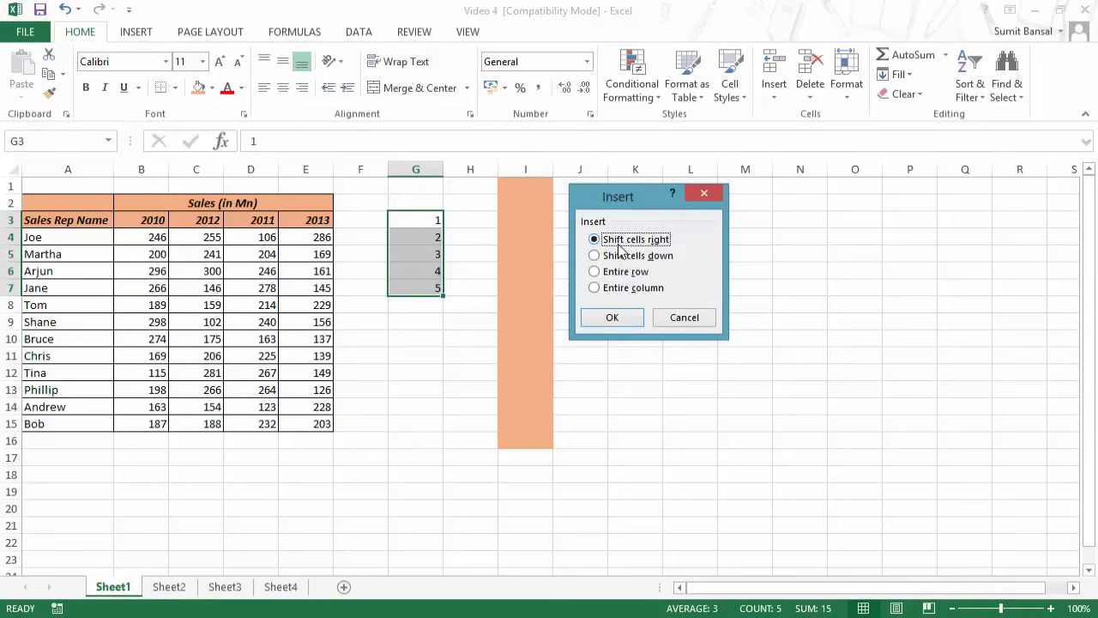
{"action": "left_click", "coordinate": [621, 324]}
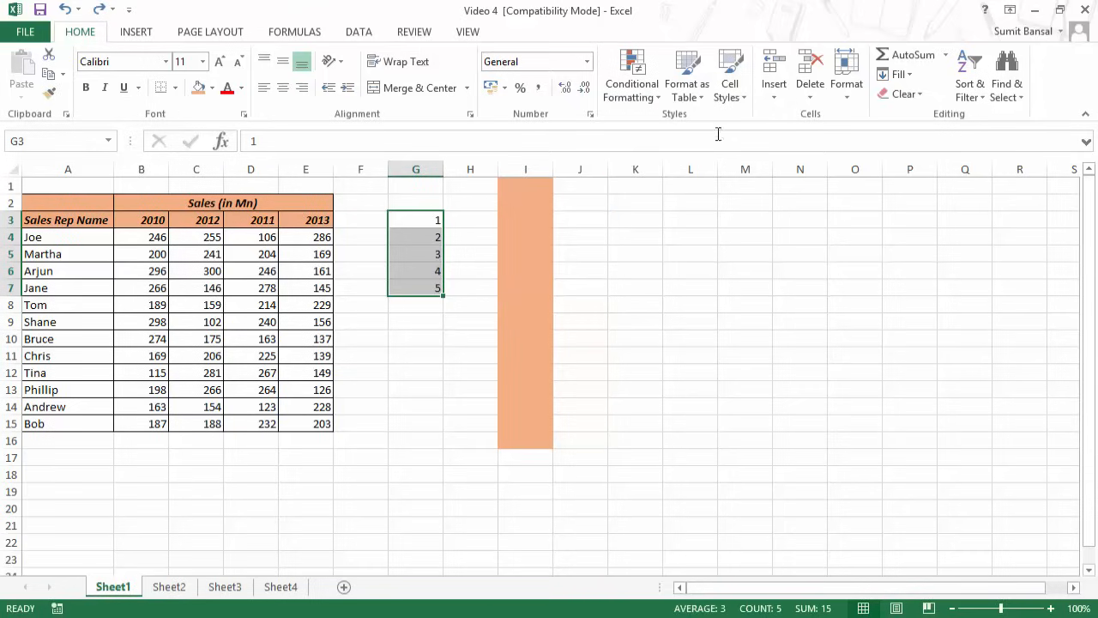
Step: Insert cells at G3:G7 with the Shift cells down option, and undo the insertion
{"action": "left_click", "coordinate": [775, 97]}
{"action": "left_click", "coordinate": [798, 113]}
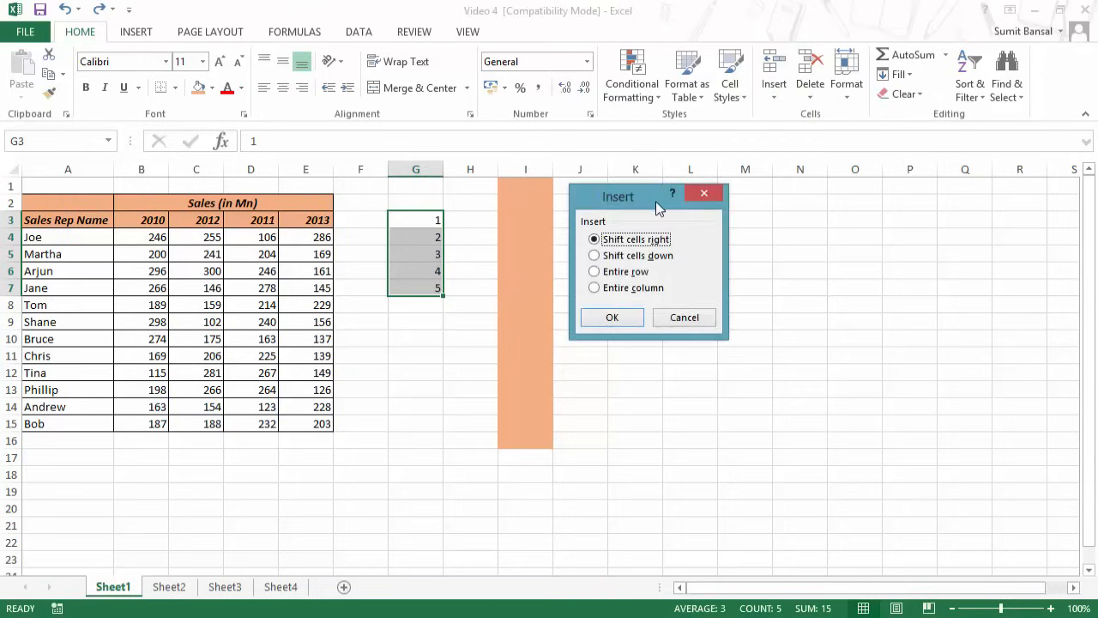
{"action": "left_click", "coordinate": [626, 267]}
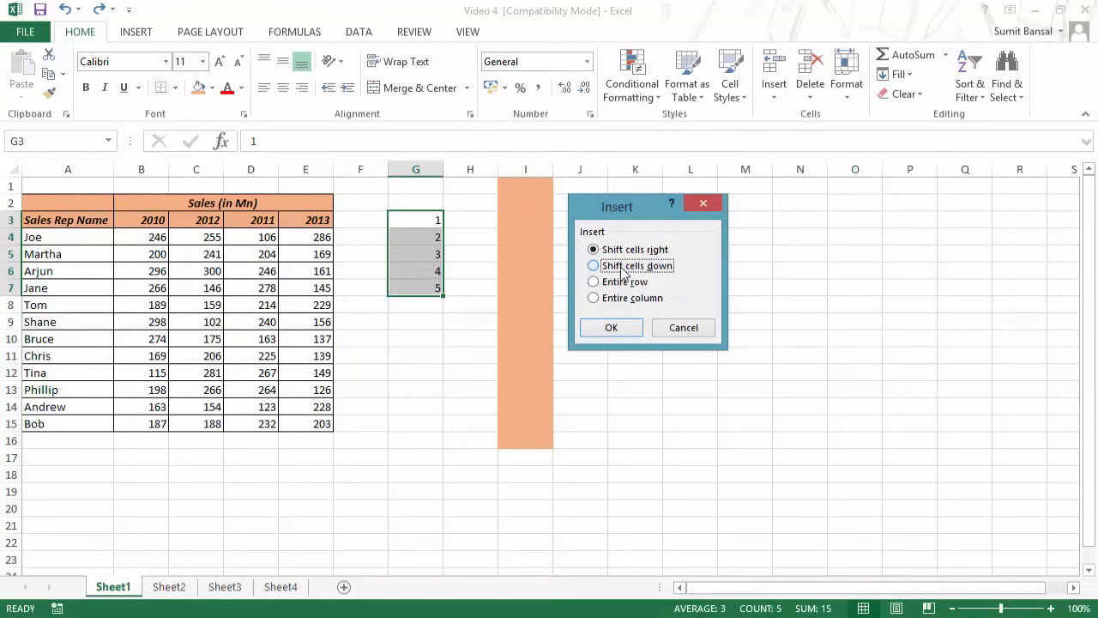
{"action": "left_click", "coordinate": [610, 327]}
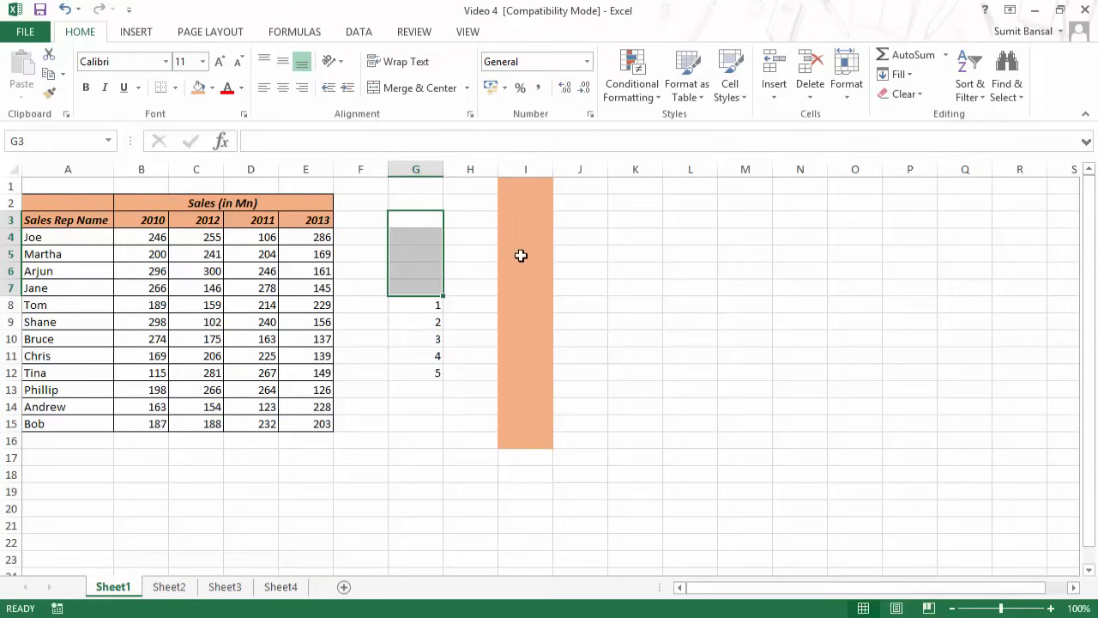
{"action": "key", "text": "ctrl+z"}
Step: Insert entire rows at the selected G3:G7 range, and undo the insertion
{"action": "left_click", "coordinate": [779, 93]}
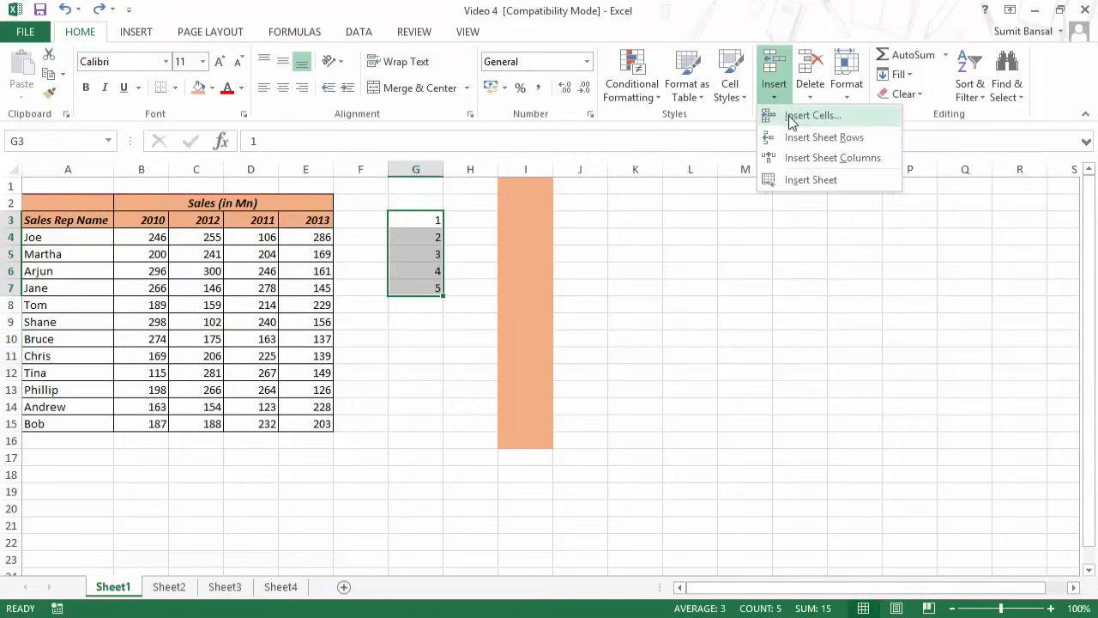
{"action": "left_click", "coordinate": [791, 118]}
{"action": "left_click", "coordinate": [595, 281]}
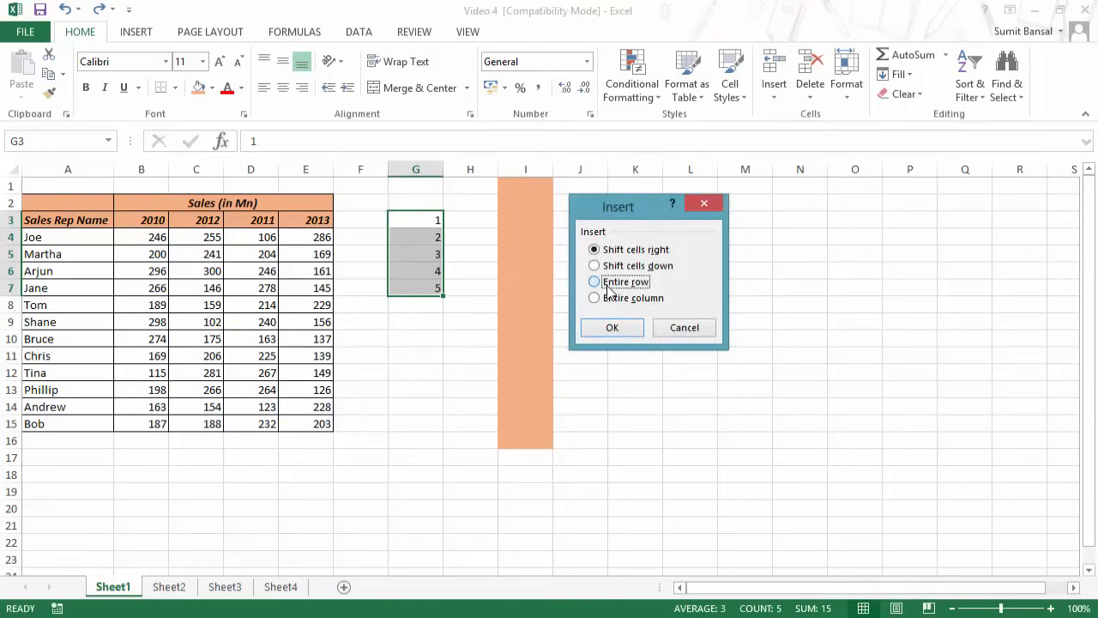
{"action": "left_click", "coordinate": [612, 327]}
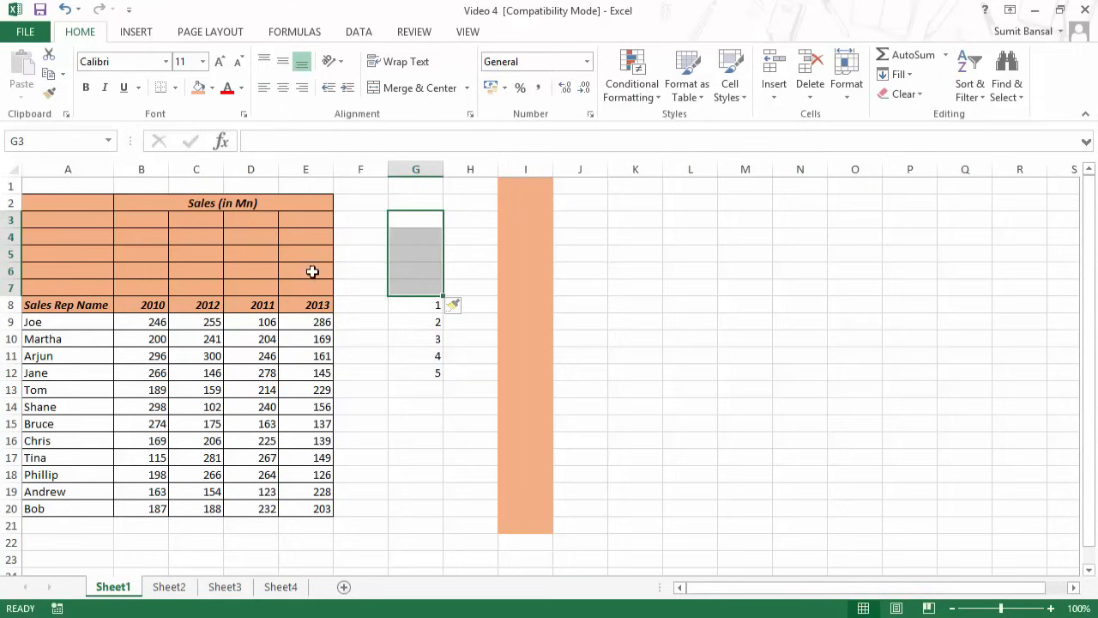
{"action": "key", "text": "ctrl+z"}
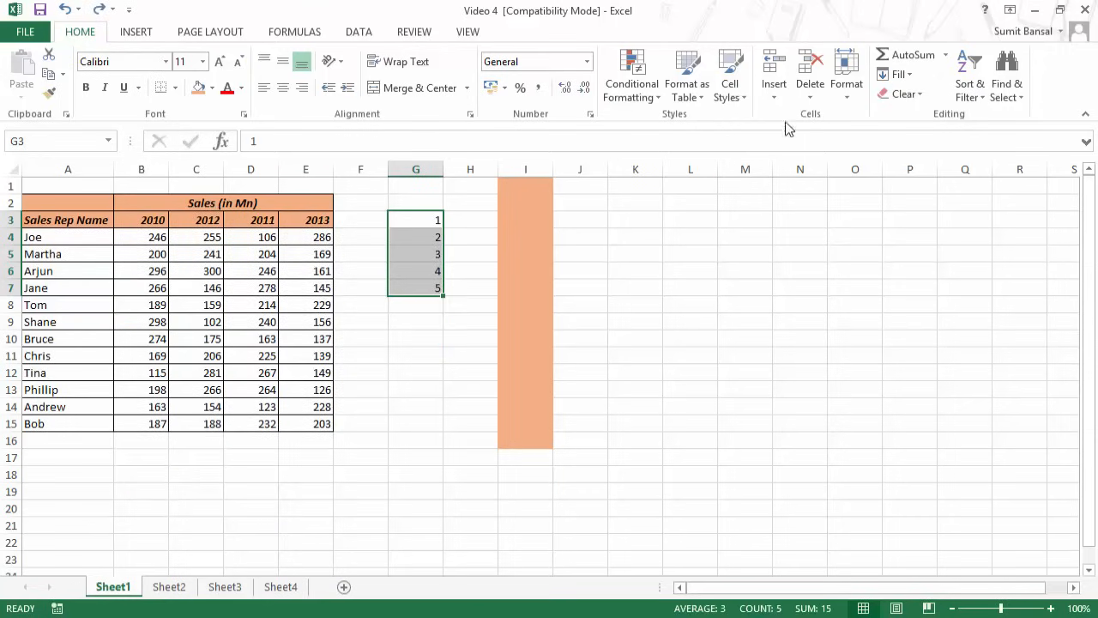
Step: Insert blank cells at G3:G7, shifting the numbers 1 to 5 one column to the right
{"action": "left_click", "coordinate": [773, 91]}
{"action": "left_click", "coordinate": [784, 123]}
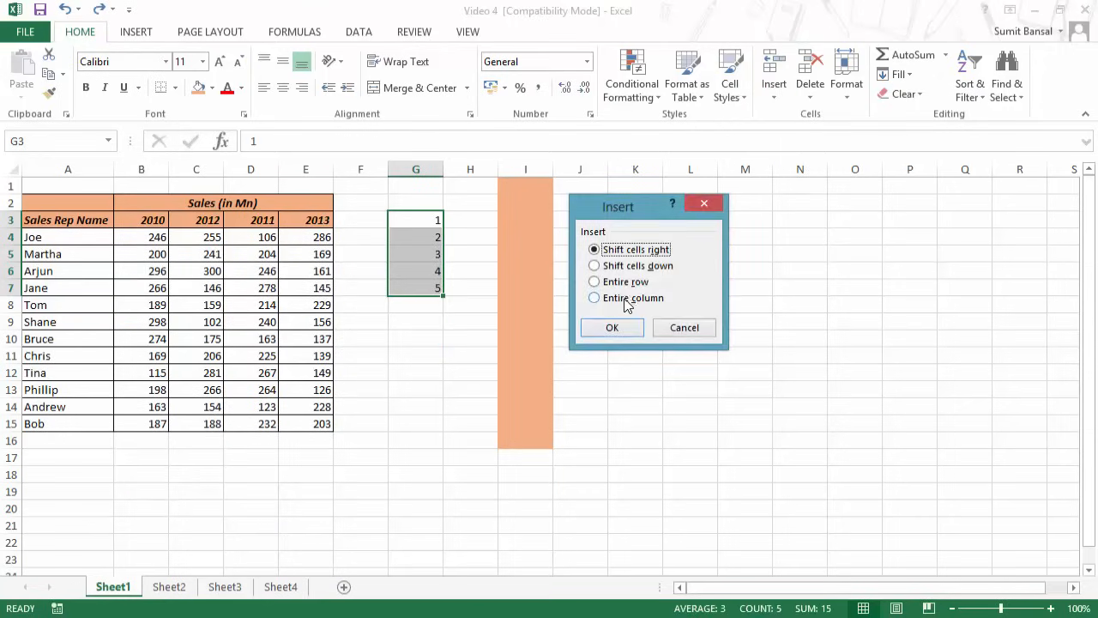
{"action": "left_click", "coordinate": [613, 328]}
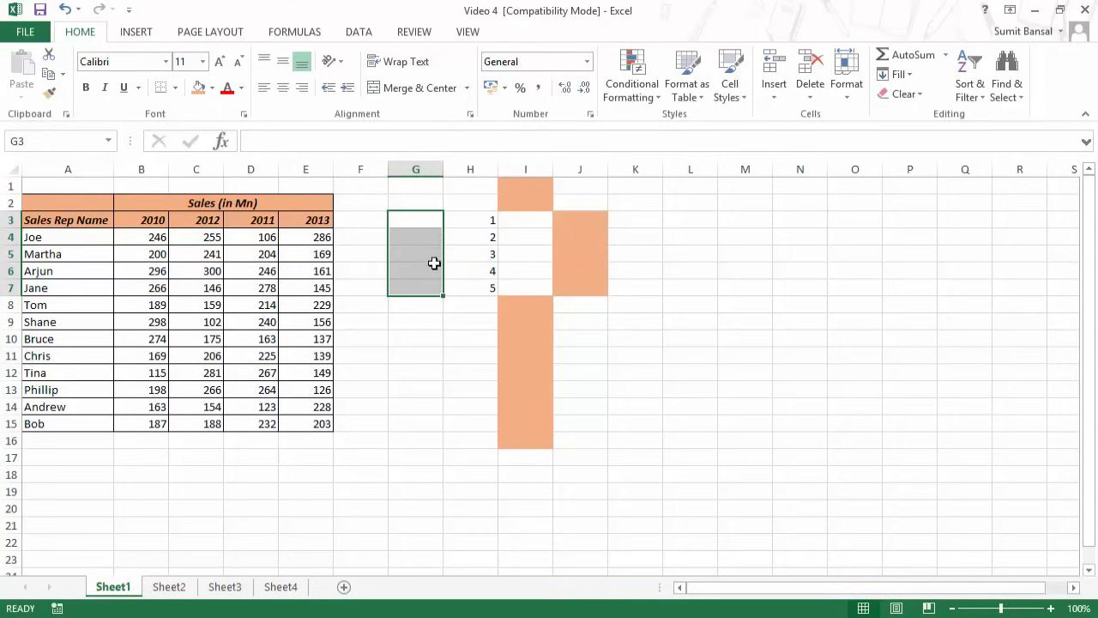
Step: Undo the cell insertion at G3:G7, and open the range's Insert options and cancel them
{"action": "key", "text": "ctrl+v"}
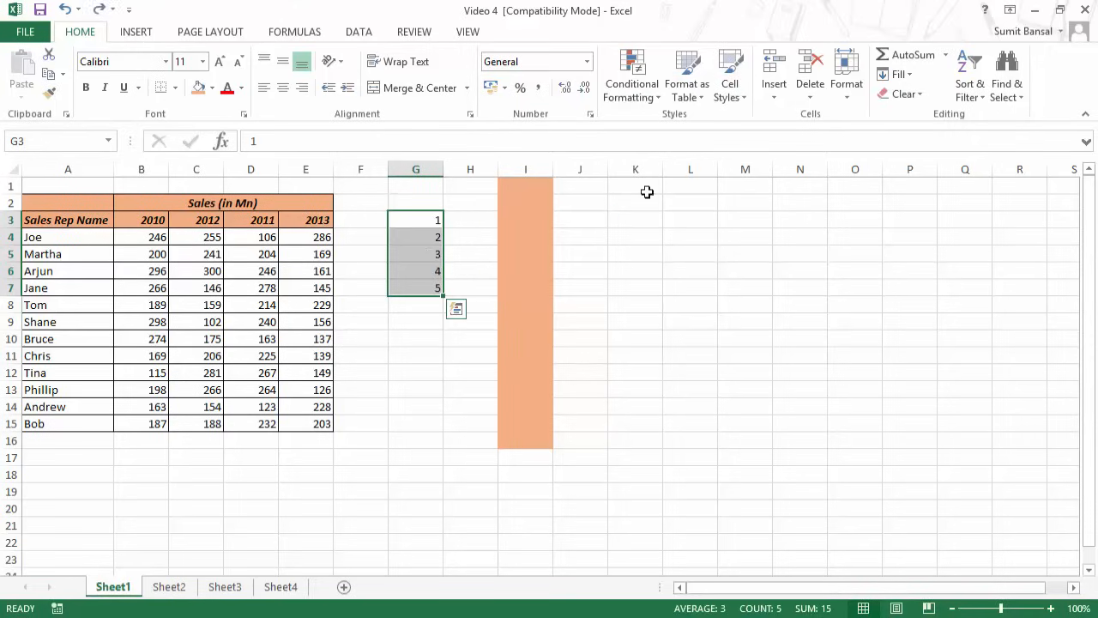
{"action": "right_click", "coordinate": [417, 239]}
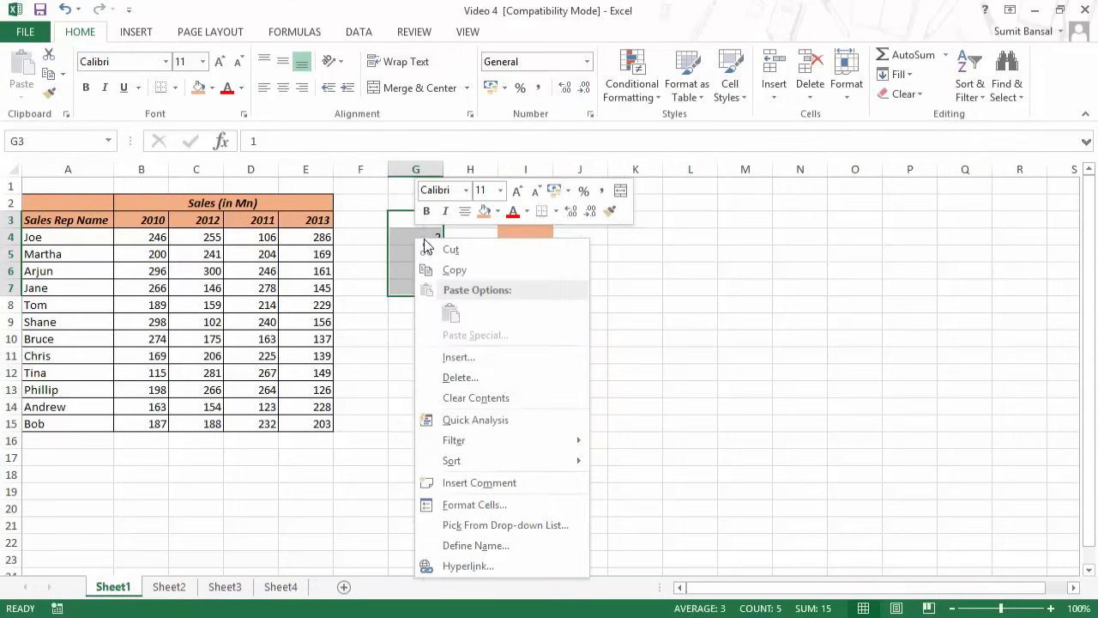
{"action": "left_click", "coordinate": [510, 367]}
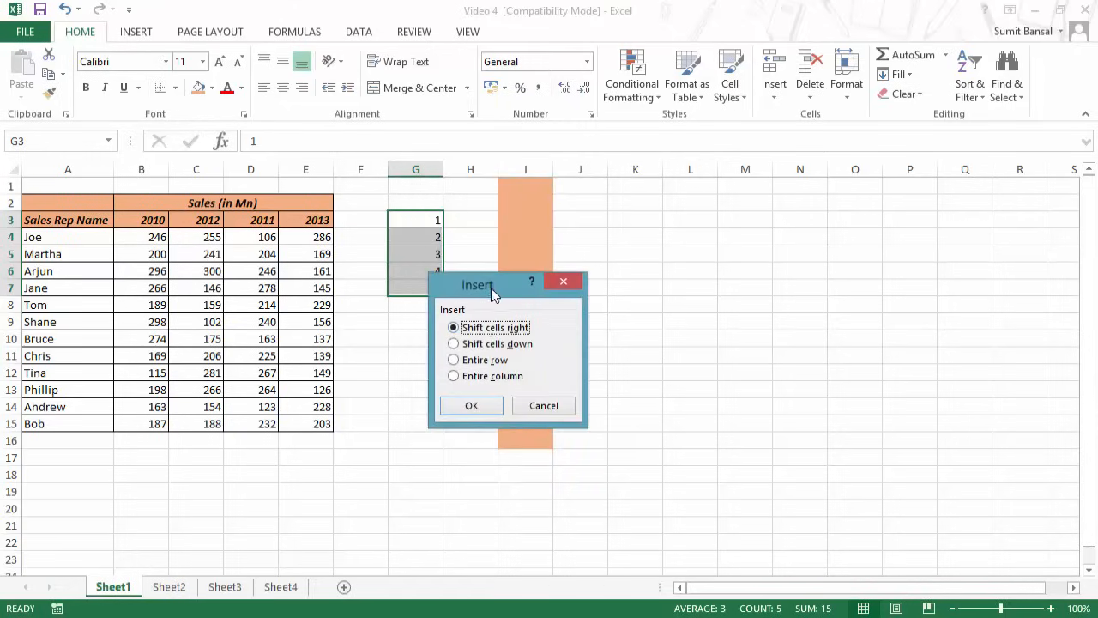
{"action": "left_click_drag", "start_coordinate": [506, 290], "coordinate": [652, 225]}
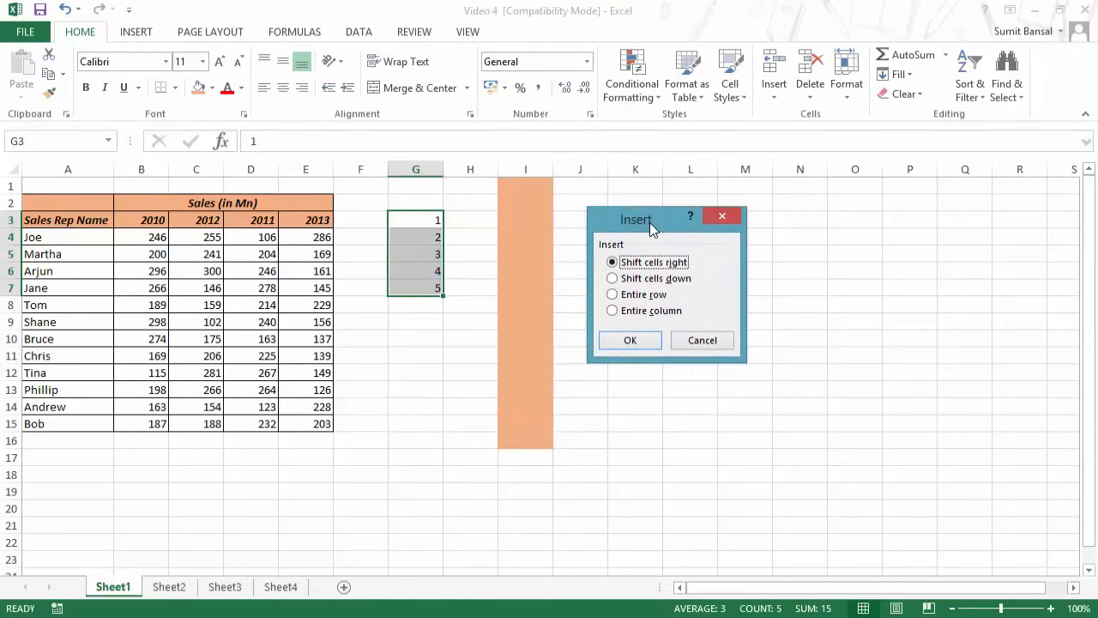
{"action": "left_click", "coordinate": [702, 340]}
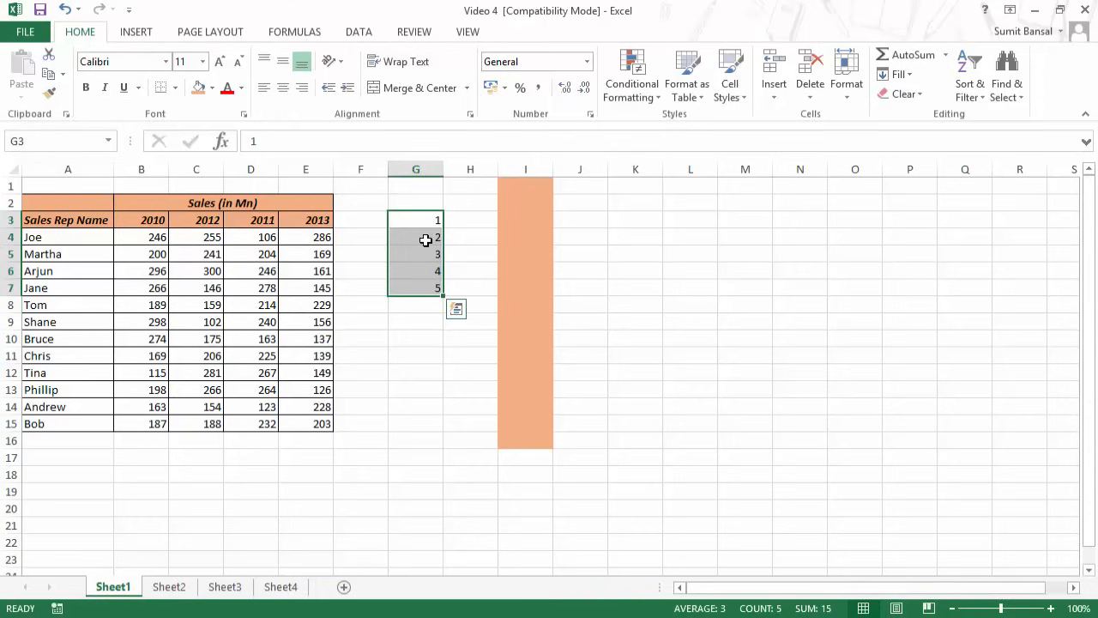
Step: Delete cells G3:G7 with the Shift cells left option, and undo the deletion
{"action": "right_click", "coordinate": [411, 237]}
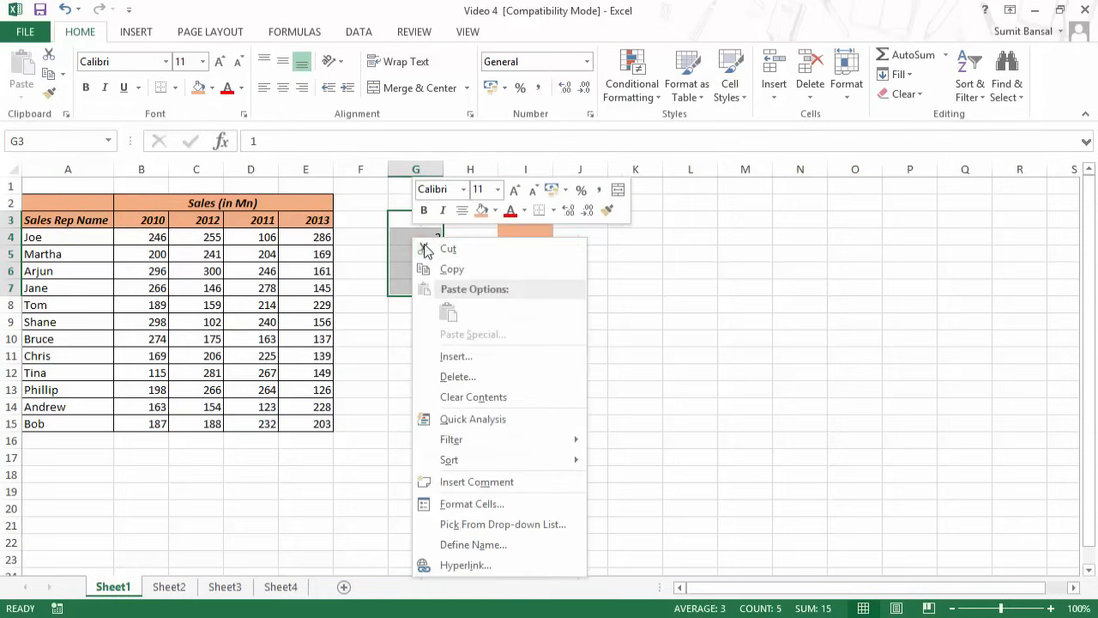
{"action": "left_click", "coordinate": [479, 379]}
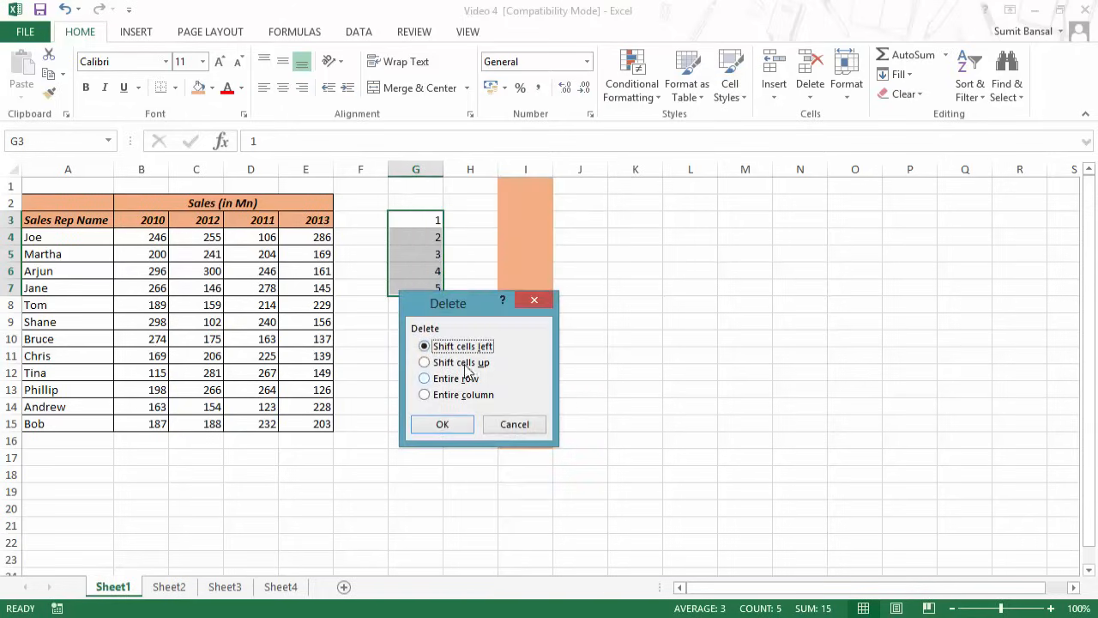
{"action": "left_click_drag", "start_coordinate": [465, 303], "coordinate": [649, 239]}
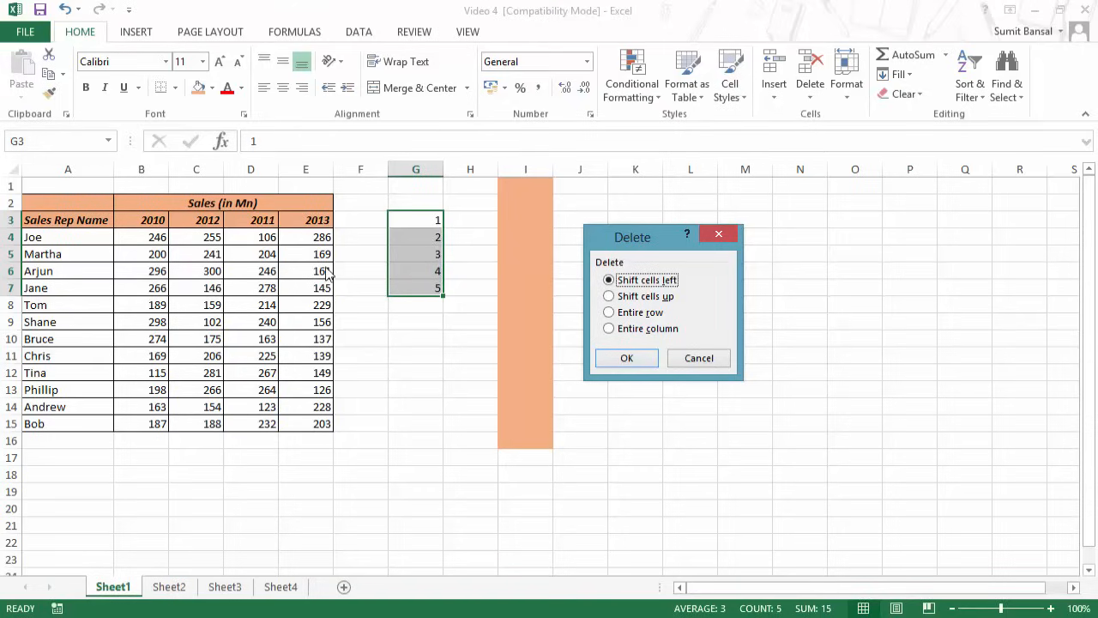
{"action": "left_click", "coordinate": [628, 357]}
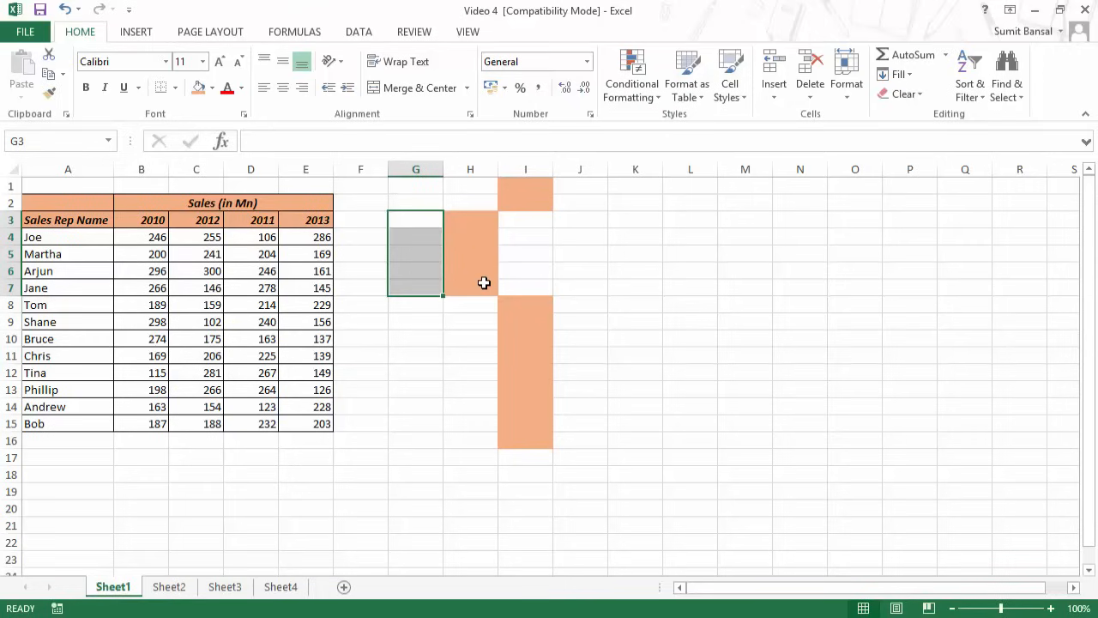
{"action": "key", "text": "ctrl+z"}
Step: Delete the entire rows of the G3:G7 range through the Delete options, and undo the deletion
{"action": "right_click", "coordinate": [430, 225]}
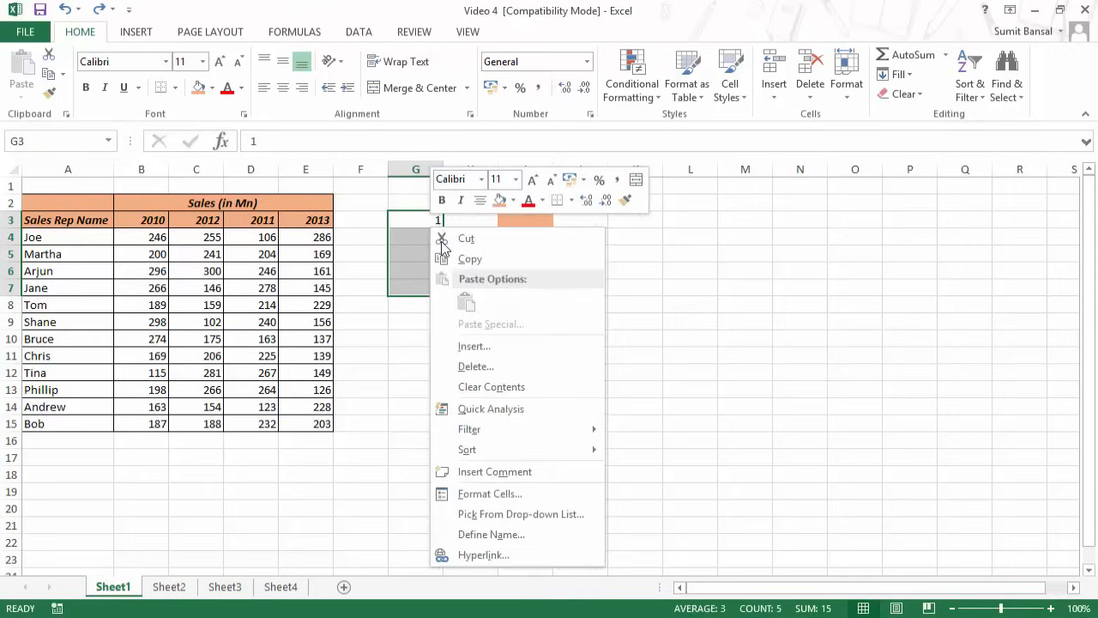
{"action": "left_click", "coordinate": [481, 366]}
{"action": "left_click_drag", "start_coordinate": [487, 297], "coordinate": [693, 245]}
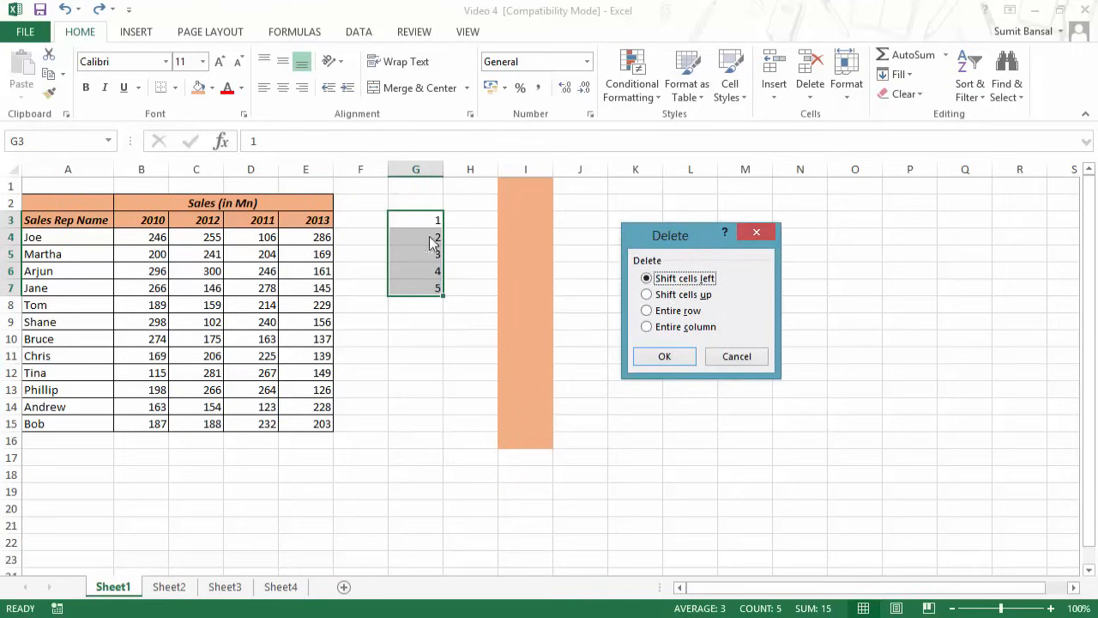
{"action": "left_click", "coordinate": [666, 312]}
{"action": "left_click", "coordinate": [678, 358]}
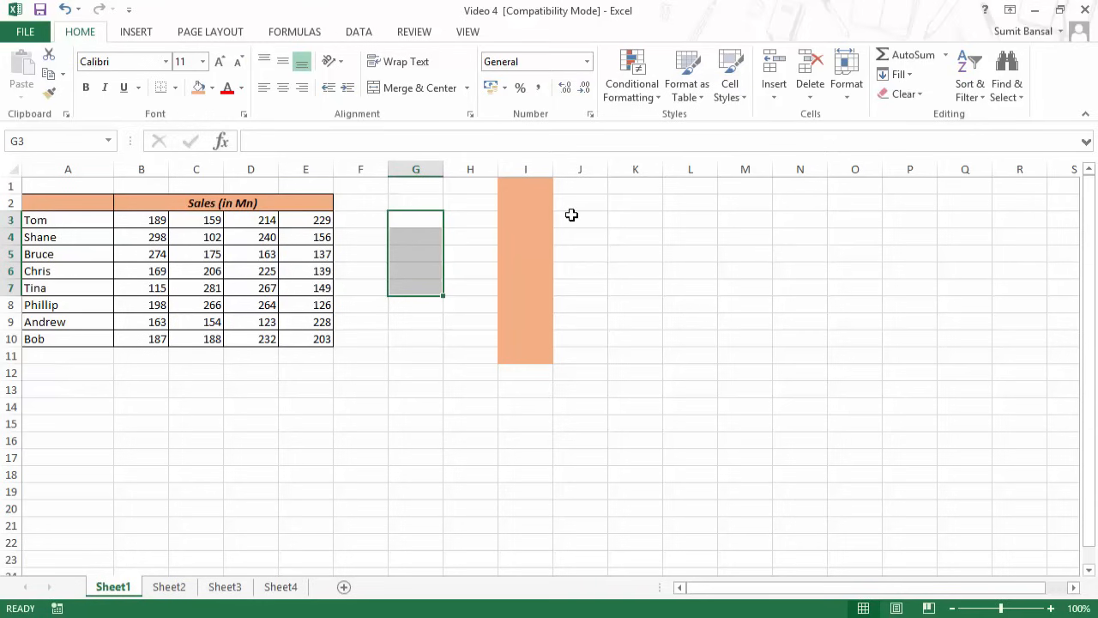
{"action": "key", "text": "ctrl+z"}
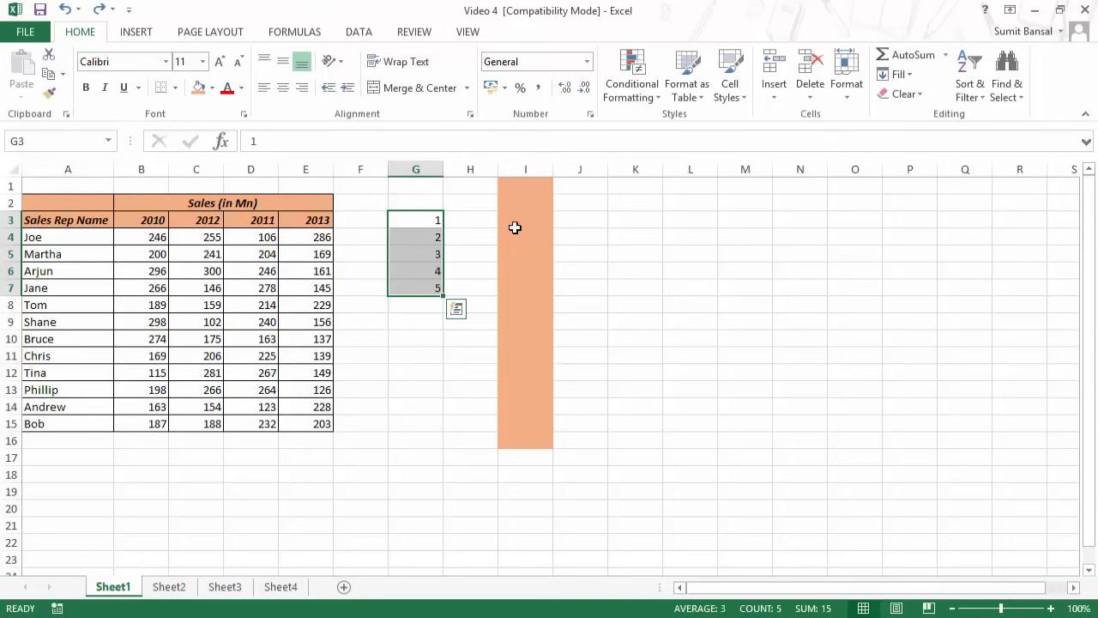
Step: Examine the shift, entire row and entire column choices for deleting G3:G7, and close them without deleting
{"action": "right_click", "coordinate": [417, 248]}
{"action": "left_click", "coordinate": [460, 385]}
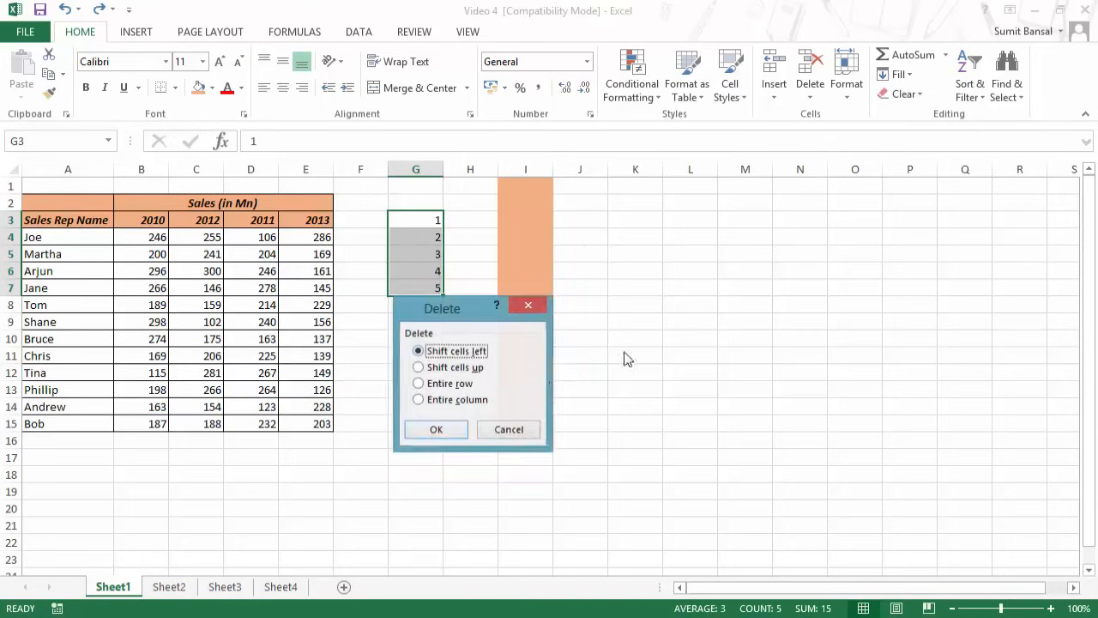
{"action": "left_click_drag", "start_coordinate": [459, 316], "coordinate": [718, 262]}
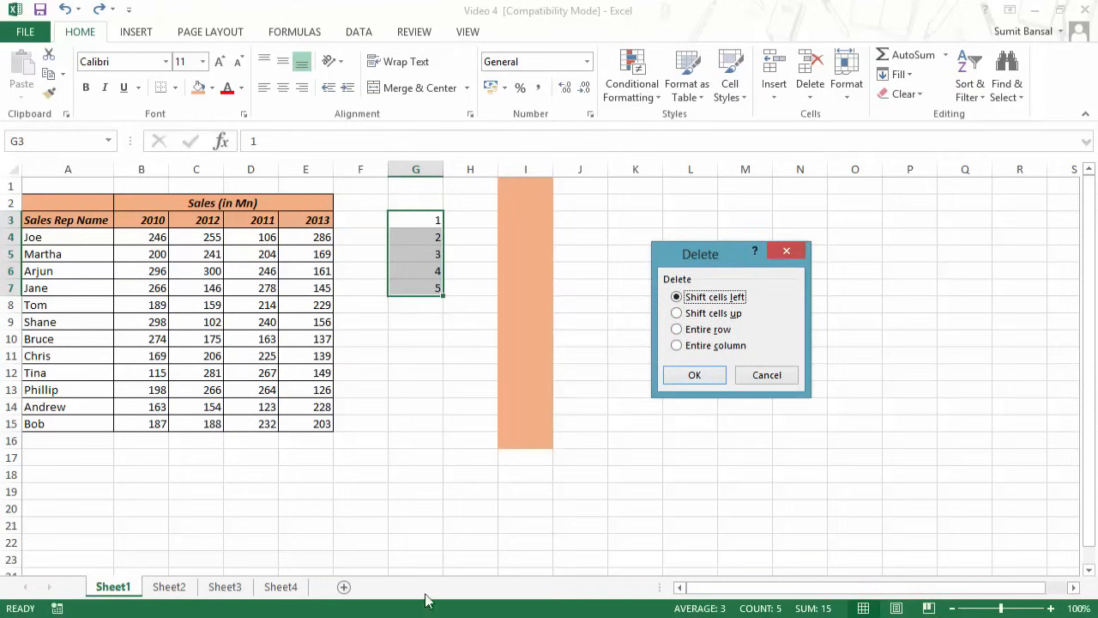
{"action": "left_click", "coordinate": [772, 379]}
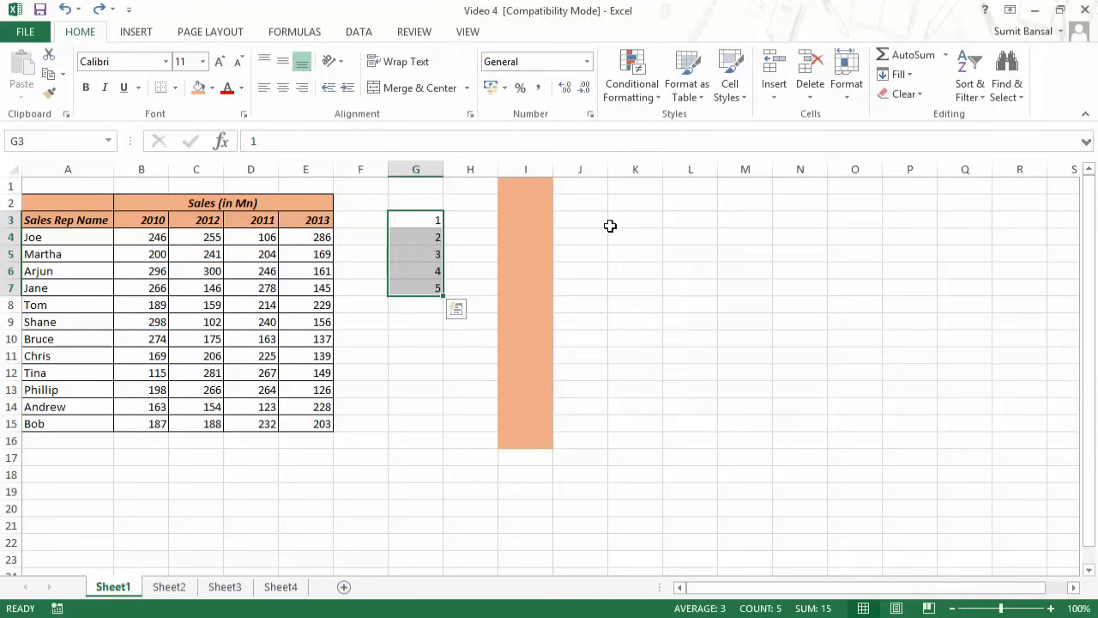
{"action": "left_click", "coordinate": [816, 96]}
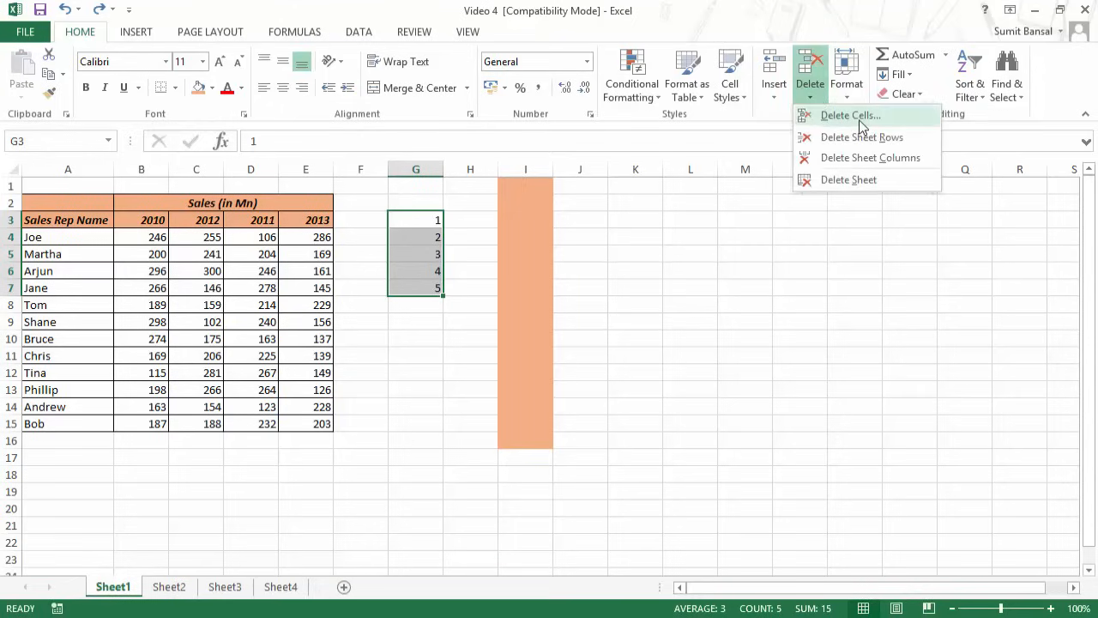
{"action": "left_click", "coordinate": [849, 115]}
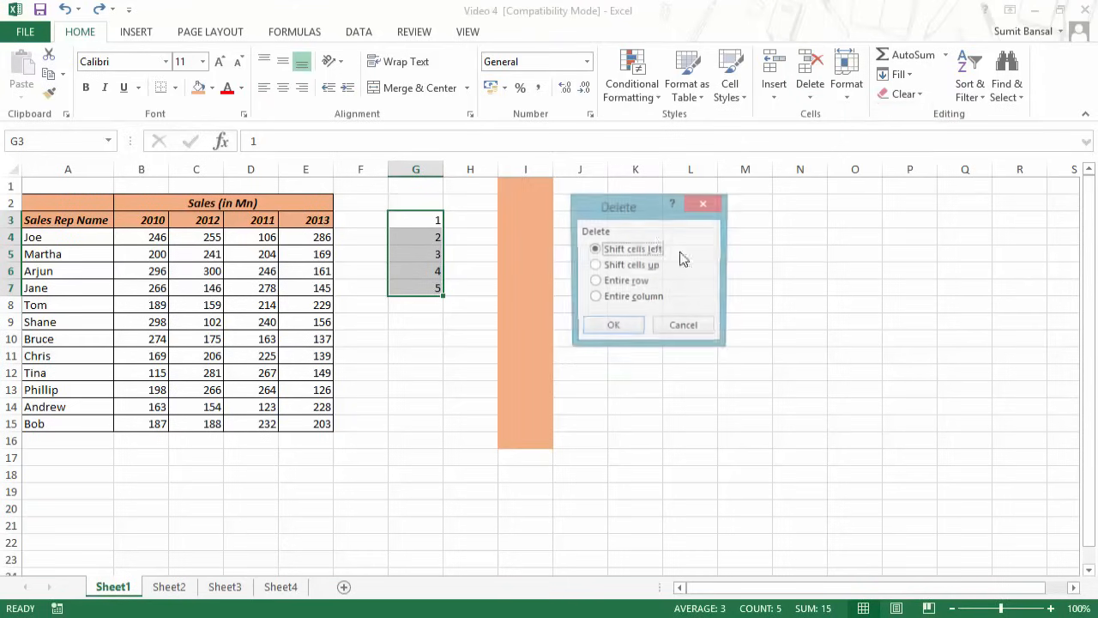
{"action": "left_click", "coordinate": [712, 204]}
Step: Apply Delete Sheet Rows to the rows of the G3:G7 selection, and undo the deletion
{"action": "left_click", "coordinate": [806, 101]}
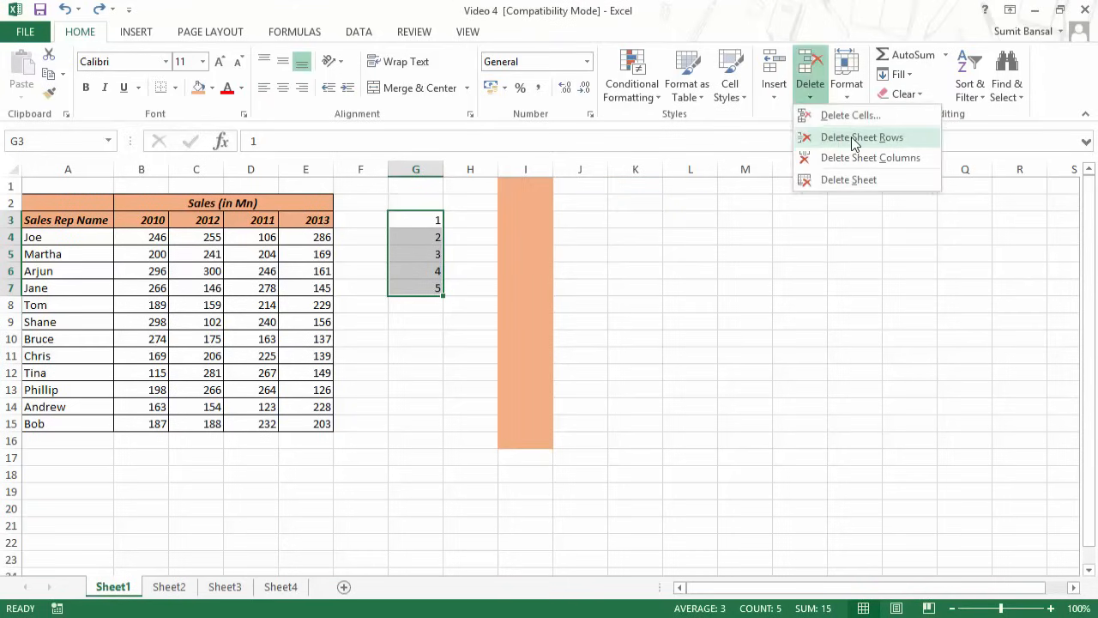
{"action": "left_click", "coordinate": [845, 138]}
{"action": "key", "text": "ctrl+z"}
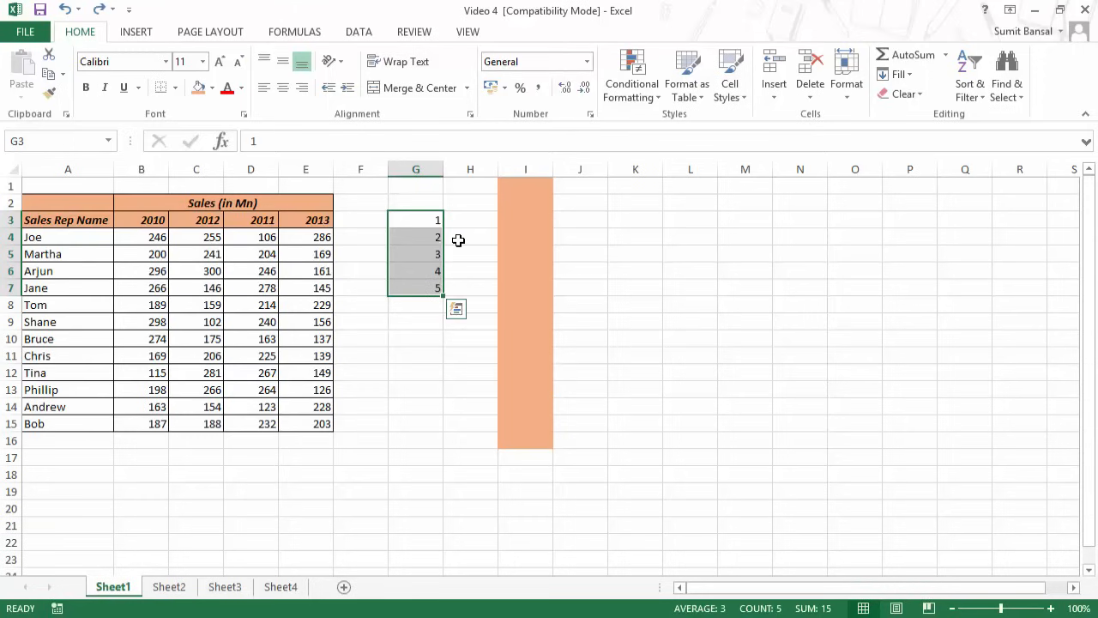
{"action": "left_click", "coordinate": [810, 95]}
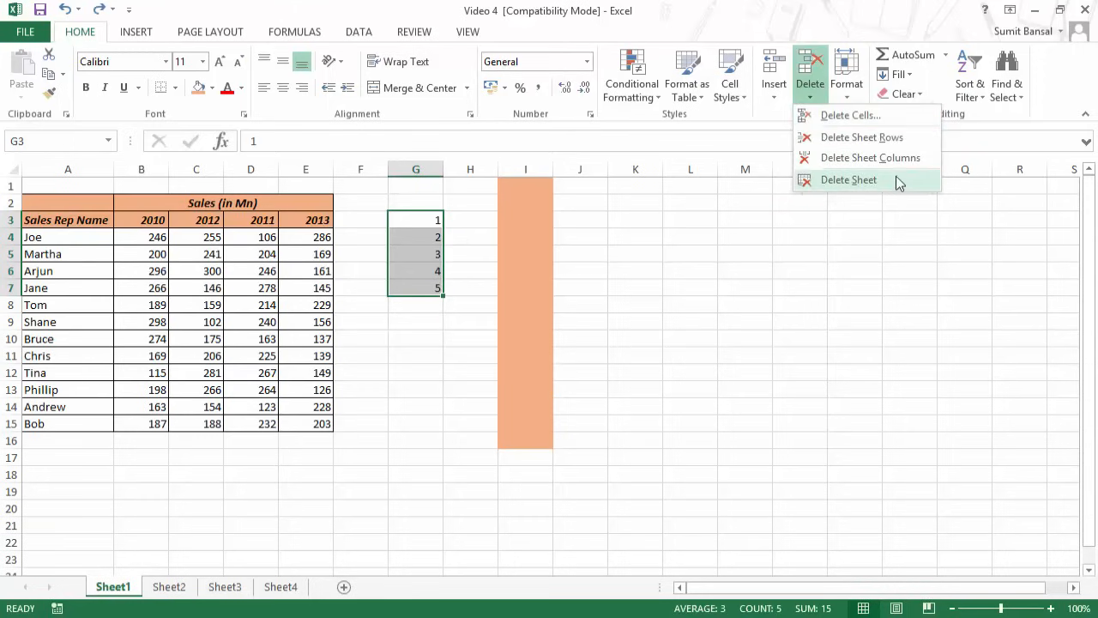
{"action": "left_click", "coordinate": [654, 185]}
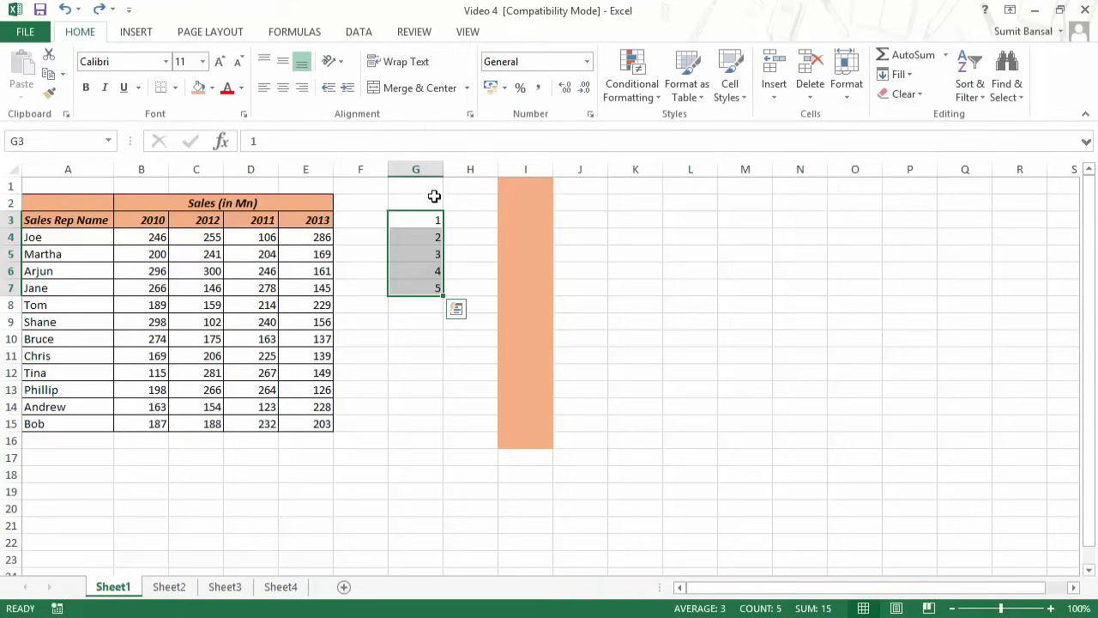
Step: Clear the formats of range G1:I16, and clear everything else in it with Clear All
{"action": "left_click_drag", "start_coordinate": [425, 220], "coordinate": [506, 292]}
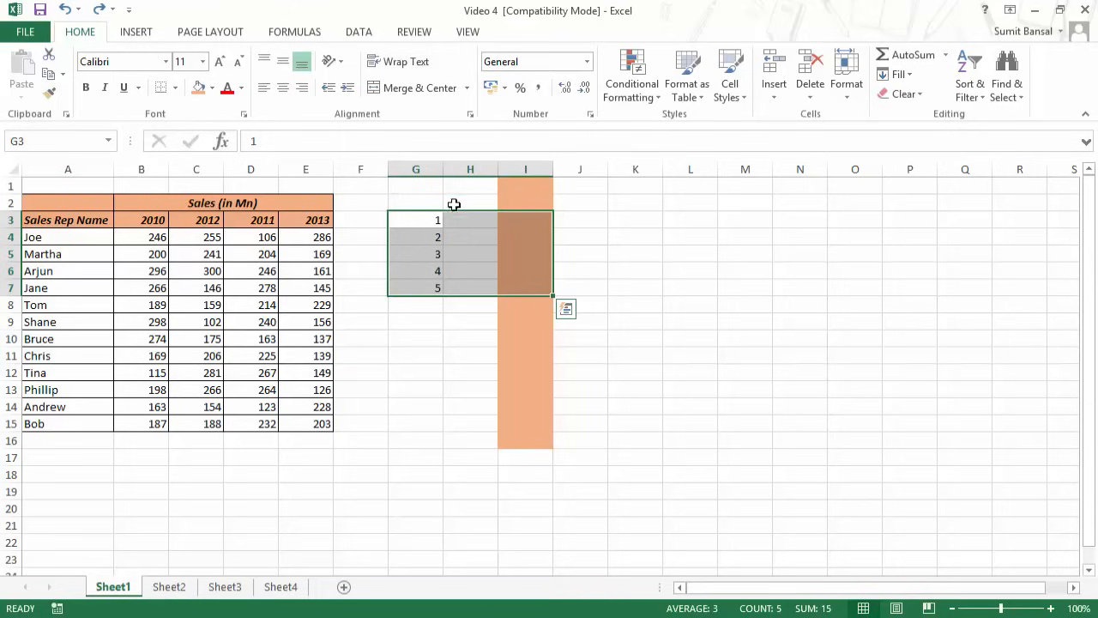
{"action": "left_click_drag", "start_coordinate": [420, 187], "coordinate": [533, 447]}
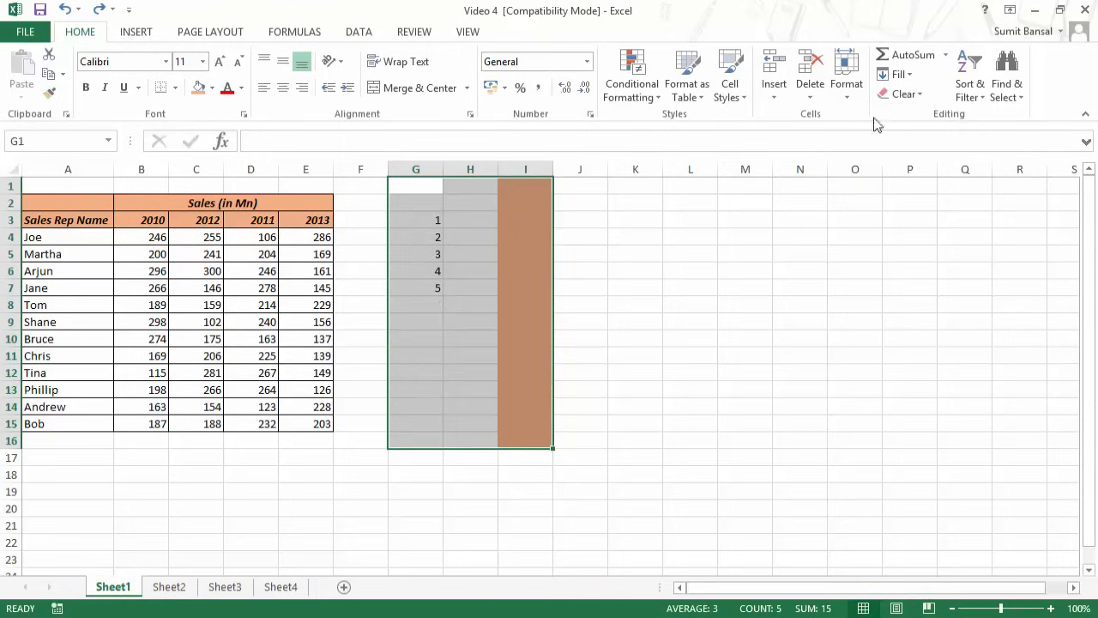
{"action": "left_click", "coordinate": [912, 96]}
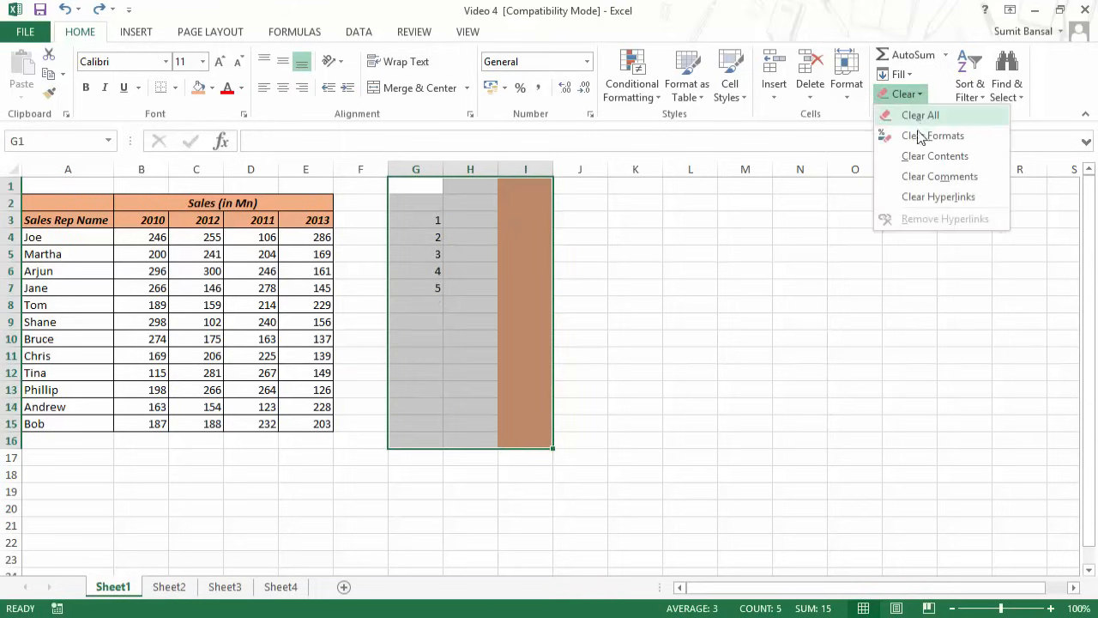
{"action": "left_click", "coordinate": [919, 131]}
{"action": "left_click", "coordinate": [922, 100]}
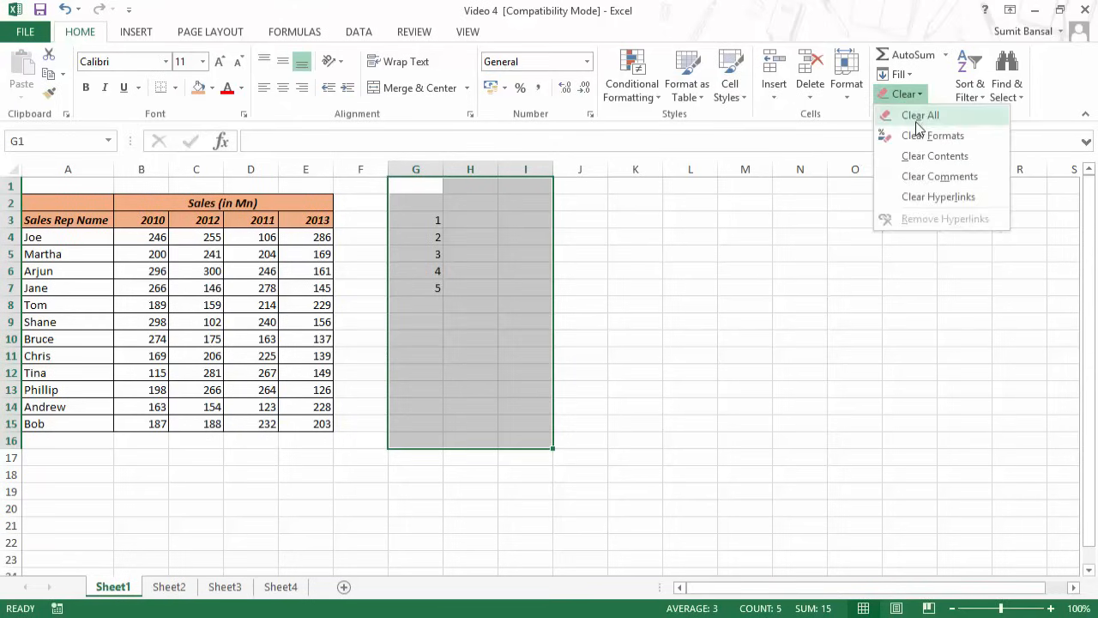
{"action": "left_click", "coordinate": [913, 120]}
Step: Widen column G to about 41 characters and enter "Excel is Awesome" in cell G2
{"action": "left_click", "coordinate": [419, 169]}
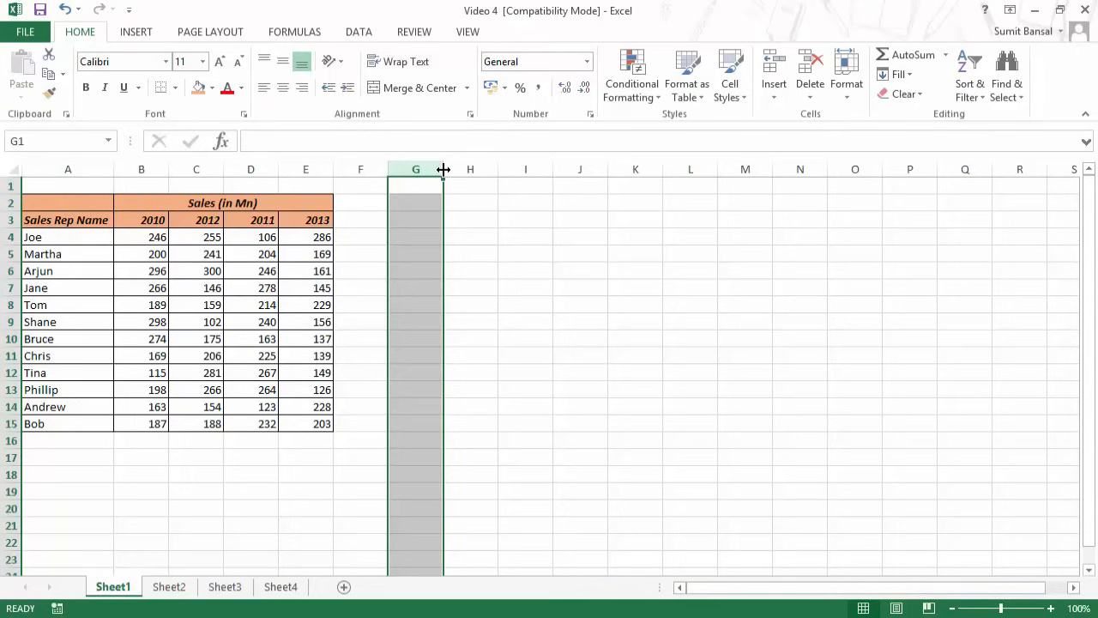
{"action": "left_click_drag", "start_coordinate": [444, 169], "coordinate": [640, 170]}
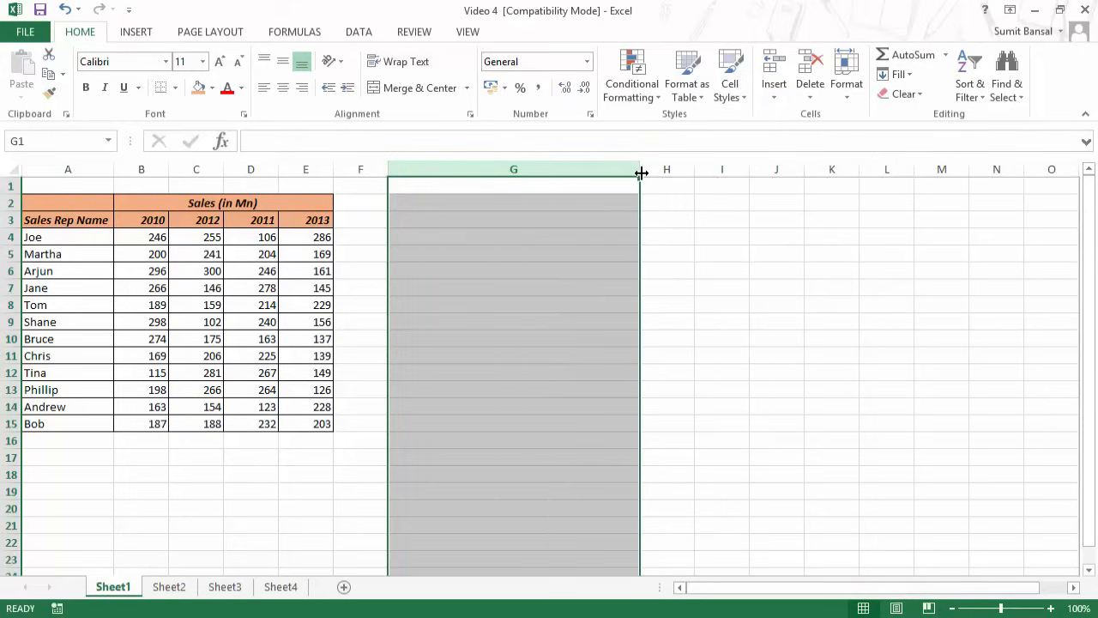
{"action": "left_click", "coordinate": [482, 203]}
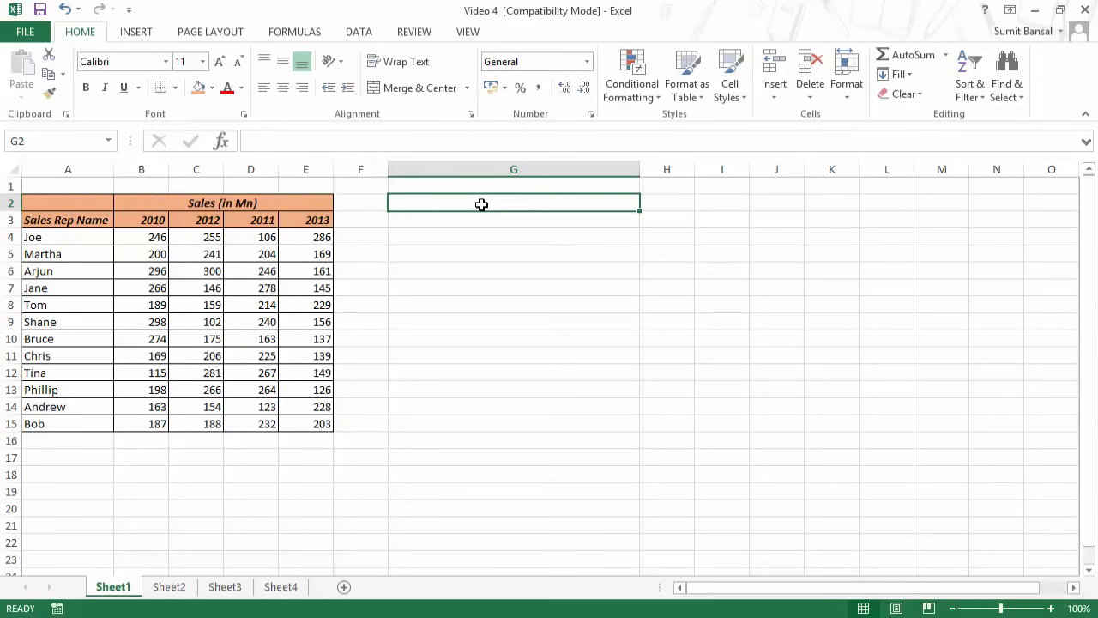
{"action": "type", "text": "Excel is"}
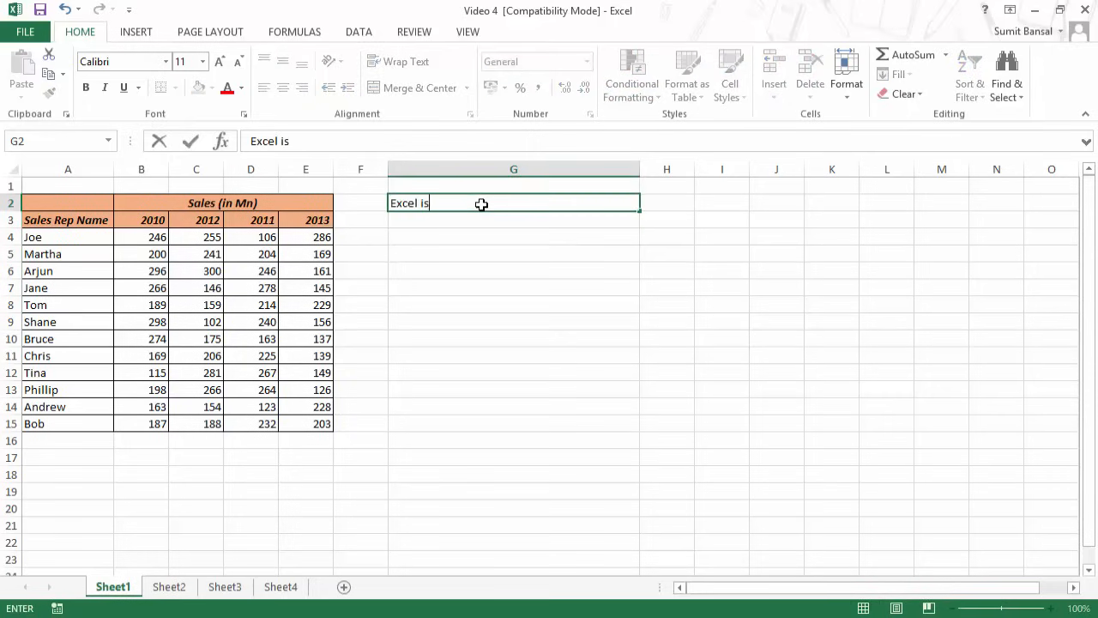
{"action": "type", "text": " AS"}
{"action": "type", "text": "esome"}
{"action": "key", "text": "BackSpace"}
{"action": "key", "text": "BackSpace"}
{"action": "key", "text": "BackSpace"}
{"action": "type", "text": "ome"}
{"action": "key", "text": "Return"}
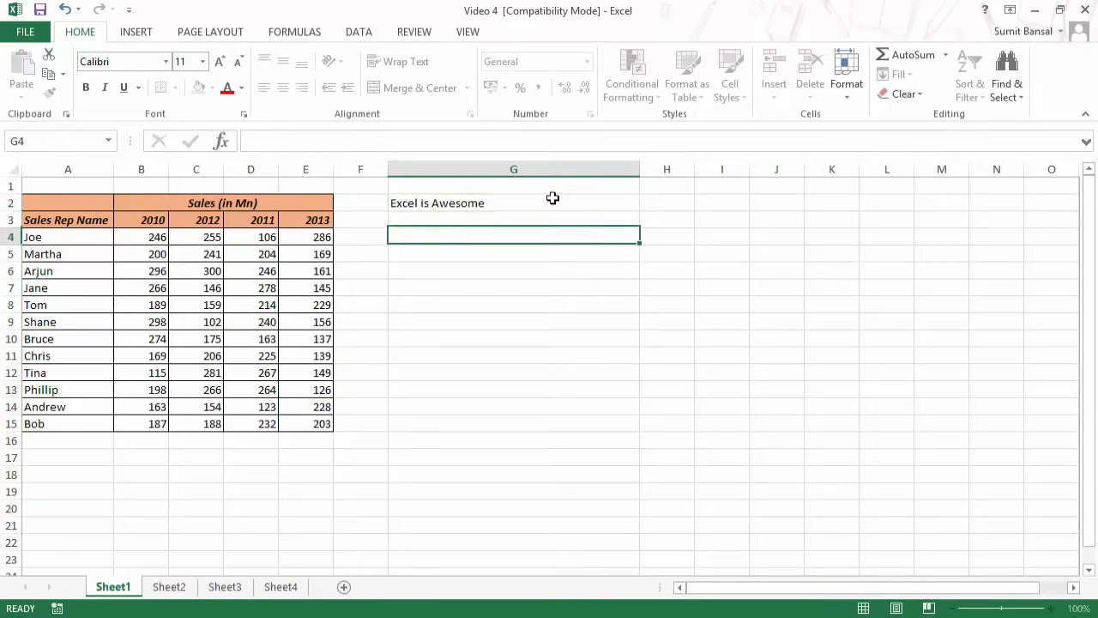
Step: AutoFit the width of column G to the text in G2, and select cell A17
{"action": "left_click", "coordinate": [527, 169]}
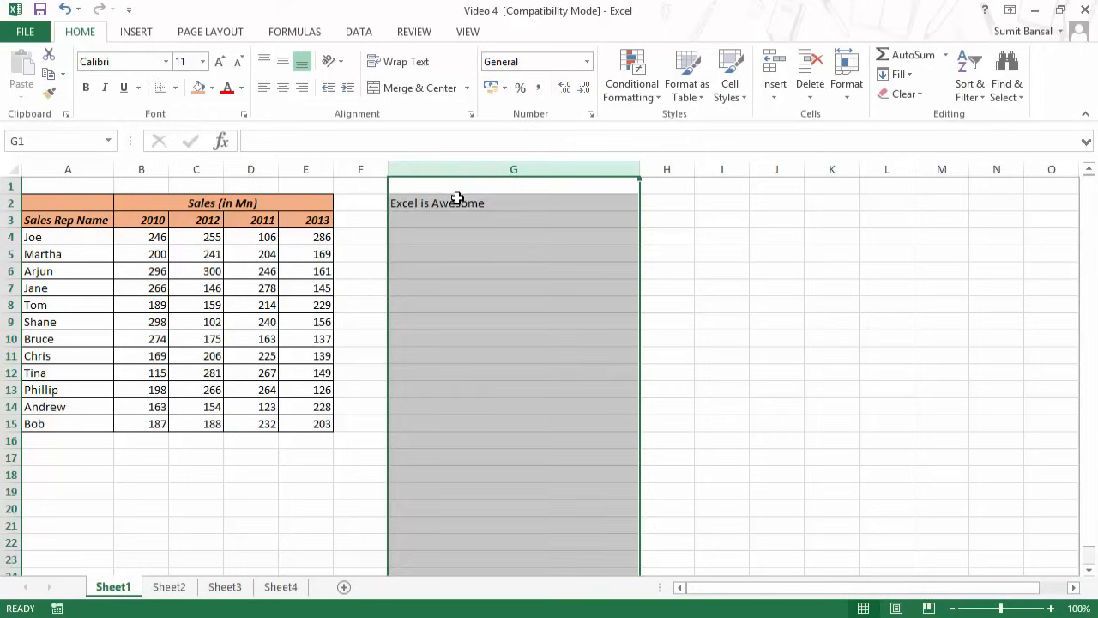
{"action": "left_click", "coordinate": [459, 201]}
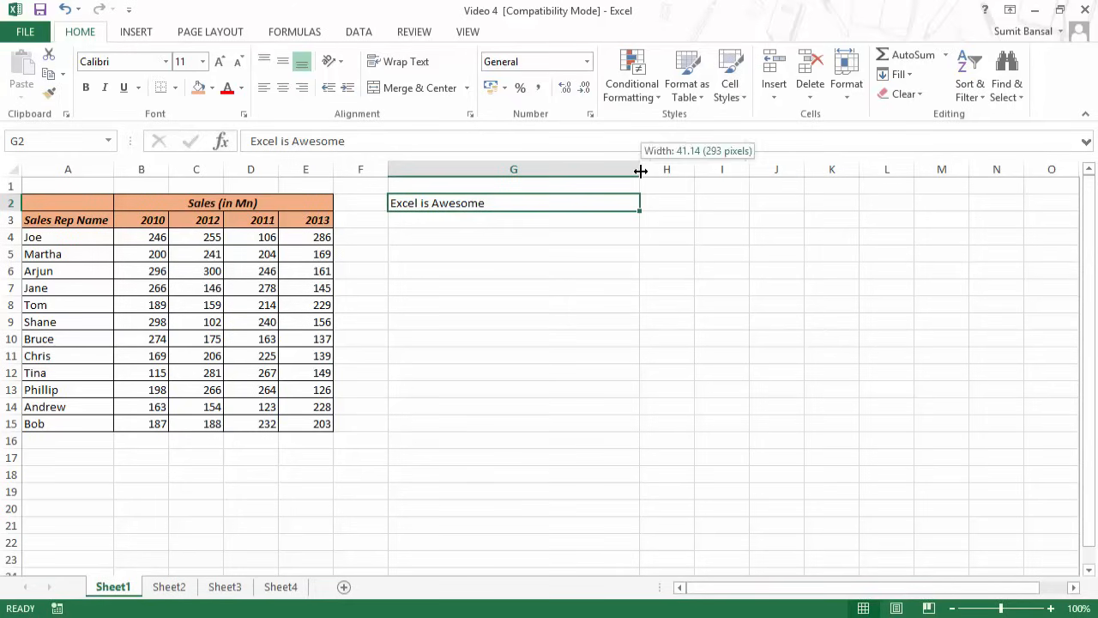
{"action": "double_click", "coordinate": [640, 170]}
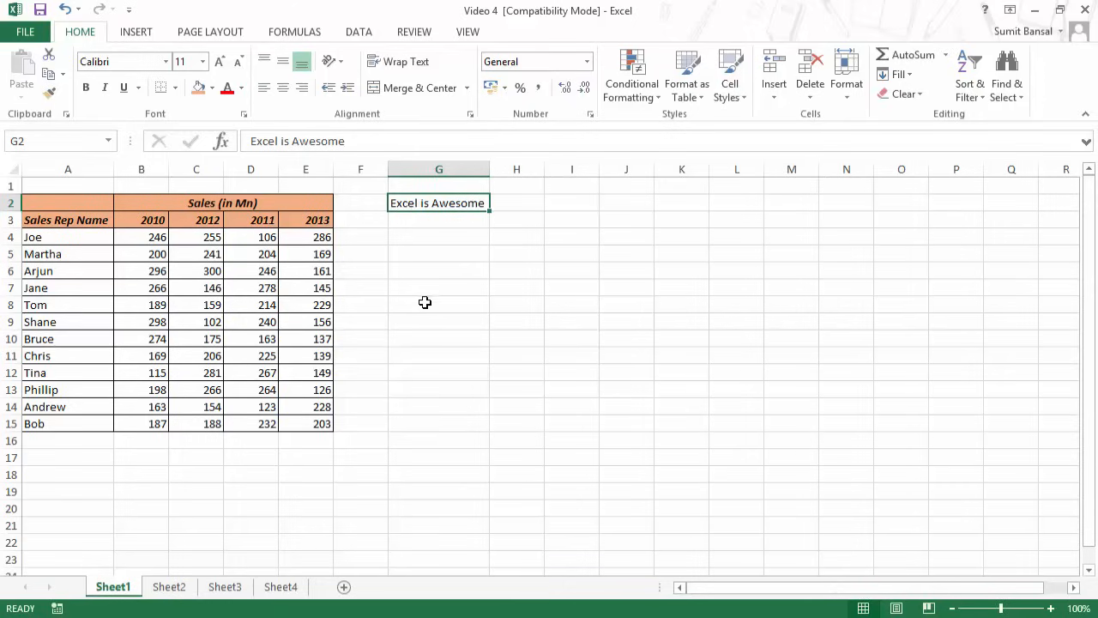
{"action": "left_click", "coordinate": [87, 463]}
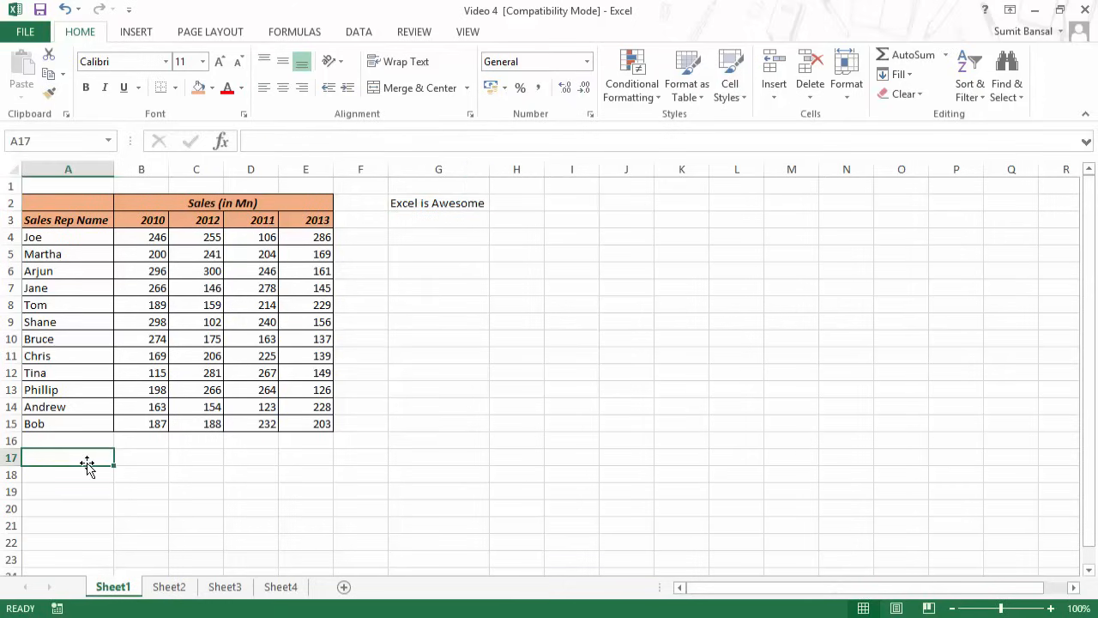
Step: Enter "Excel is Awesome" in cell A17, apply Wrap Text to it, and undo the wrapping
{"action": "type", "text": "Excel"}
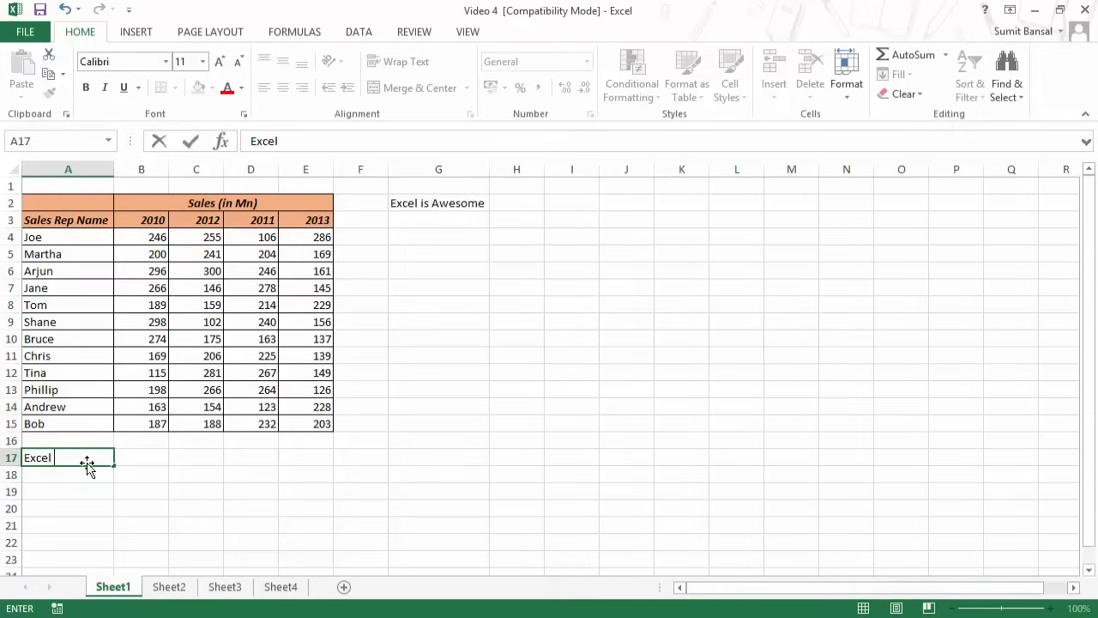
{"action": "type", "text": " is Awesome"}
{"action": "key", "text": "F2"}
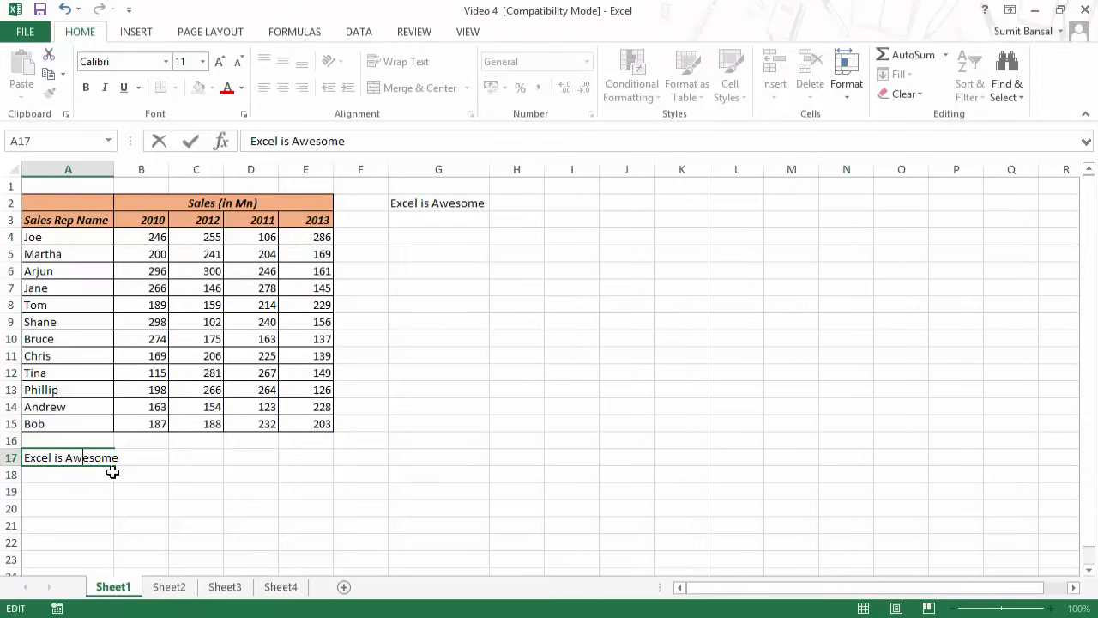
{"action": "left_click", "coordinate": [118, 474]}
{"action": "left_click", "coordinate": [85, 469]}
{"action": "left_click", "coordinate": [81, 460]}
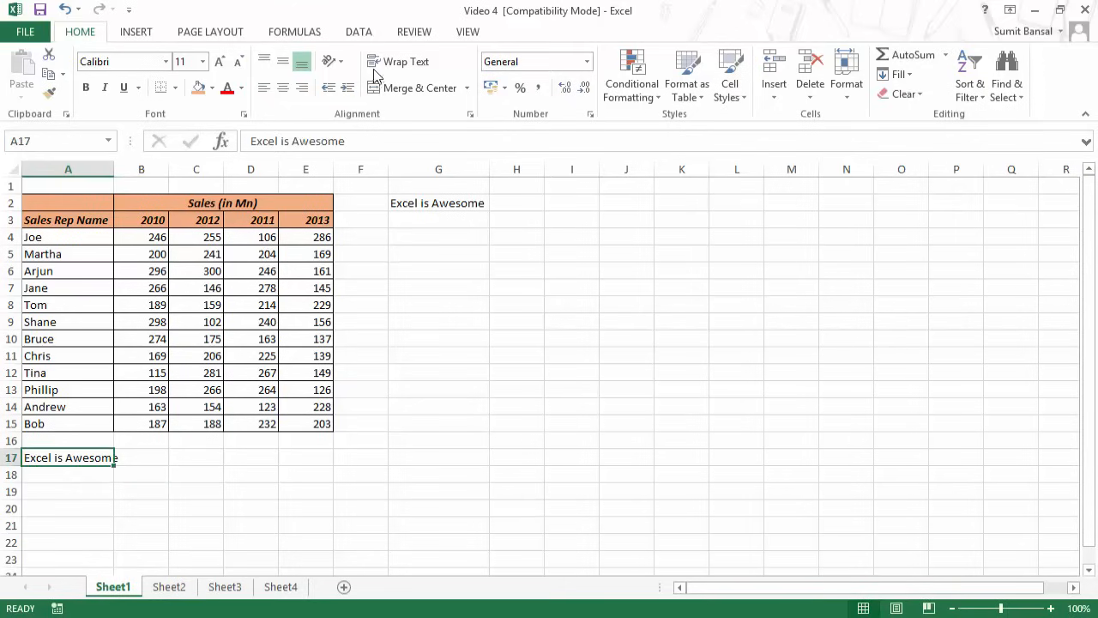
{"action": "left_click", "coordinate": [399, 62]}
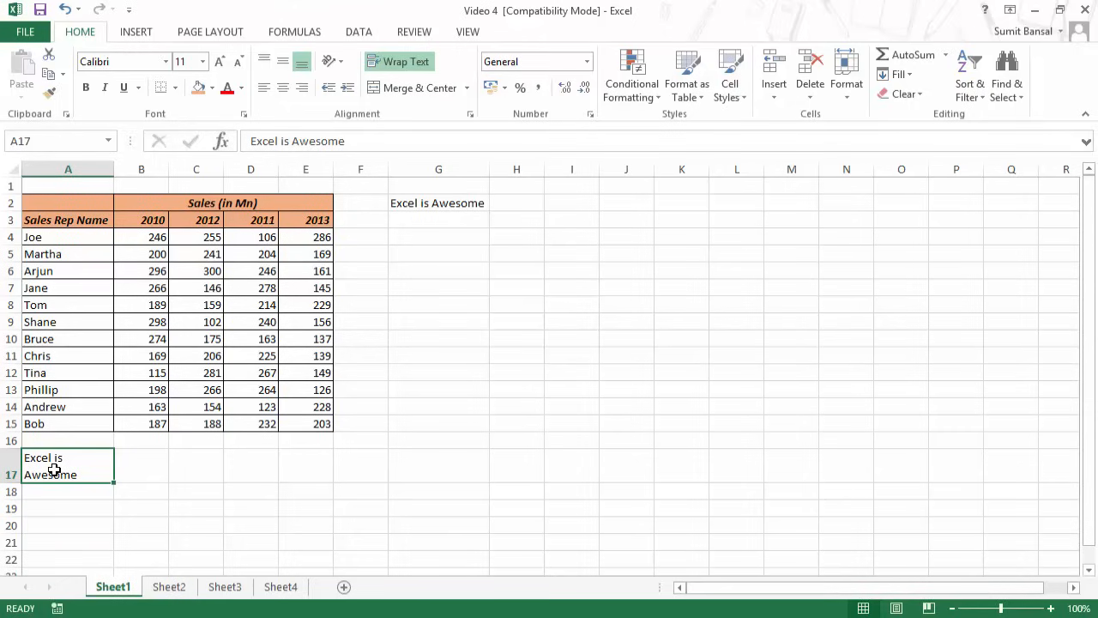
{"action": "key", "text": "ctrl+z"}
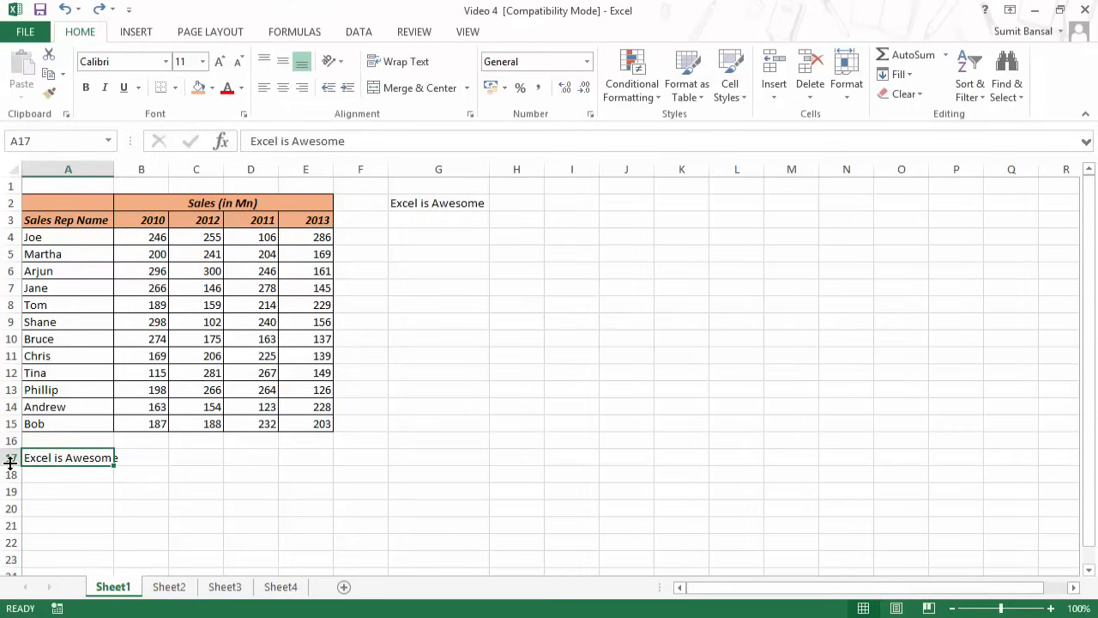
Step: Increase the height of row 17, undo the change, and clear the text from cell A17
{"action": "mouse_move", "coordinate": [11, 464]}
{"action": "left_mouse_down"}
{"action": "mouse_move", "coordinate": [10, 498]}
{"action": "mouse_move", "coordinate": [18, 474]}
{"action": "left_mouse_up"}
{"action": "key", "text": "ctrl+z"}
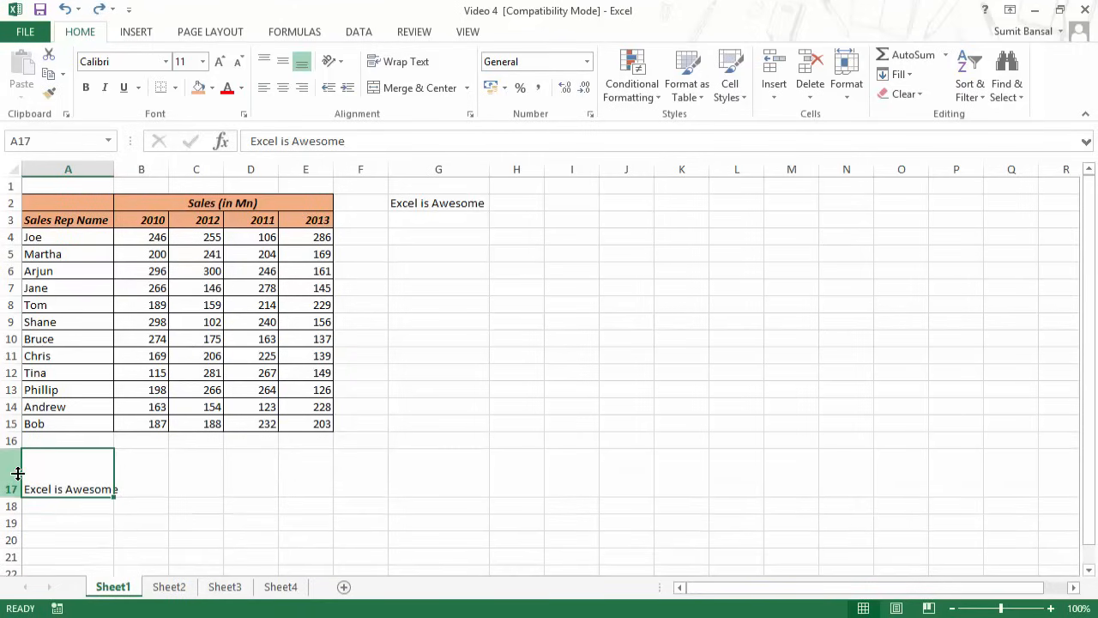
{"action": "key", "text": "ctrl+z"}
{"action": "key", "text": "Delete"}
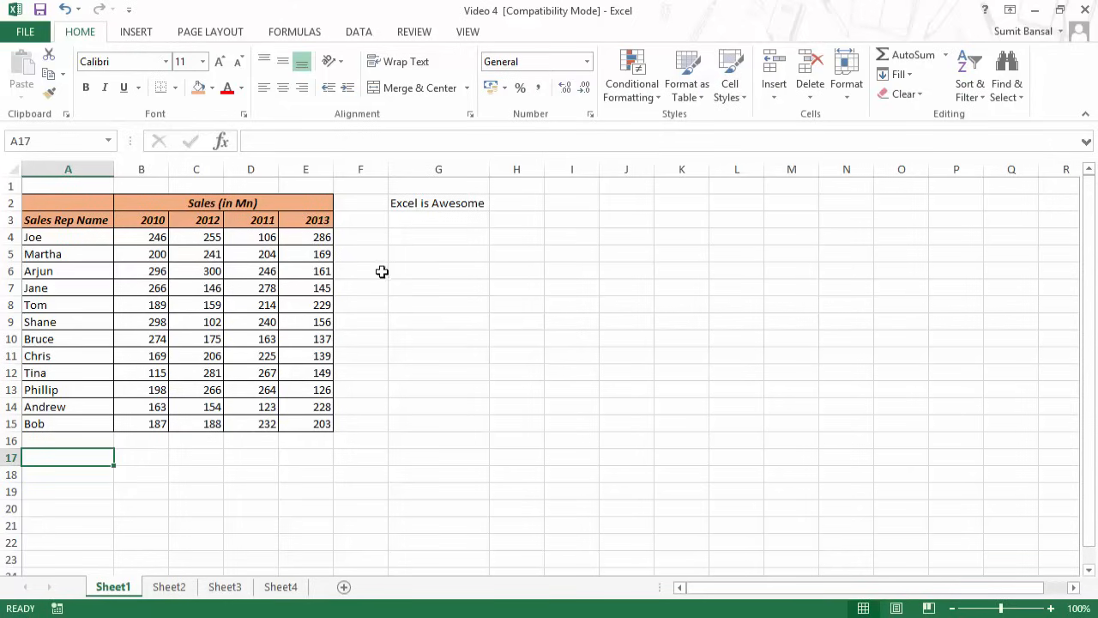
Step: Set the column width of the "Excel is Awesome" cell G2 to exactly 20
{"action": "left_click", "coordinate": [430, 204]}
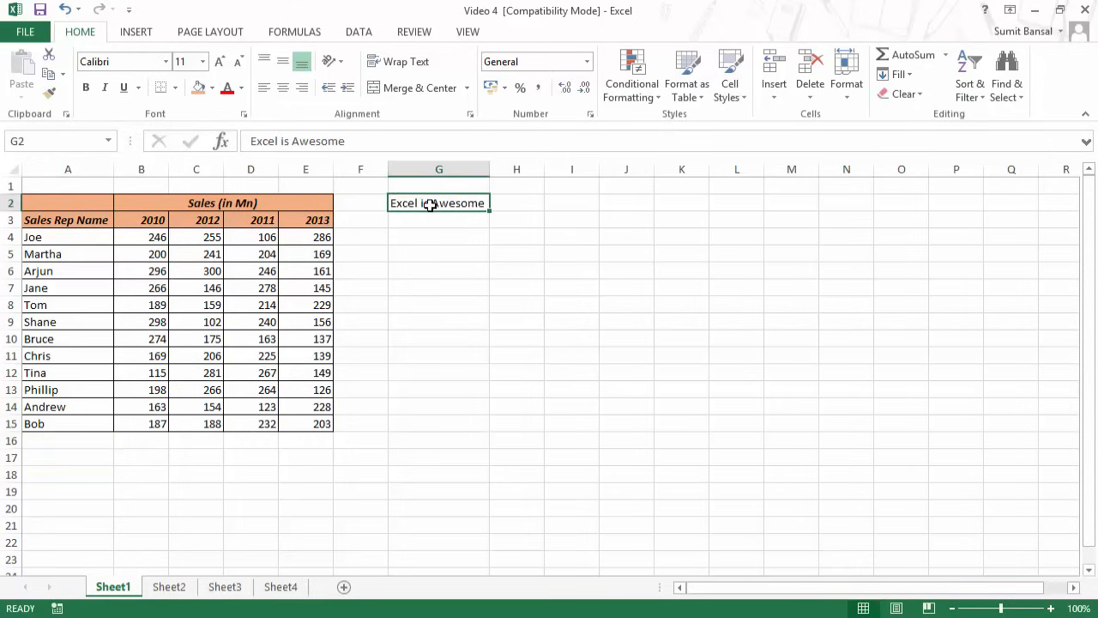
{"action": "left_click", "coordinate": [849, 101]}
{"action": "left_click", "coordinate": [850, 99]}
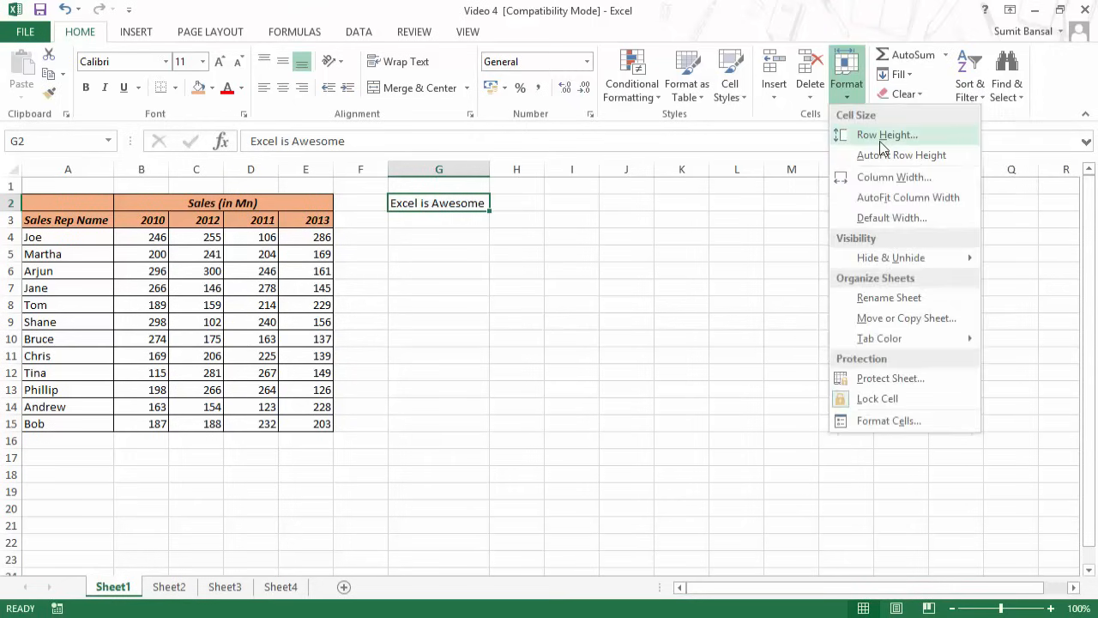
{"action": "left_click", "coordinate": [908, 184]}
{"action": "mouse_move", "coordinate": [622, 239]}
{"action": "left_mouse_down"}
{"action": "mouse_move", "coordinate": [550, 196]}
{"action": "mouse_move", "coordinate": [640, 237]}
{"action": "mouse_move", "coordinate": [604, 236]}
{"action": "left_mouse_up"}
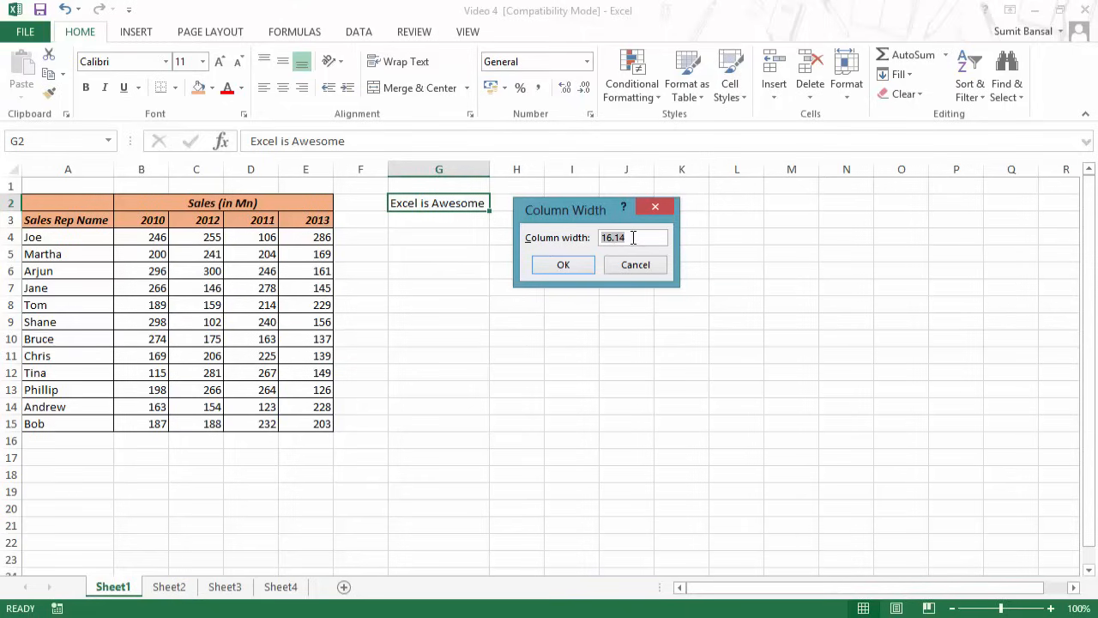
{"action": "type", "text": "20"}
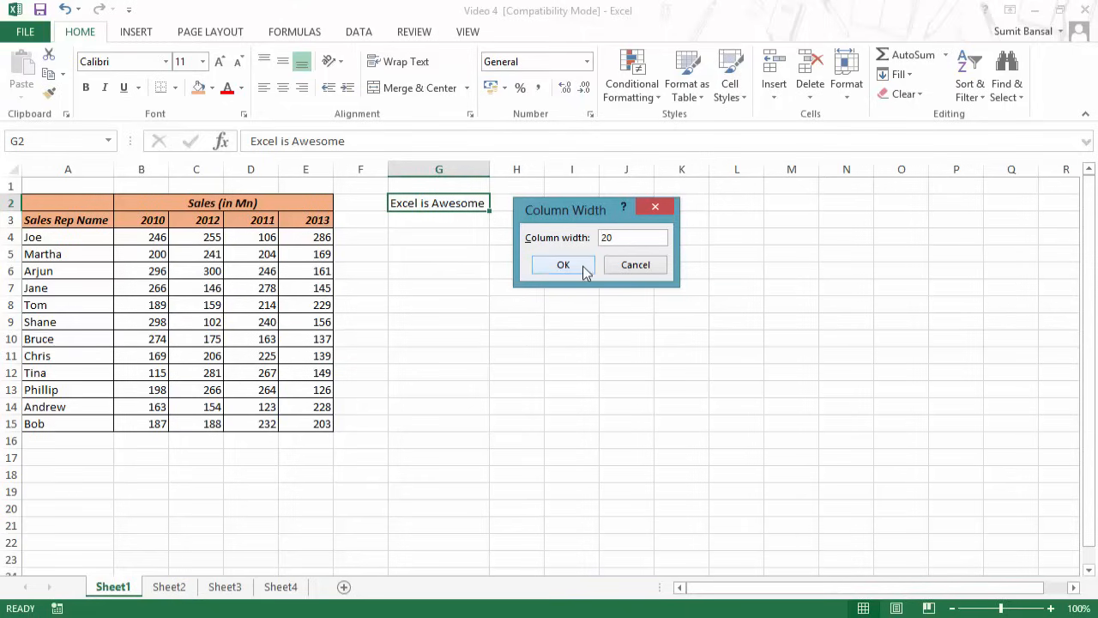
{"action": "left_click", "coordinate": [563, 266]}
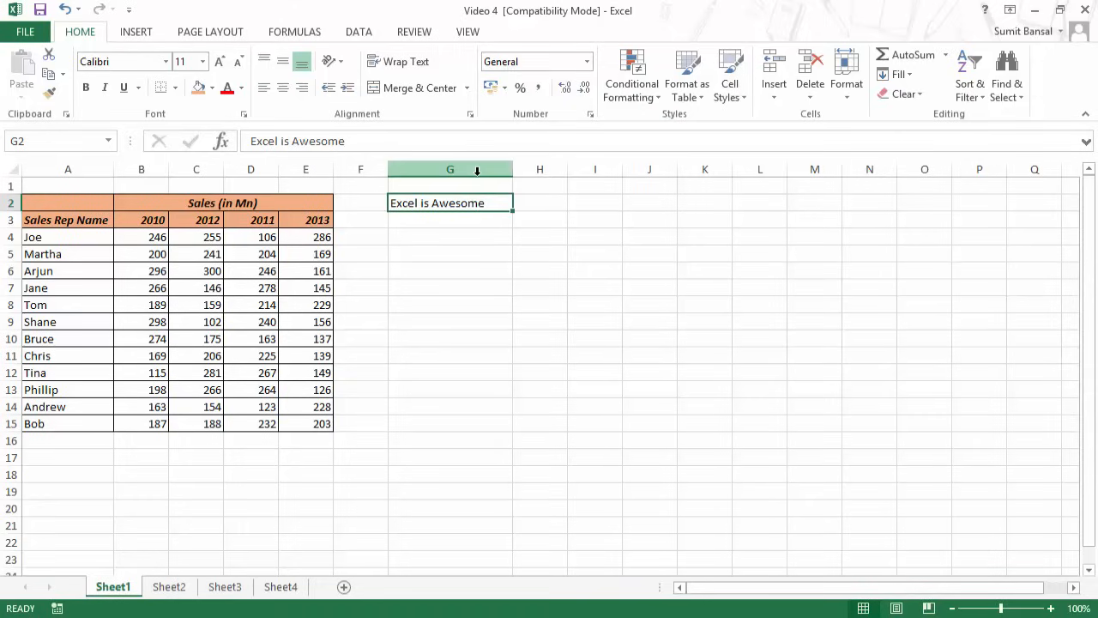
Step: Widen columns G to J together to about 20.14 characters (146 pixels) each
{"action": "left_click_drag", "start_coordinate": [476, 171], "coordinate": [657, 171]}
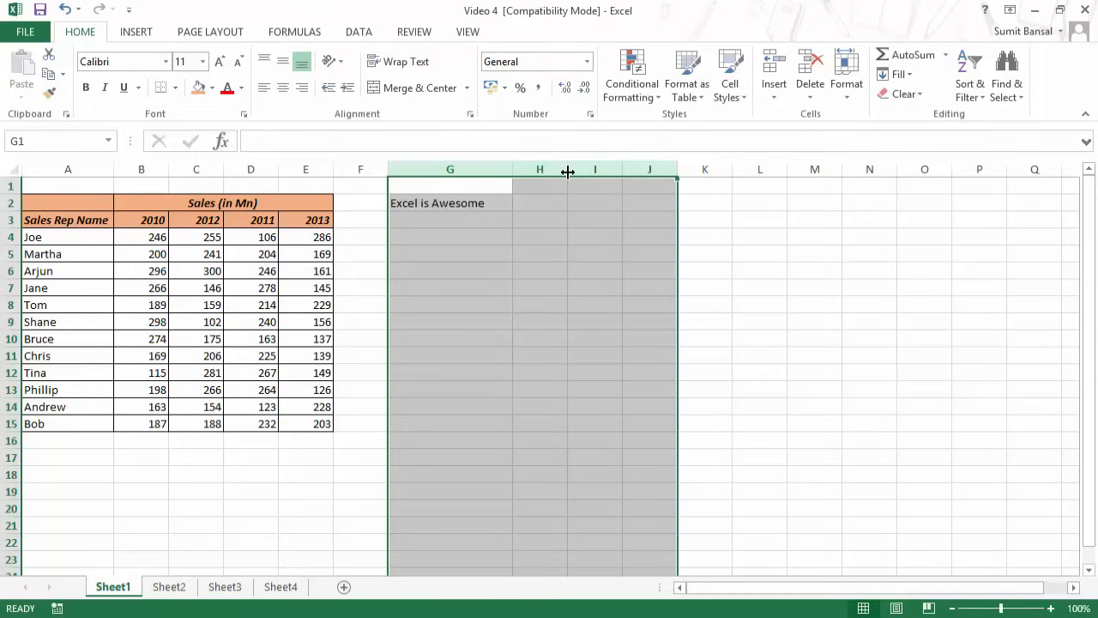
{"action": "left_click_drag", "start_coordinate": [568, 171], "coordinate": [639, 165]}
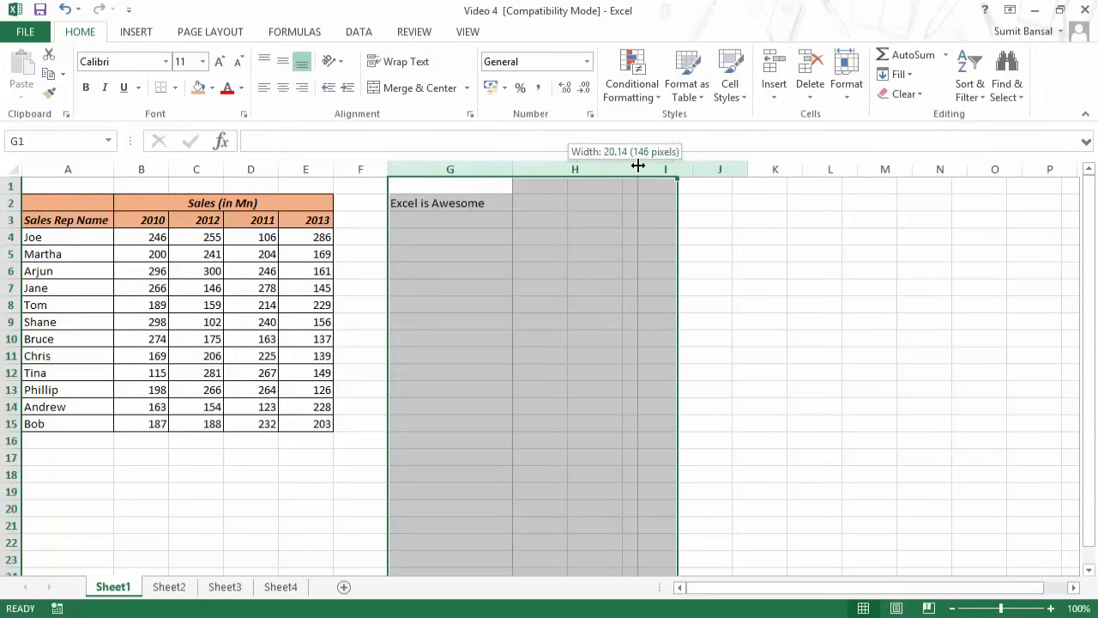
{"action": "left_click_drag", "start_coordinate": [638, 165], "coordinate": [637, 164]}
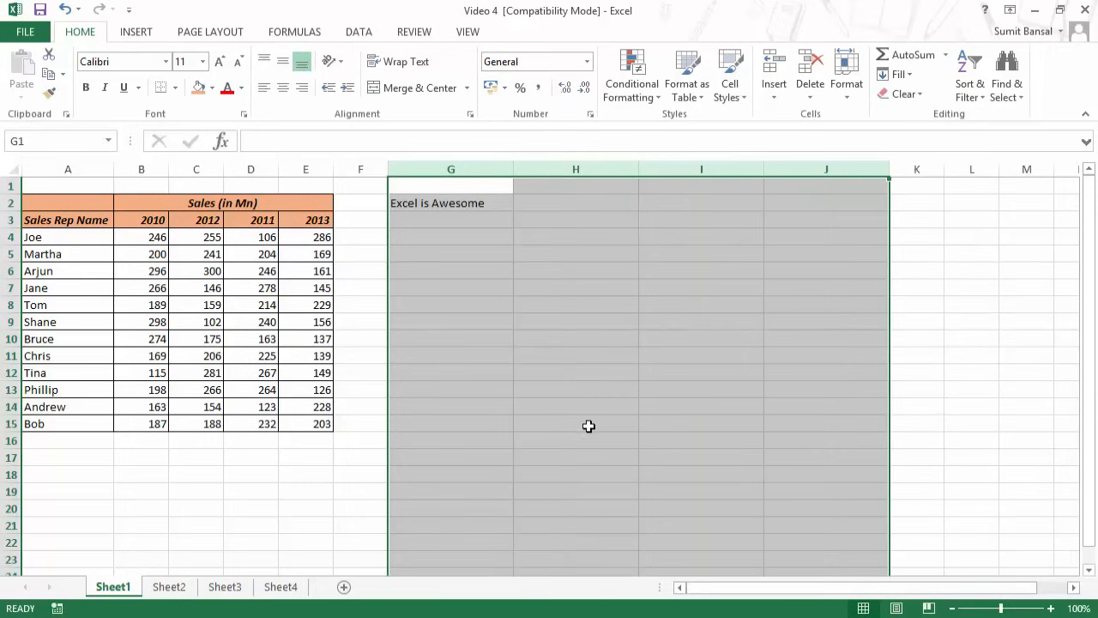
Step: Increase the height of rows 17 to 20 together, and undo the last two sizing changes
{"action": "left_click_drag", "start_coordinate": [10, 458], "coordinate": [11, 516]}
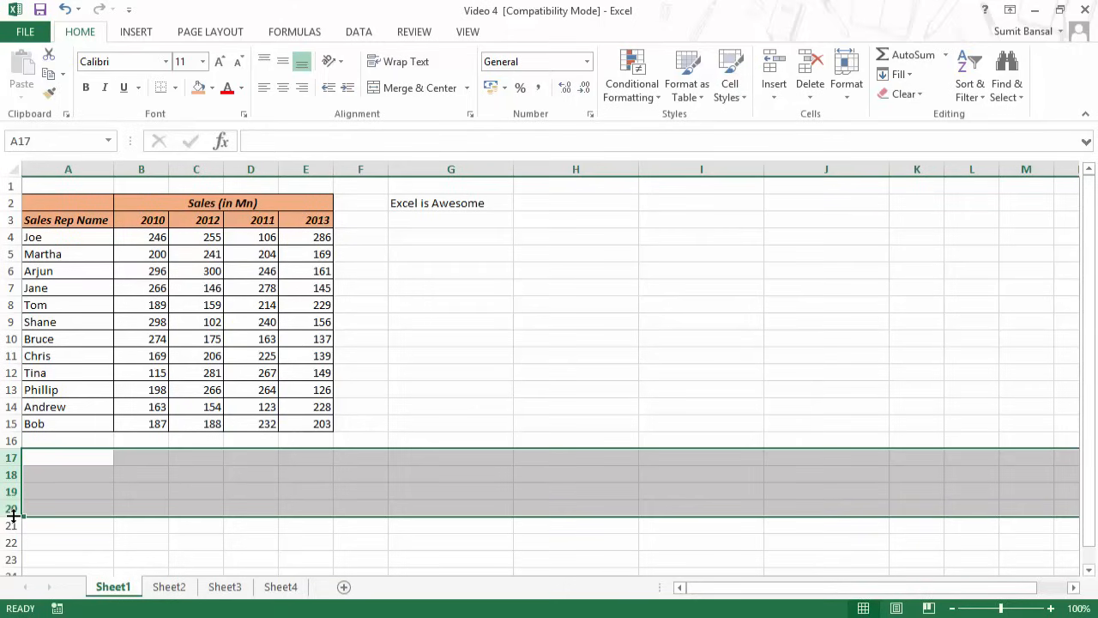
{"action": "left_click_drag", "start_coordinate": [11, 516], "coordinate": [11, 547]}
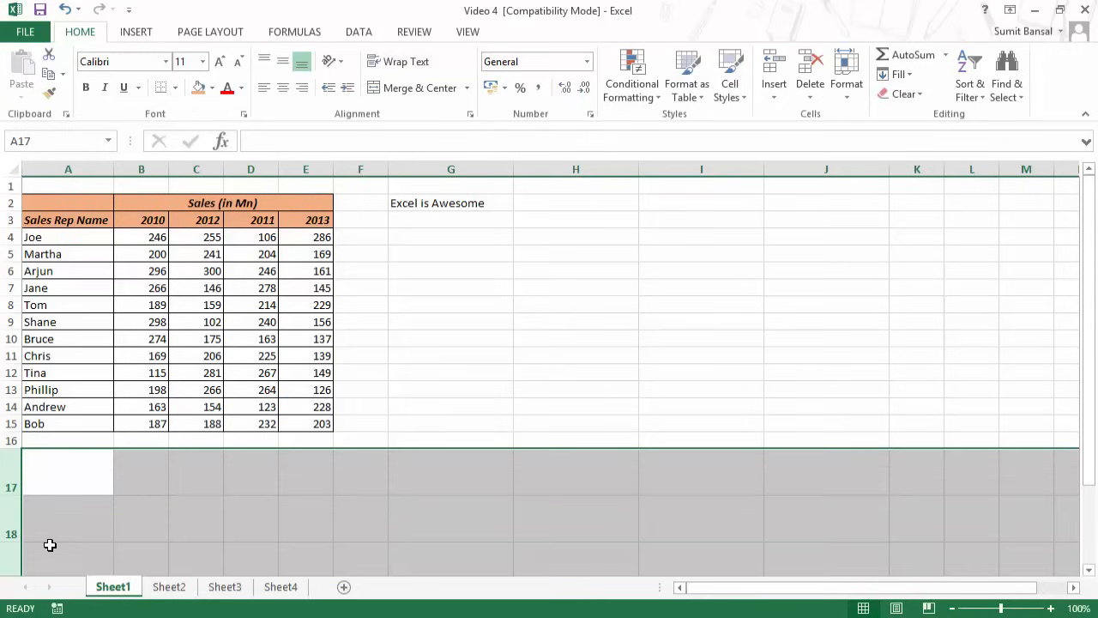
{"action": "key", "text": "ctrl+z"}
{"action": "key", "text": "ctrl+z"}
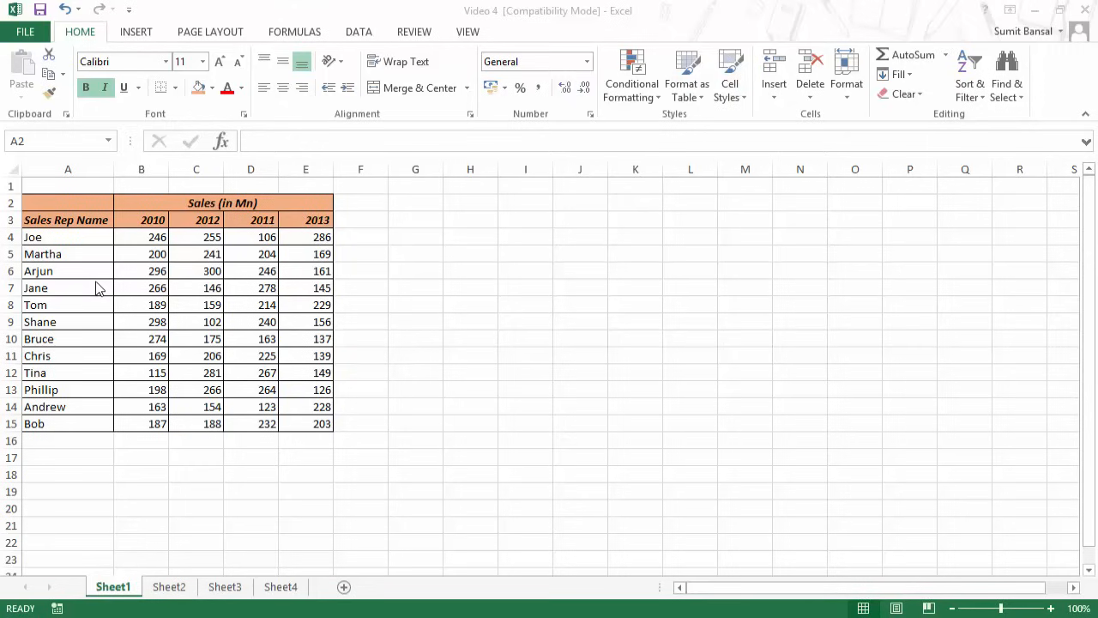
Step: Copy range A4:C7, paste it at cell G4, and undo the paste
{"action": "left_click_drag", "start_coordinate": [70, 236], "coordinate": [189, 289]}
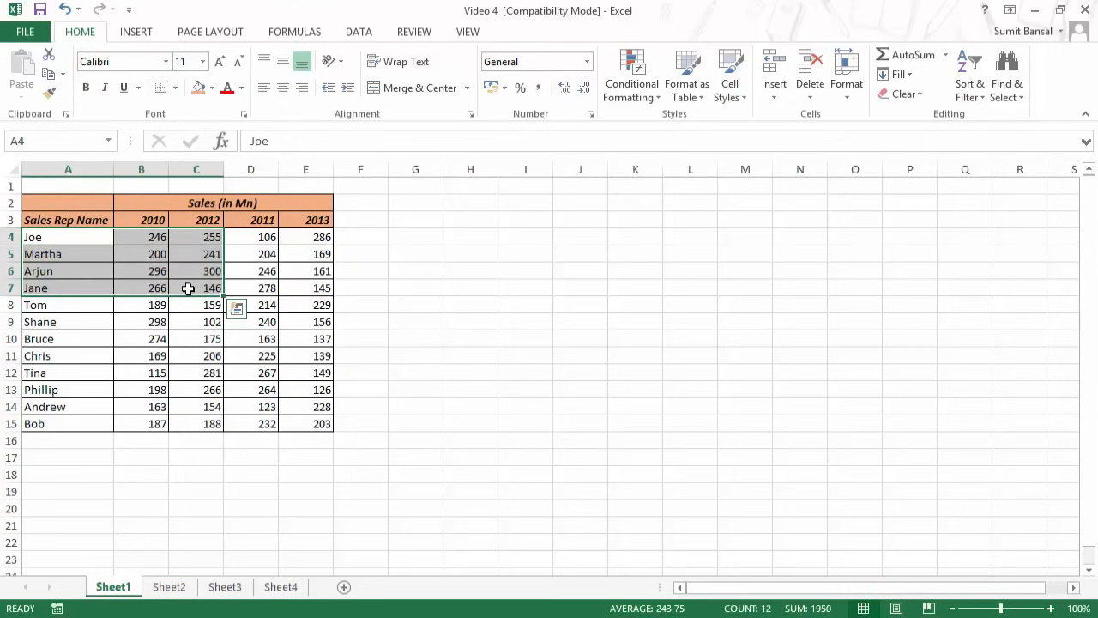
{"action": "left_click_drag", "start_coordinate": [74, 234], "coordinate": [192, 292]}
{"action": "key", "text": "ctrl+c"}
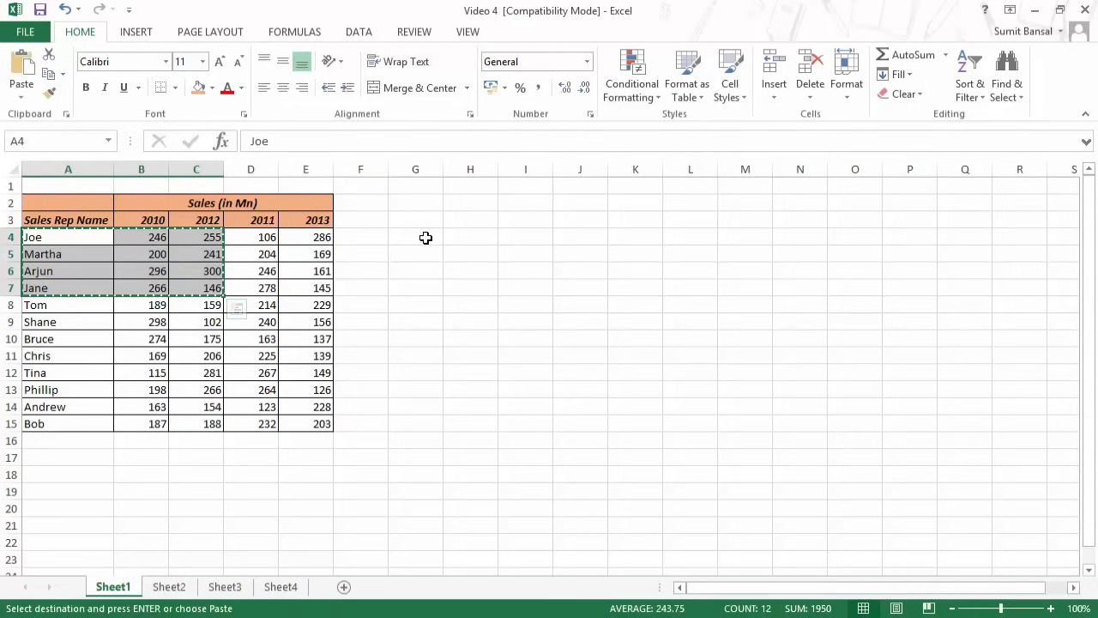
{"action": "left_click", "coordinate": [425, 238]}
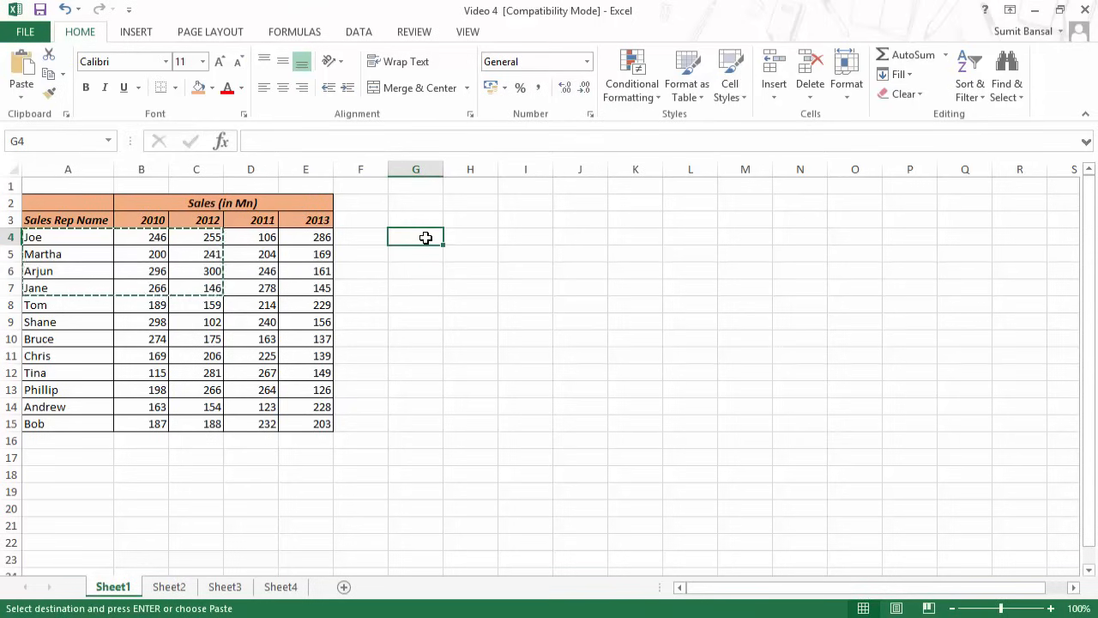
{"action": "key", "text": "ctrl+v"}
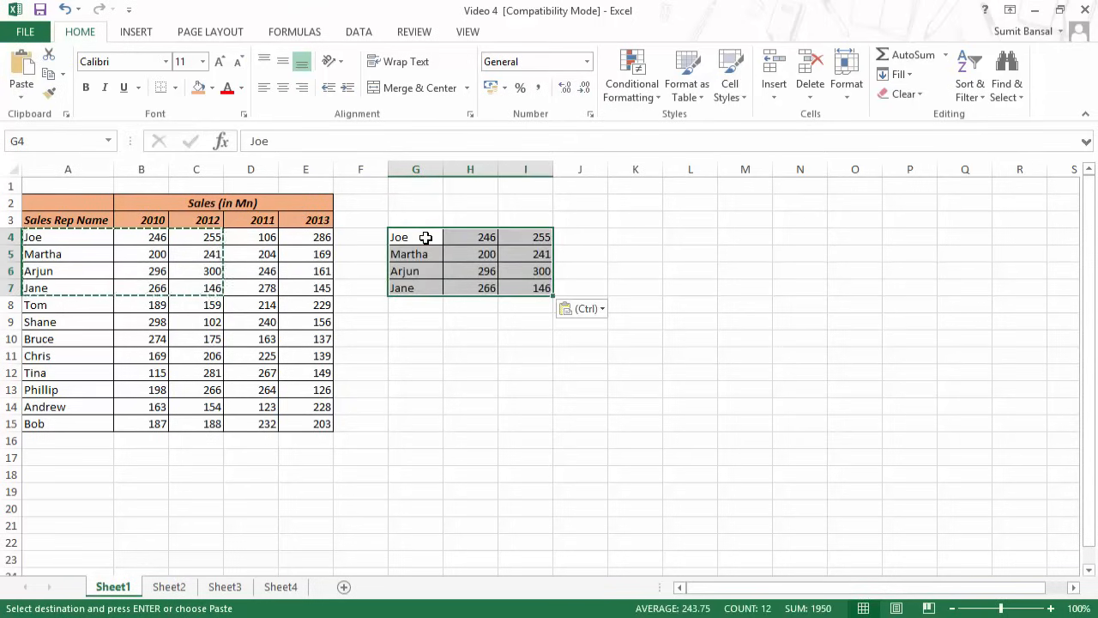
{"action": "key", "text": "Delete"}
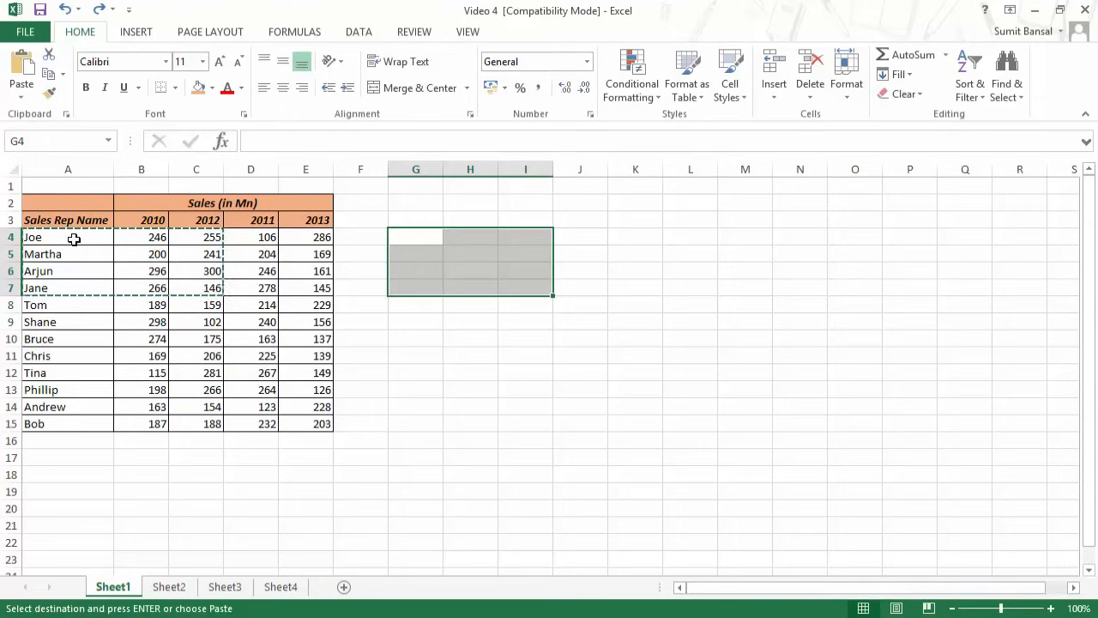
Step: Cut range A4:C7, paste it at cell G4, undo the move, and clear the pending cut selection
{"action": "left_click_drag", "start_coordinate": [73, 238], "coordinate": [72, 268]}
{"action": "left_click_drag", "start_coordinate": [131, 287], "coordinate": [195, 287]}
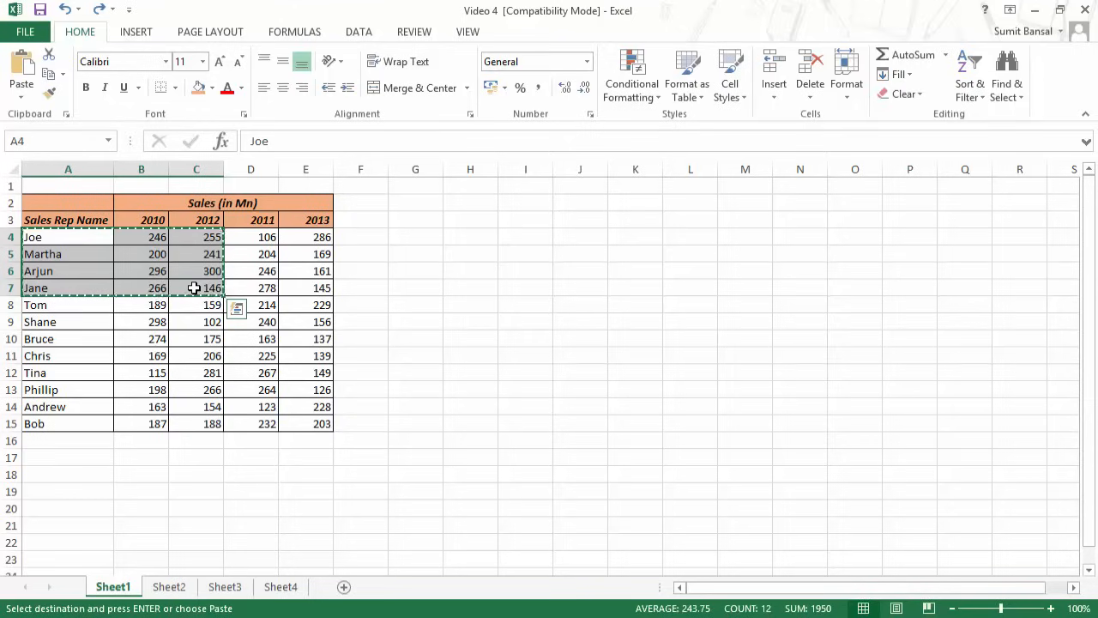
{"action": "left_click", "coordinate": [426, 242]}
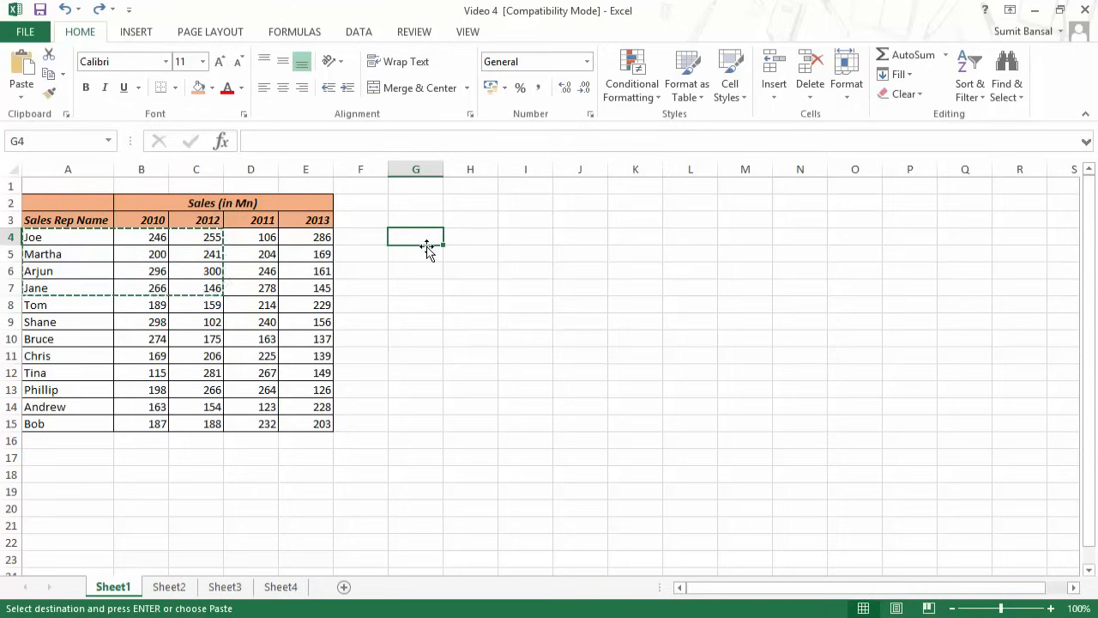
{"action": "key", "text": "ctrl+v"}
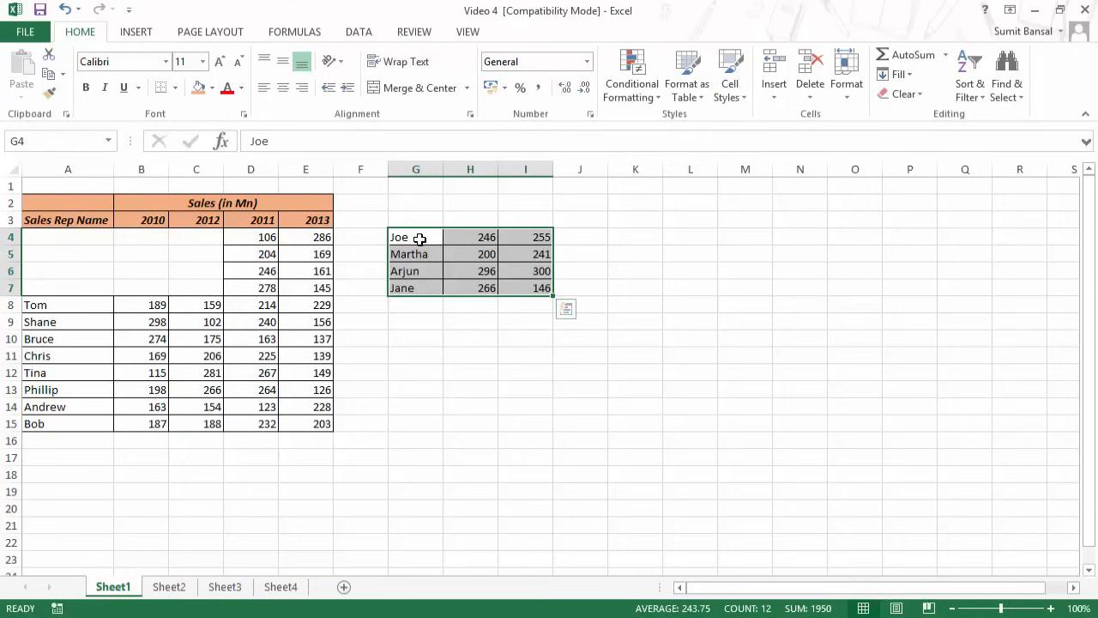
{"action": "key", "text": "ctrl+z"}
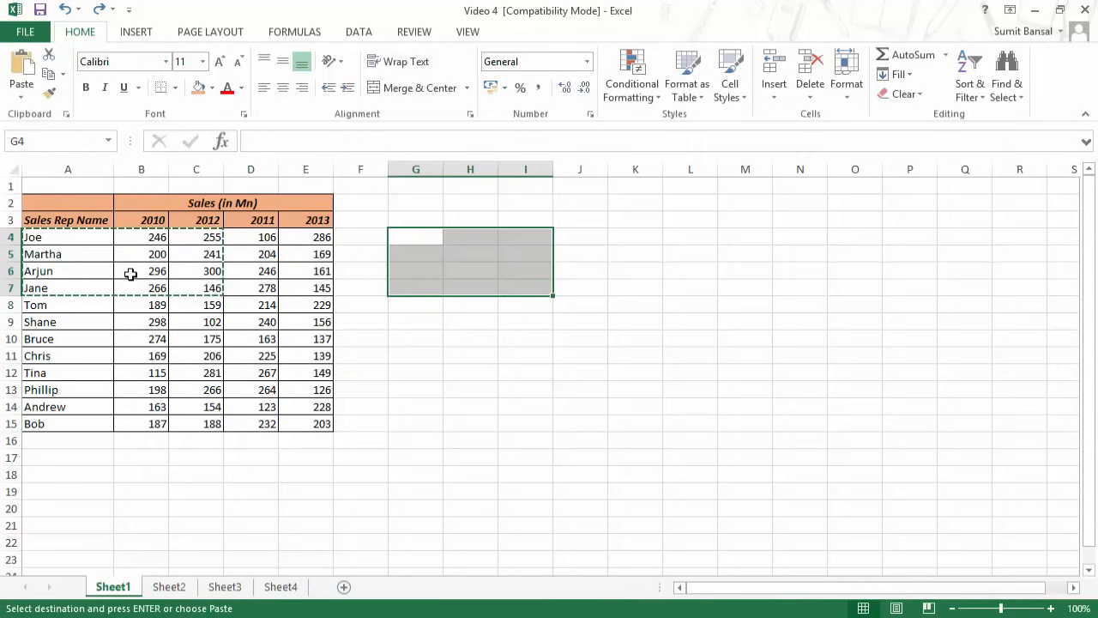
{"action": "key", "text": "Escape"}
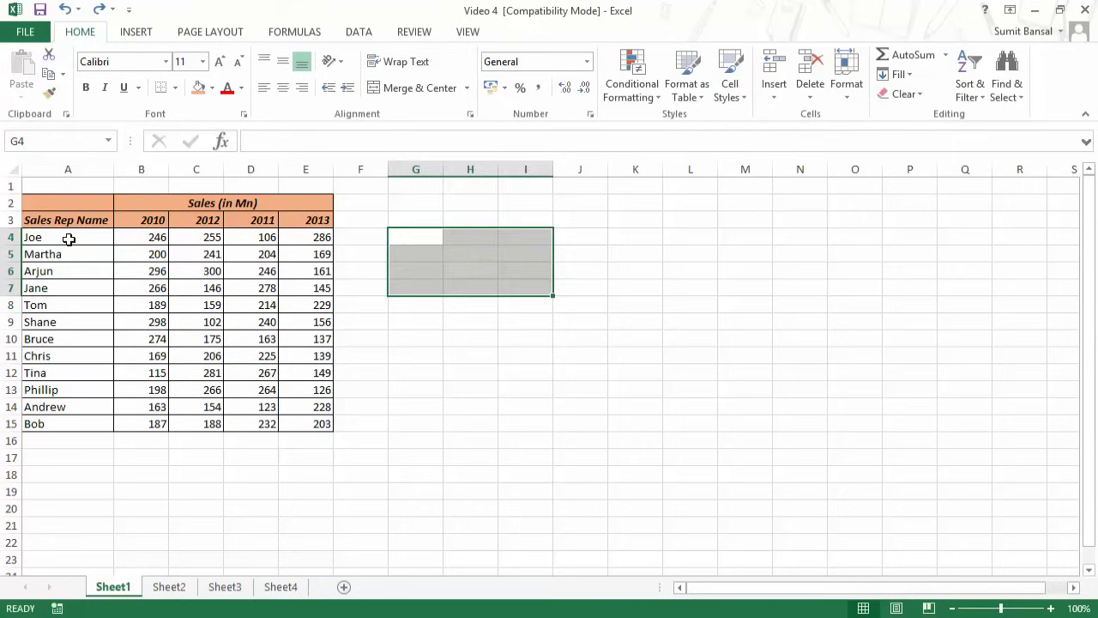
Step: Look at the Cut and Copy commands for range A4:C7 and the paste options for cell G4
{"action": "left_click_drag", "start_coordinate": [69, 239], "coordinate": [204, 289]}
{"action": "right_click", "coordinate": [69, 256]}
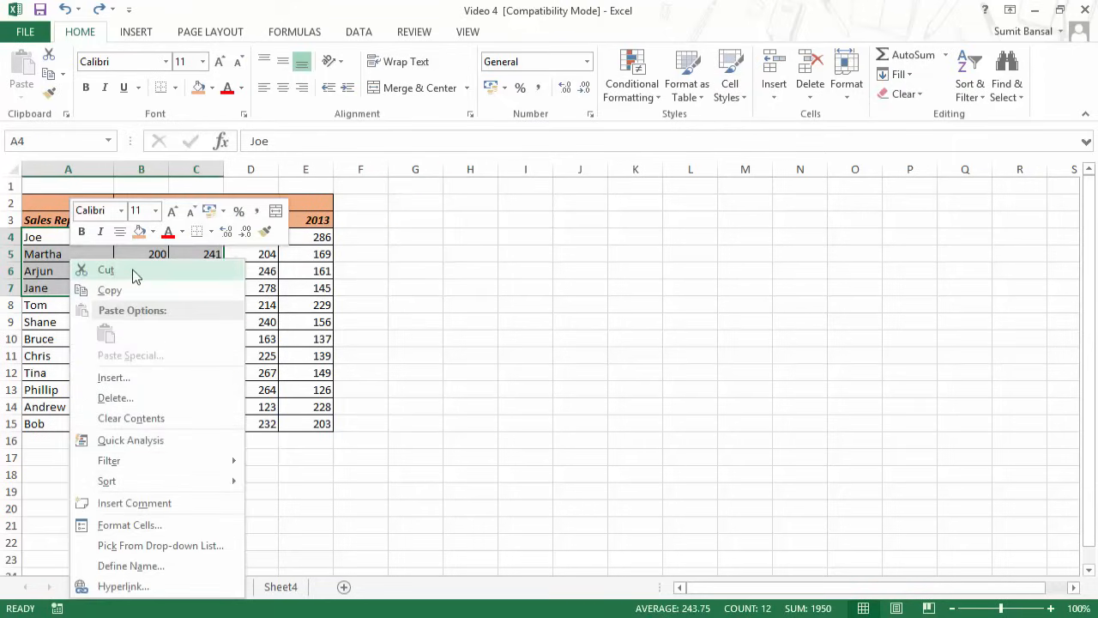
{"action": "left_click", "coordinate": [429, 239]}
{"action": "left_click", "coordinate": [429, 239]}
{"action": "right_click", "coordinate": [432, 241]}
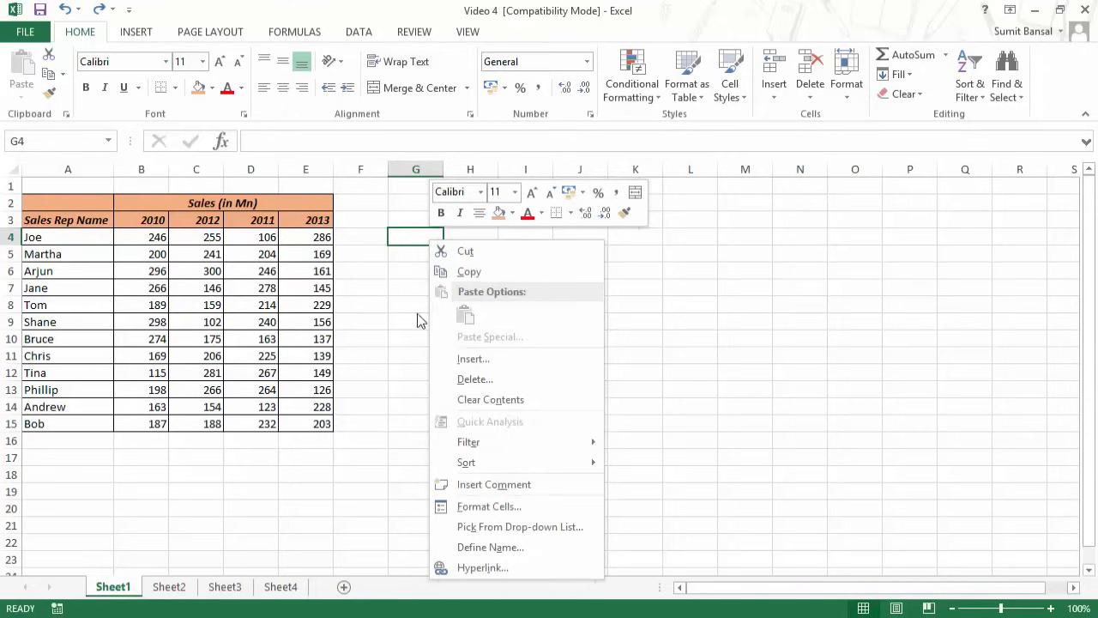
{"action": "left_click", "coordinate": [54, 243]}
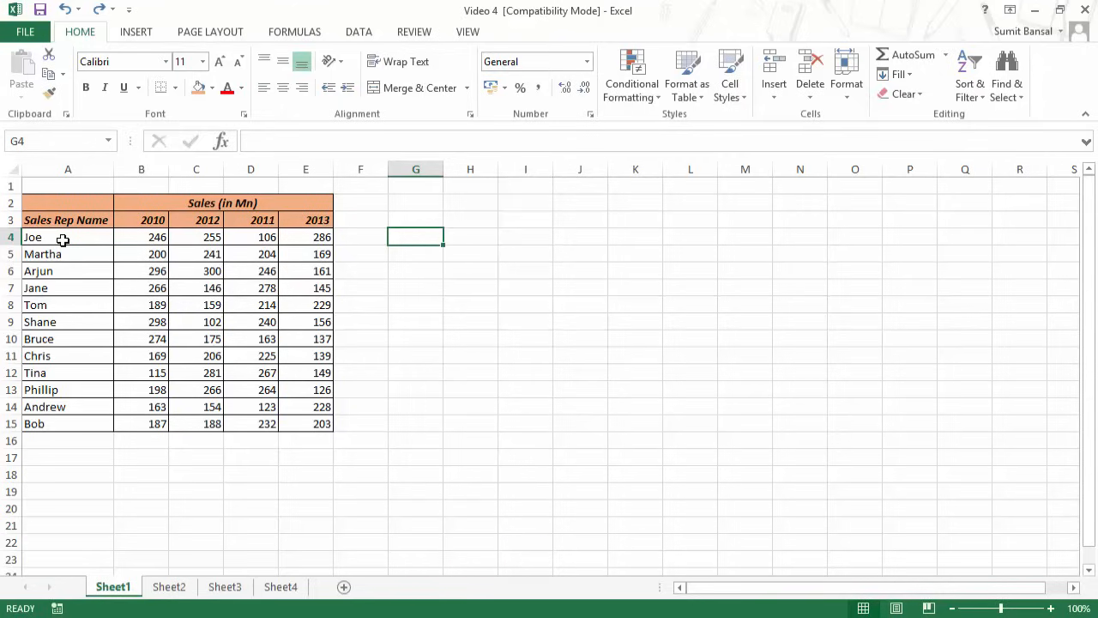
Step: Select range A4:C8 and place a copy of it, borders included, directly at H5:J9
{"action": "left_click_drag", "start_coordinate": [63, 240], "coordinate": [210, 306]}
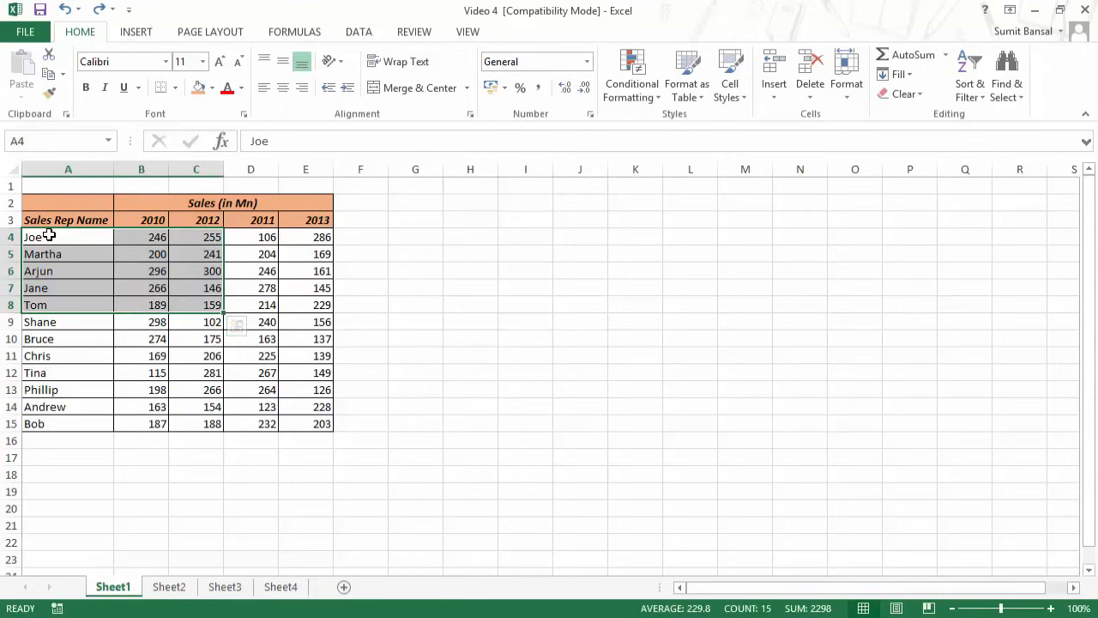
{"action": "left_click", "coordinate": [251, 304]}
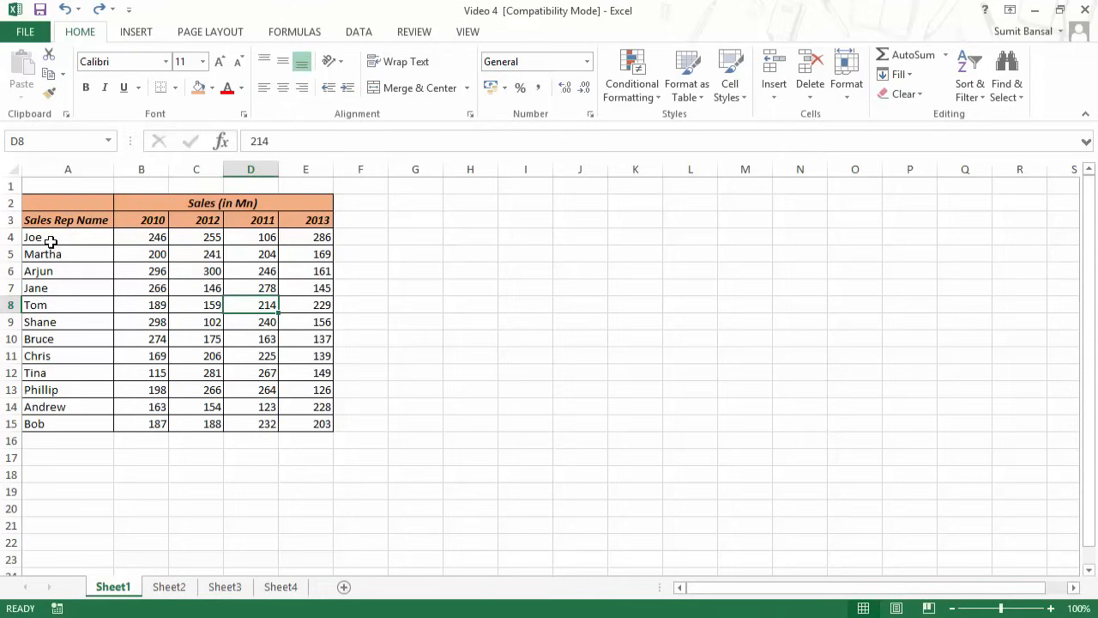
{"action": "left_click_drag", "start_coordinate": [50, 241], "coordinate": [201, 307]}
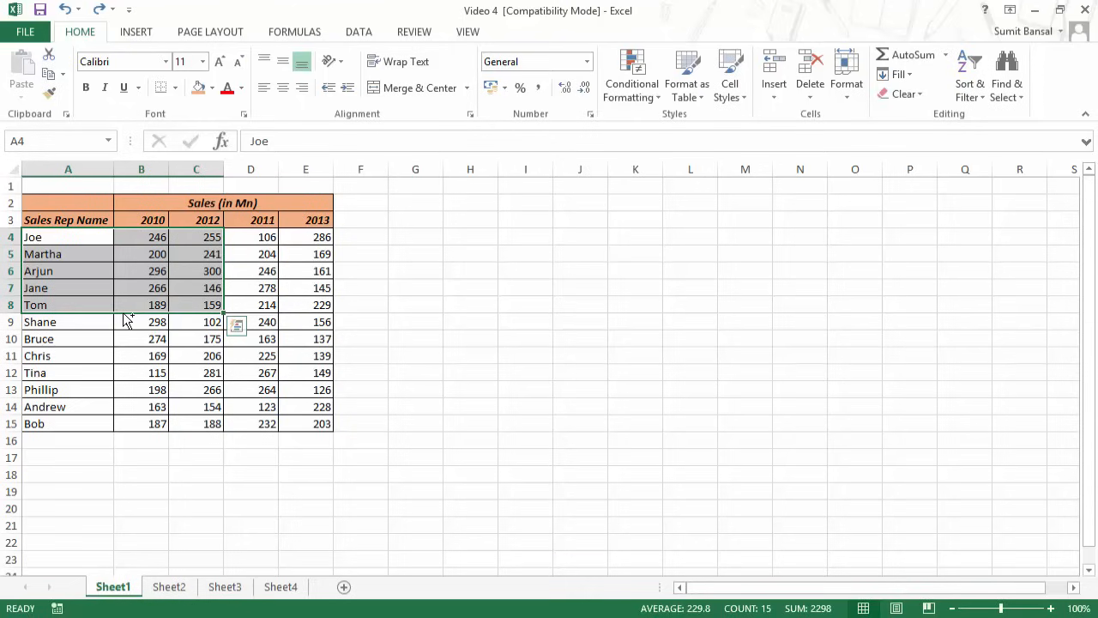
{"action": "left_click_drag", "start_coordinate": [126, 320], "coordinate": [531, 314]}
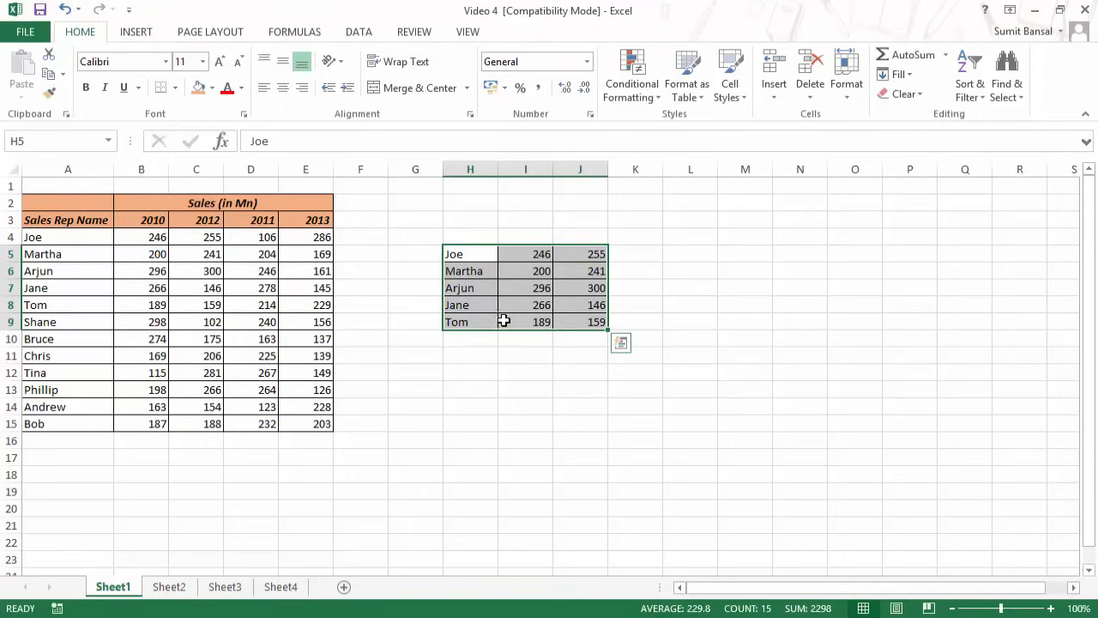
Step: Undo the last copy, then try moving range A4:C8 directly to H4:J8 and undo that move
{"action": "key", "text": "ctrl+z"}
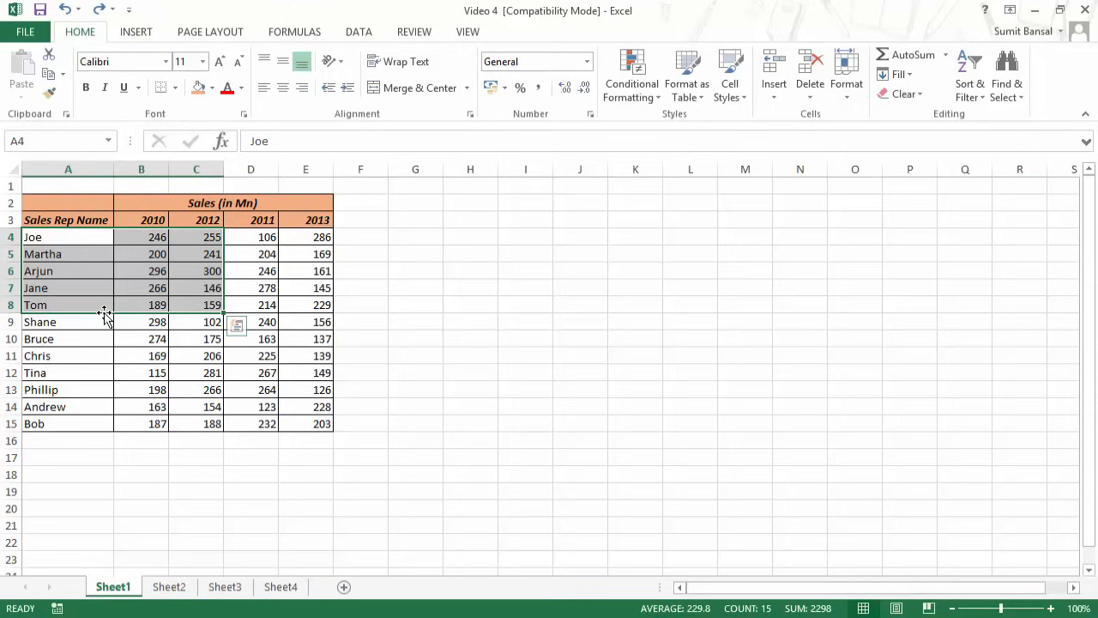
{"action": "left_click_drag", "start_coordinate": [103, 315], "coordinate": [490, 314]}
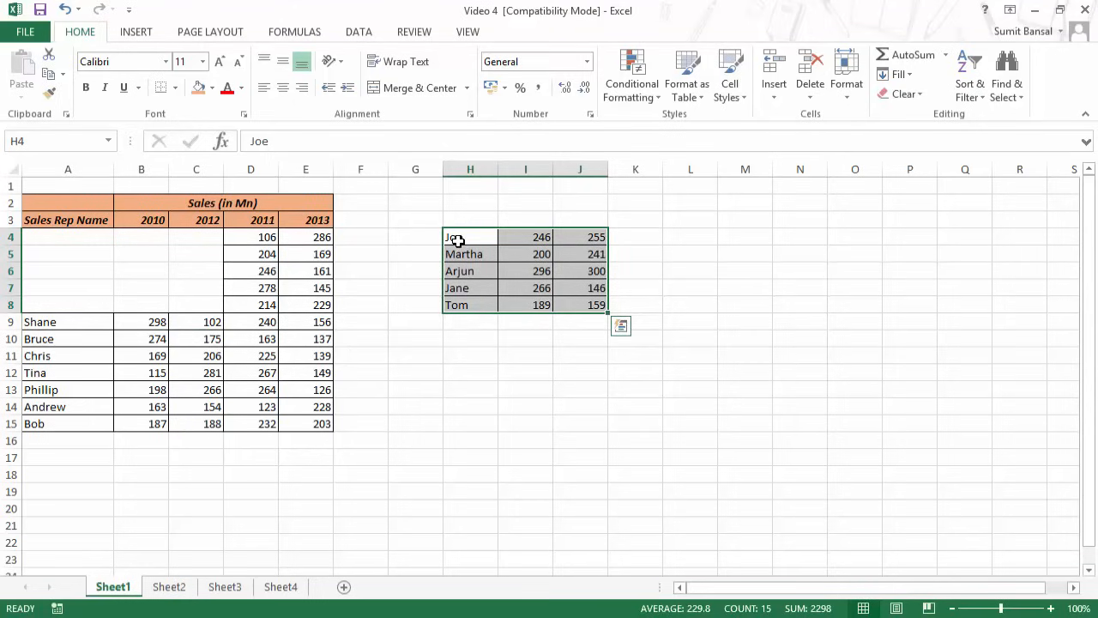
{"action": "key", "text": "ctrl+z"}
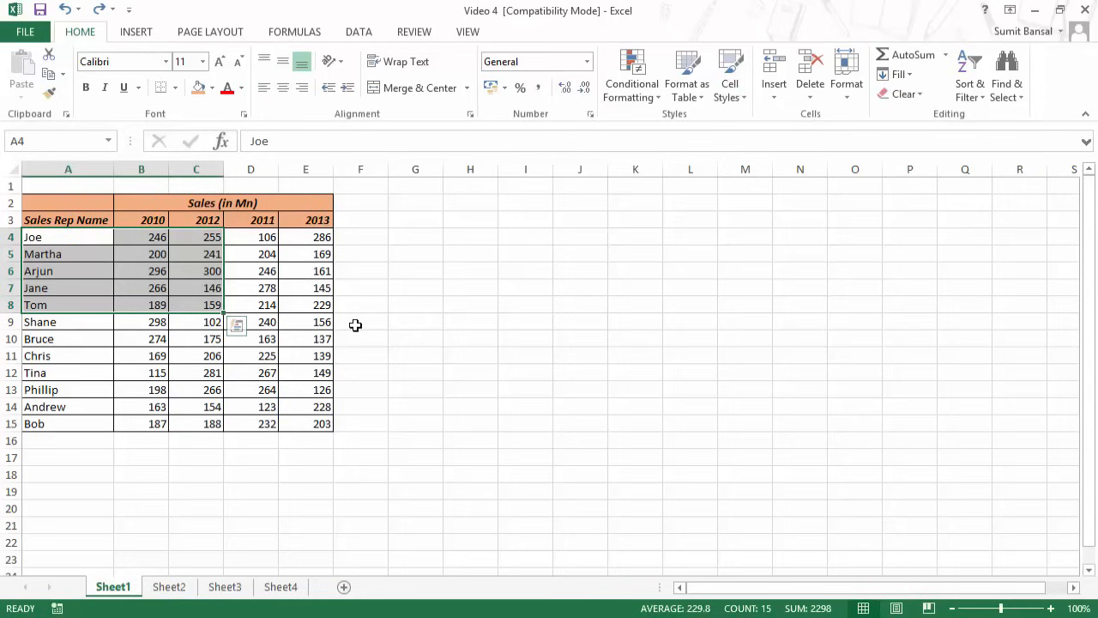
Step: Fill cell A16 with the contents of the cell above and cell F15 with the contents of the cell to its left
{"action": "left_click", "coordinate": [77, 360]}
{"action": "key", "text": "Down"}
{"action": "key", "text": "Down"}
{"action": "key", "text": "Down"}
{"action": "key", "text": "Down"}
{"action": "key", "text": "Down"}
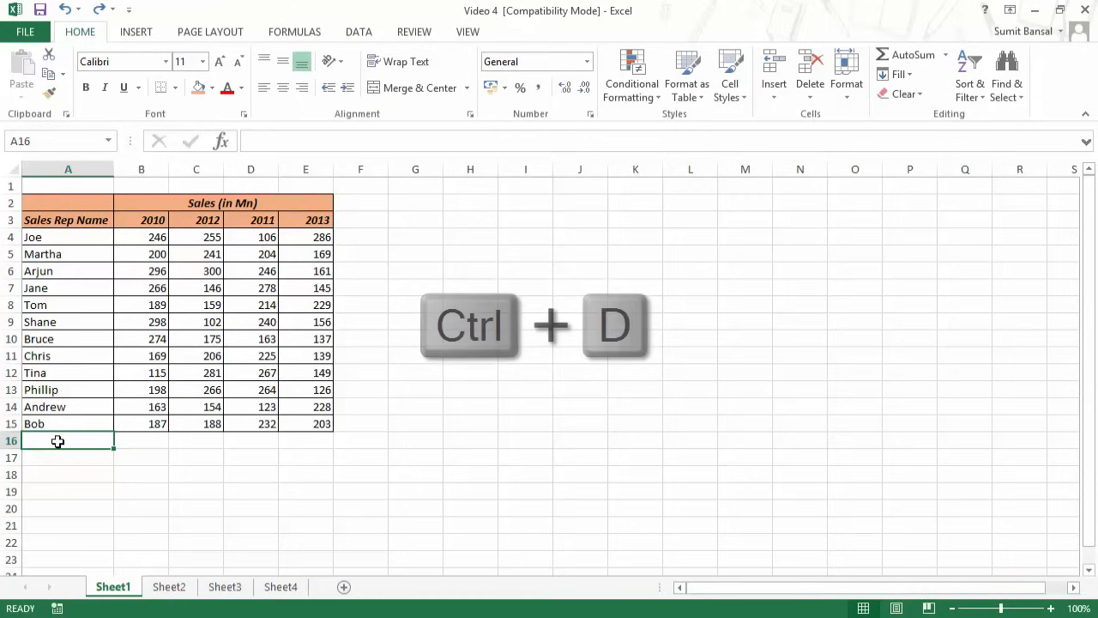
{"action": "key", "text": "ctrl+d"}
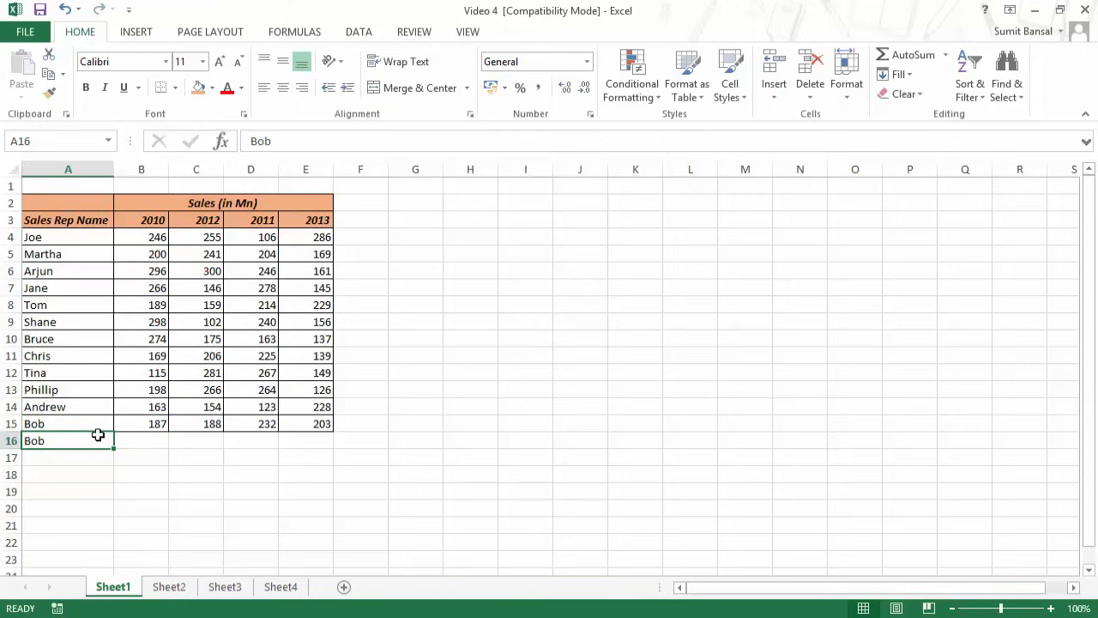
{"action": "left_click", "coordinate": [352, 424]}
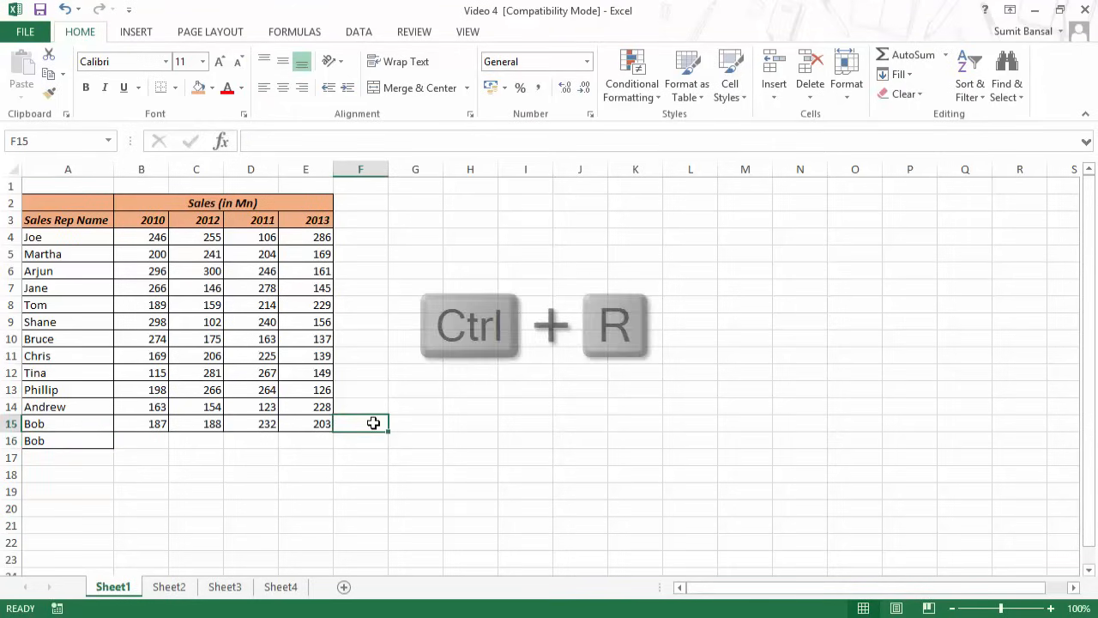
{"action": "key", "text": "ctrl+r"}
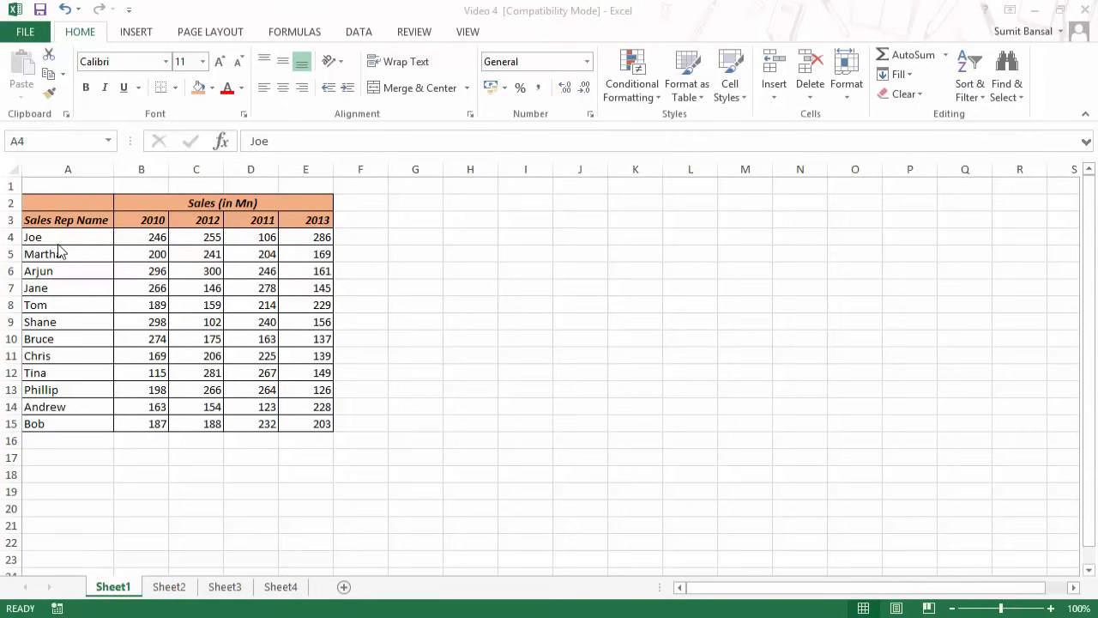
Step: Copy range A4:E8, paste it at cell H4, and undo the paste
{"action": "left_click_drag", "start_coordinate": [44, 240], "coordinate": [300, 312]}
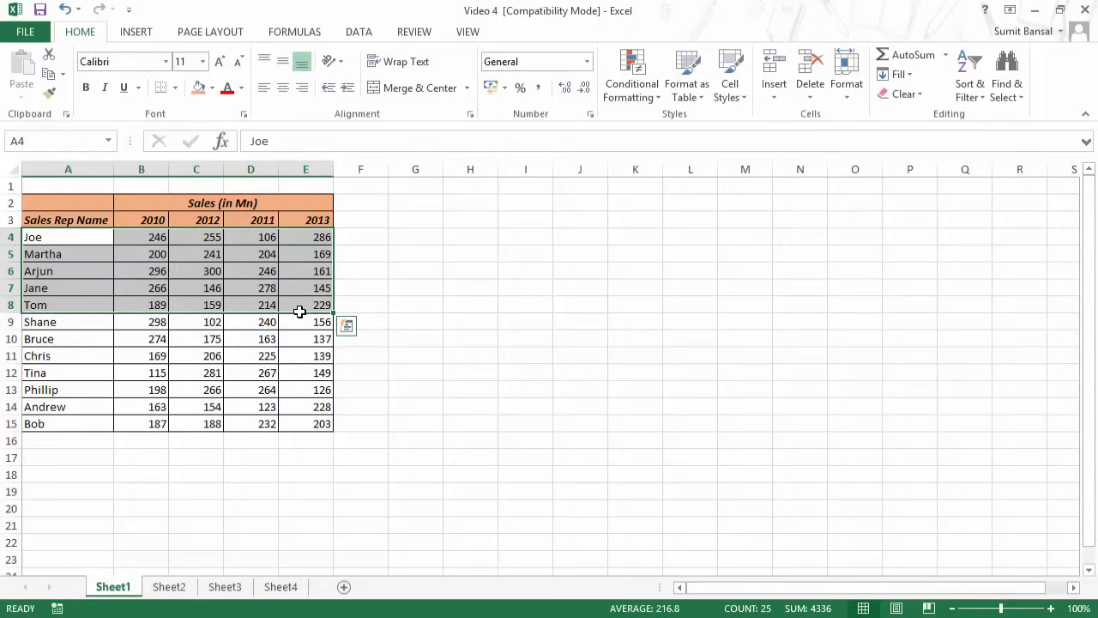
{"action": "key", "text": "ctrl+c"}
{"action": "left_click", "coordinate": [482, 233]}
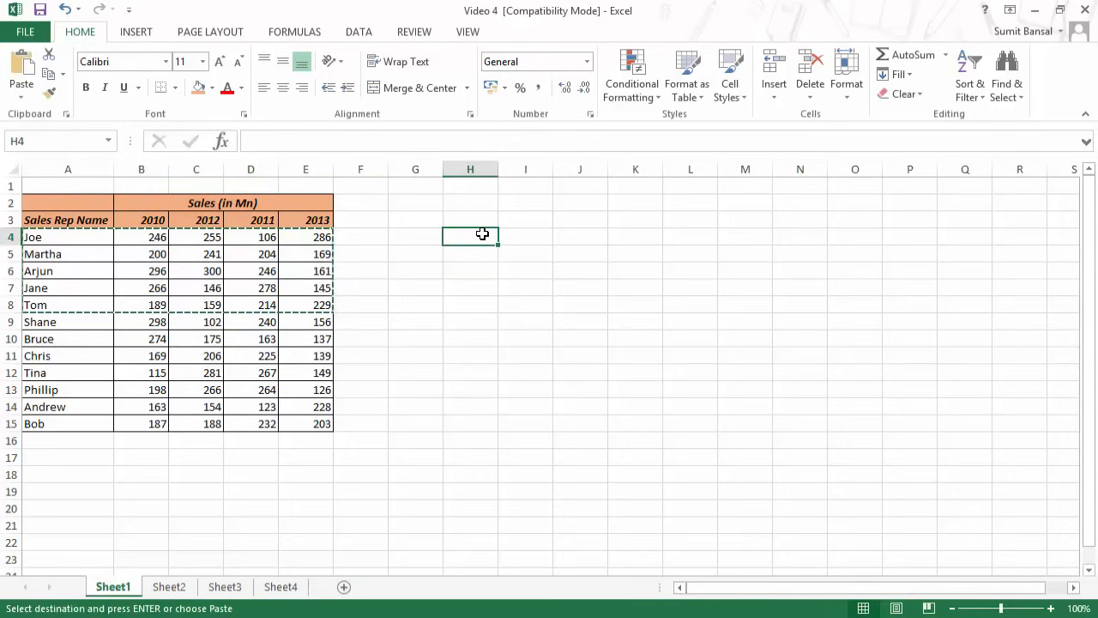
{"action": "key", "text": "ctrl+v"}
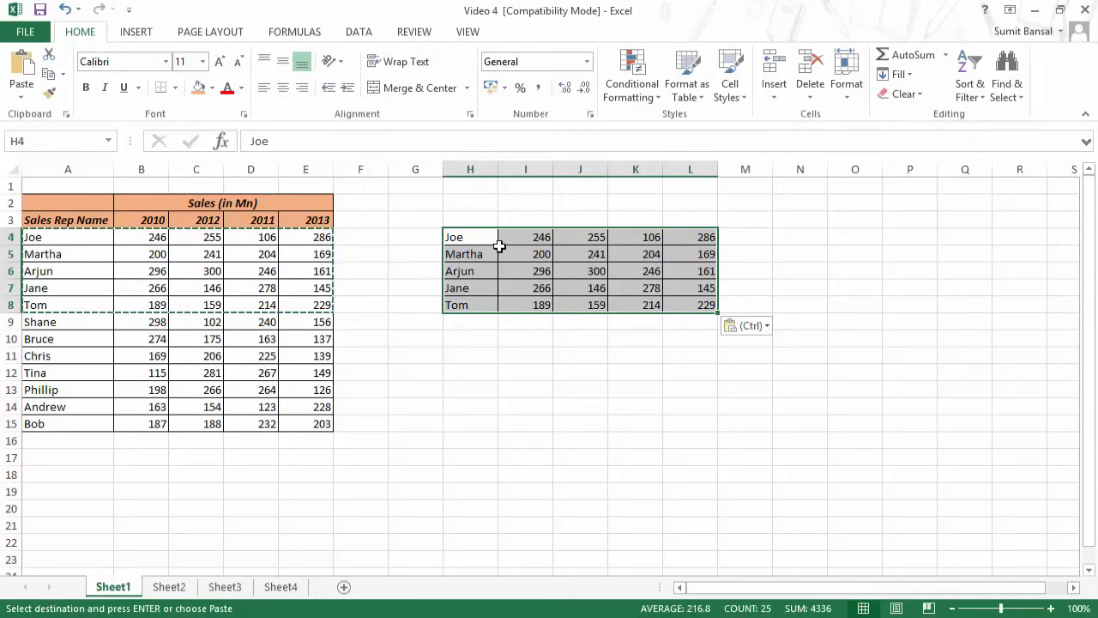
{"action": "key", "text": "ctrl+z"}
Step: Format the empty range H4:L7 with a light blue fill and a thick outside border
{"action": "left_click_drag", "start_coordinate": [493, 246], "coordinate": [684, 292]}
{"action": "left_click", "coordinate": [212, 87]}
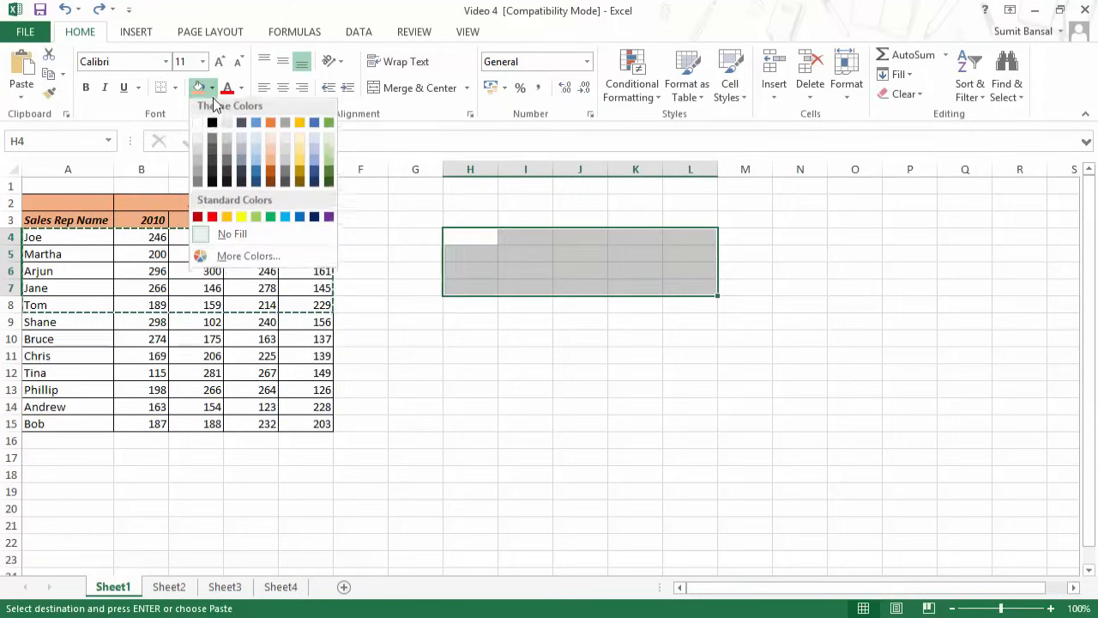
{"action": "left_click", "coordinate": [258, 155]}
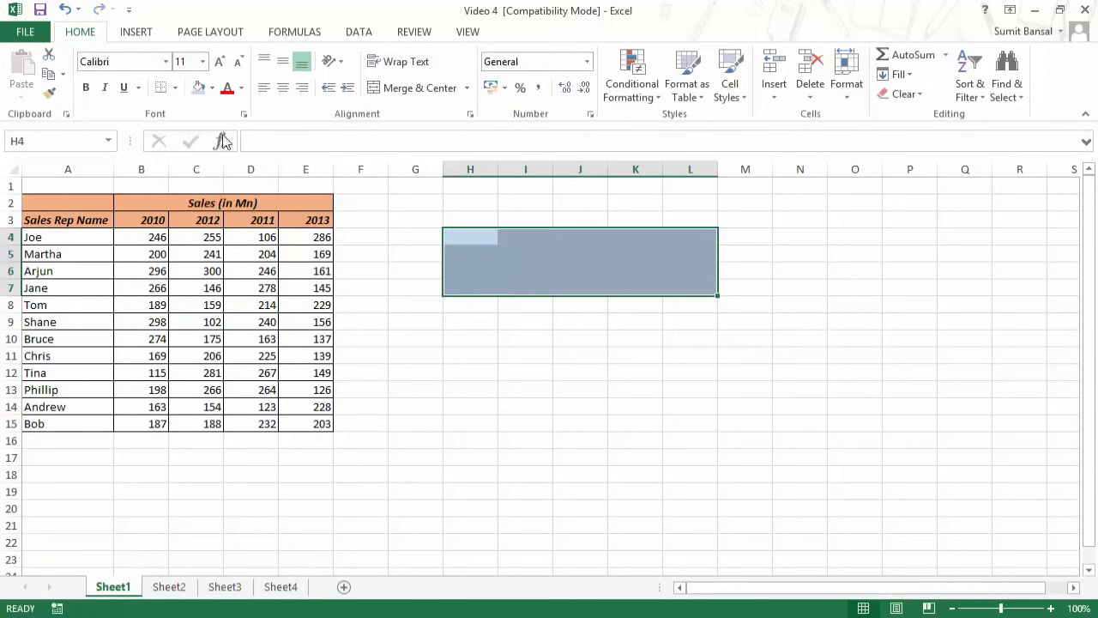
{"action": "left_click", "coordinate": [175, 88]}
{"action": "left_click", "coordinate": [192, 274]}
{"action": "left_click", "coordinate": [689, 340]}
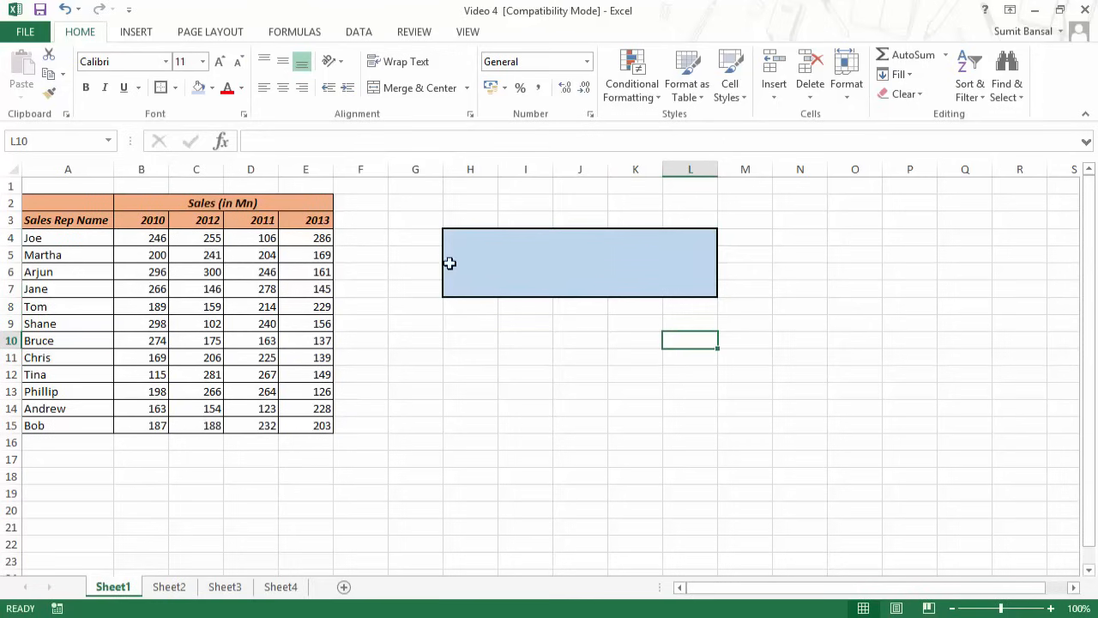
Step: Copy range A4:E7 and paste it over the formatted range starting at cell H4
{"action": "left_click_drag", "start_coordinate": [75, 242], "coordinate": [311, 284]}
{"action": "key", "text": "ctrl+c"}
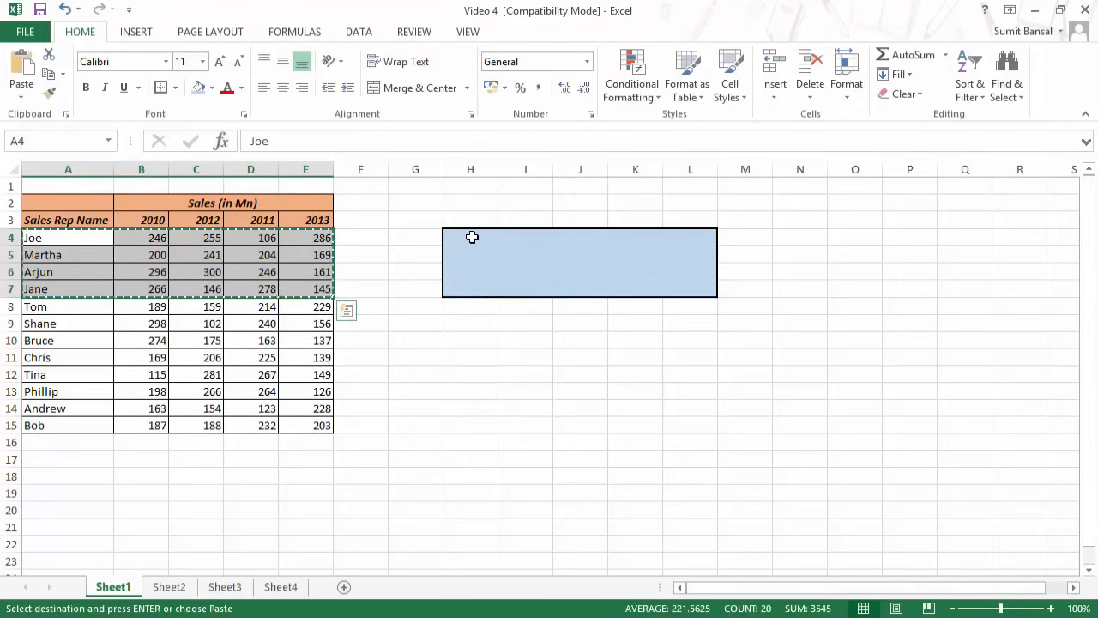
{"action": "left_click", "coordinate": [471, 237]}
{"action": "key", "text": "ctrl+v"}
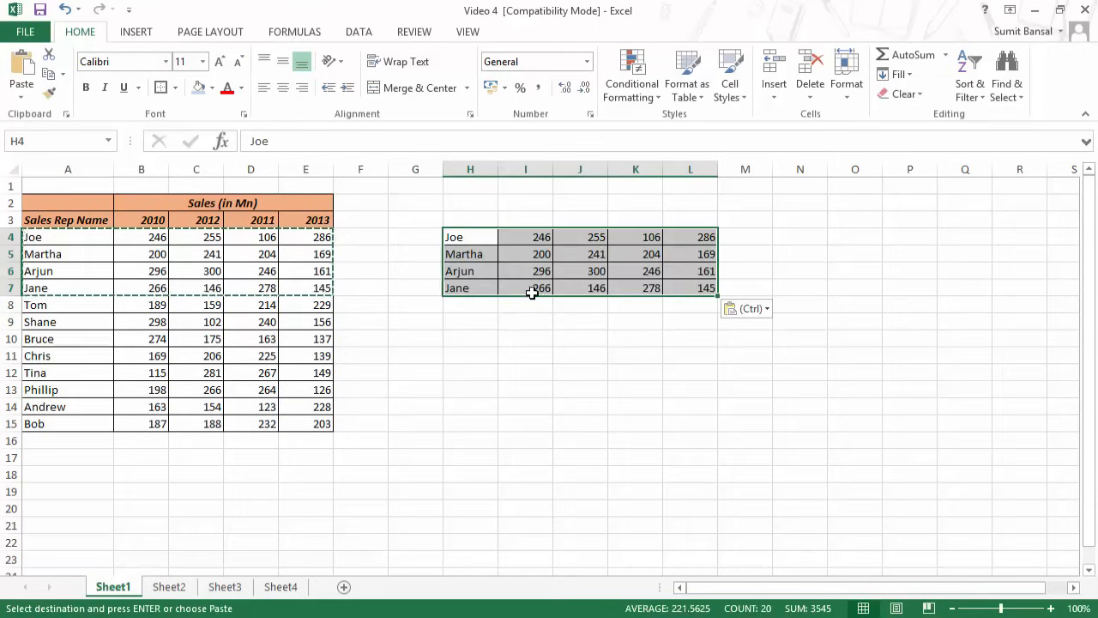
{"action": "left_click", "coordinate": [730, 334]}
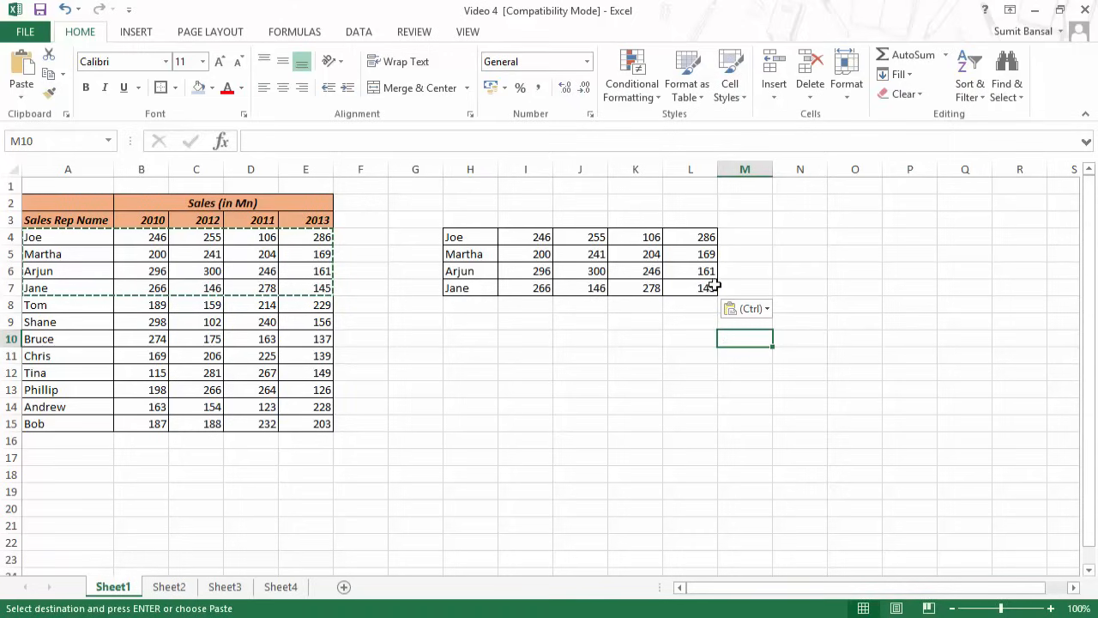
Step: Examine the paste options offered for the pasted range and those of the Paste command
{"action": "left_click", "coordinate": [767, 309]}
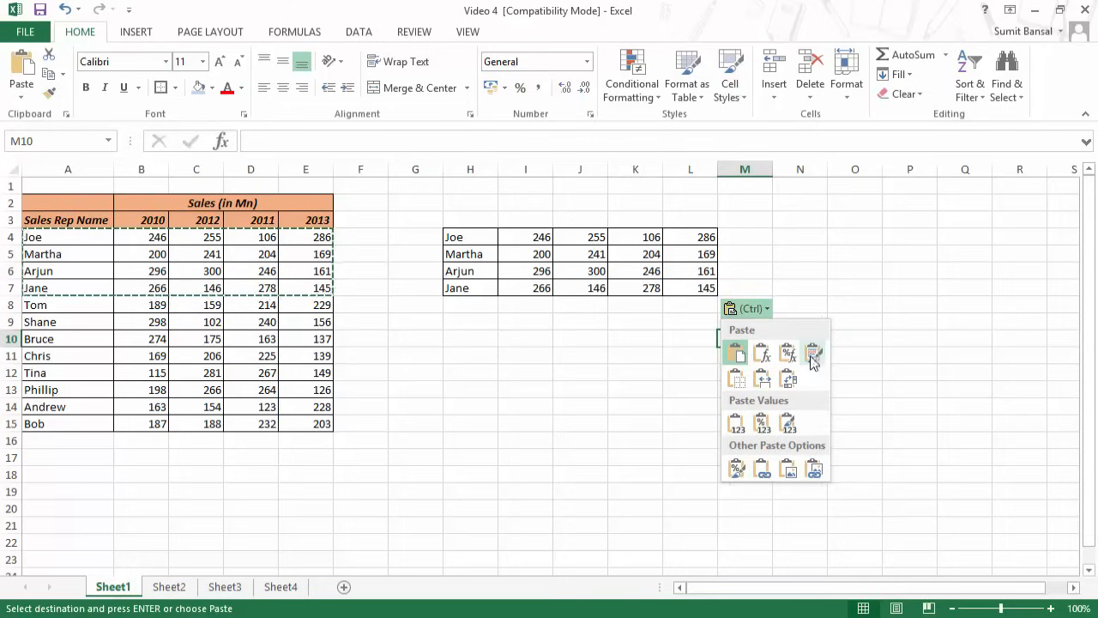
{"action": "left_click", "coordinate": [764, 310]}
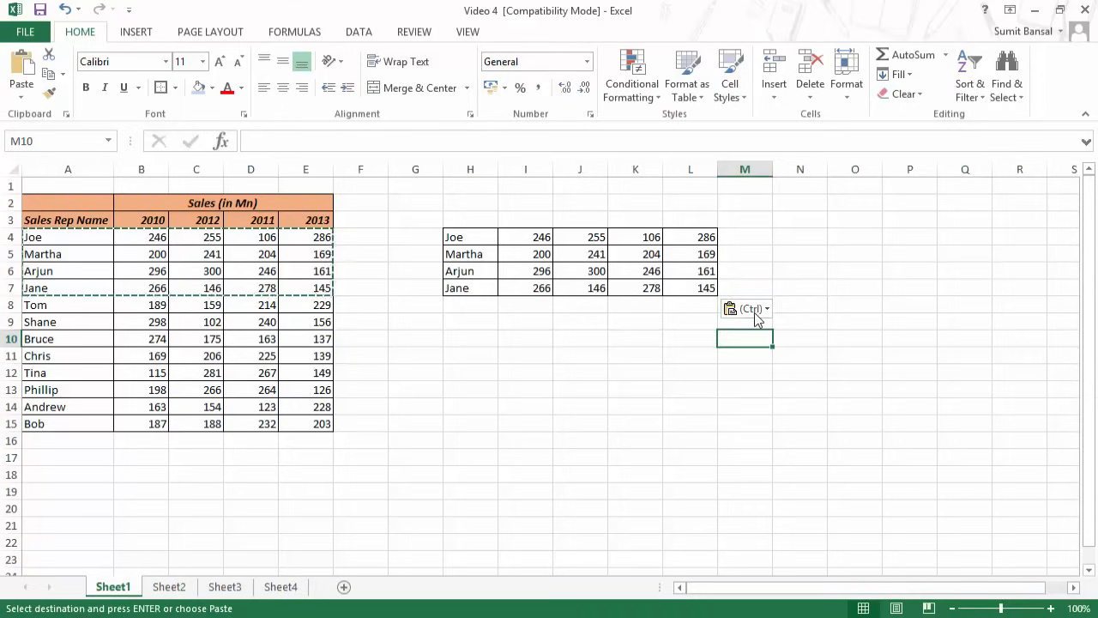
{"action": "left_click", "coordinate": [23, 96]}
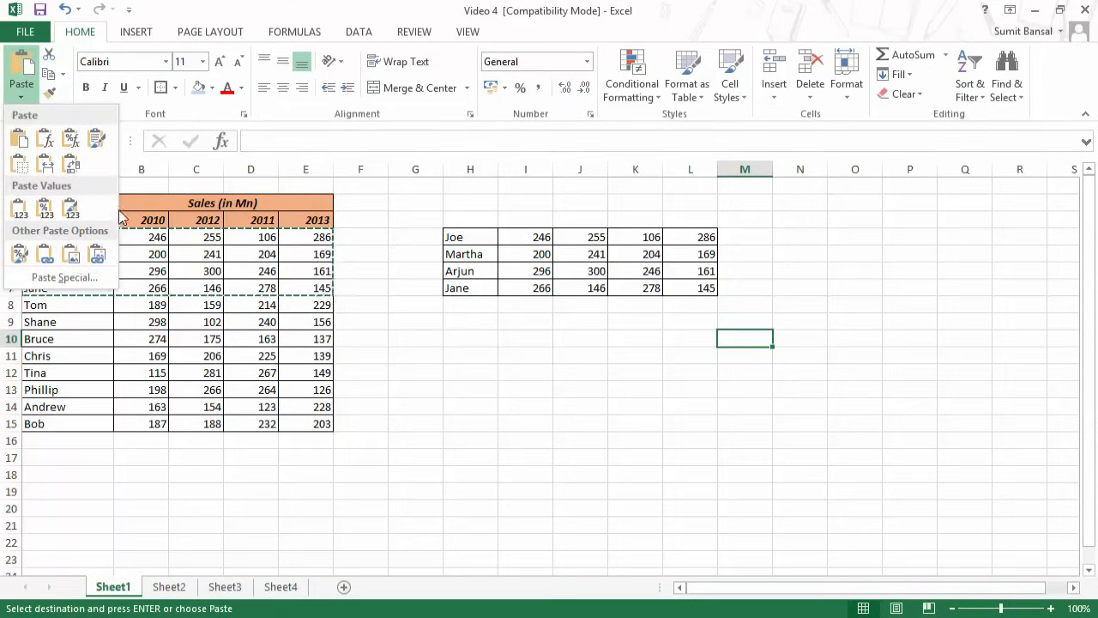
{"action": "left_click", "coordinate": [668, 312]}
Step: Clear all contents and formatting from range H4:L7
{"action": "left_click_drag", "start_coordinate": [470, 237], "coordinate": [705, 282]}
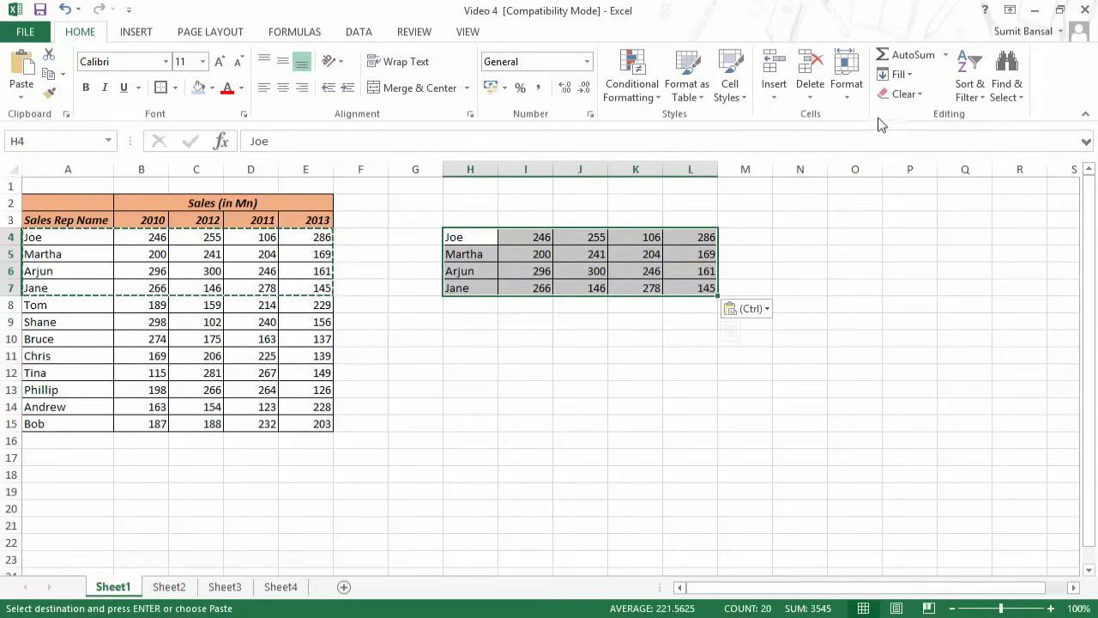
{"action": "left_click", "coordinate": [901, 94]}
{"action": "left_click", "coordinate": [913, 115]}
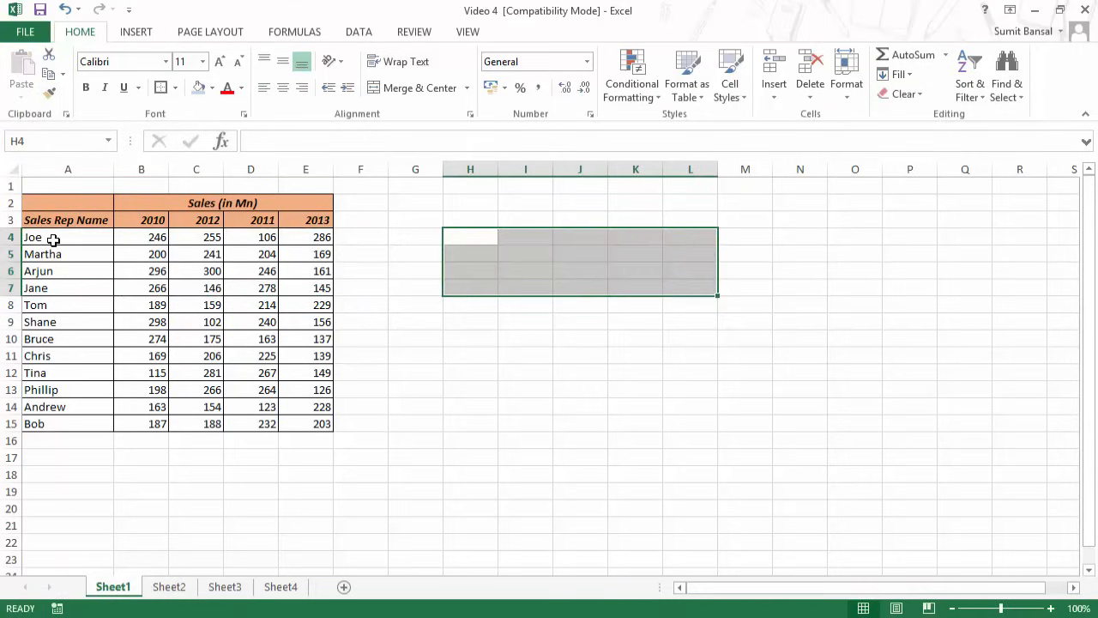
Step: Copy range A4:E7 and paste it at cell H4 using Paste Special with the All option
{"action": "left_click_drag", "start_coordinate": [53, 240], "coordinate": [283, 285]}
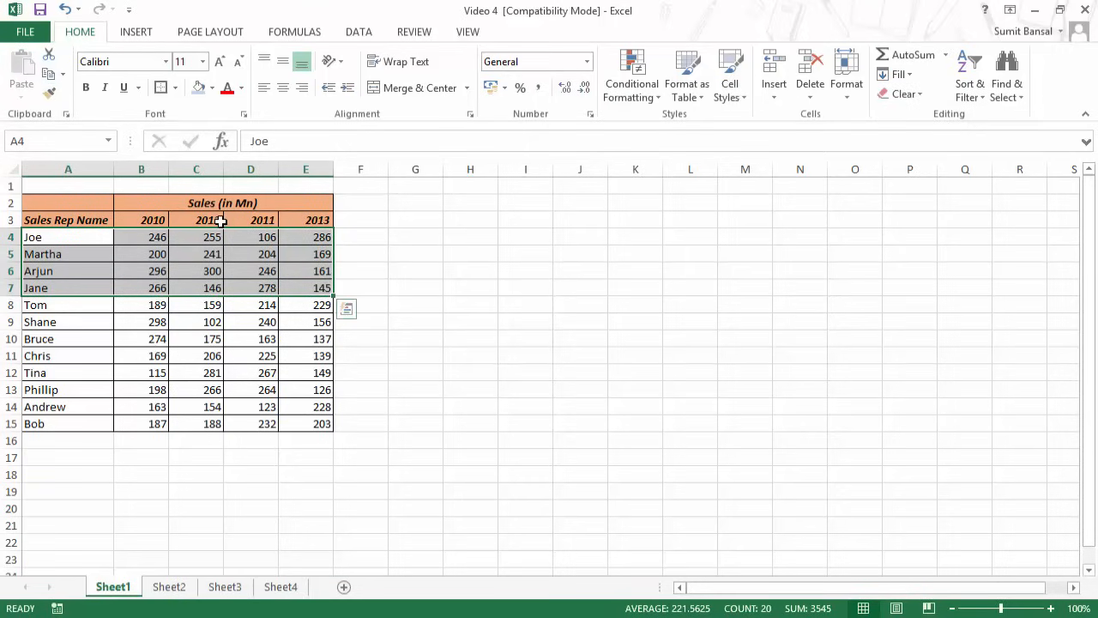
{"action": "key", "text": "ctrl+c"}
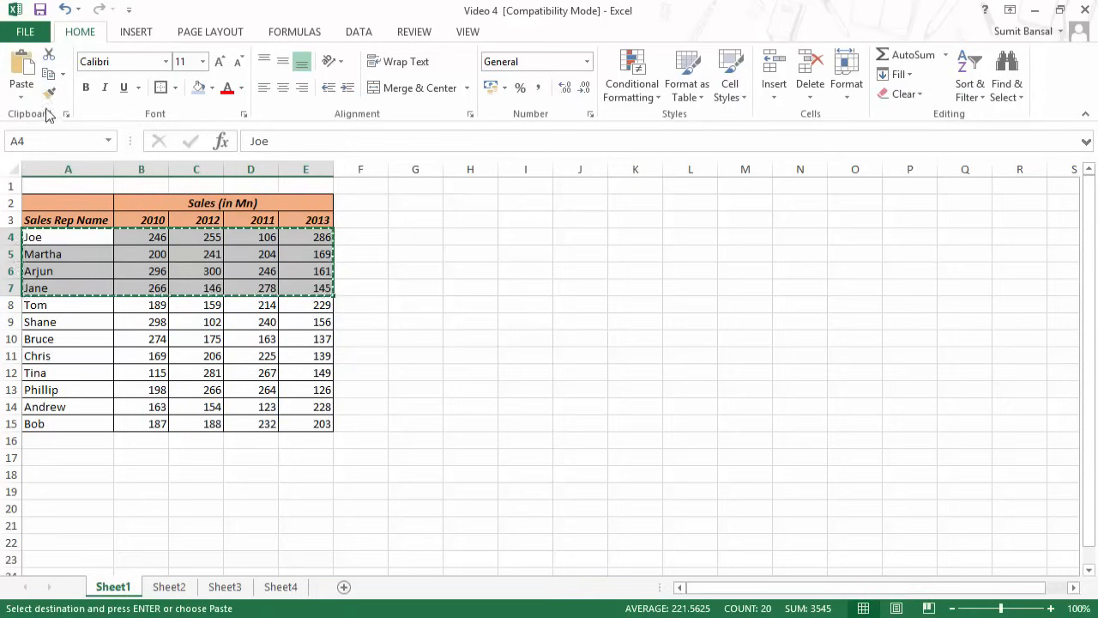
{"action": "left_click", "coordinate": [477, 237]}
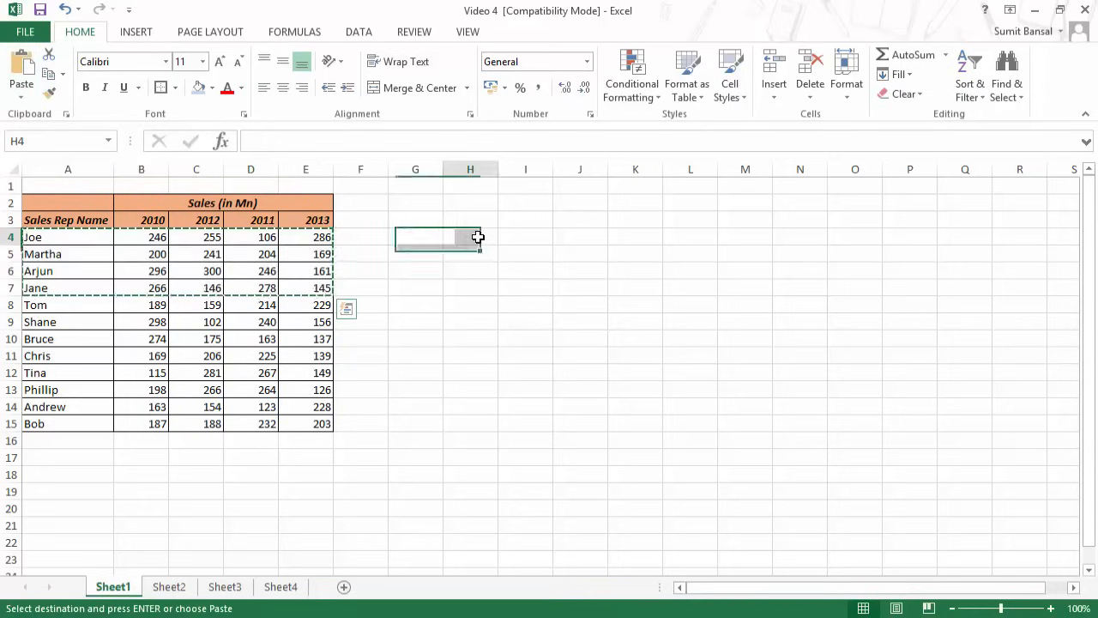
{"action": "left_click", "coordinate": [24, 102]}
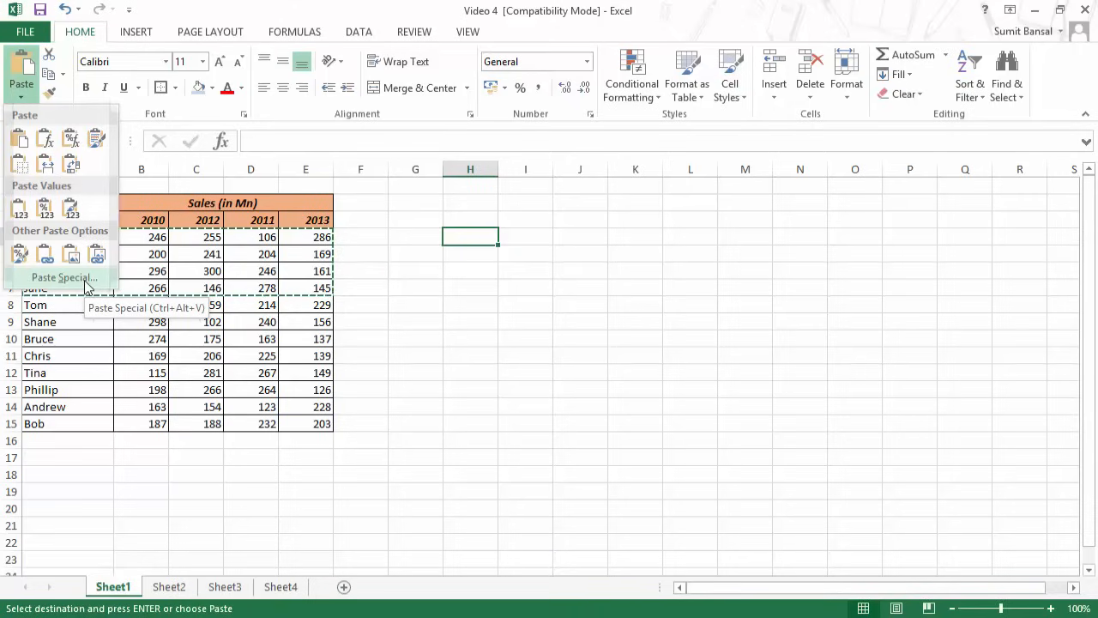
{"action": "left_click", "coordinate": [85, 281]}
{"action": "left_click_drag", "start_coordinate": [608, 216], "coordinate": [585, 207]}
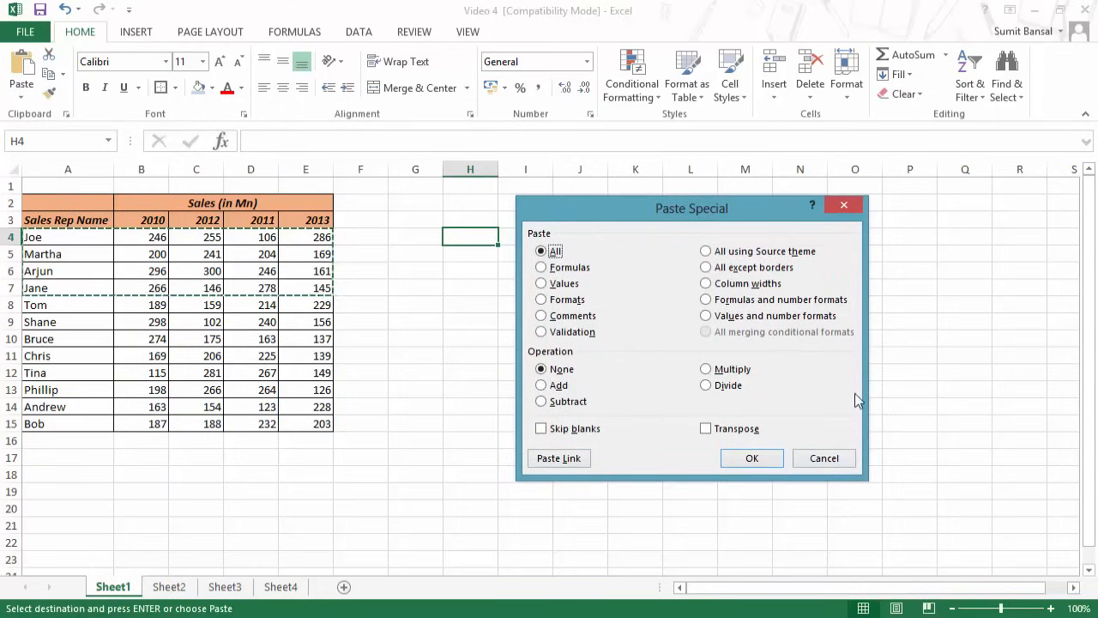
{"action": "left_click_drag", "start_coordinate": [691, 208], "coordinate": [723, 178]}
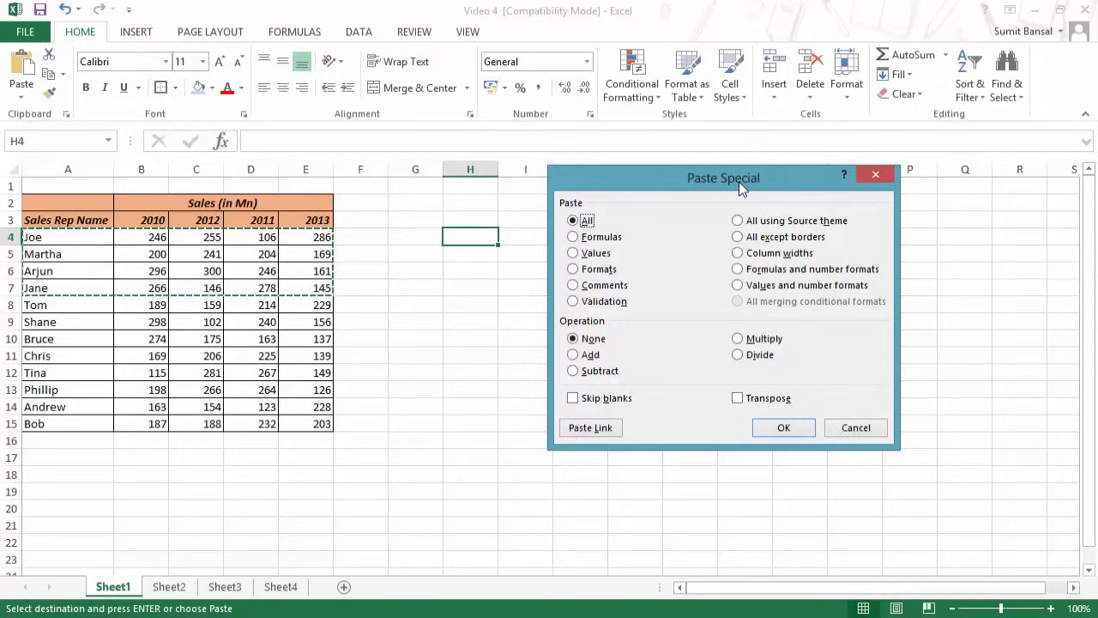
{"action": "left_click_drag", "start_coordinate": [739, 181], "coordinate": [869, 90]}
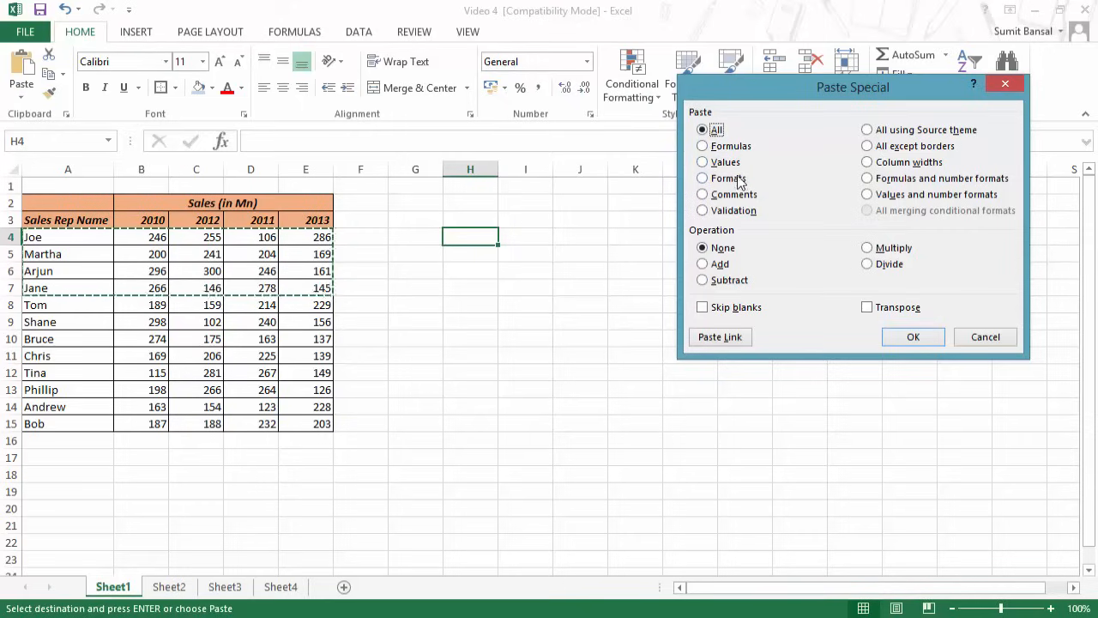
{"action": "left_click", "coordinate": [926, 339]}
Step: Paste only the formats of the copied range A4:E7 at cell H11 using Paste Special
{"action": "left_click_drag", "start_coordinate": [81, 238], "coordinate": [305, 296]}
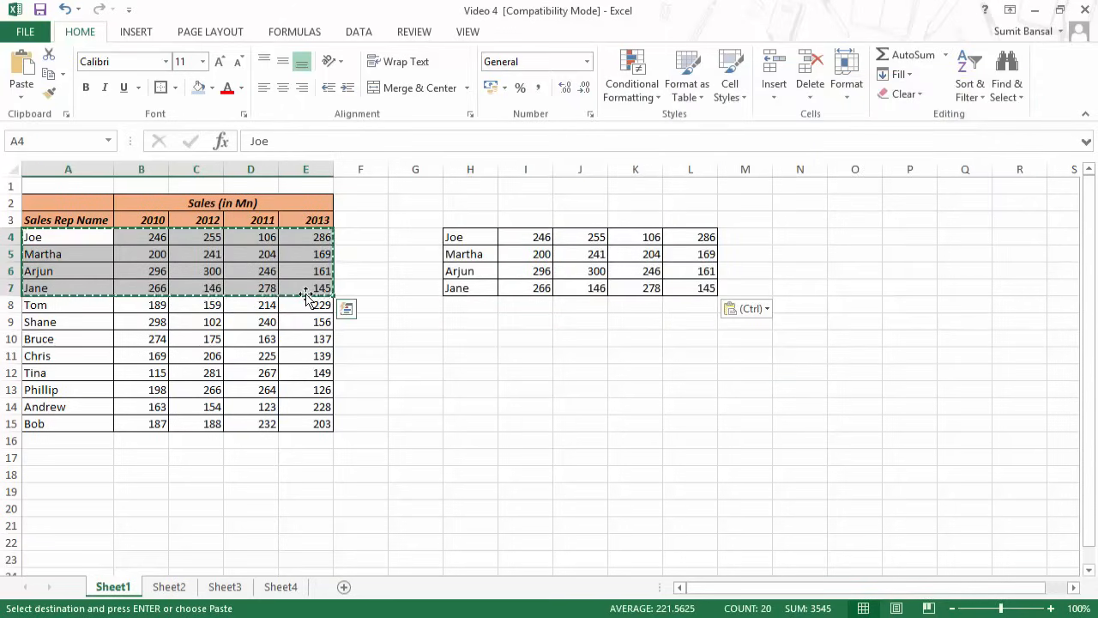
{"action": "left_click", "coordinate": [468, 355]}
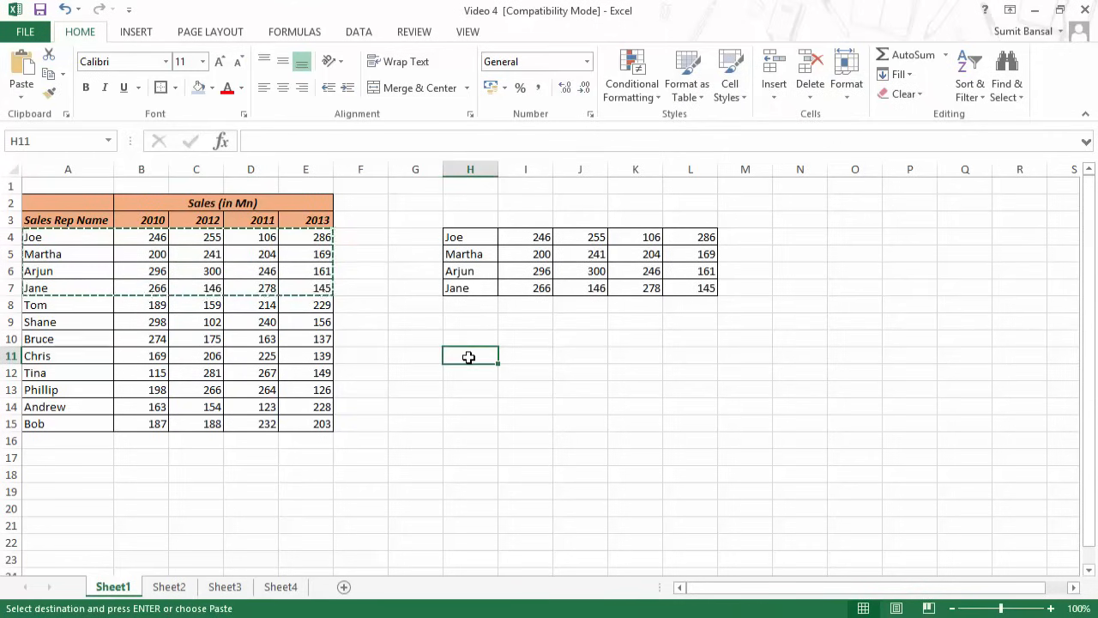
{"action": "left_click", "coordinate": [22, 98]}
{"action": "left_click", "coordinate": [52, 277]}
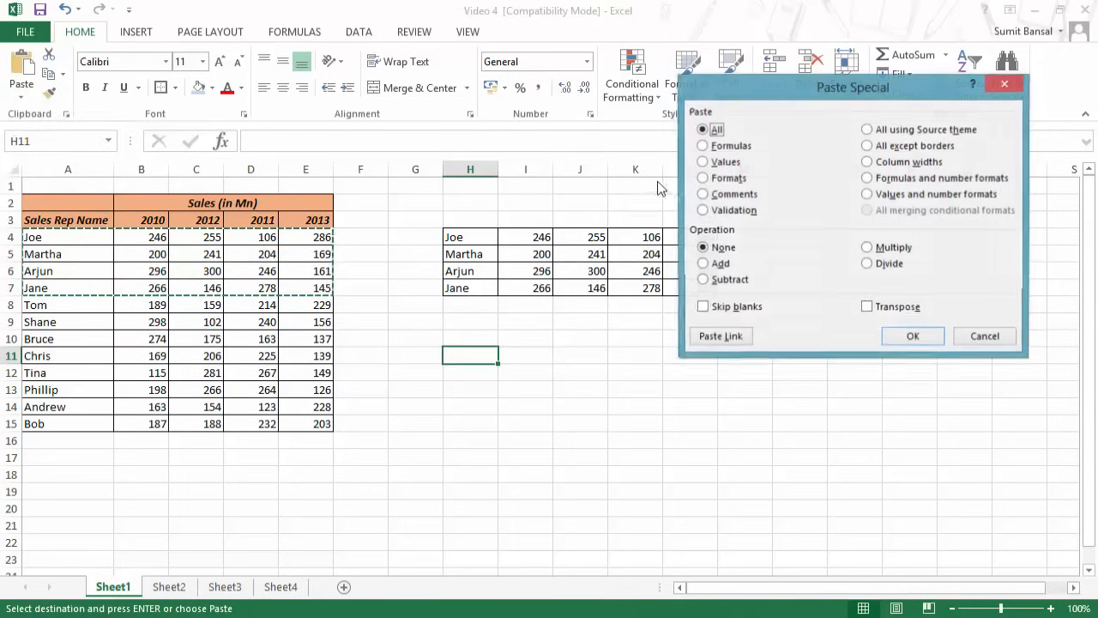
{"action": "left_click", "coordinate": [730, 181]}
{"action": "left_click", "coordinate": [909, 337]}
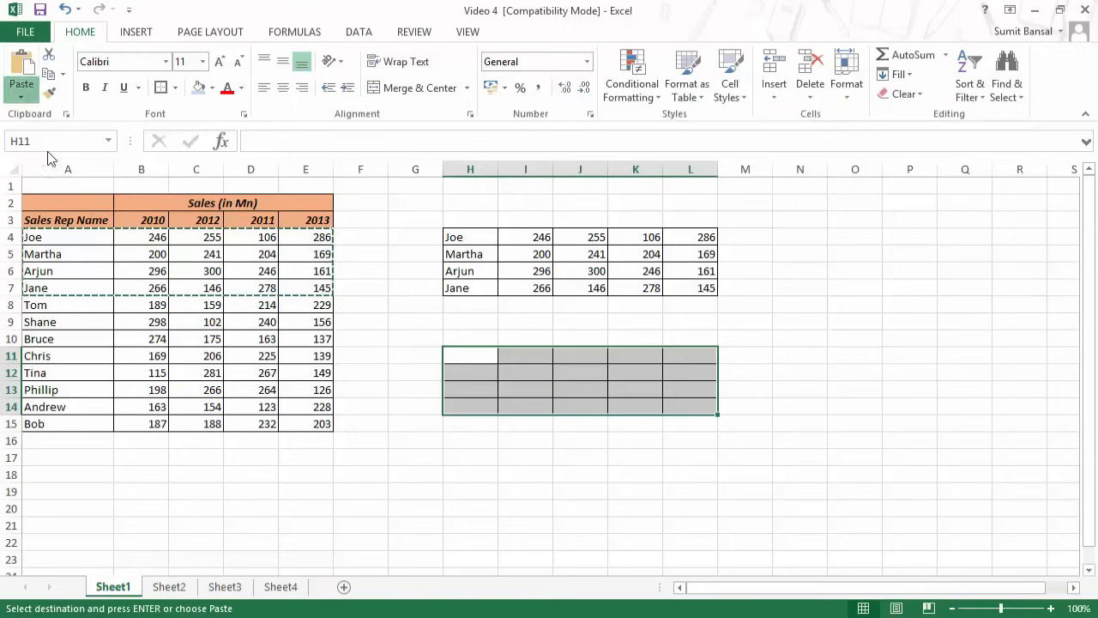
Step: Paste the copied range into H11:L14 using Paste Special with All and no operation, then clear all from that range
{"action": "left_click", "coordinate": [22, 97]}
{"action": "left_click", "coordinate": [58, 275]}
{"action": "key", "text": "ctrl+alt+v"}
{"action": "left_click_drag", "start_coordinate": [761, 90], "coordinate": [792, 66]}
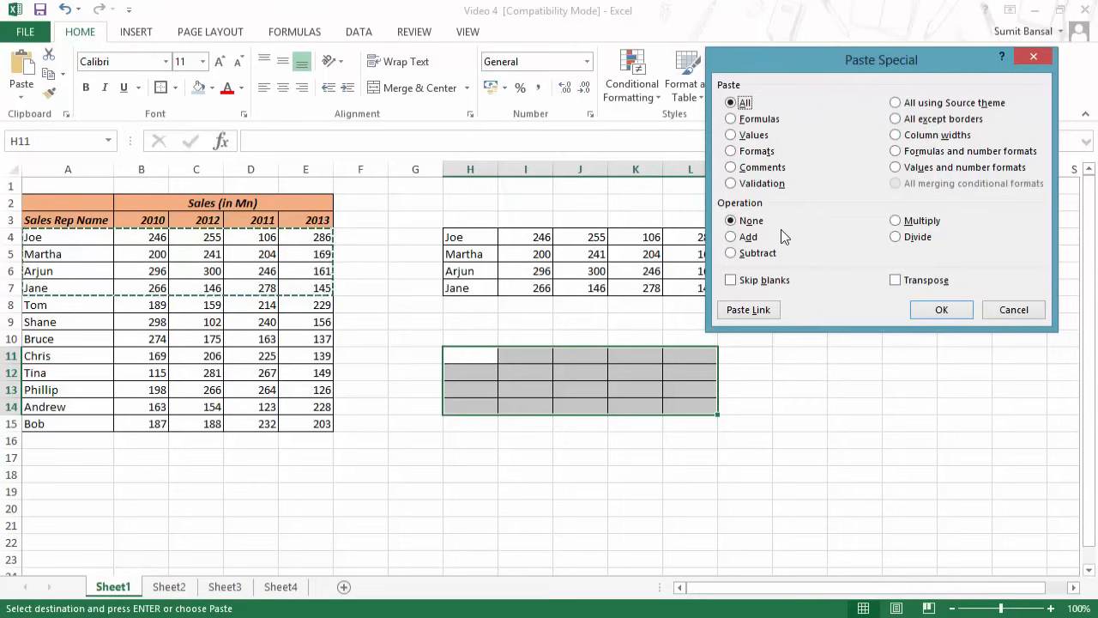
{"action": "left_click", "coordinate": [941, 310]}
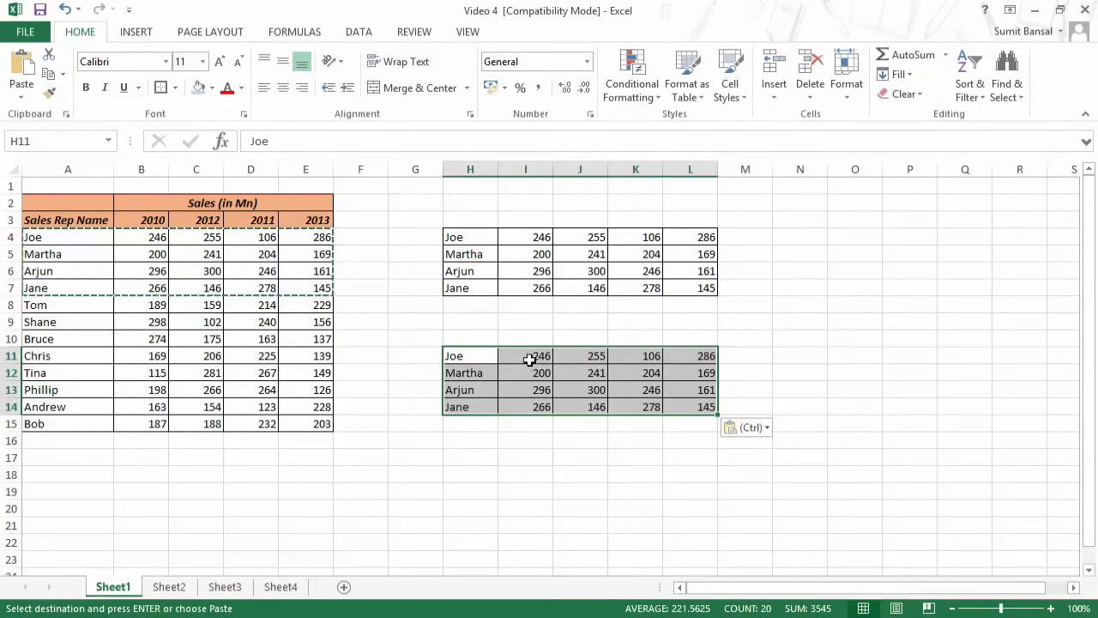
{"action": "left_click", "coordinate": [905, 93]}
{"action": "left_click", "coordinate": [915, 115]}
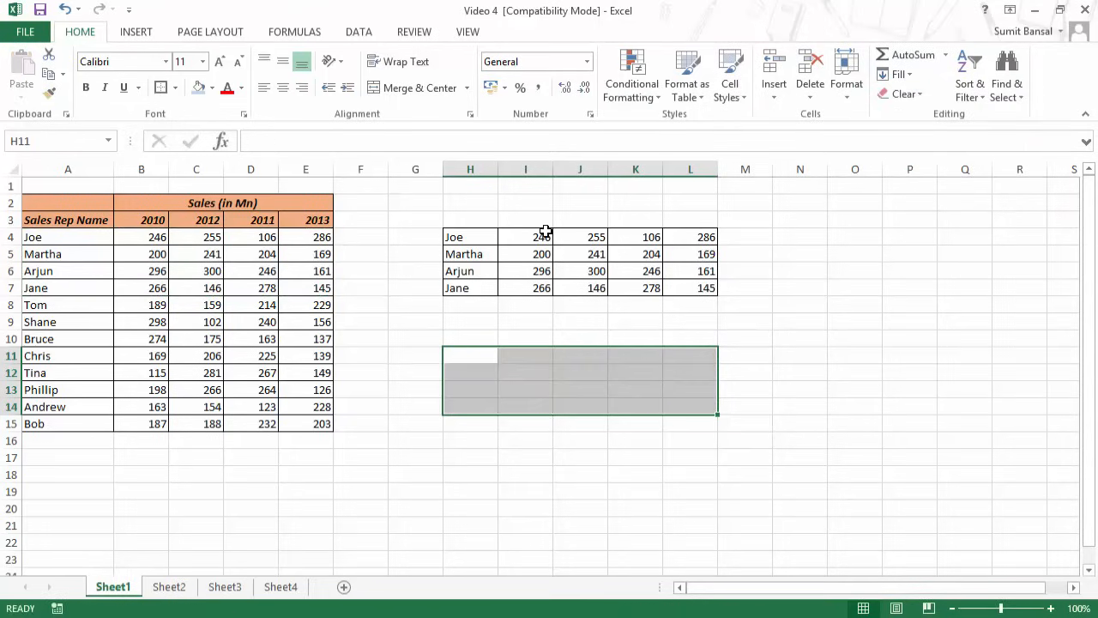
Step: Enter 1000000 in cell L1 as the multiplier for the values in I4:L7
{"action": "left_click_drag", "start_coordinate": [519, 230], "coordinate": [677, 289]}
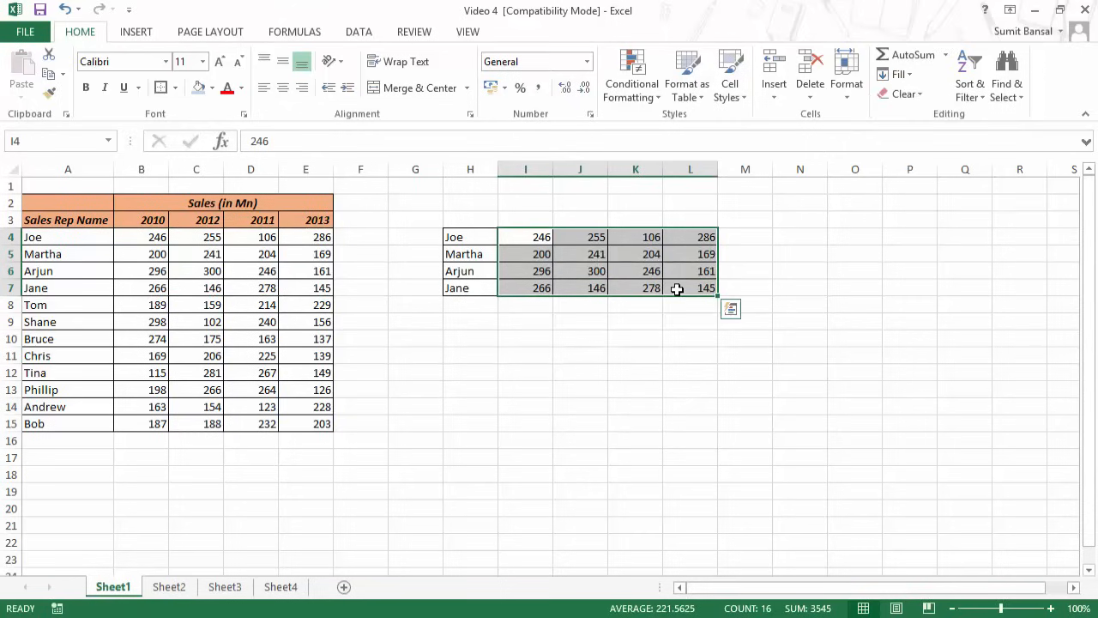
{"action": "left_click", "coordinate": [540, 238]}
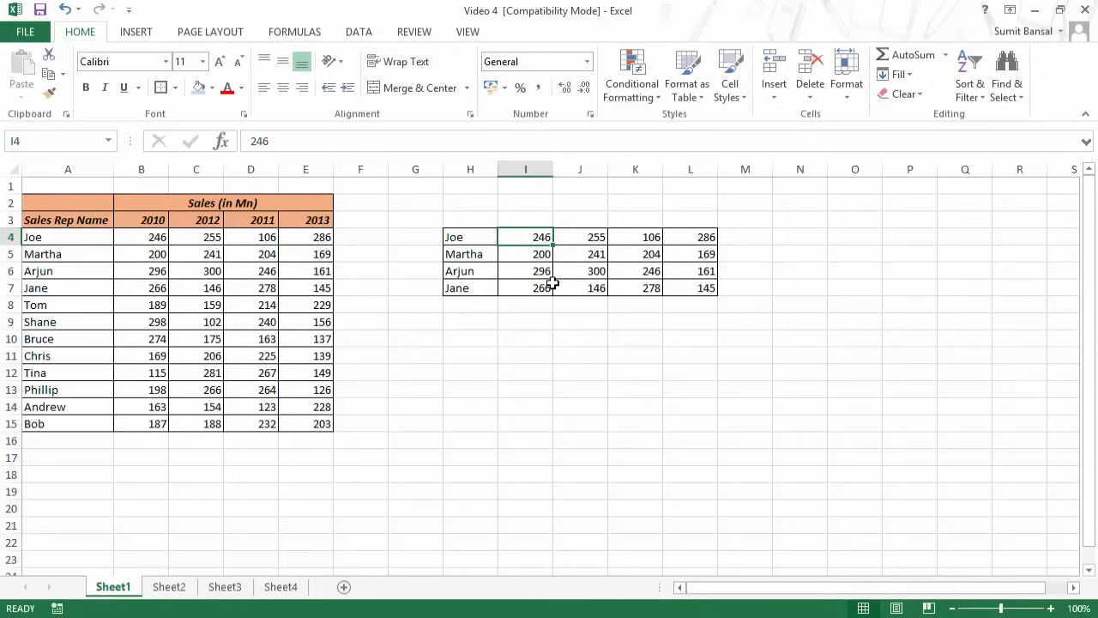
{"action": "left_click", "coordinate": [684, 184]}
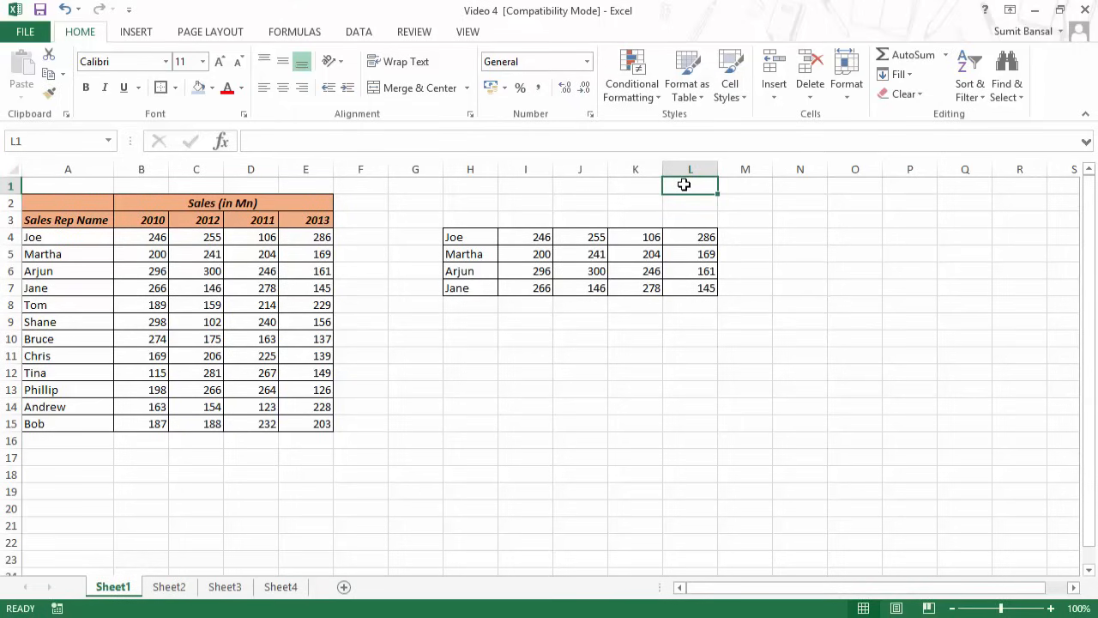
{"action": "type", "text": "1000000"}
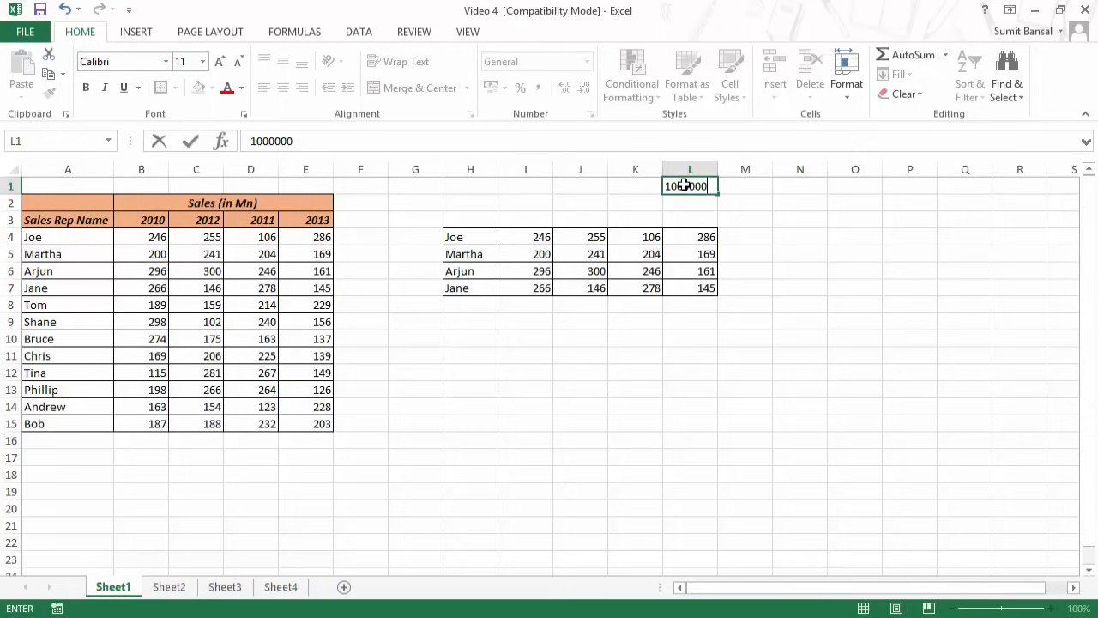
{"action": "key", "text": "ctrl+Return"}
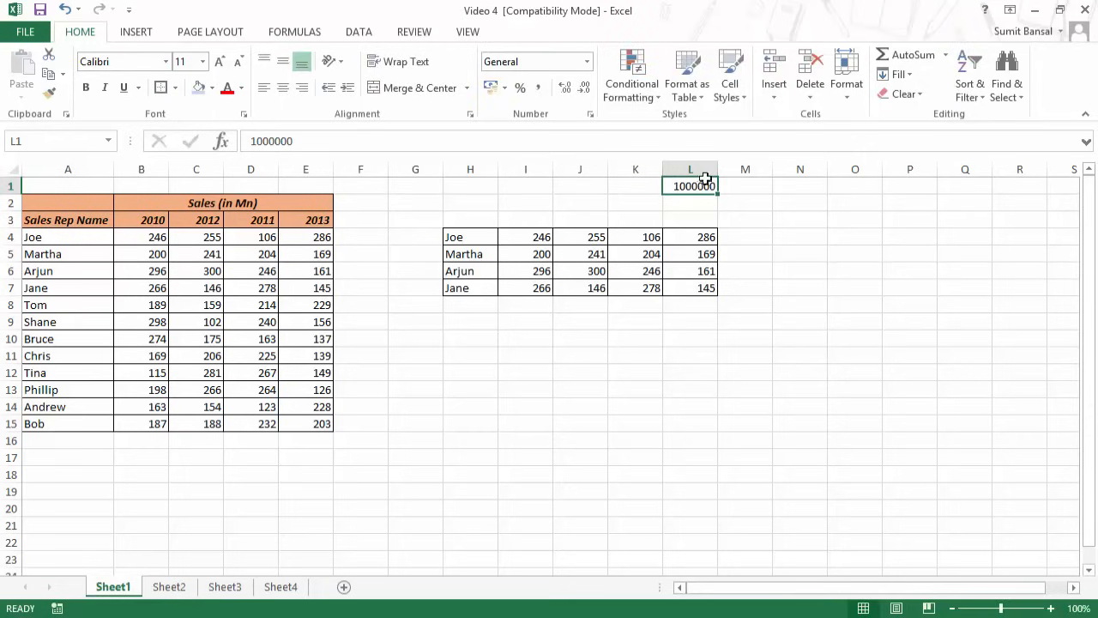
Step: Copy cell L1 and multiply the values in range I4:L7 by it using Paste Special with the Multiply operation
{"action": "left_click_drag", "start_coordinate": [533, 237], "coordinate": [665, 289]}
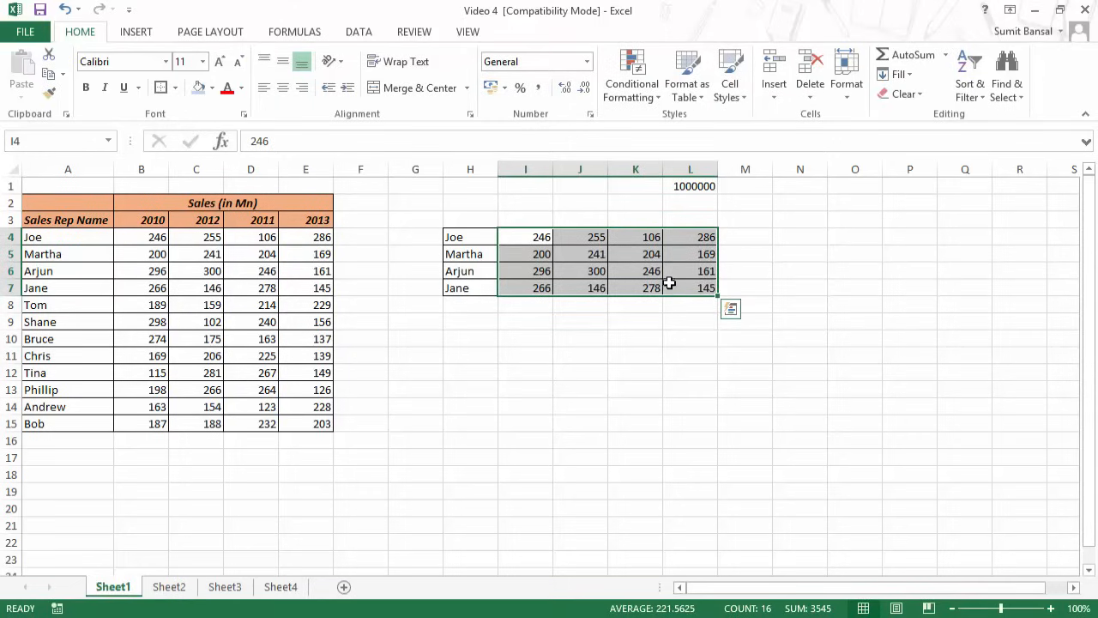
{"action": "left_click", "coordinate": [691, 186]}
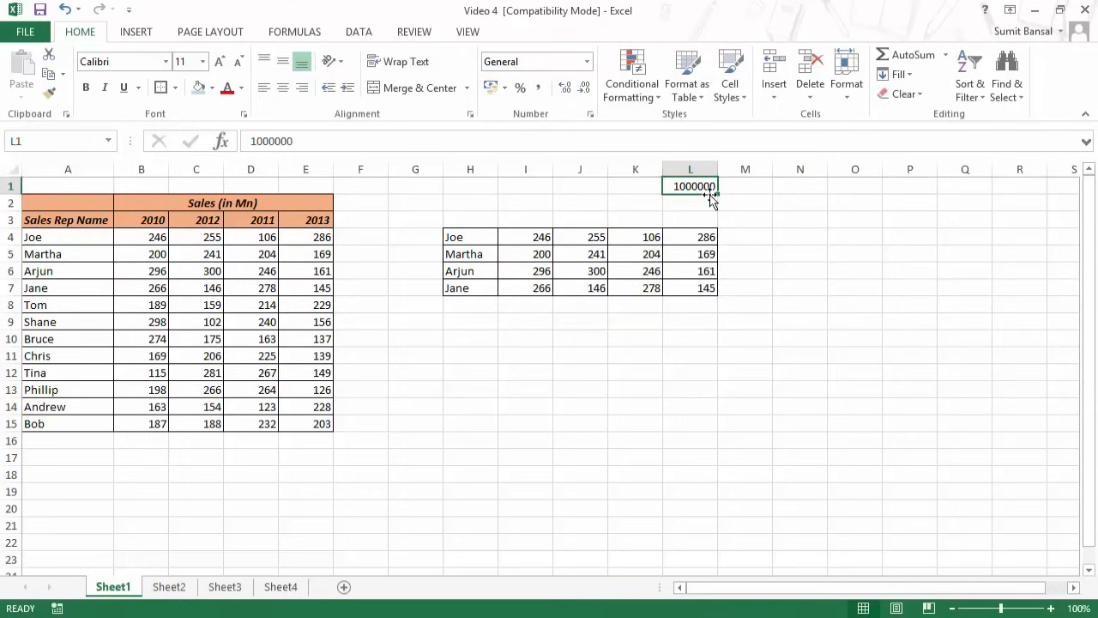
{"action": "key", "text": "ctrl+c"}
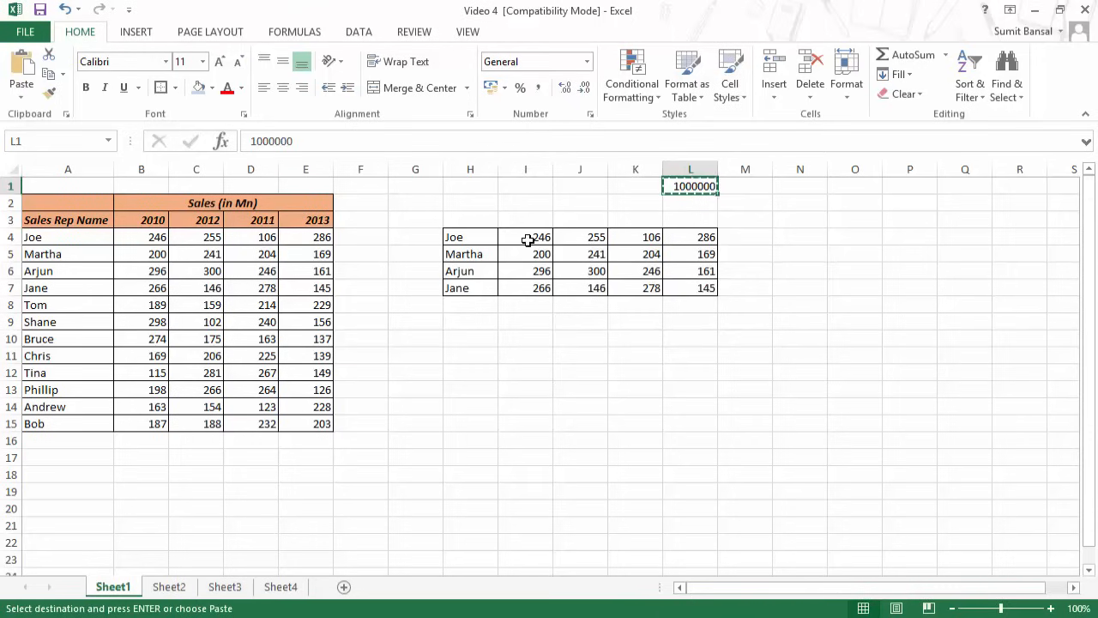
{"action": "left_click_drag", "start_coordinate": [528, 240], "coordinate": [666, 291]}
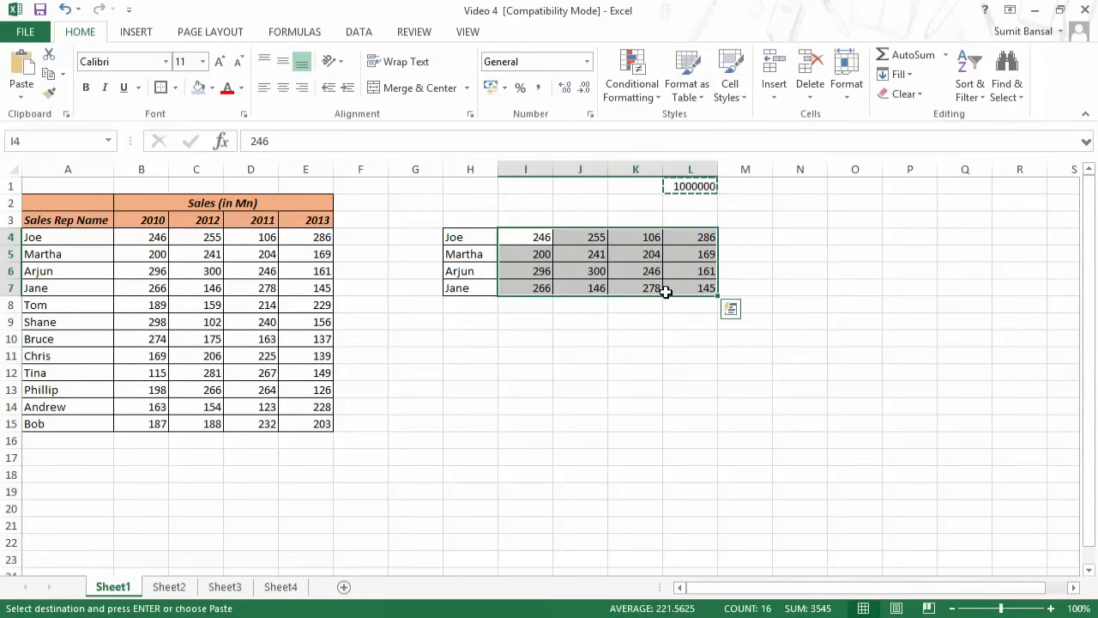
{"action": "left_click", "coordinate": [26, 92]}
{"action": "left_click", "coordinate": [50, 278]}
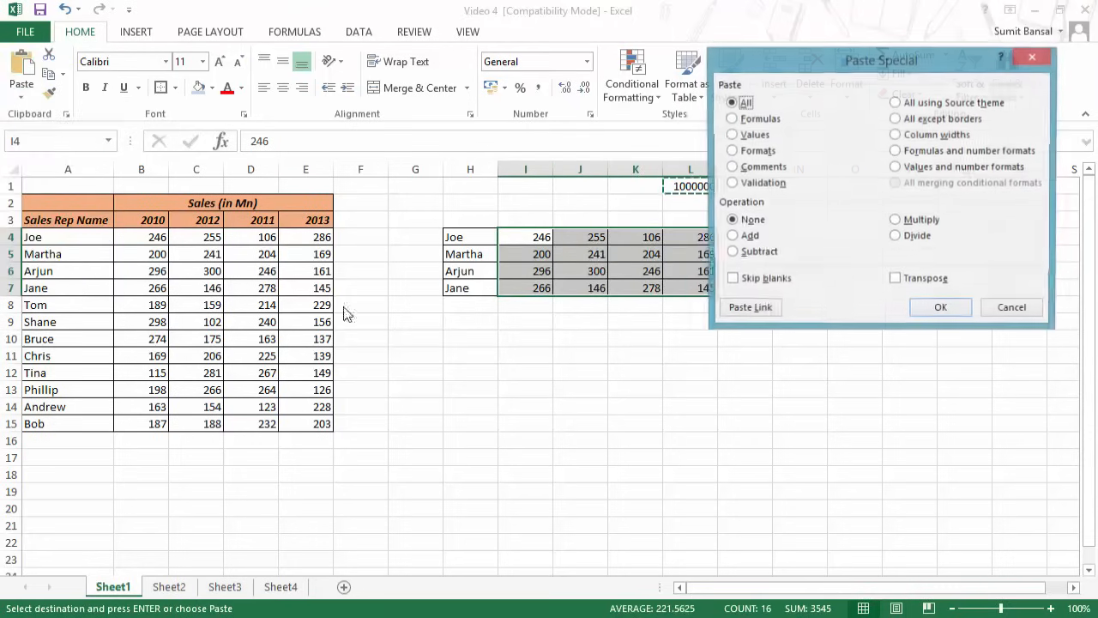
{"action": "left_click_drag", "start_coordinate": [807, 67], "coordinate": [896, 49]}
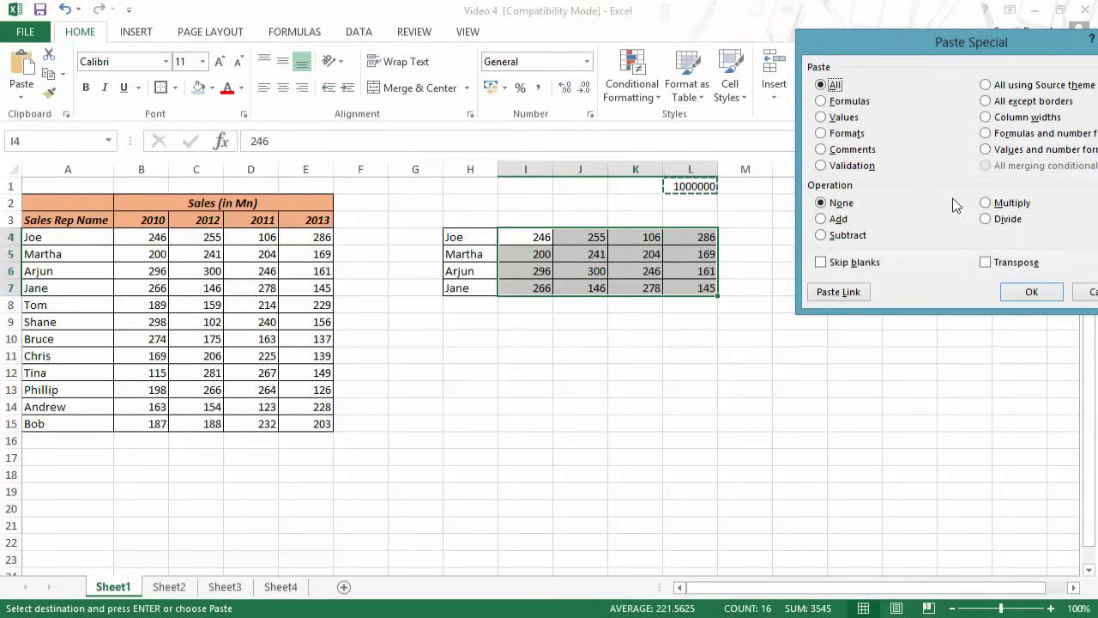
{"action": "left_click", "coordinate": [988, 204]}
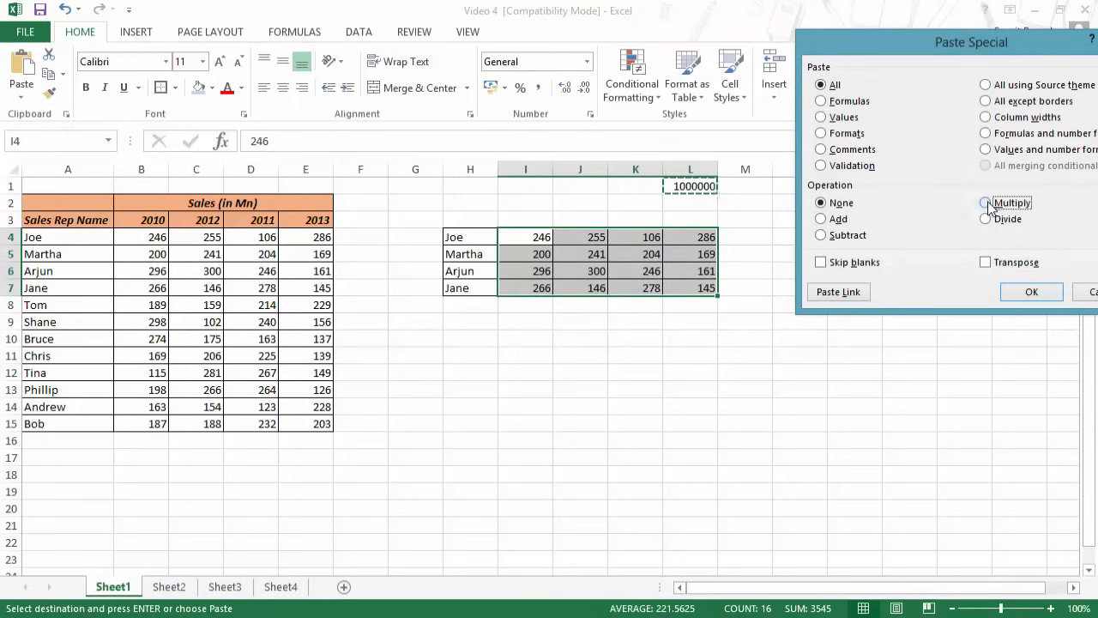
{"action": "left_click", "coordinate": [1031, 293]}
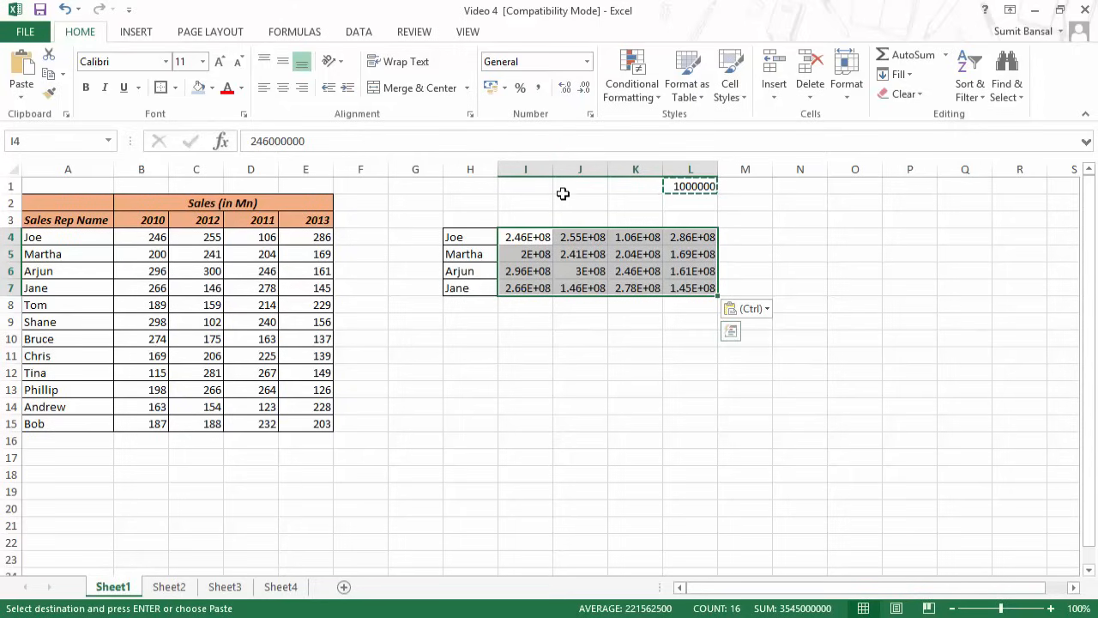
Step: AutoFit the widths of columns I, J, K and L to their contents
{"action": "double_click", "coordinate": [553, 170]}
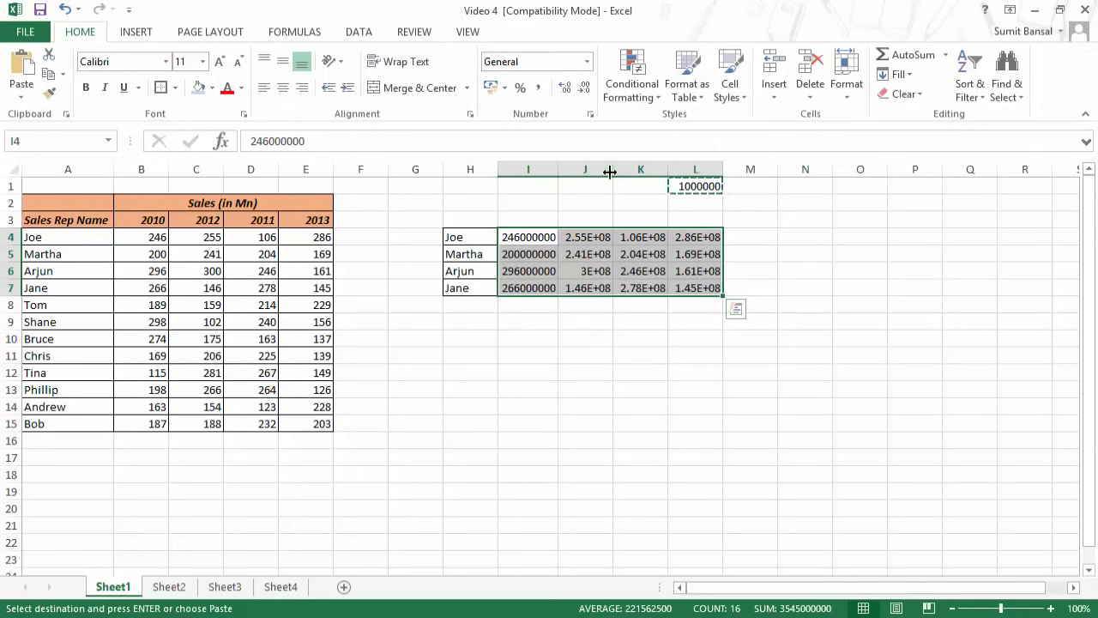
{"action": "double_click", "coordinate": [613, 169]}
{"action": "double_click", "coordinate": [672, 169]}
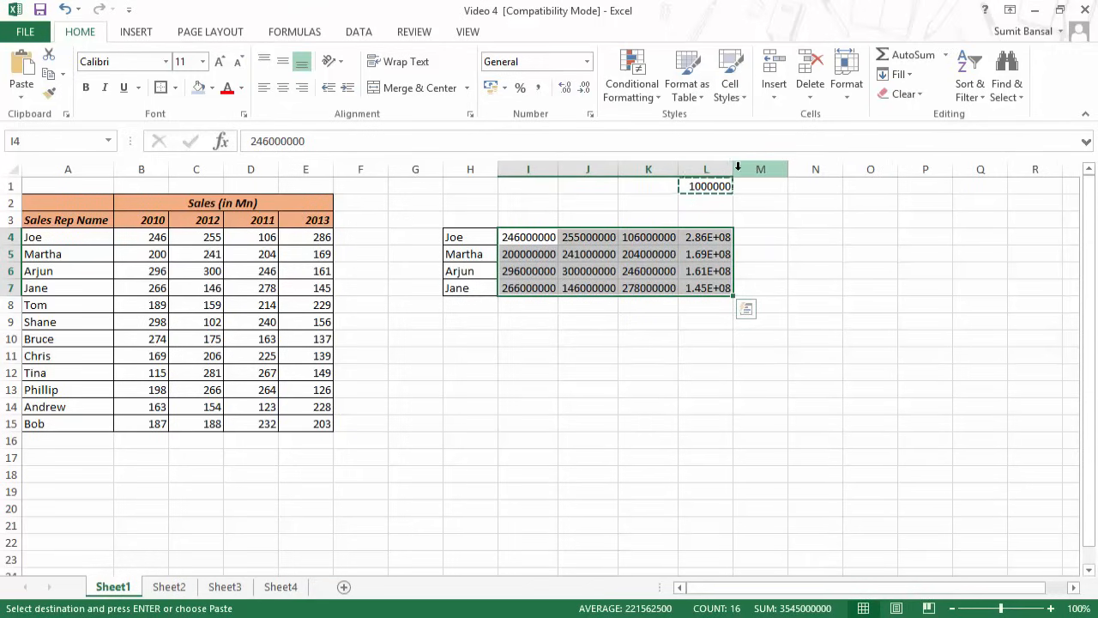
{"action": "double_click", "coordinate": [734, 169]}
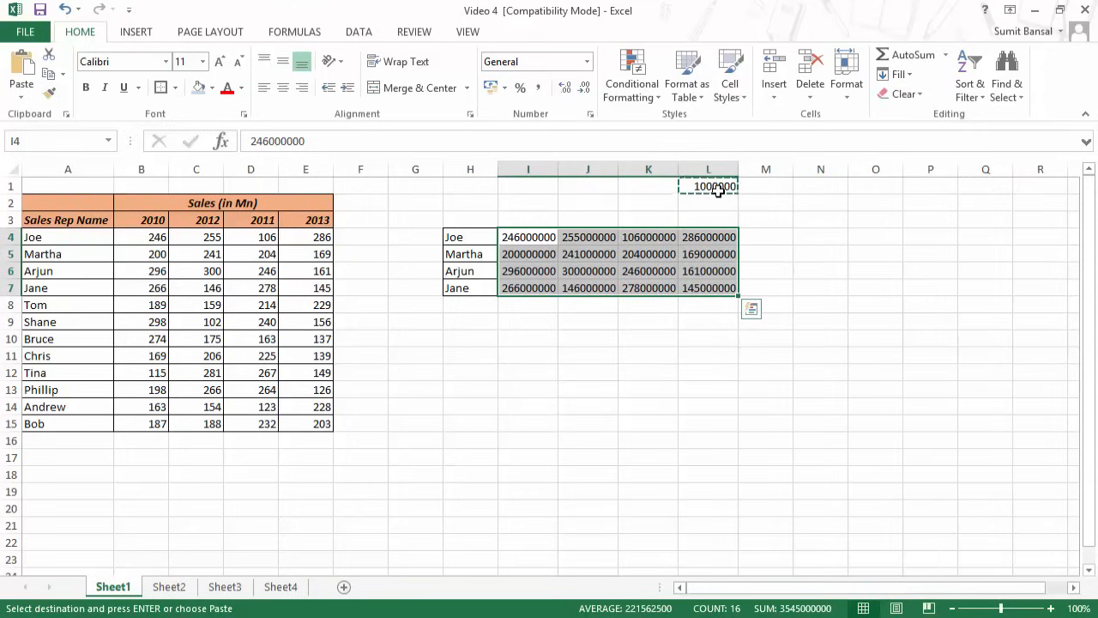
Step: Undo the column width changes and the Paste Special multiplication on I4:L7
{"action": "key", "text": "ctrl+z"}
{"action": "key", "text": "ctrl+z"}
{"action": "key", "text": "ctrl+z"}
{"action": "key", "text": "ctrl+z"}
{"action": "key", "text": "ctrl+z"}
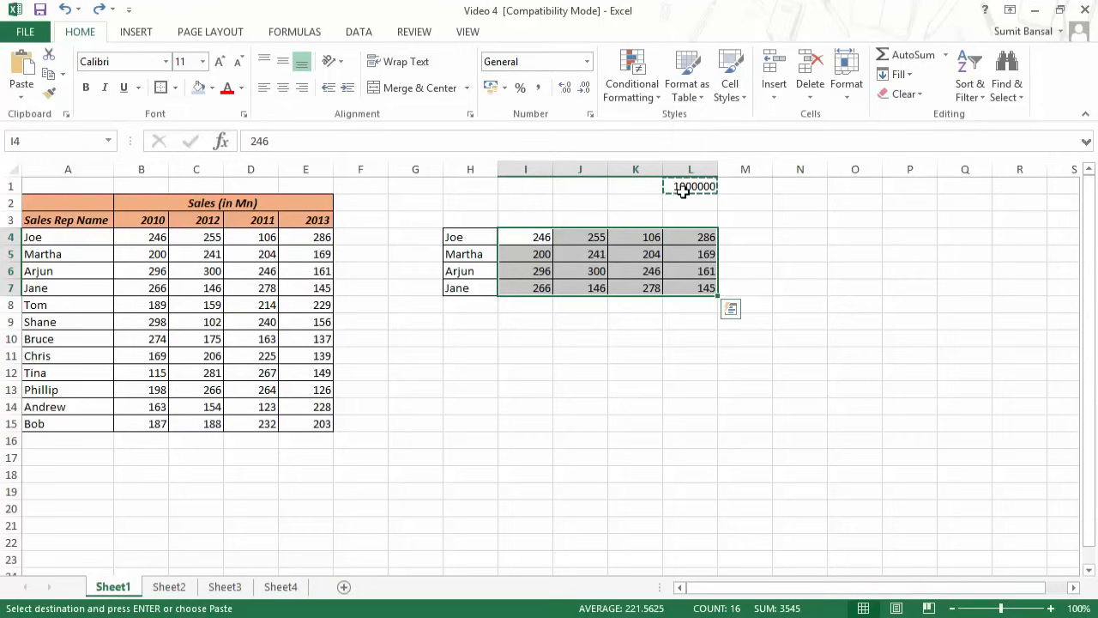
Step: Set cell L1 to 1000 and copy it, with range I4:L7 selected as the paste target
{"action": "type", "text": "100"}
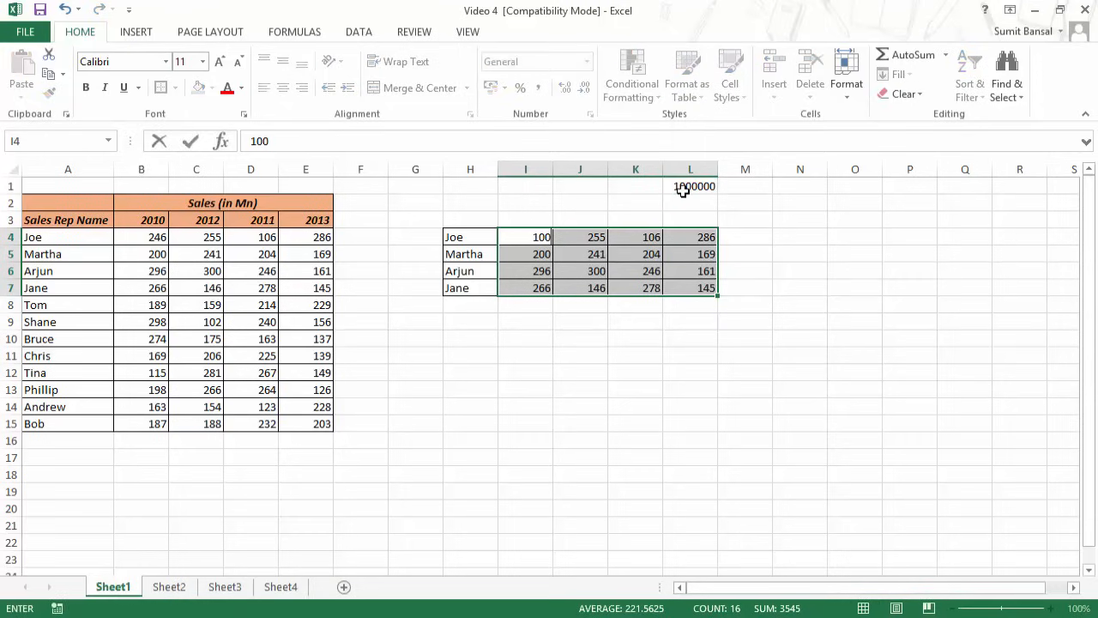
{"action": "key", "text": "Escape"}
{"action": "left_click", "coordinate": [682, 191]}
{"action": "type", "text": "100"}
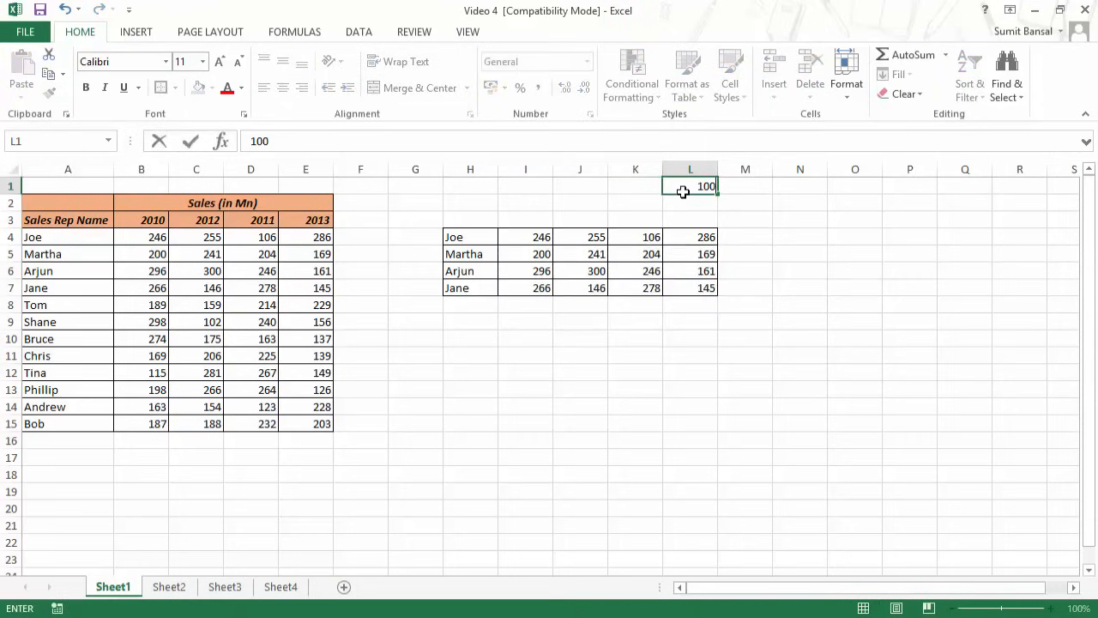
{"action": "key", "text": "ctrl+Return"}
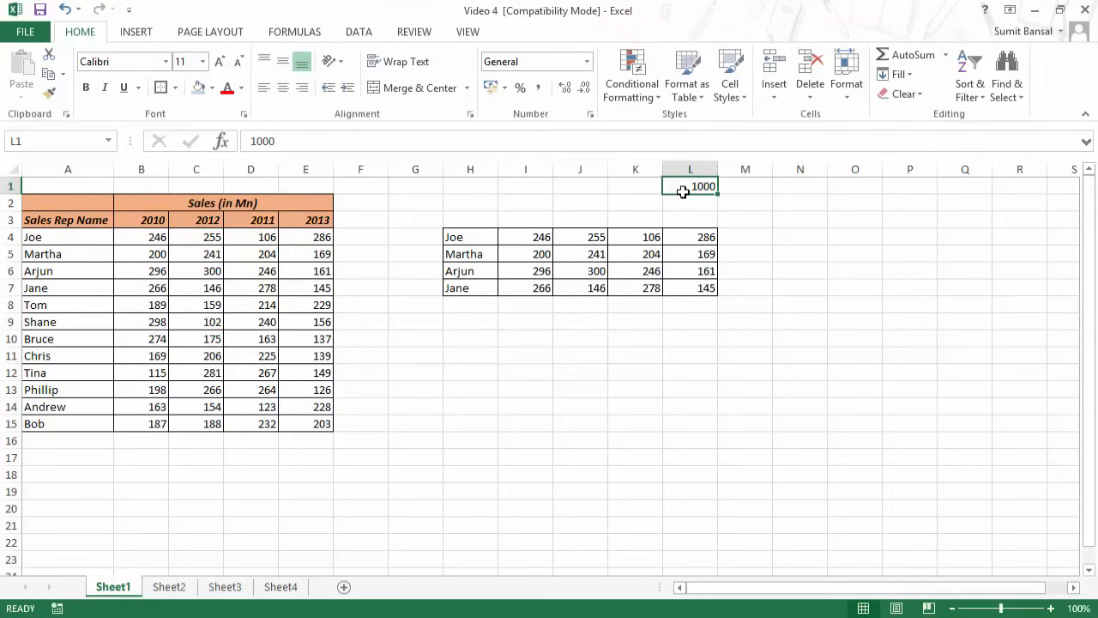
{"action": "key", "text": "ctrl+c"}
{"action": "left_click_drag", "start_coordinate": [535, 244], "coordinate": [691, 289]}
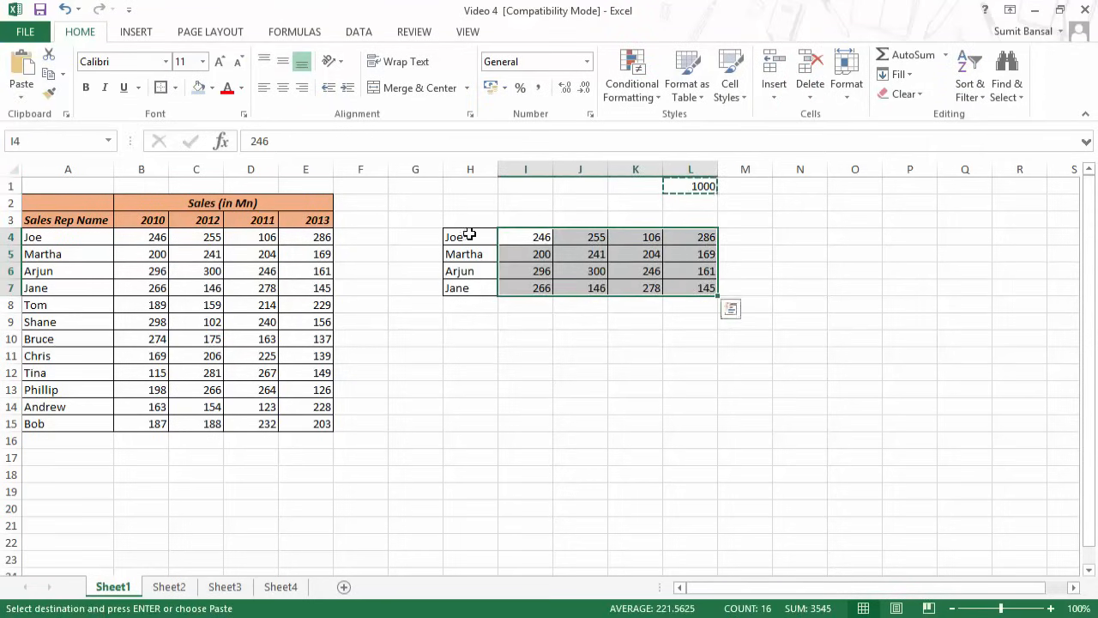
{"action": "left_click", "coordinate": [21, 97]}
{"action": "left_click", "coordinate": [69, 276]}
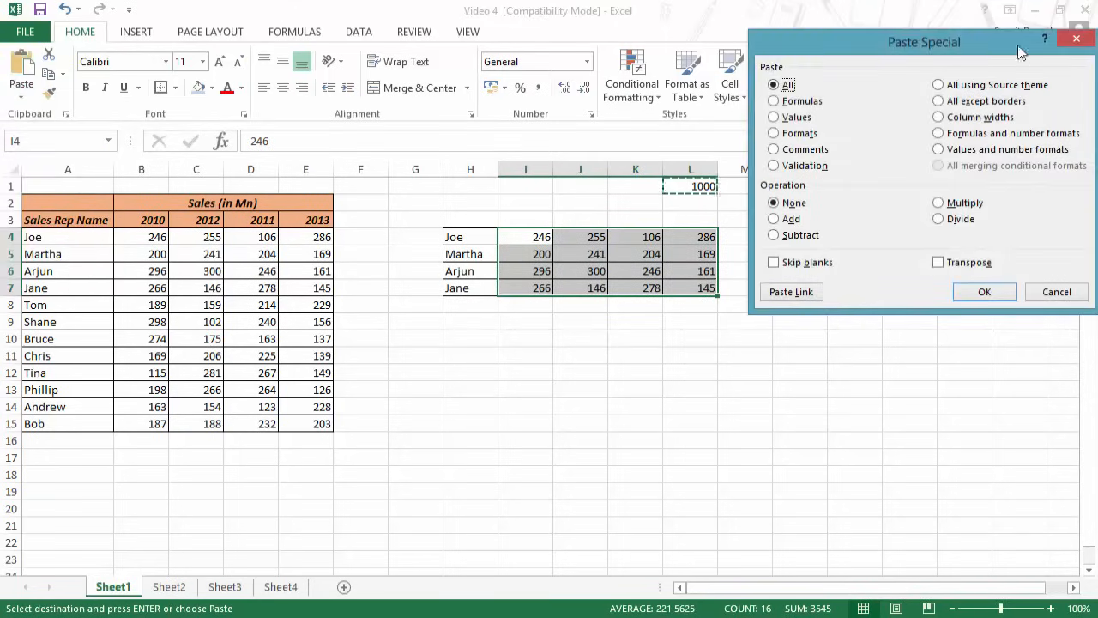
{"action": "key", "text": "Escape"}
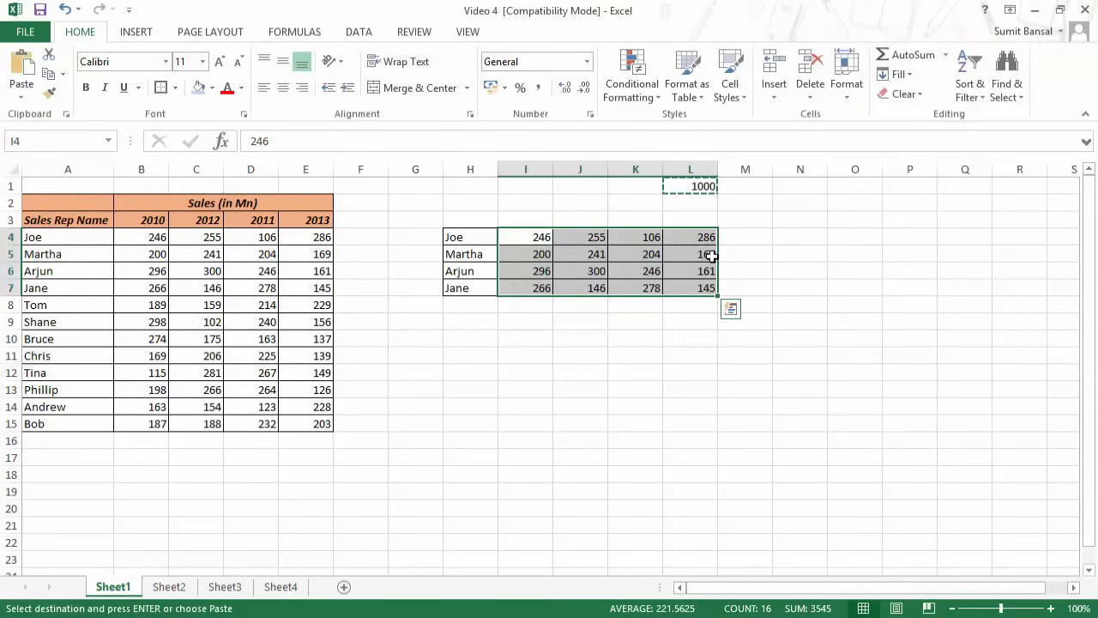
{"action": "key", "text": "ctrl+alt+v"}
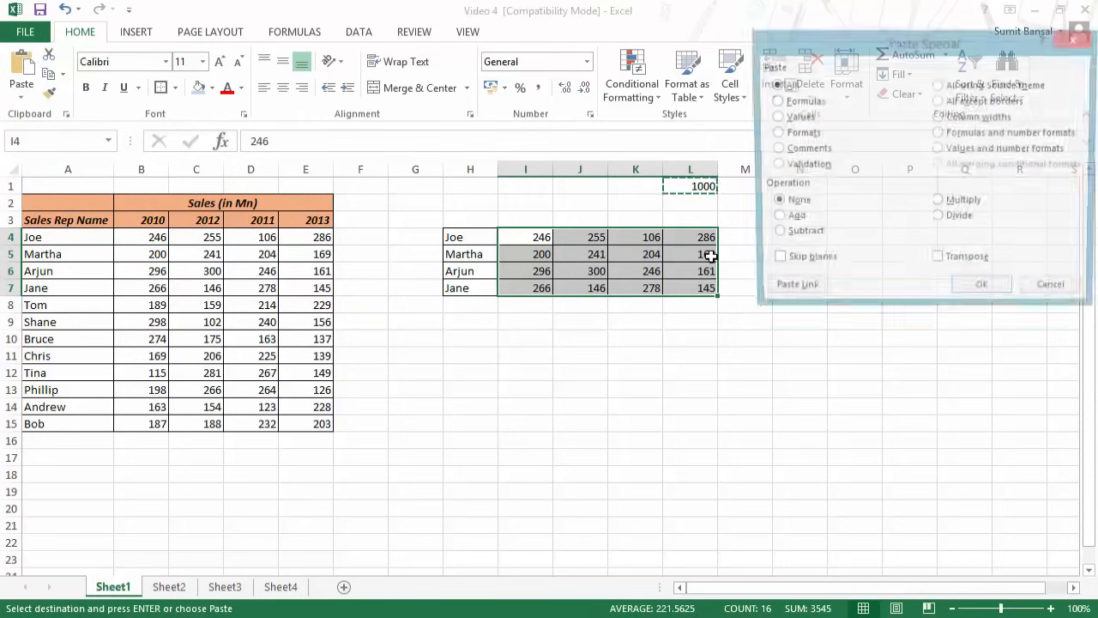
{"action": "left_click_drag", "start_coordinate": [842, 43], "coordinate": [794, 45]}
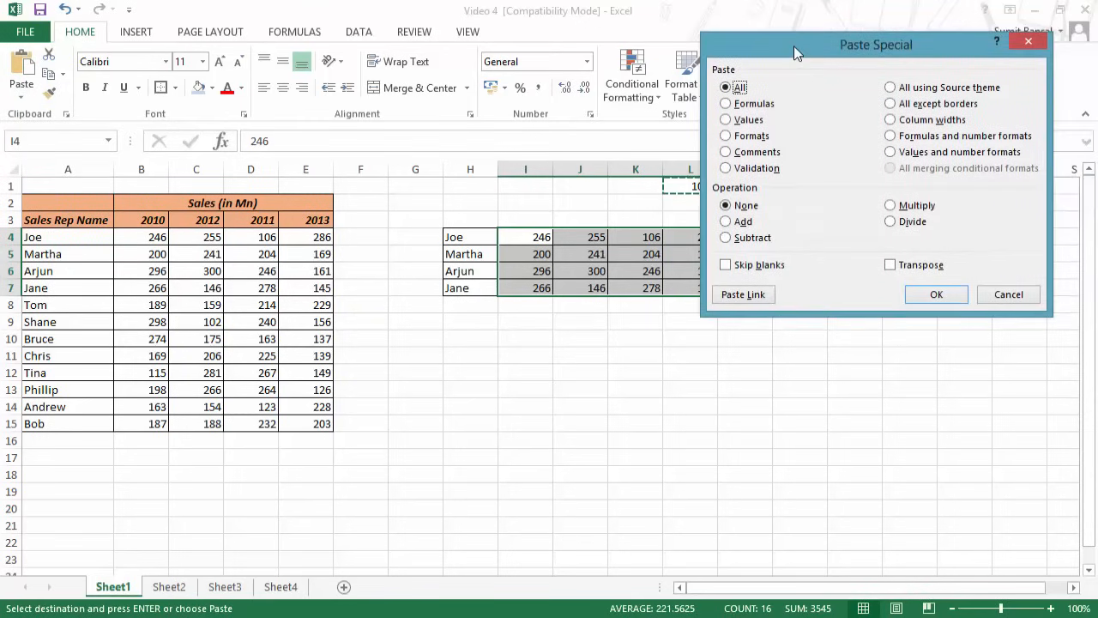
{"action": "left_click", "coordinate": [1028, 41]}
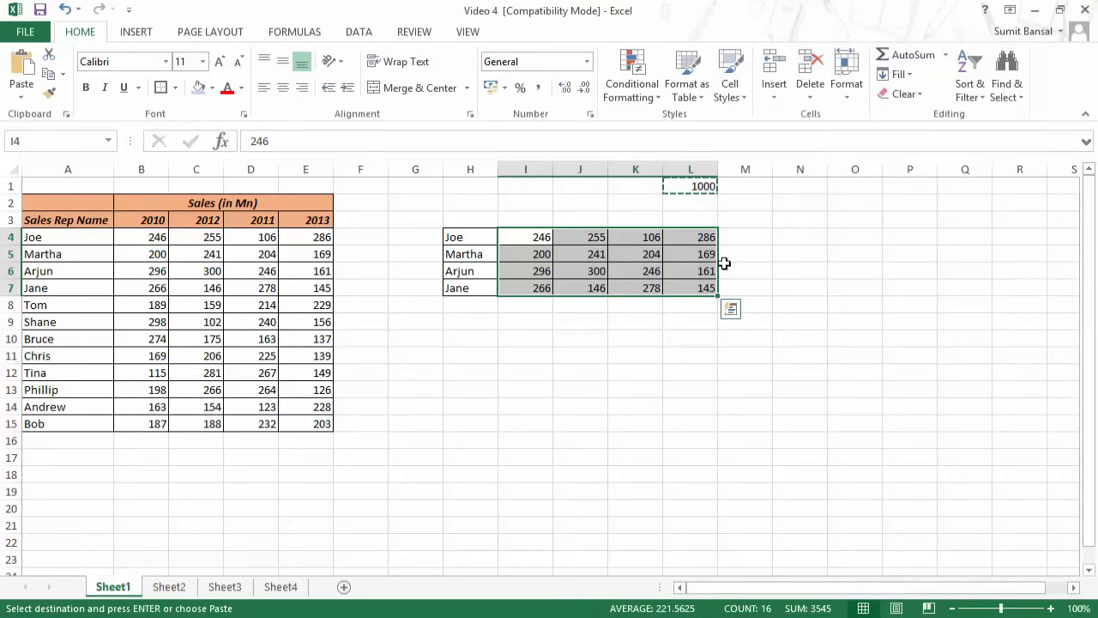
Step: Divide the values in range I4:L7 by the copied L1 value using Paste Special with the Divide operation
{"action": "key", "text": "alt"}
{"action": "key", "text": "e"}
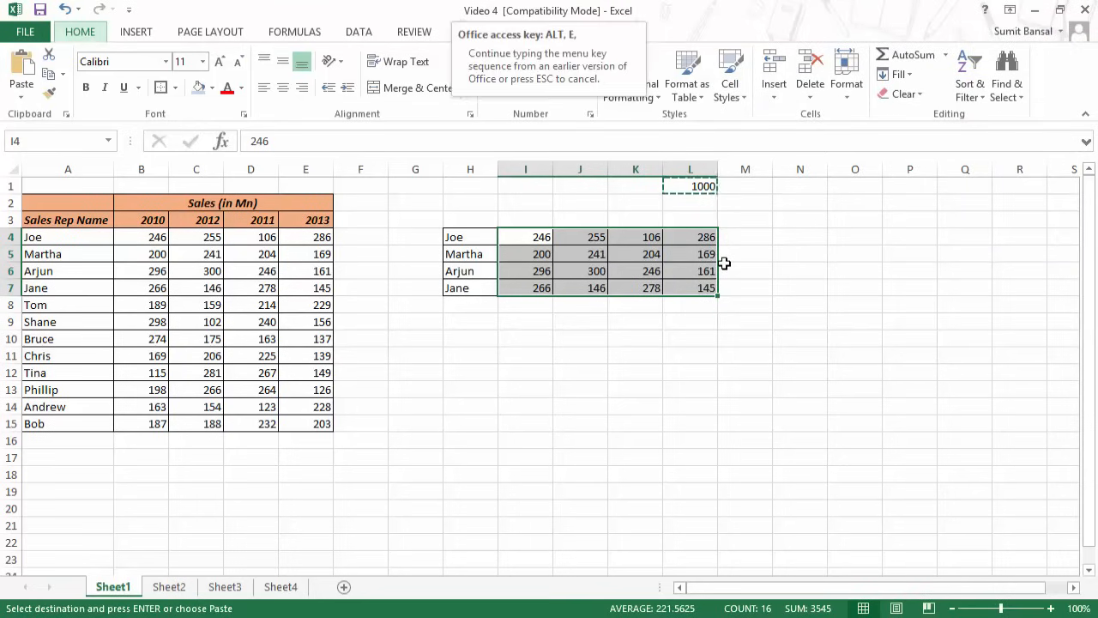
{"action": "key", "text": "s"}
{"action": "left_click_drag", "start_coordinate": [805, 57], "coordinate": [852, 44]}
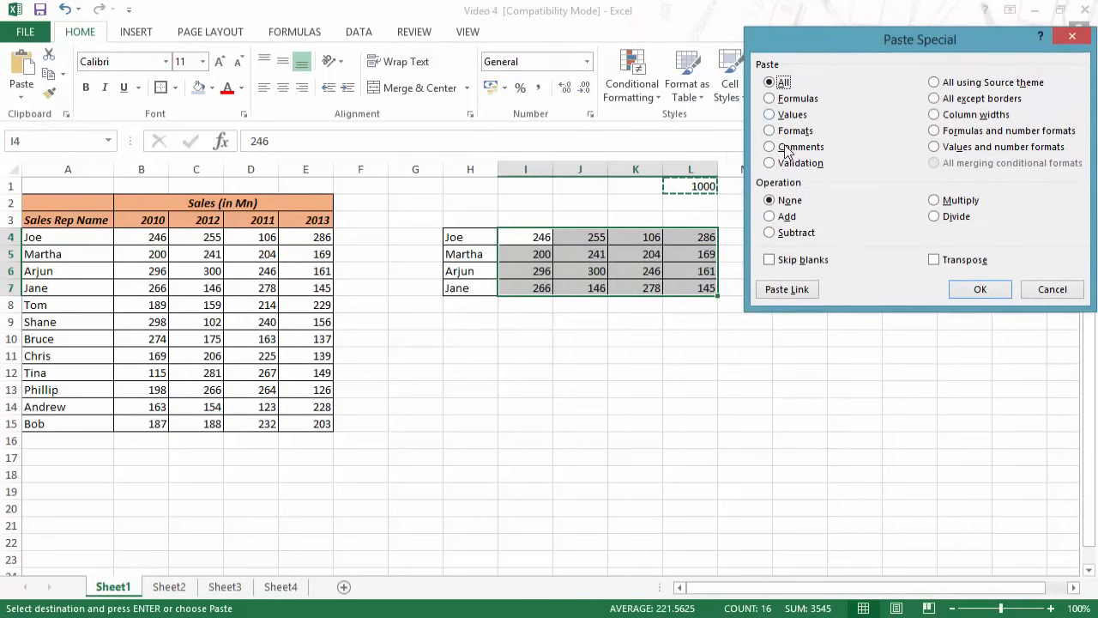
{"action": "left_click", "coordinate": [947, 219]}
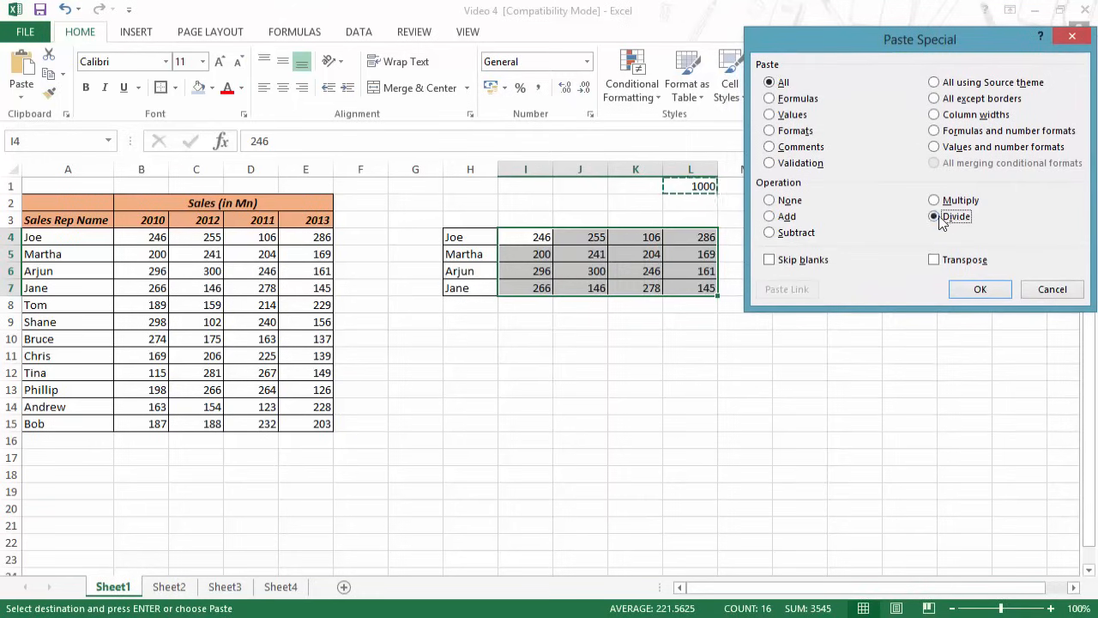
{"action": "left_click", "coordinate": [978, 290]}
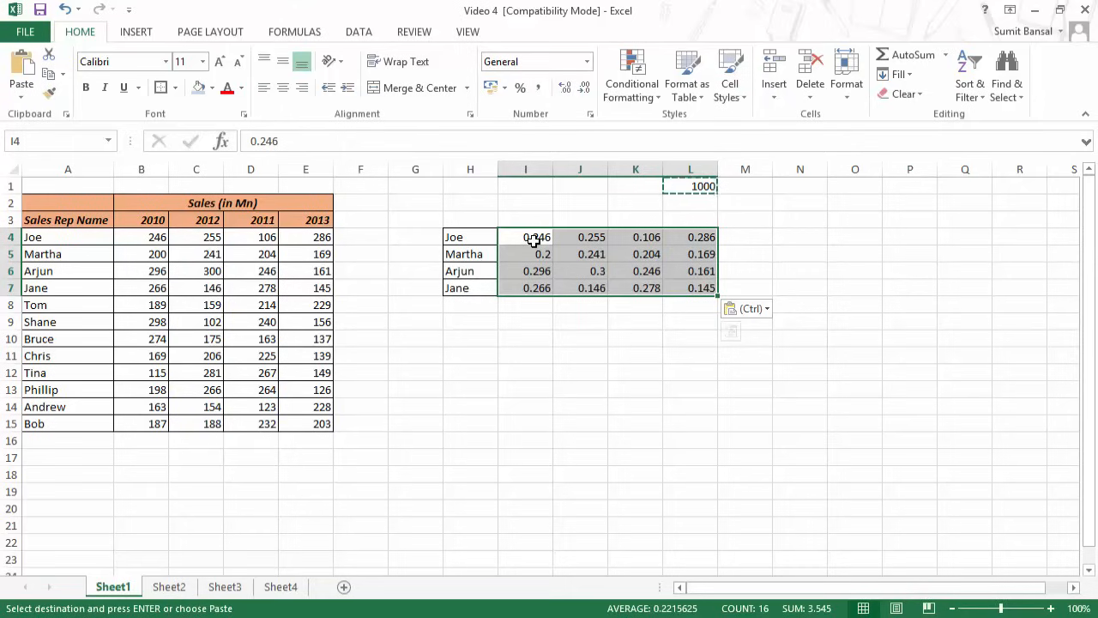
Step: Delete the value in cell L1 and clear all contents and formatting from range H4:L7
{"action": "left_click", "coordinate": [691, 193]}
{"action": "key", "text": "Delete"}
{"action": "left_click_drag", "start_coordinate": [453, 240], "coordinate": [699, 290]}
{"action": "left_click", "coordinate": [921, 99]}
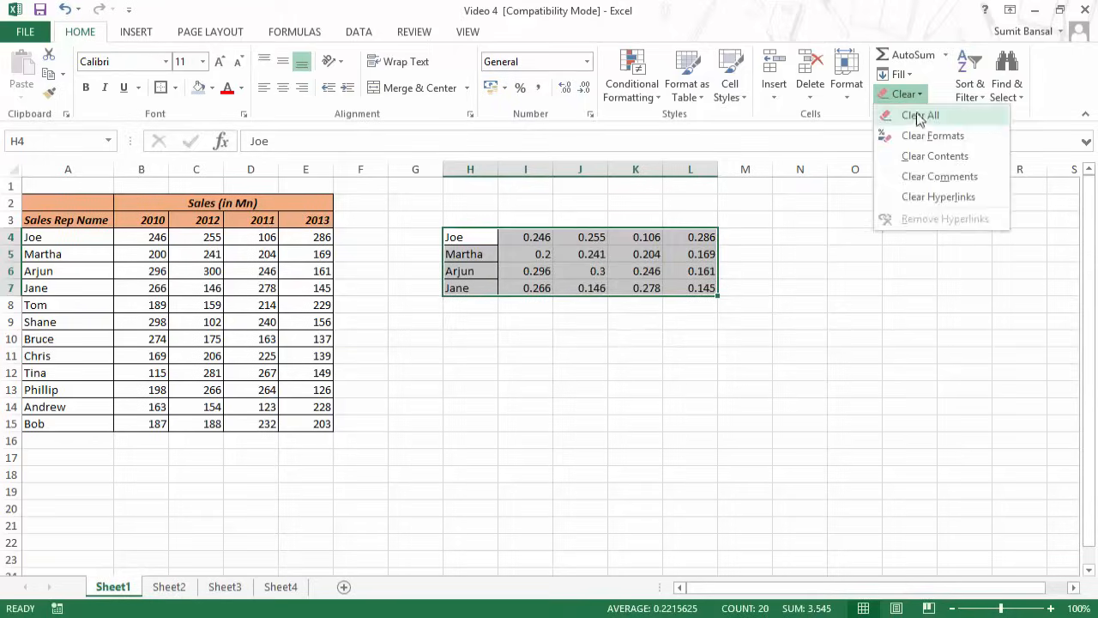
{"action": "left_click", "coordinate": [915, 115]}
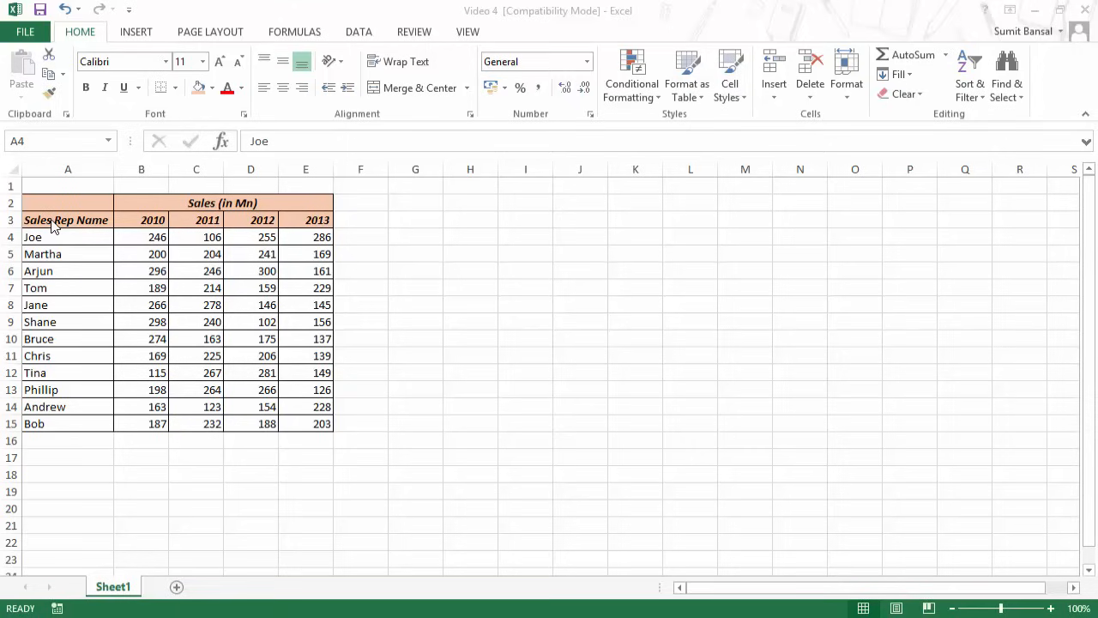
Step: Select the whole sales table A2:E15 and look over the Find & Select options
{"action": "left_click_drag", "start_coordinate": [49, 201], "coordinate": [322, 422]}
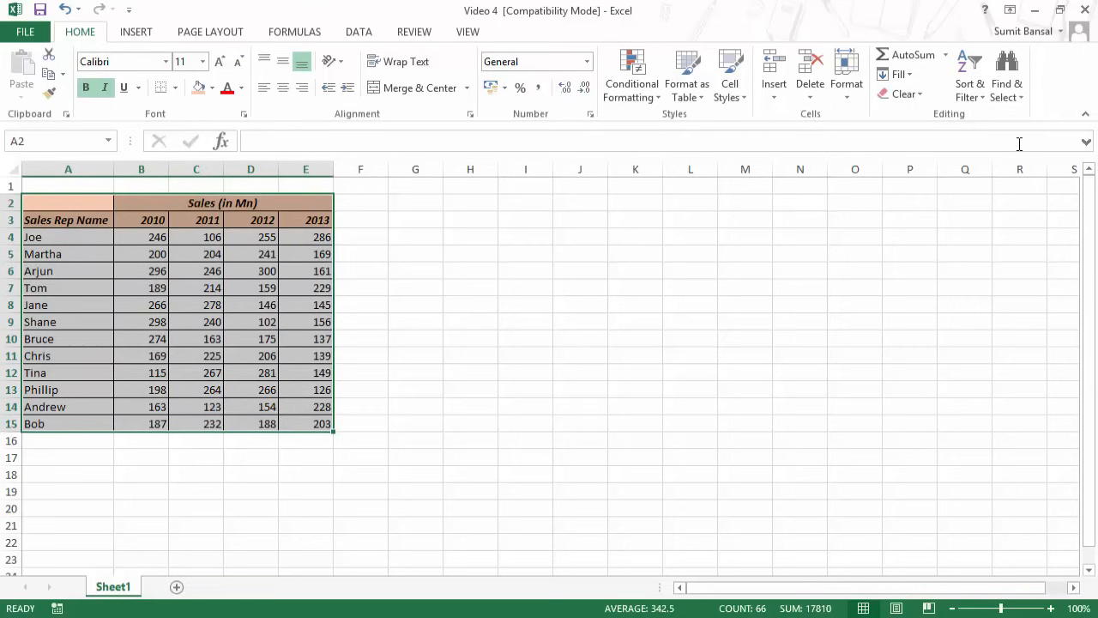
{"action": "left_click", "coordinate": [1015, 101]}
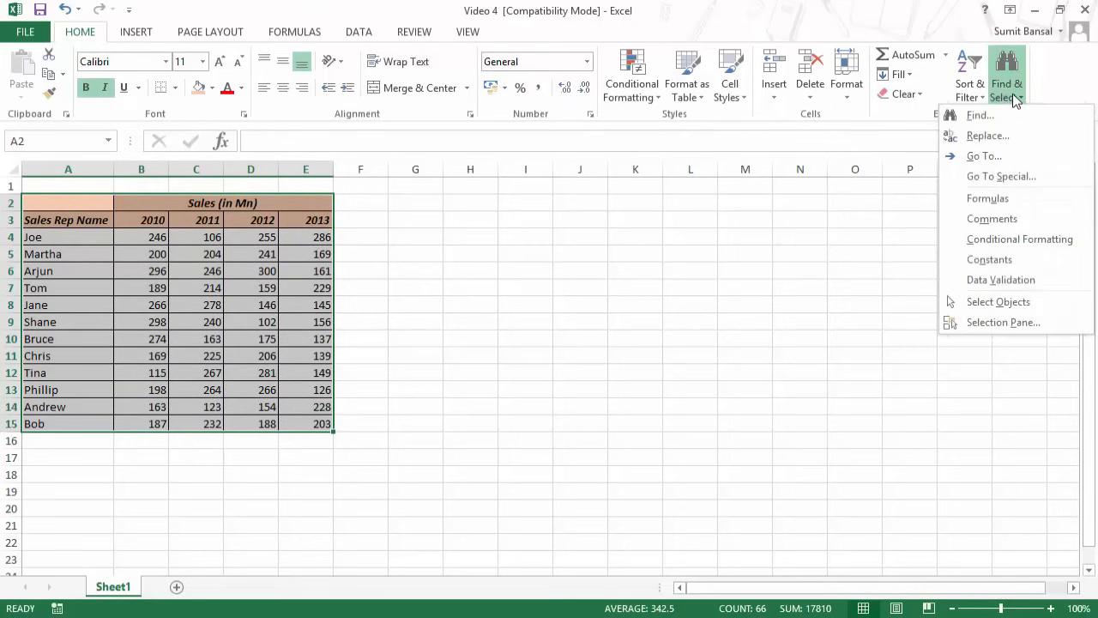
{"action": "left_click", "coordinate": [1012, 95]}
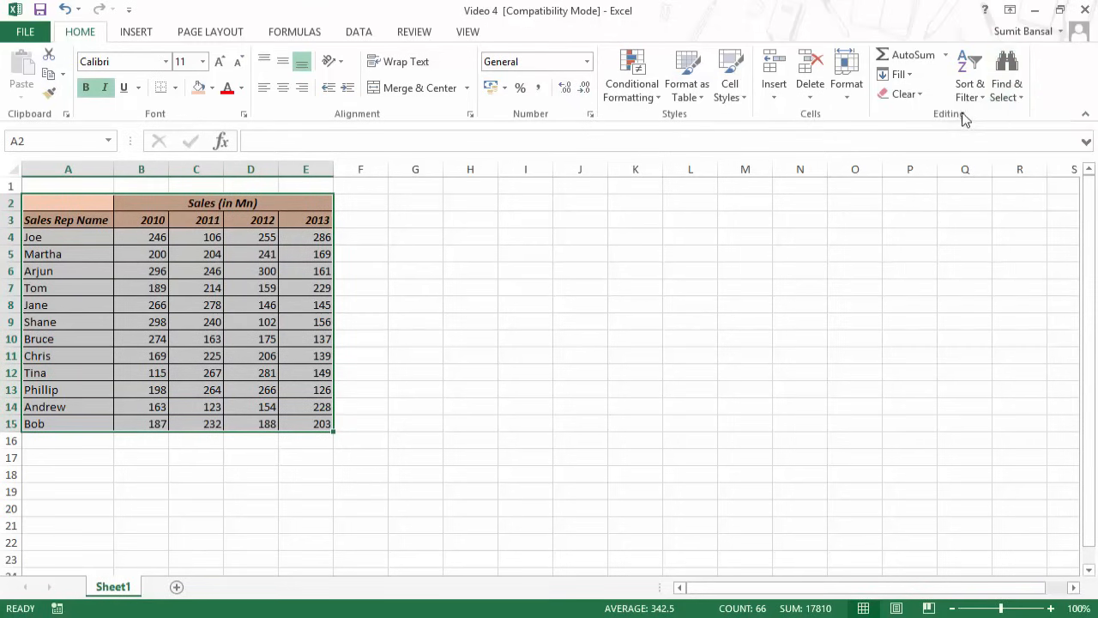
Step: Select only the numeric constants in the sales table A2:E15 using Go To Special with Constants limited to Numbers
{"action": "left_click", "coordinate": [1014, 101]}
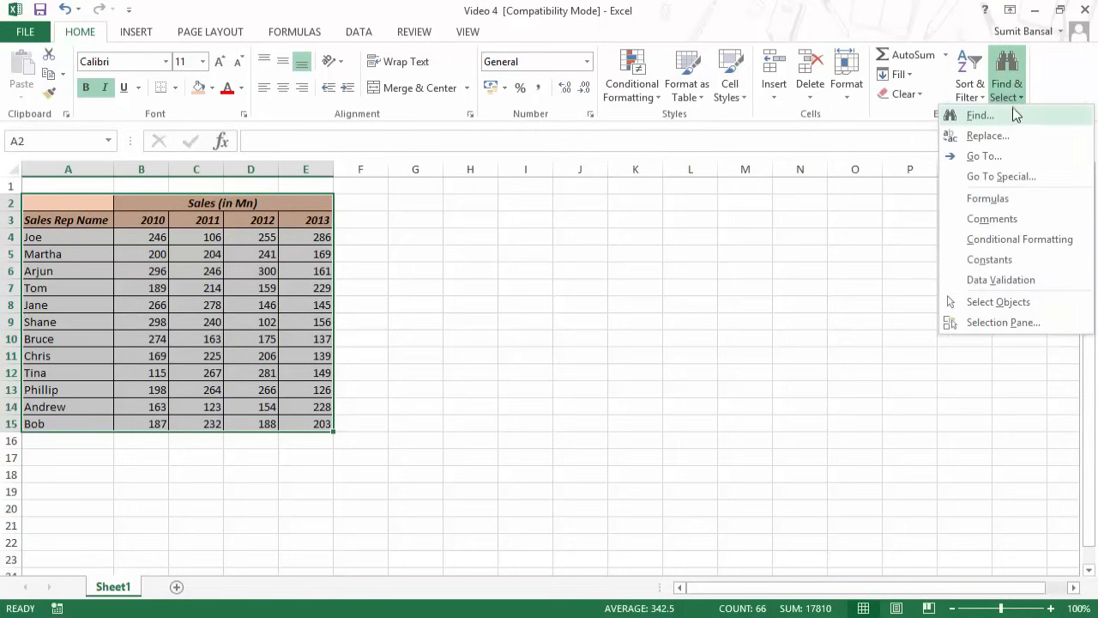
{"action": "left_click", "coordinate": [1013, 183]}
{"action": "left_click_drag", "start_coordinate": [612, 207], "coordinate": [616, 177]}
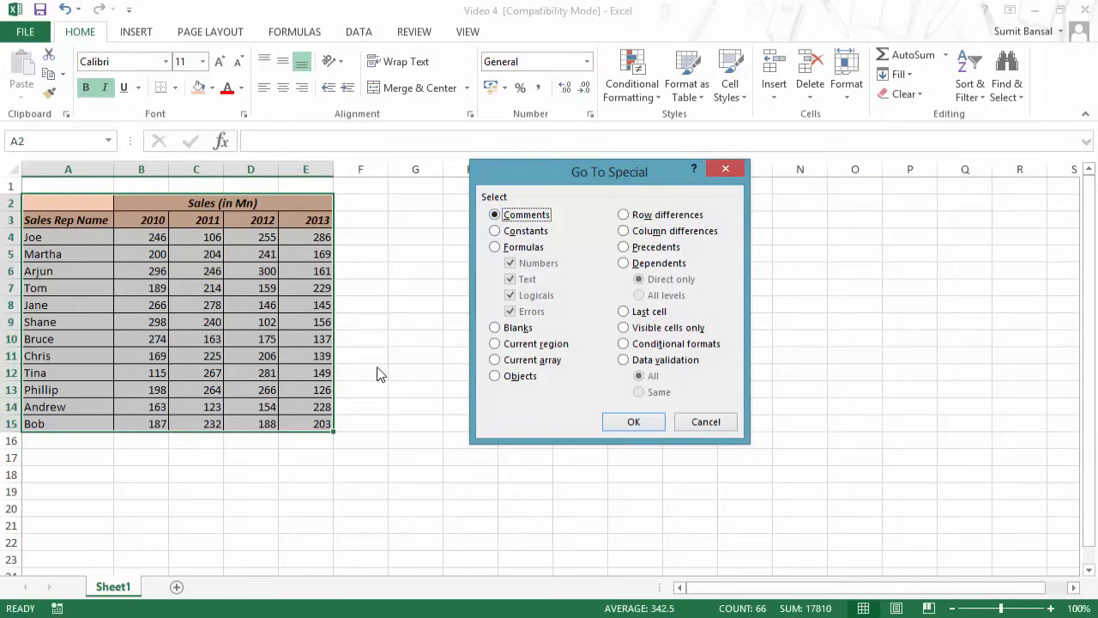
{"action": "left_click", "coordinate": [496, 232]}
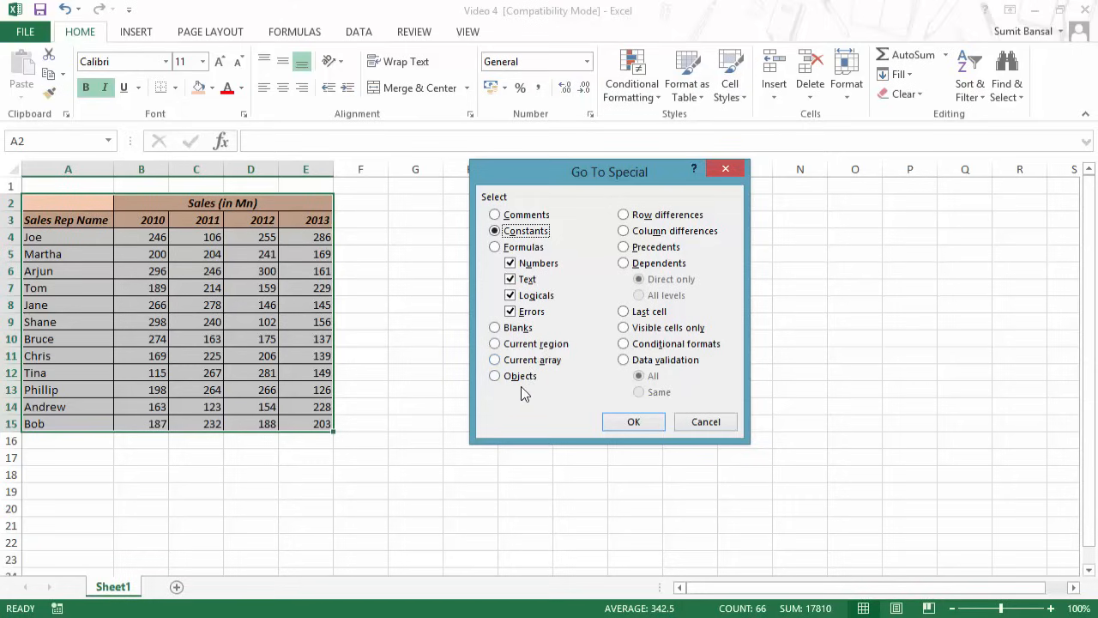
{"action": "left_click_drag", "start_coordinate": [562, 178], "coordinate": [599, 177]}
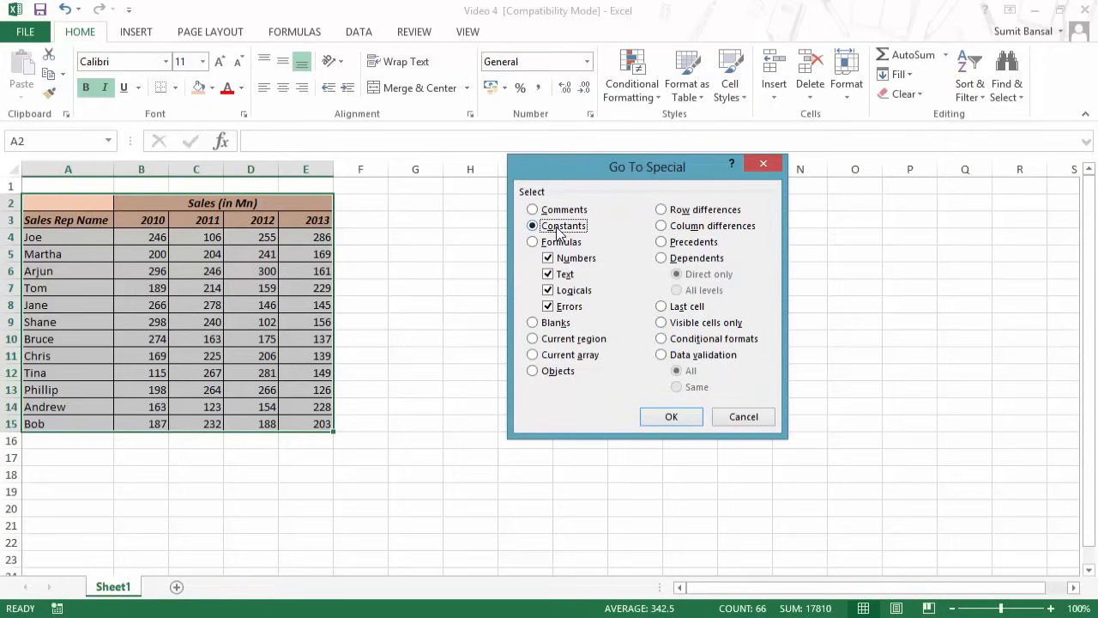
{"action": "left_click", "coordinate": [548, 275]}
{"action": "left_click", "coordinate": [548, 291]}
{"action": "left_click", "coordinate": [549, 306]}
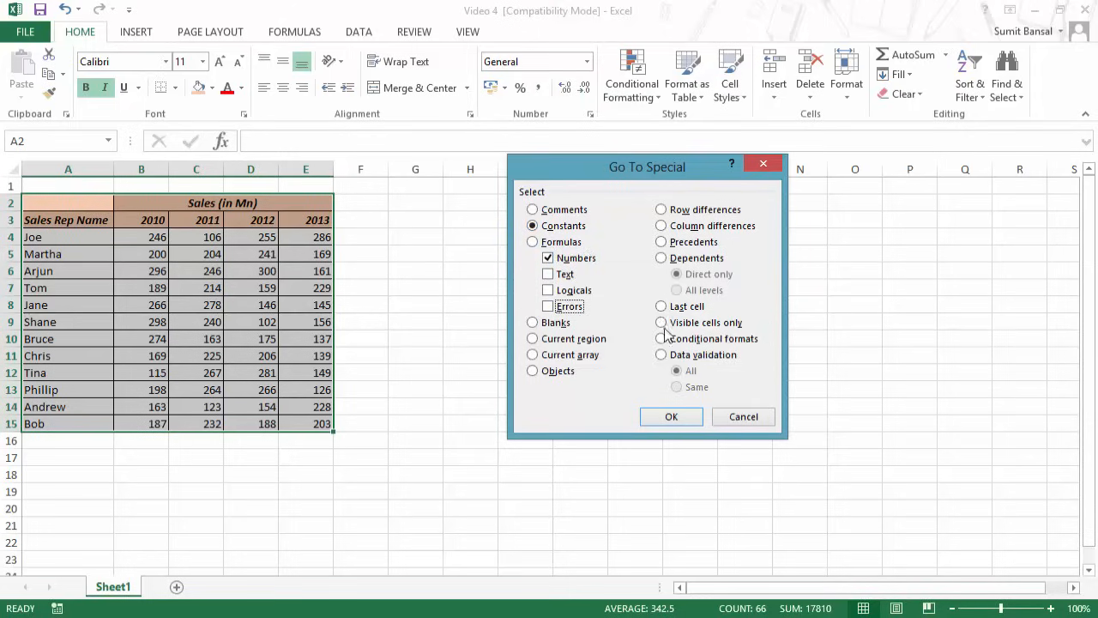
{"action": "left_click", "coordinate": [671, 416]}
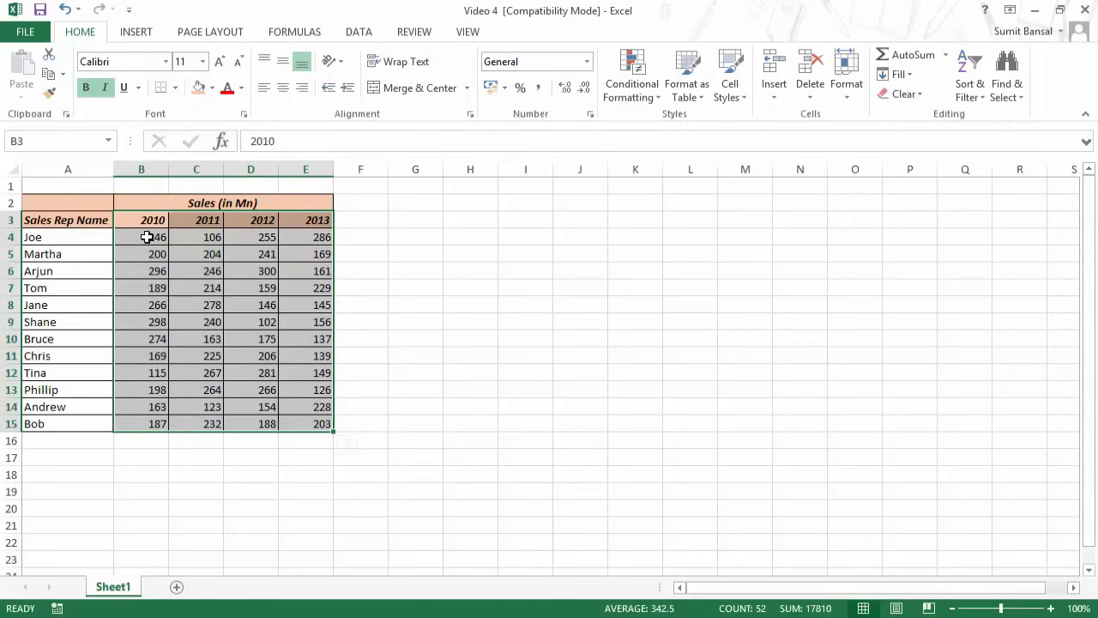
Step: Reselect the whole sales table and use Go To Special with Constants limited to Text to select only its text cells
{"action": "key", "text": "ctrl+a"}
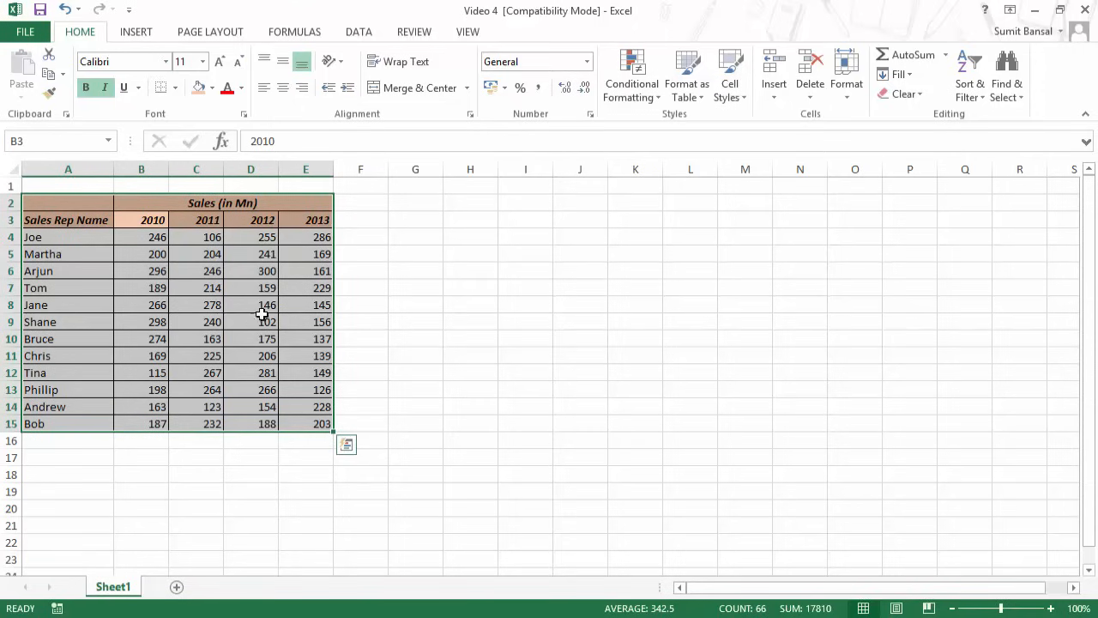
{"action": "left_click", "coordinate": [998, 104]}
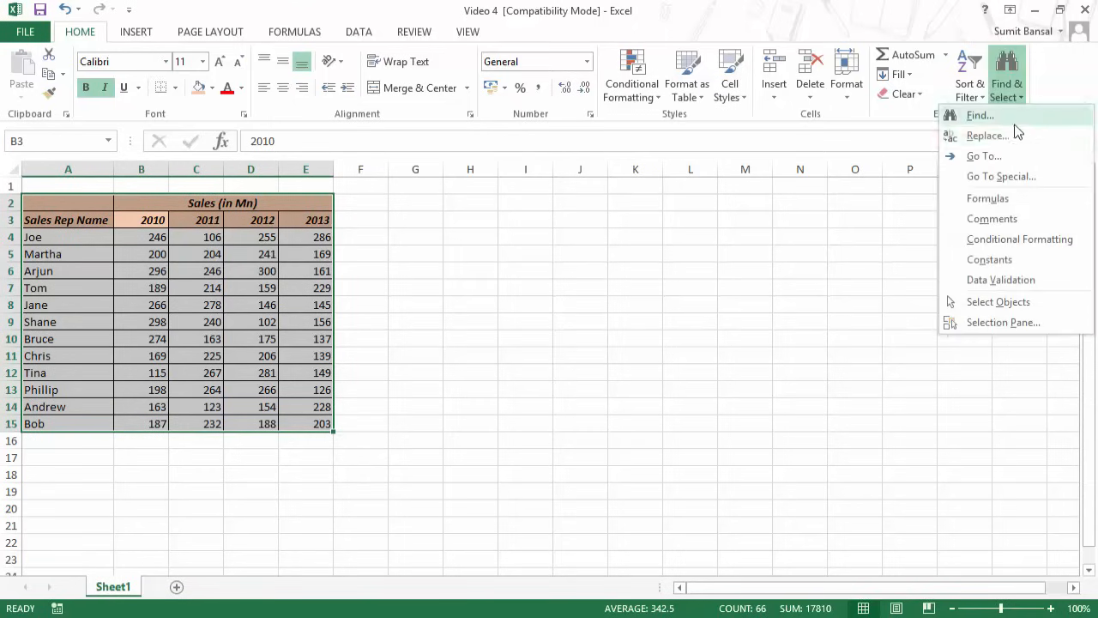
{"action": "left_click", "coordinate": [1001, 178]}
{"action": "left_click_drag", "start_coordinate": [577, 172], "coordinate": [502, 192]}
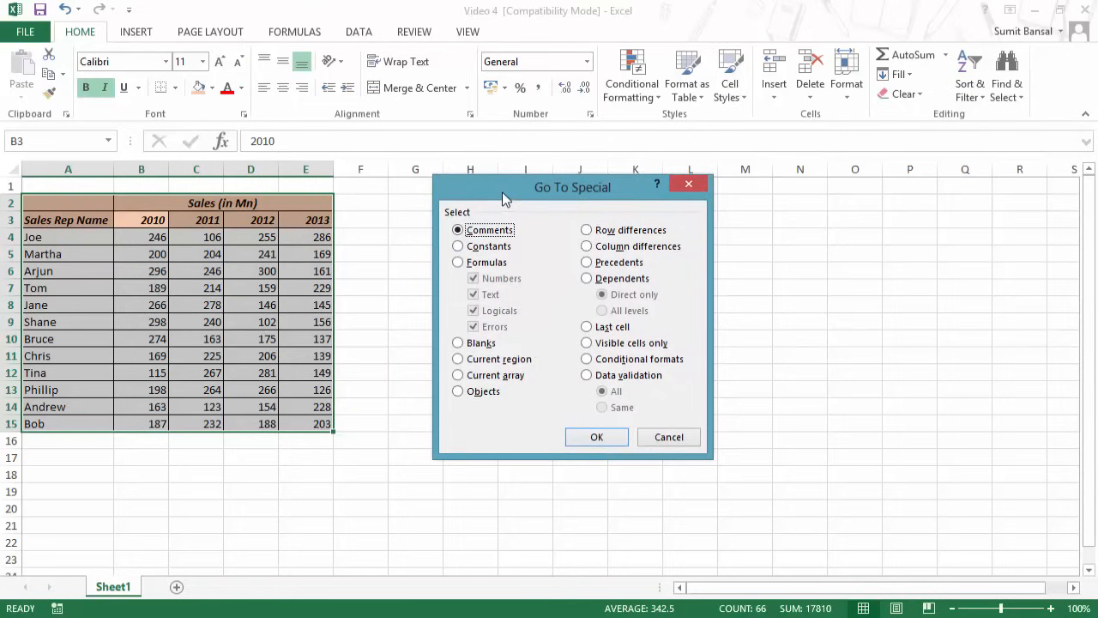
{"action": "left_click", "coordinate": [463, 246]}
{"action": "left_click", "coordinate": [475, 279]}
{"action": "left_click", "coordinate": [473, 310]}
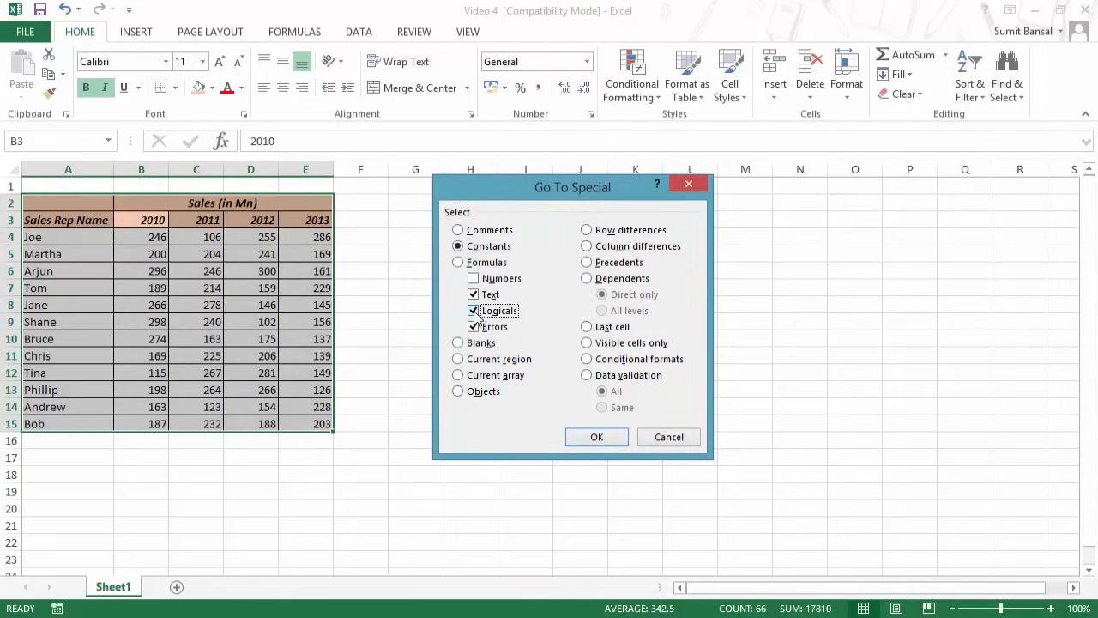
{"action": "left_click", "coordinate": [474, 327]}
{"action": "left_click", "coordinate": [596, 437]}
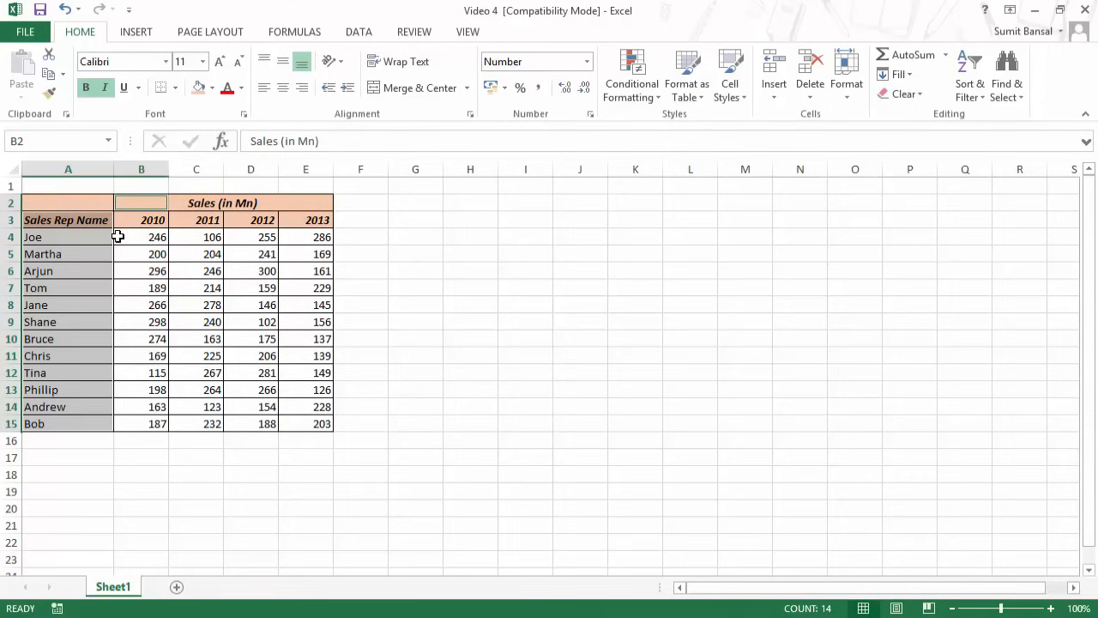
Step: Enter the formula =B15/0 in cell B16 and fill it across to E16
{"action": "key", "text": "ctrl+a"}
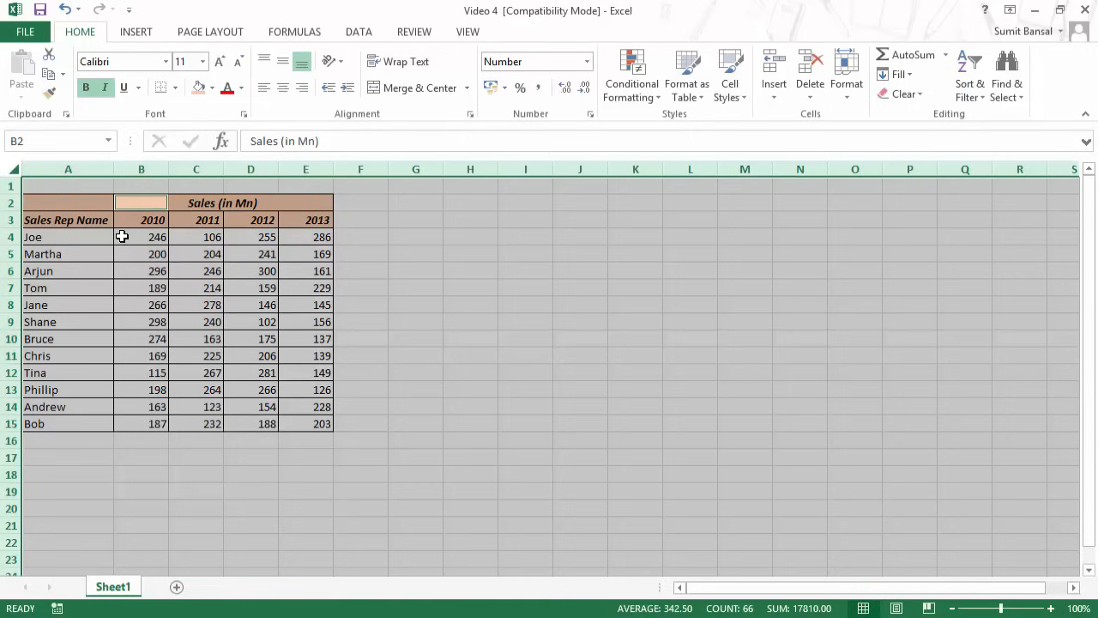
{"action": "left_click", "coordinate": [154, 437]}
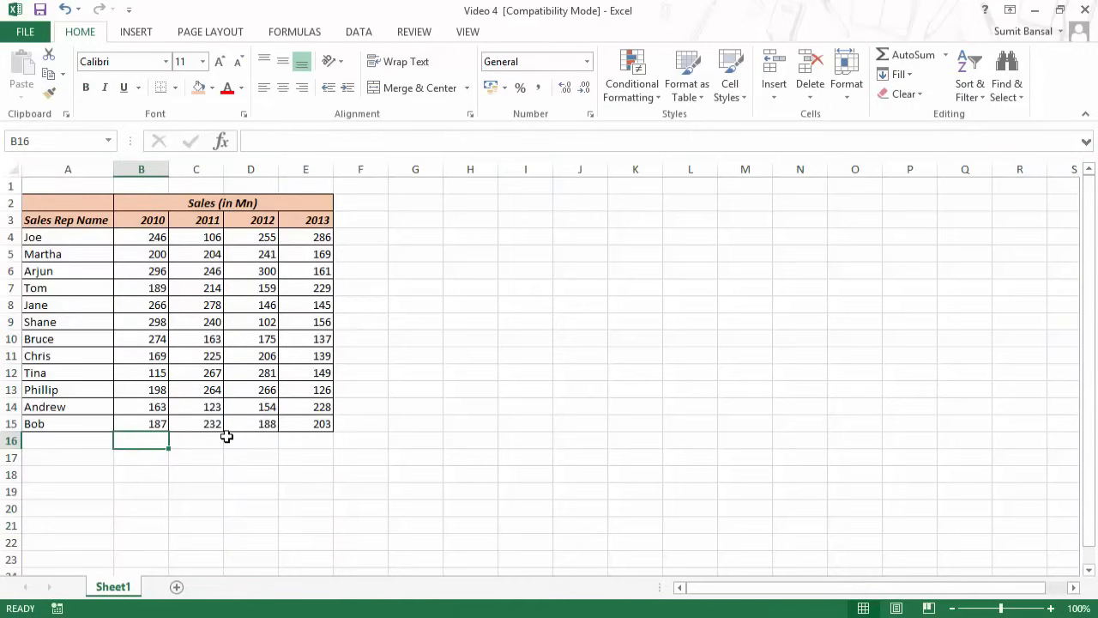
{"action": "type", "text": "=0"}
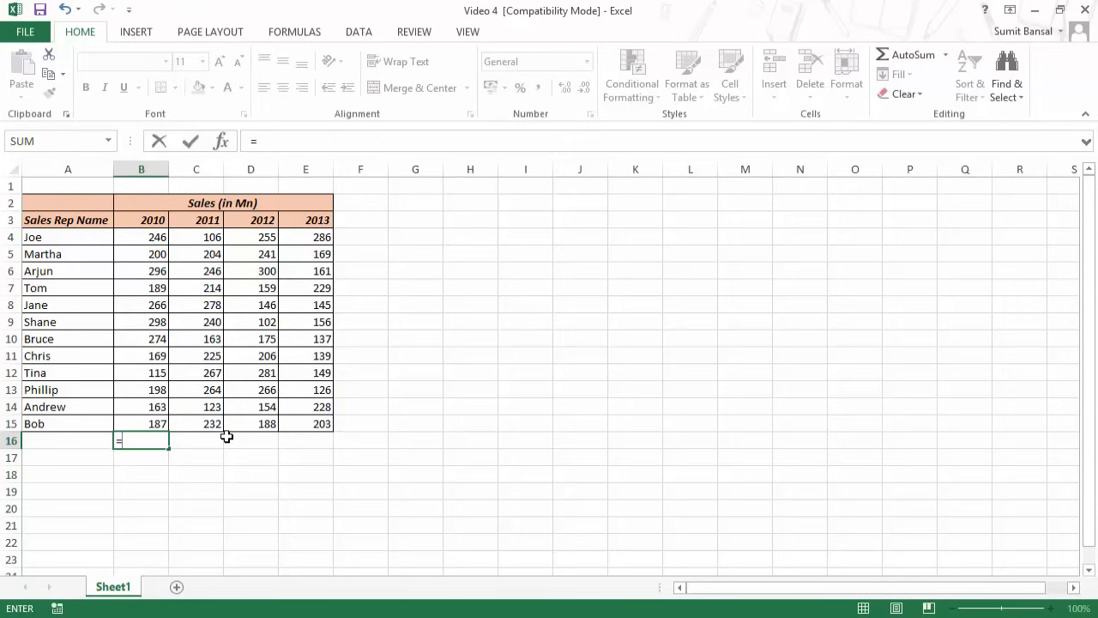
{"action": "key", "text": "Up"}
{"action": "type", "text": "/"}
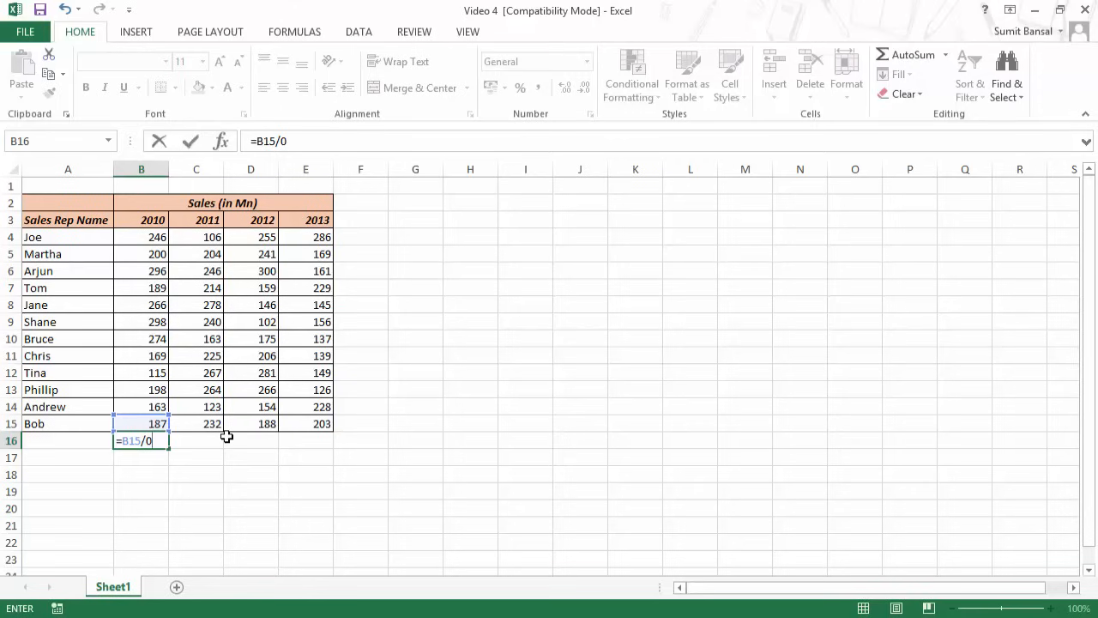
{"action": "key", "text": "Return"}
{"action": "key", "text": "Up"}
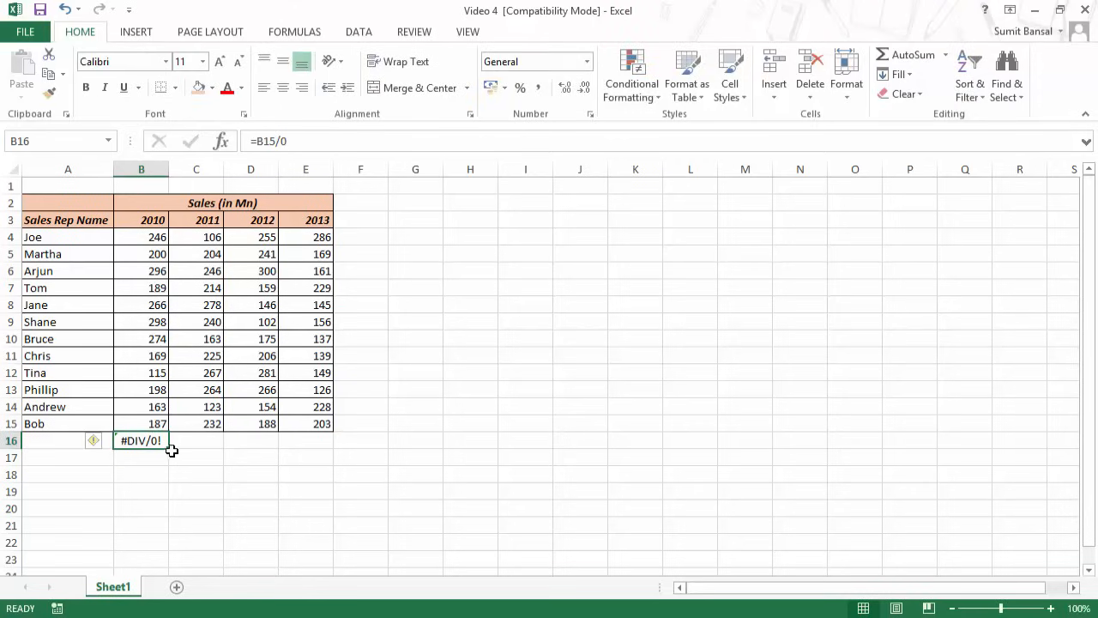
{"action": "left_click_drag", "start_coordinate": [171, 450], "coordinate": [319, 444]}
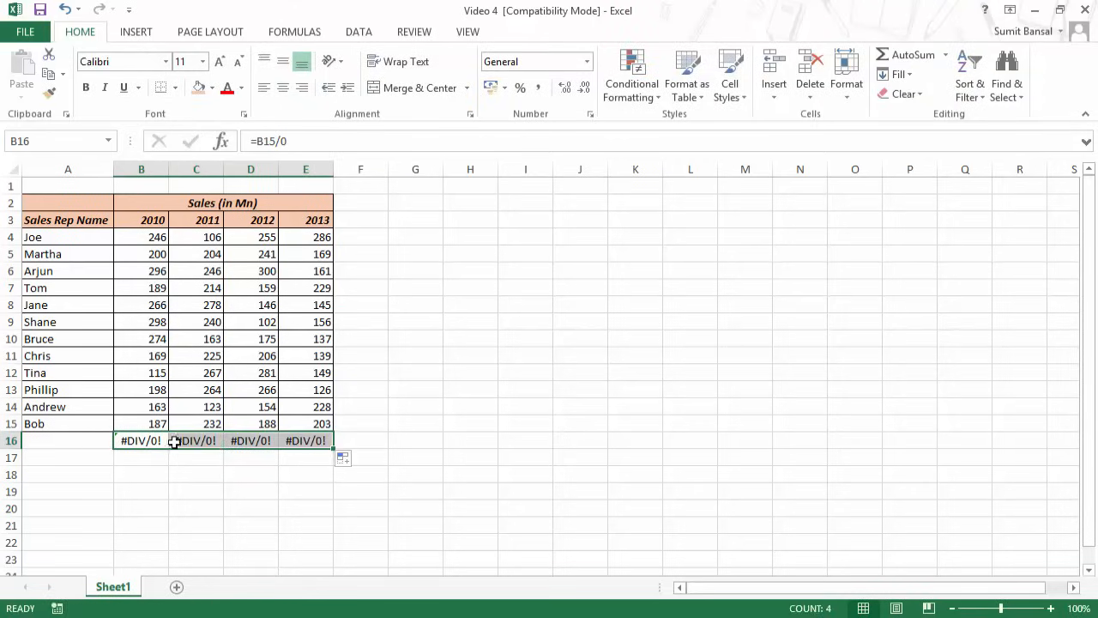
Step: Select only the formula cells with errors in range A2:E16 using Go To Special with Formulas limited to Errors, and delete their contents
{"action": "left_click", "coordinate": [78, 259]}
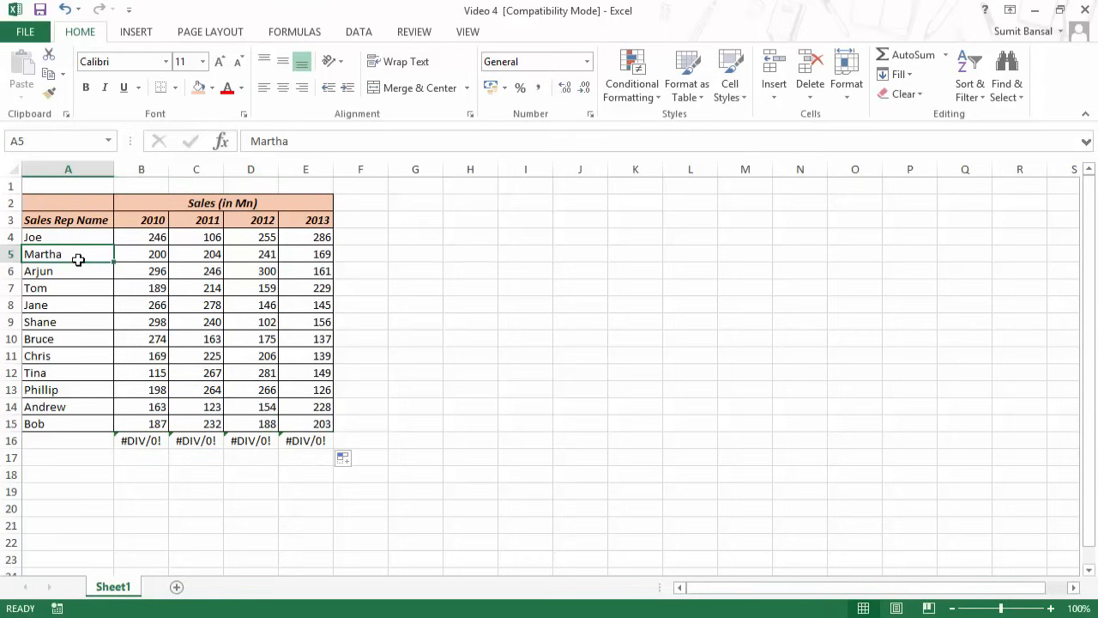
{"action": "key", "text": "ctrl+a"}
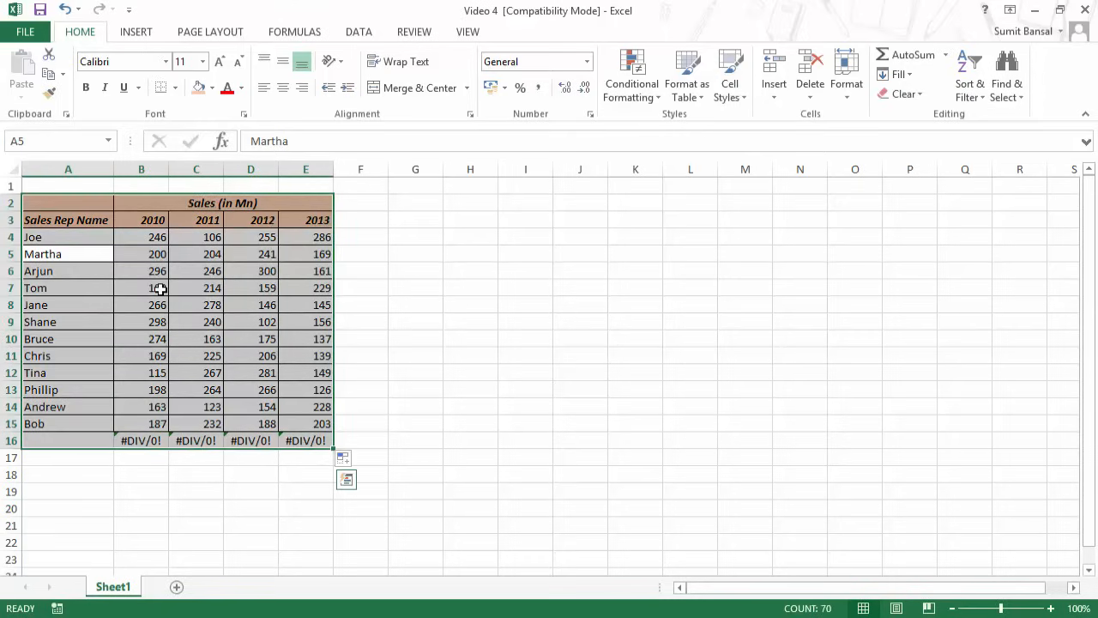
{"action": "left_click", "coordinate": [1013, 96]}
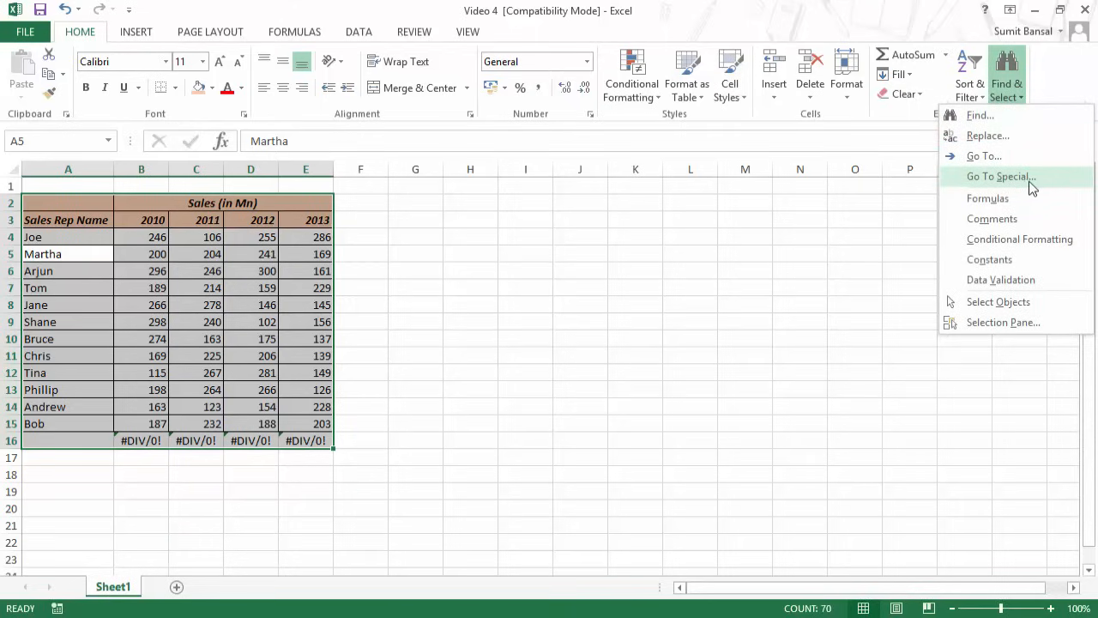
{"action": "left_click", "coordinate": [409, 233]}
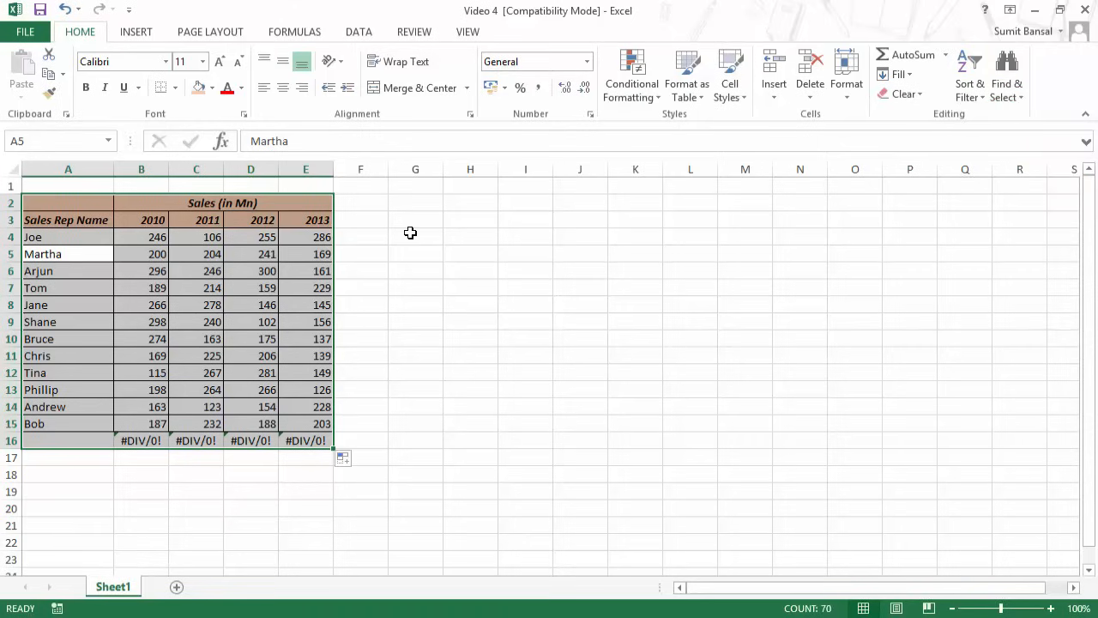
{"action": "key", "text": "F5"}
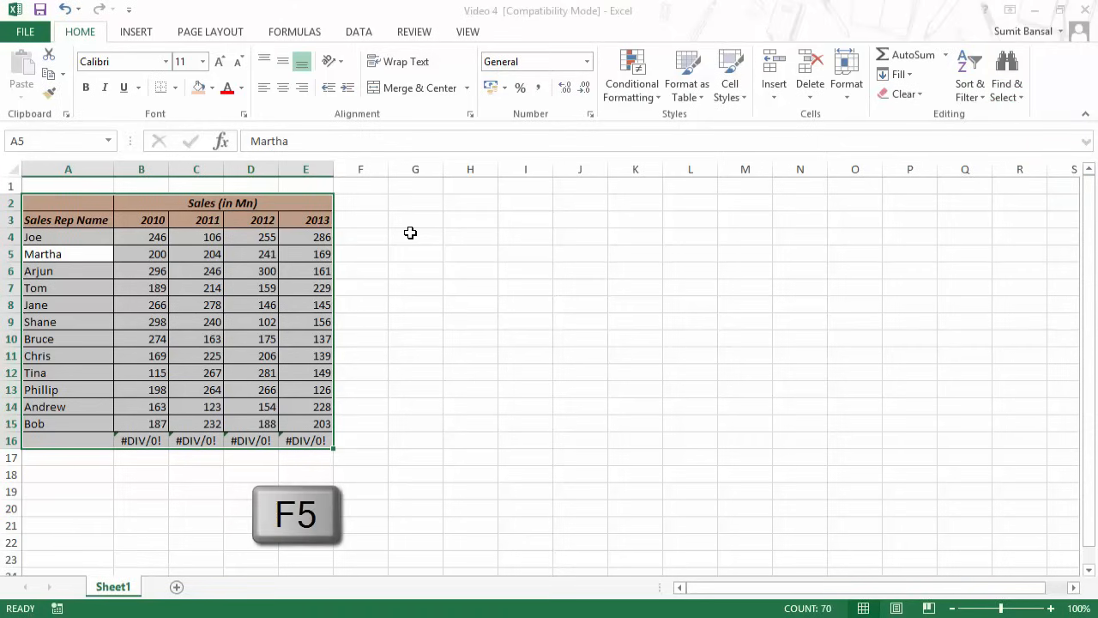
{"action": "left_click_drag", "start_coordinate": [506, 212], "coordinate": [511, 190]}
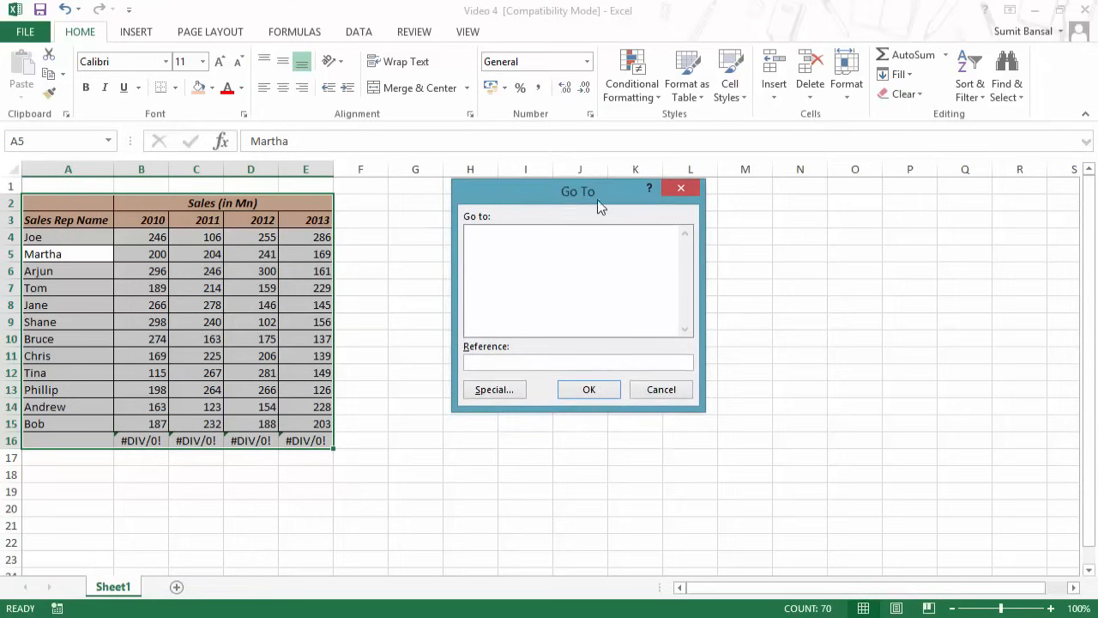
{"action": "left_click", "coordinate": [496, 392]}
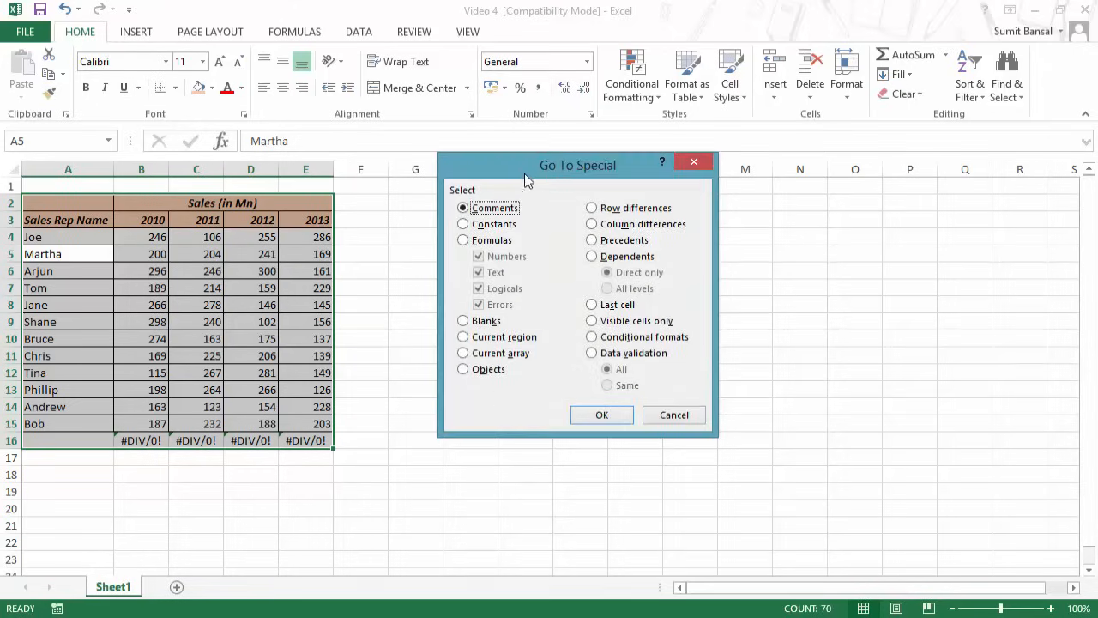
{"action": "left_click_drag", "start_coordinate": [525, 176], "coordinate": [517, 209]}
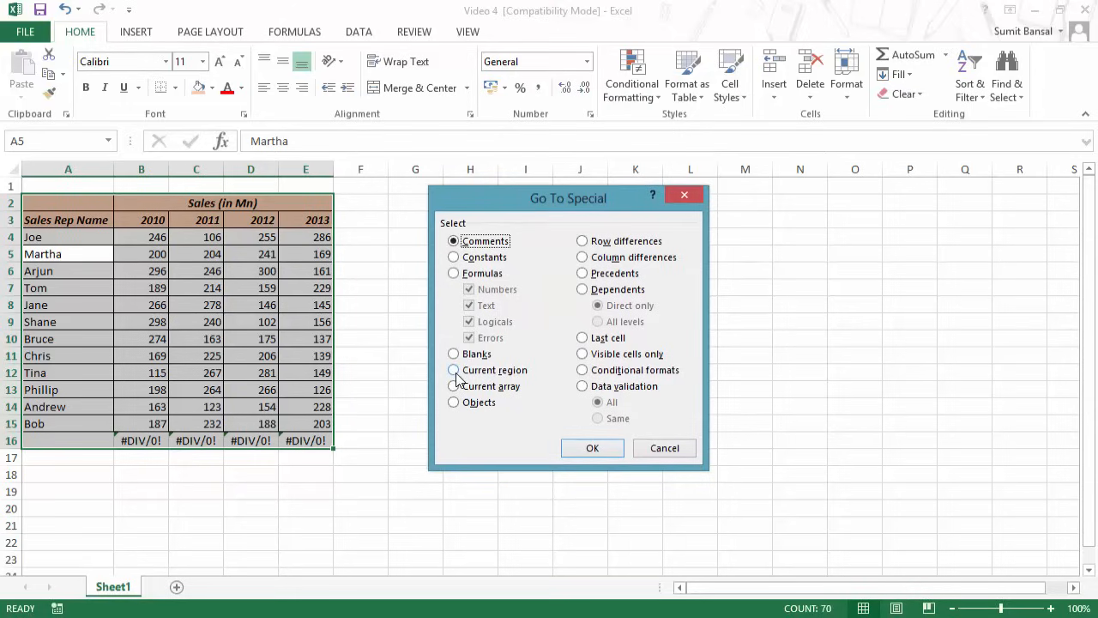
{"action": "left_click", "coordinate": [453, 273]}
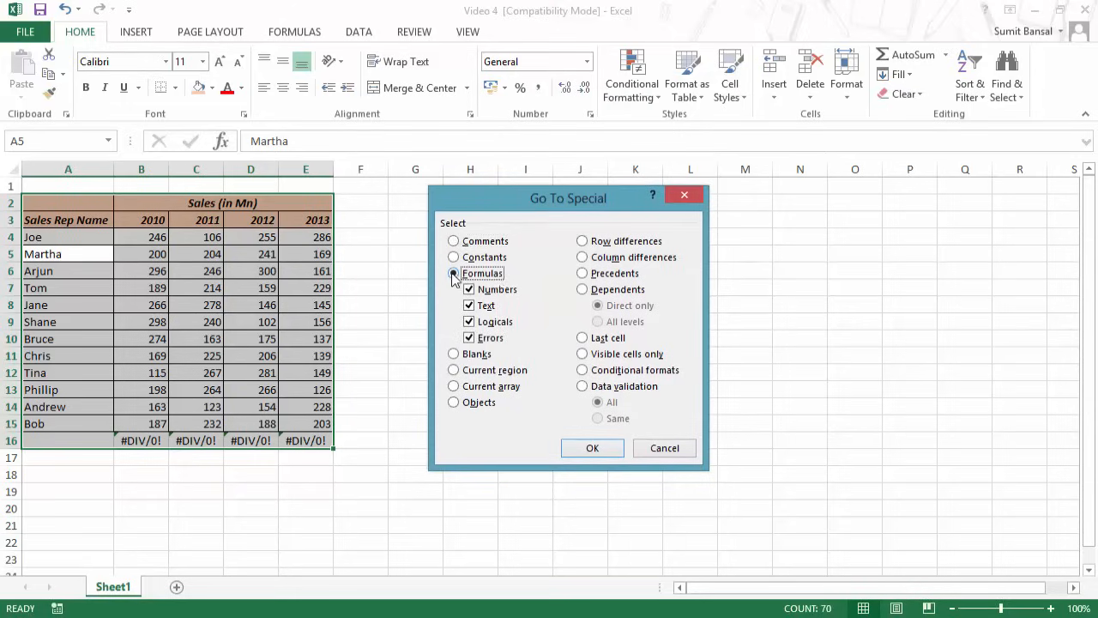
{"action": "left_click", "coordinate": [469, 289]}
{"action": "left_click", "coordinate": [469, 305]}
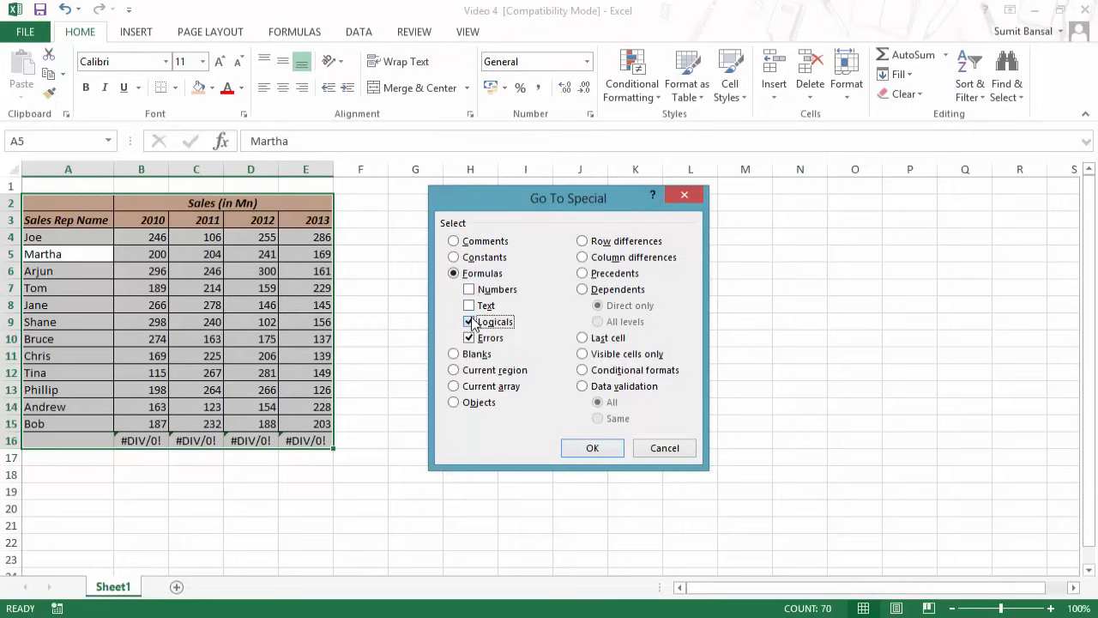
{"action": "left_click", "coordinate": [469, 322]}
{"action": "left_click", "coordinate": [592, 447]}
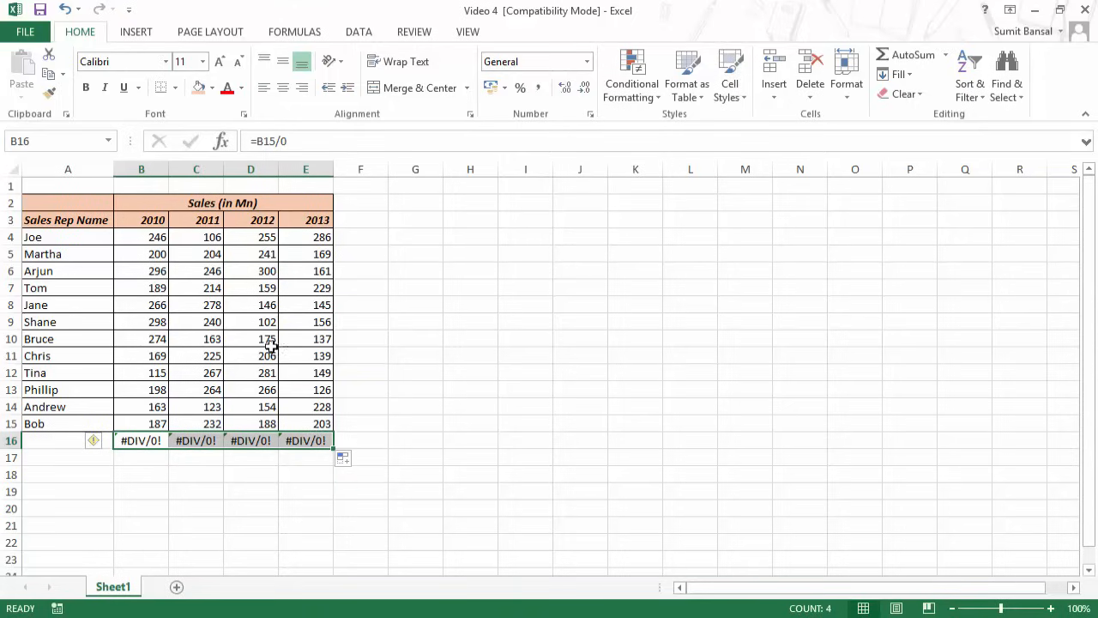
{"action": "key", "text": "Delete"}
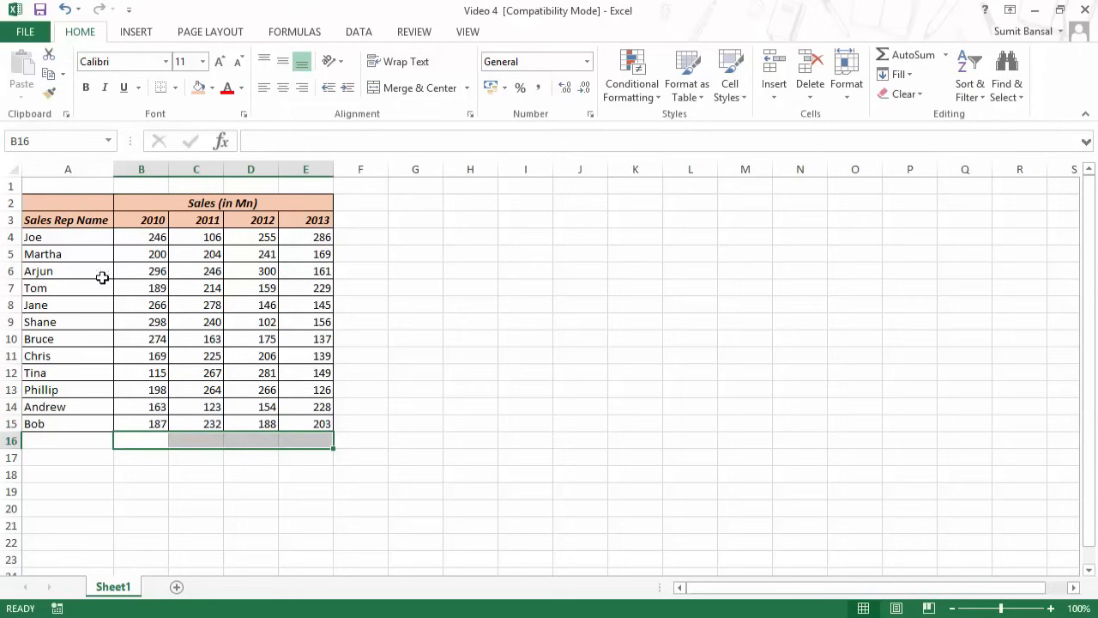
Step: Enter the formula =E4+D4 in cell F4
{"action": "left_click", "coordinate": [343, 241]}
{"action": "type", "text": "="}
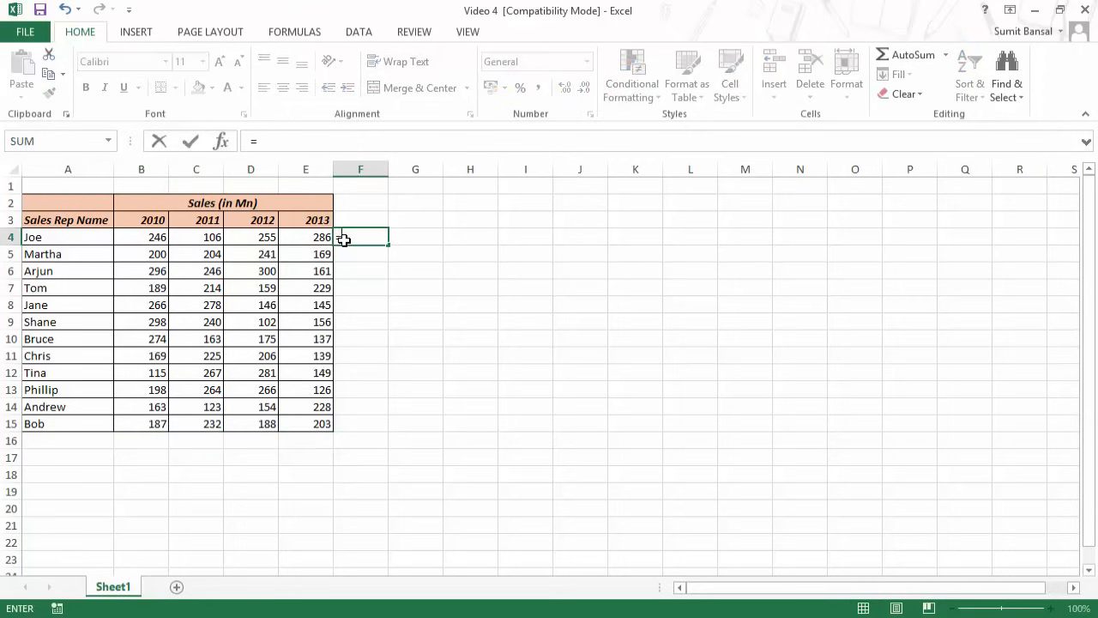
{"action": "left_click", "coordinate": [325, 237]}
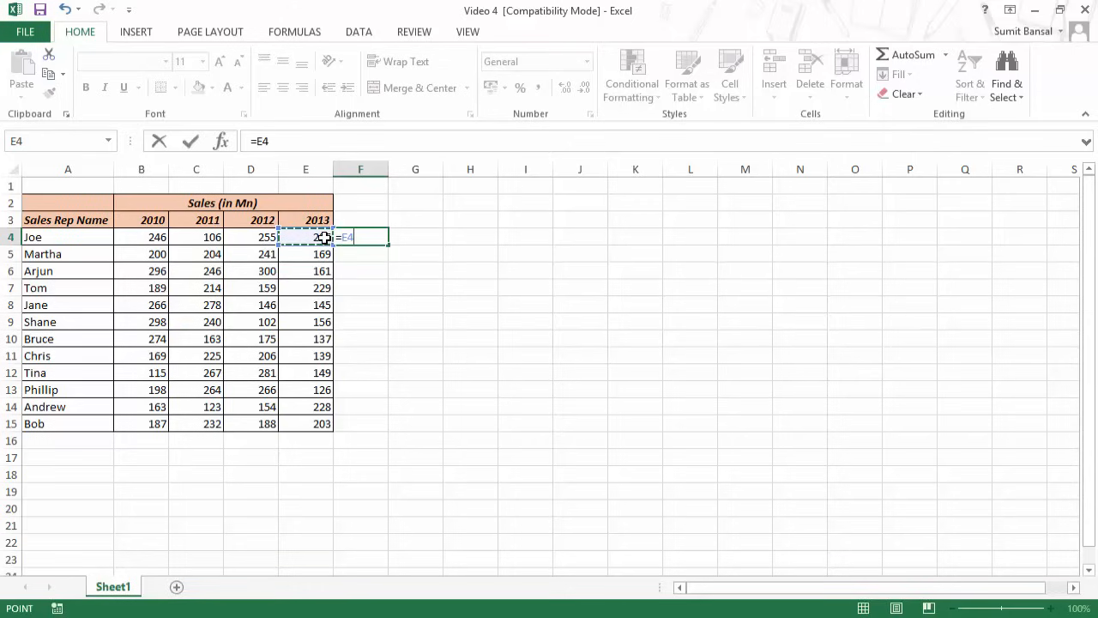
{"action": "type", "text": "+"}
{"action": "left_click", "coordinate": [263, 238]}
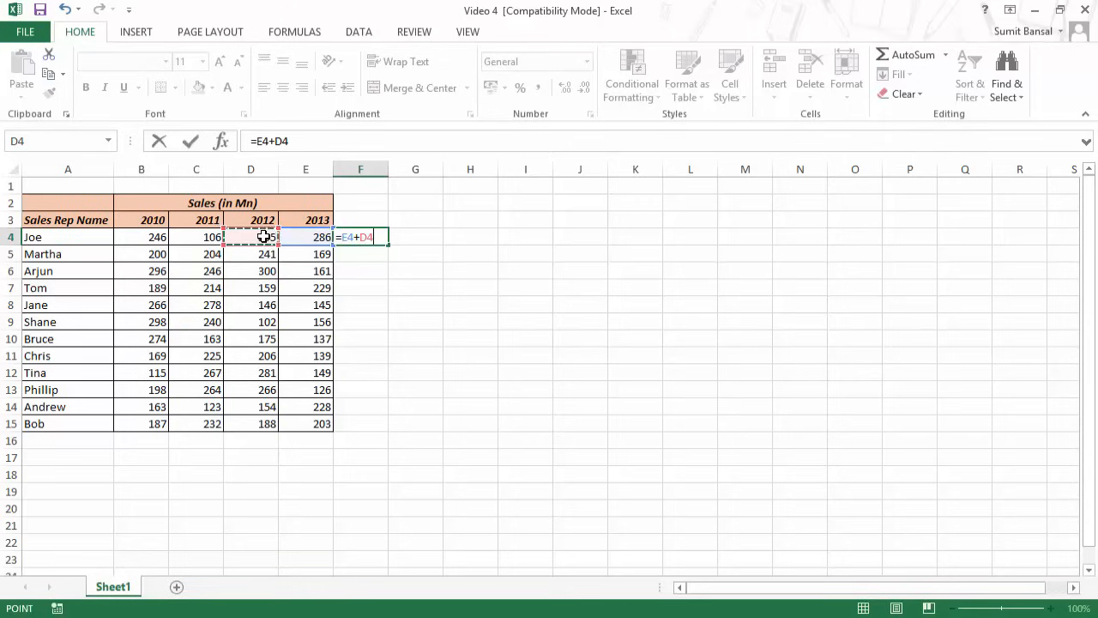
{"action": "key", "text": "Return"}
{"action": "key", "text": "Up"}
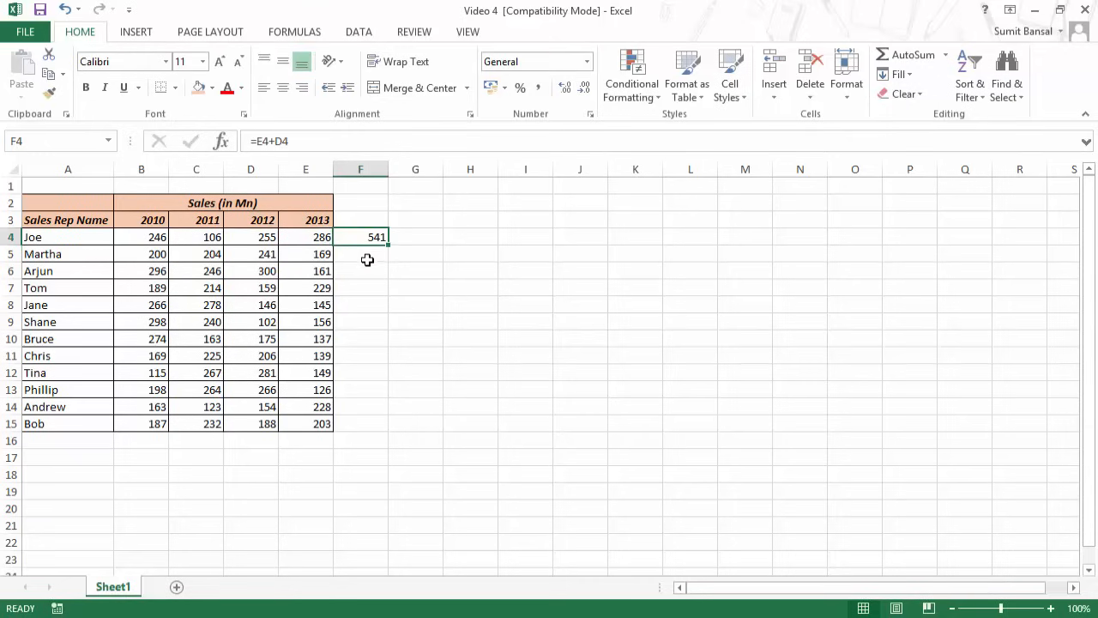
Step: Select the whole table with F4 as the active cell and use Go To Special to select its direct precedents
{"action": "key", "text": "ctrl+a"}
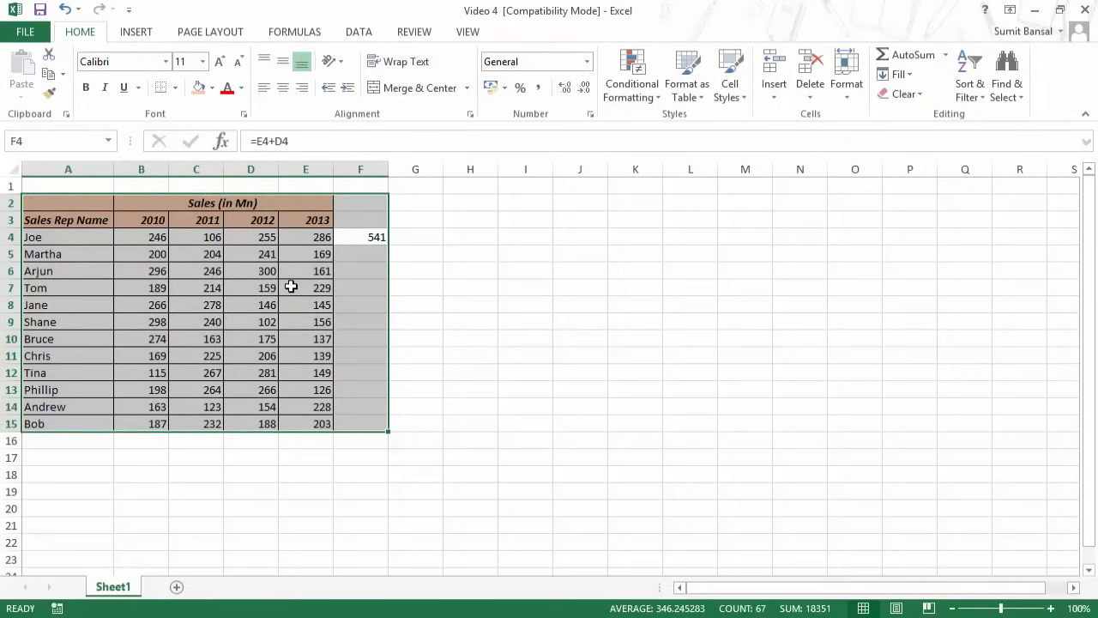
{"action": "key", "text": "ctrl+g"}
{"action": "left_click", "coordinate": [485, 423]}
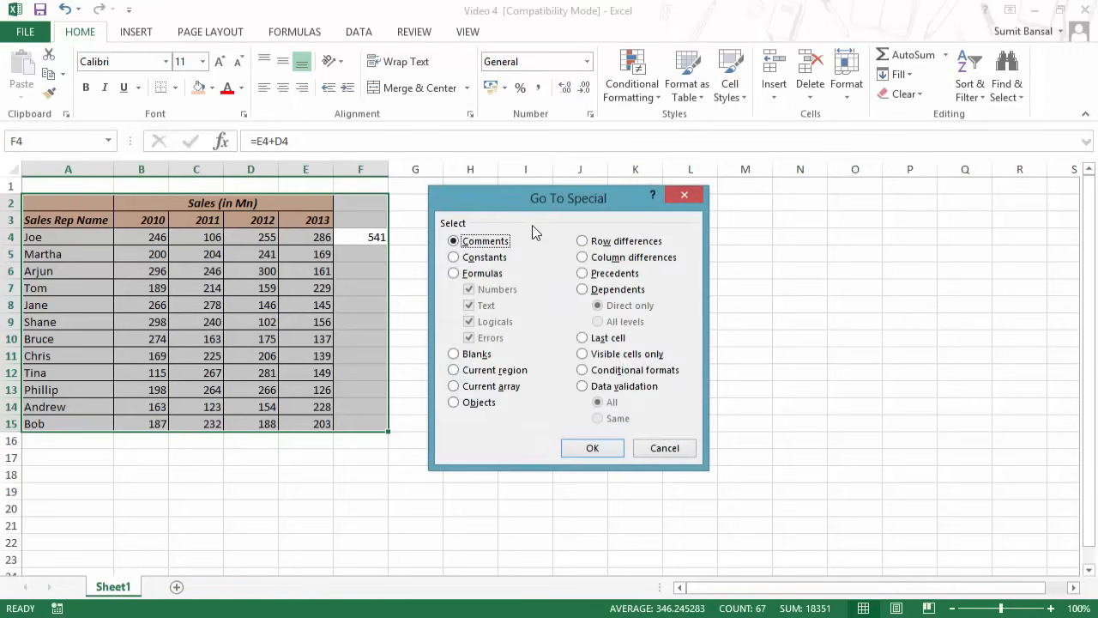
{"action": "left_click_drag", "start_coordinate": [522, 202], "coordinate": [530, 185]}
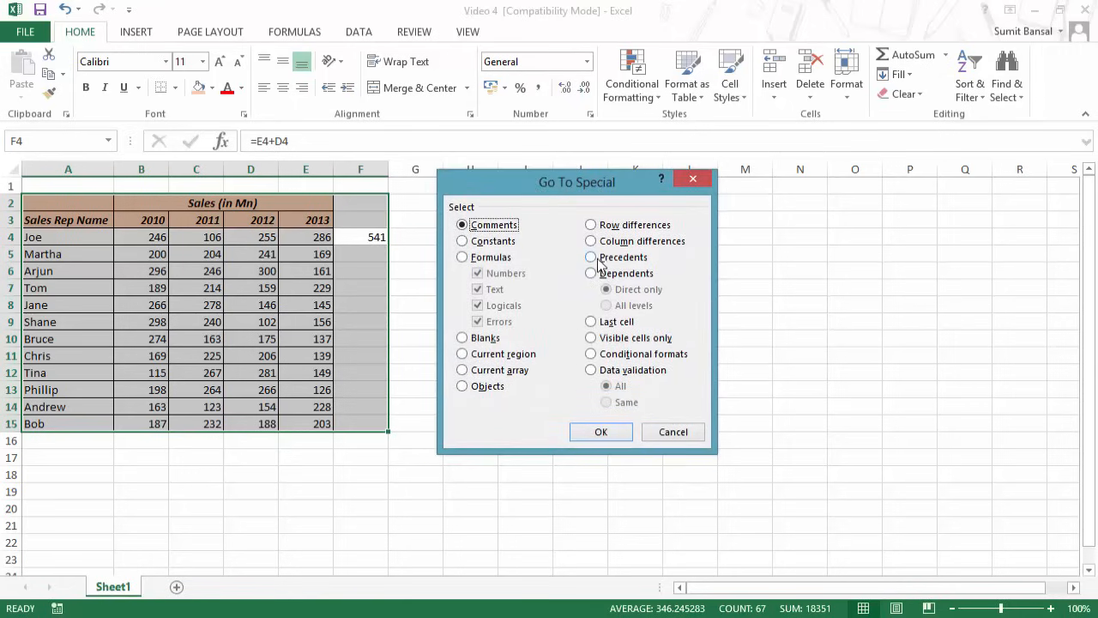
{"action": "left_click", "coordinate": [592, 259]}
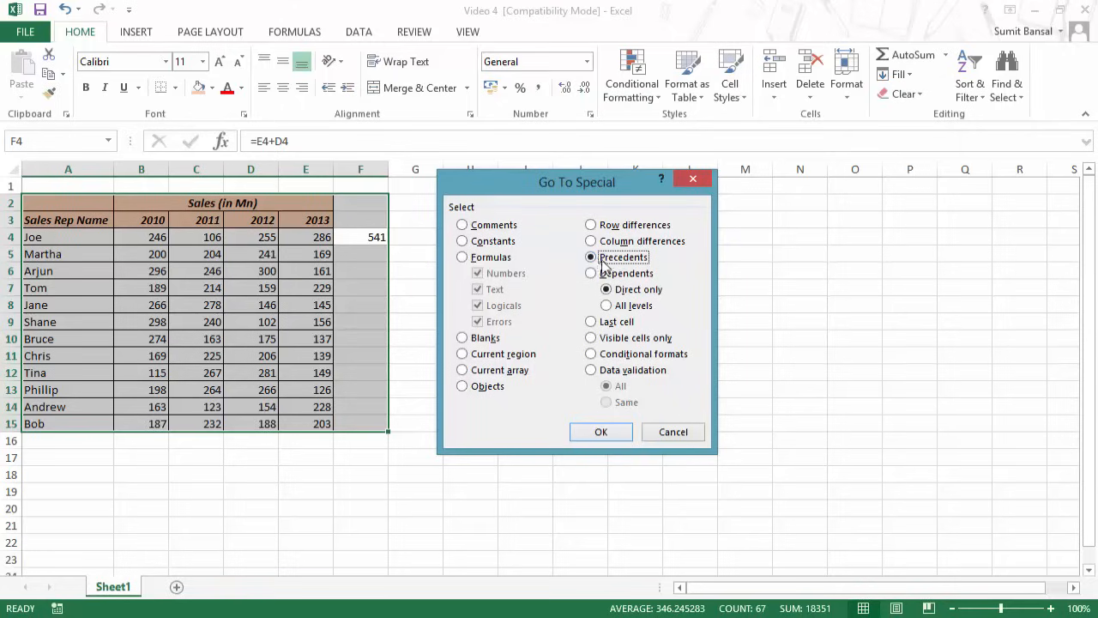
{"action": "left_click", "coordinate": [605, 436]}
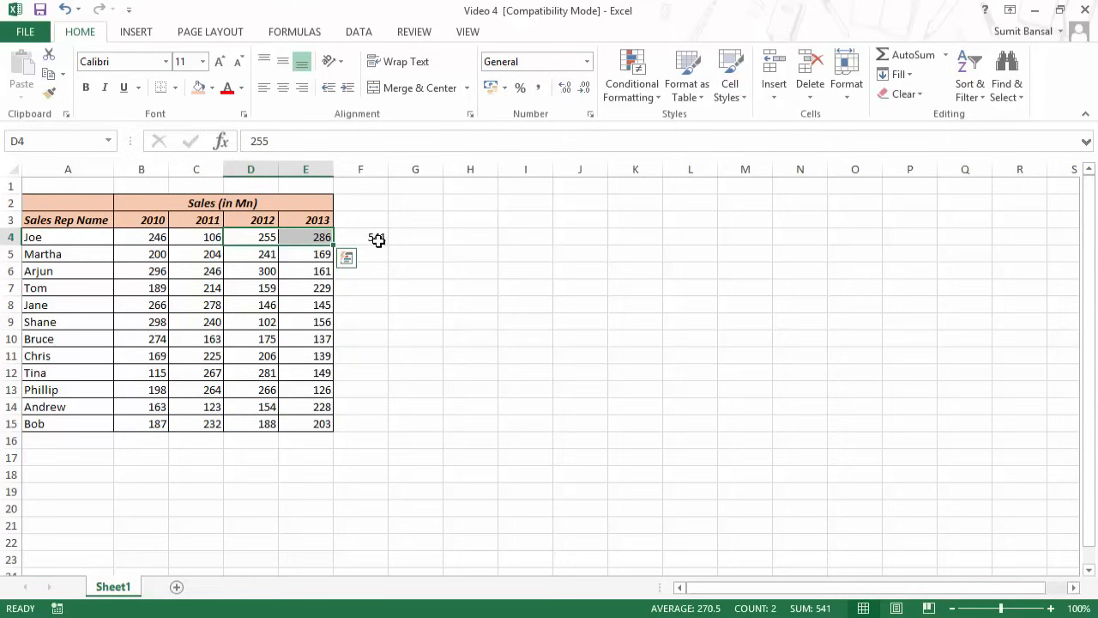
Step: Reselect the whole table with D4 as the active cell and use Go To Special to select its direct dependents
{"action": "key", "text": "ctrl+a"}
{"action": "key", "text": "F5"}
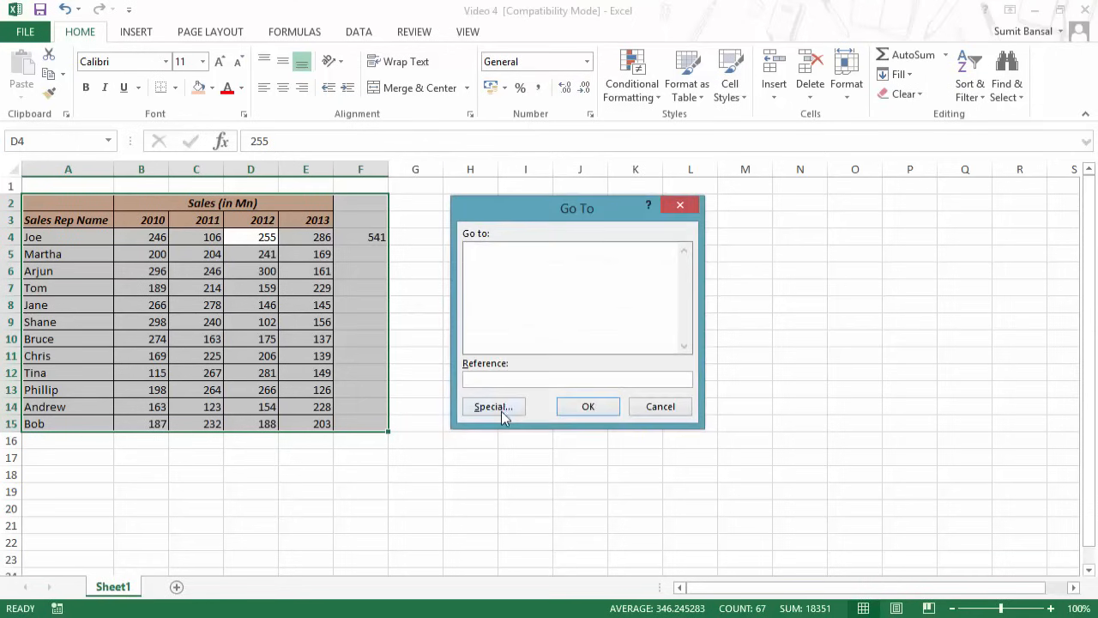
{"action": "left_click", "coordinate": [503, 415]}
{"action": "left_click", "coordinate": [594, 273]}
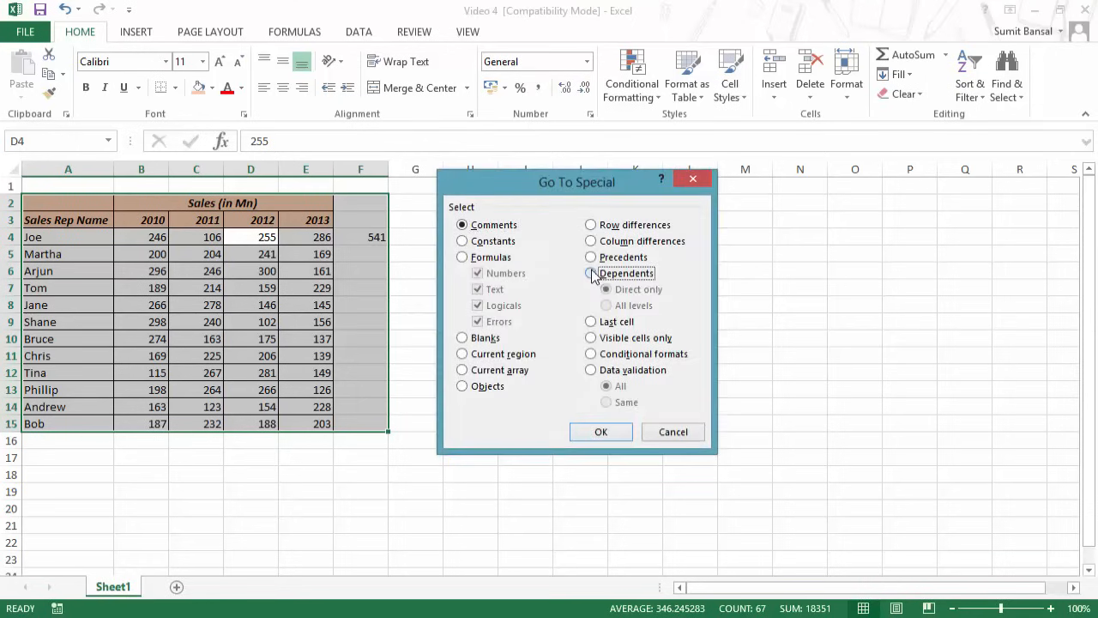
{"action": "left_click", "coordinate": [601, 433]}
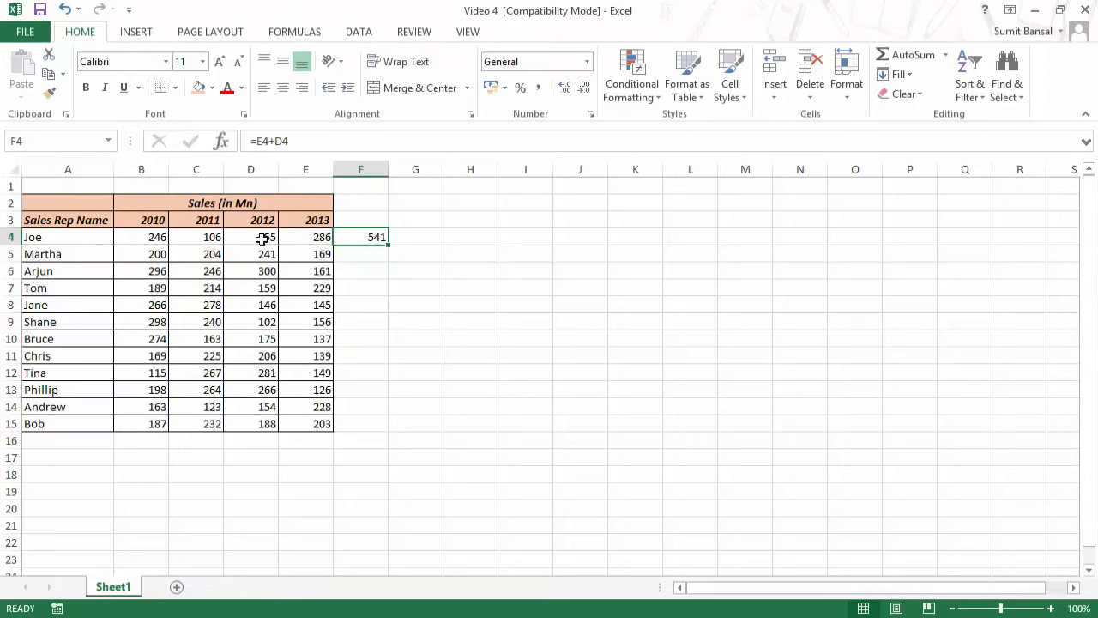
{"action": "key", "text": "F5"}
{"action": "left_click", "coordinate": [510, 408]}
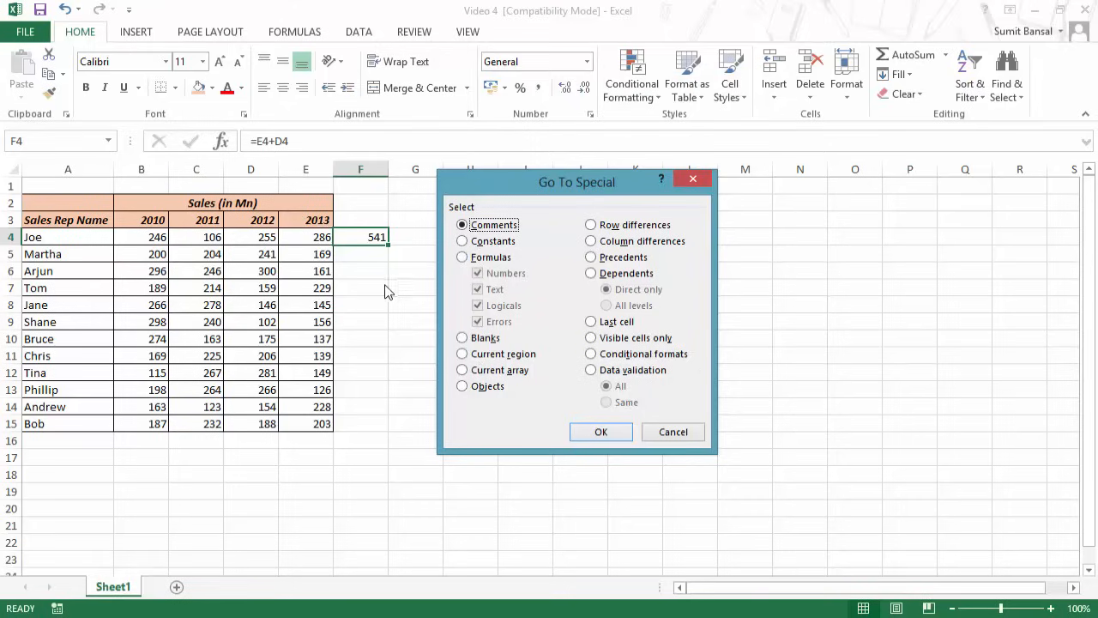
{"action": "left_click", "coordinate": [603, 374]}
{"action": "left_click", "coordinate": [604, 374]}
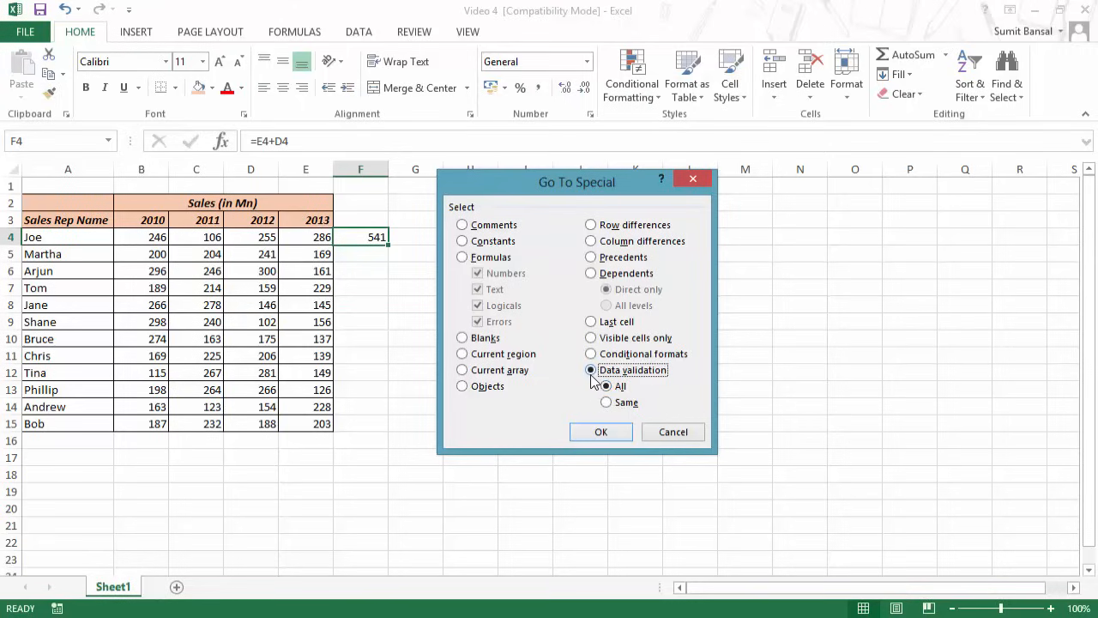
{"action": "left_click", "coordinate": [591, 353]}
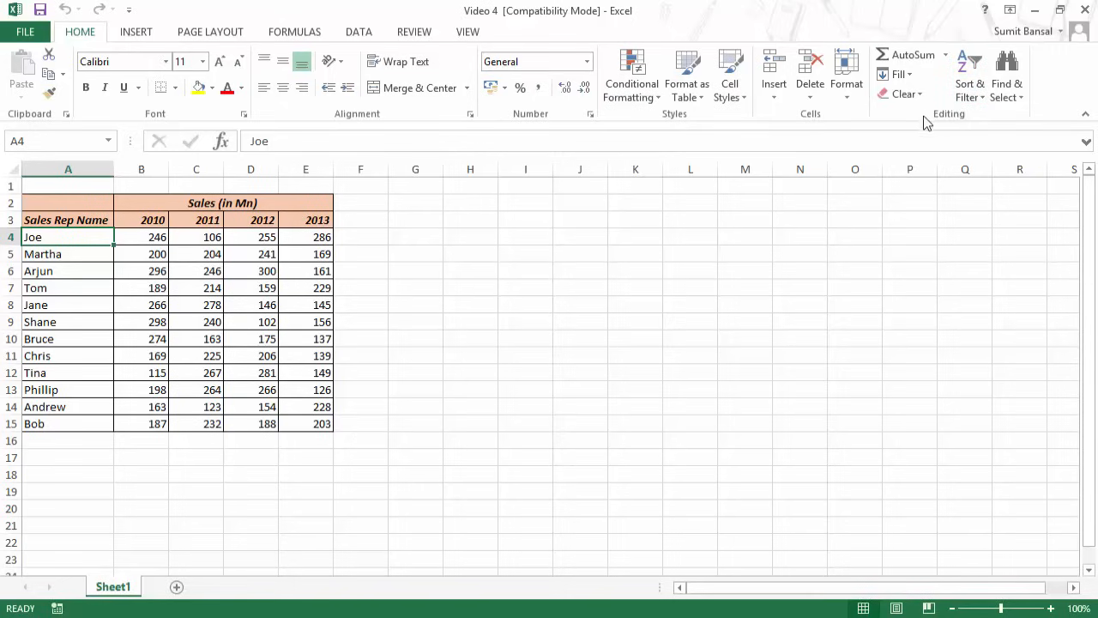
Step: Find all cells containing the sales rep name from A4, and repeat the search for the name in A12
{"action": "left_click", "coordinate": [1017, 99]}
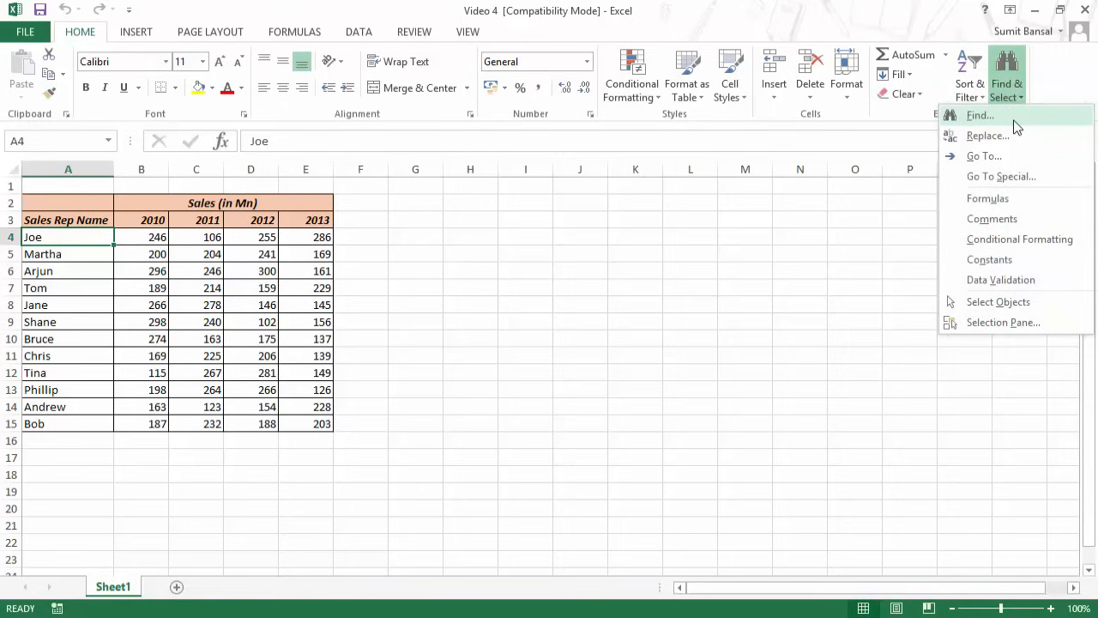
{"action": "left_click", "coordinate": [1014, 122]}
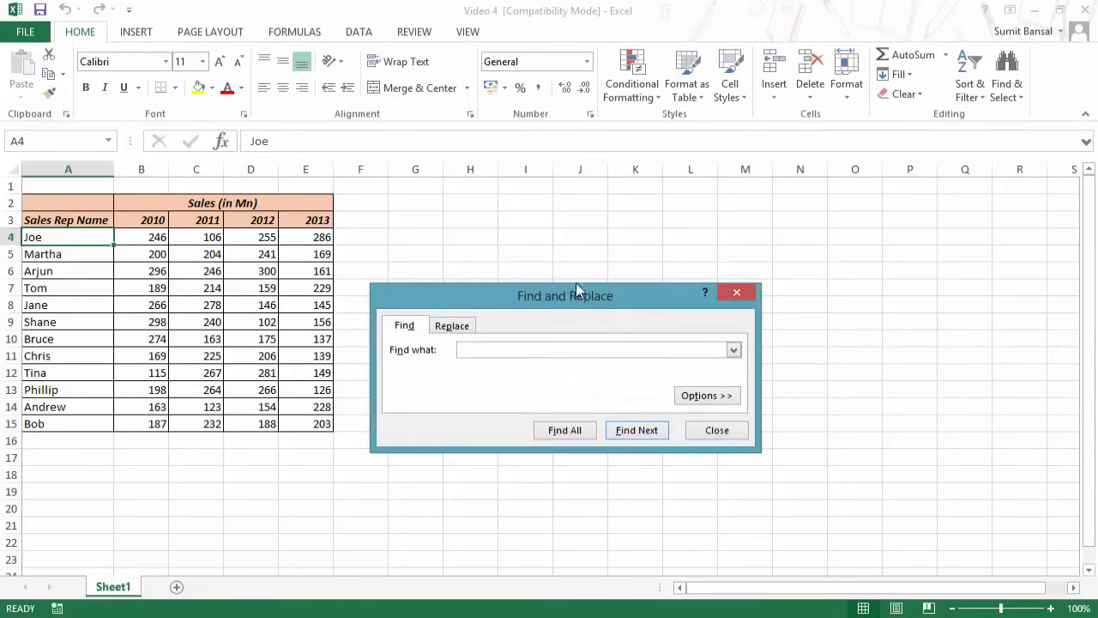
{"action": "left_click_drag", "start_coordinate": [585, 292], "coordinate": [591, 230]}
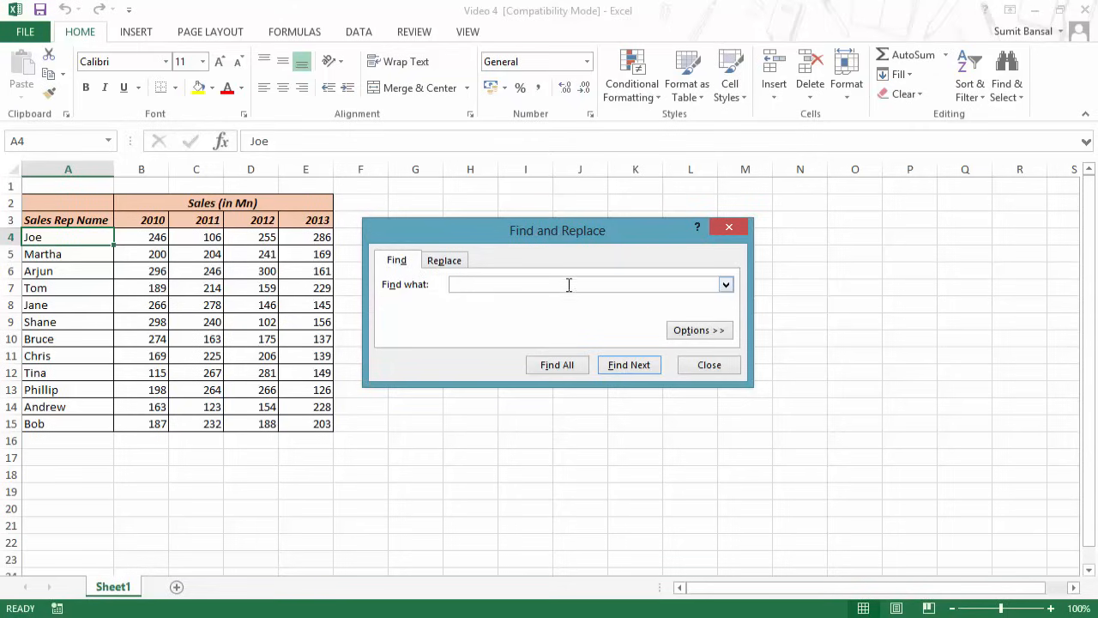
{"action": "left_click_drag", "start_coordinate": [549, 231], "coordinate": [570, 241]}
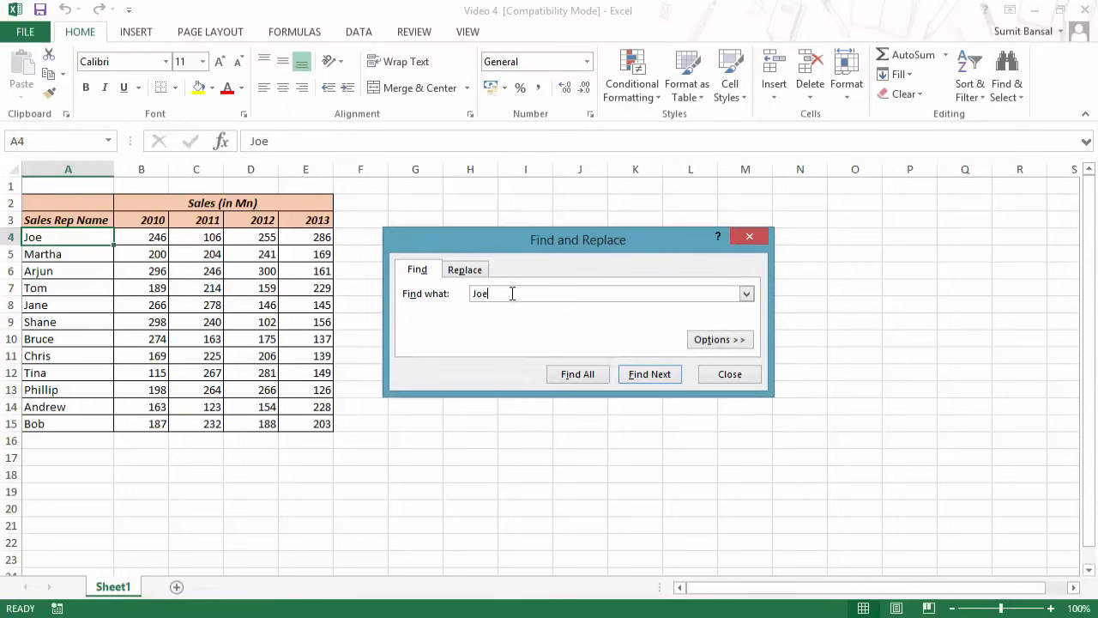
{"action": "left_click", "coordinate": [601, 377]}
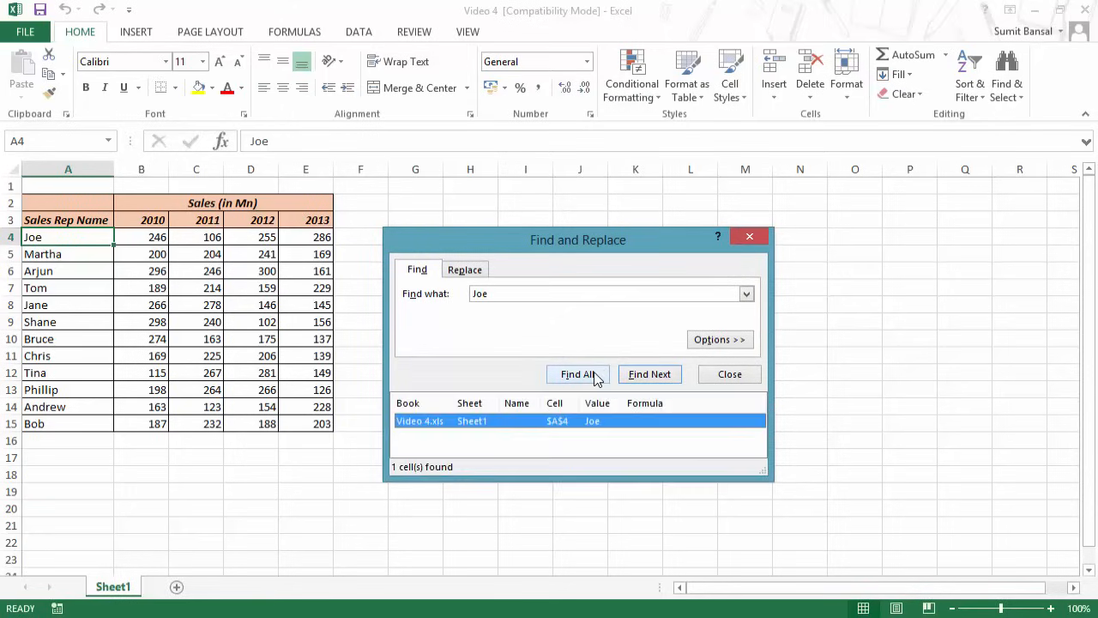
{"action": "left_click_drag", "start_coordinate": [575, 229], "coordinate": [578, 165]}
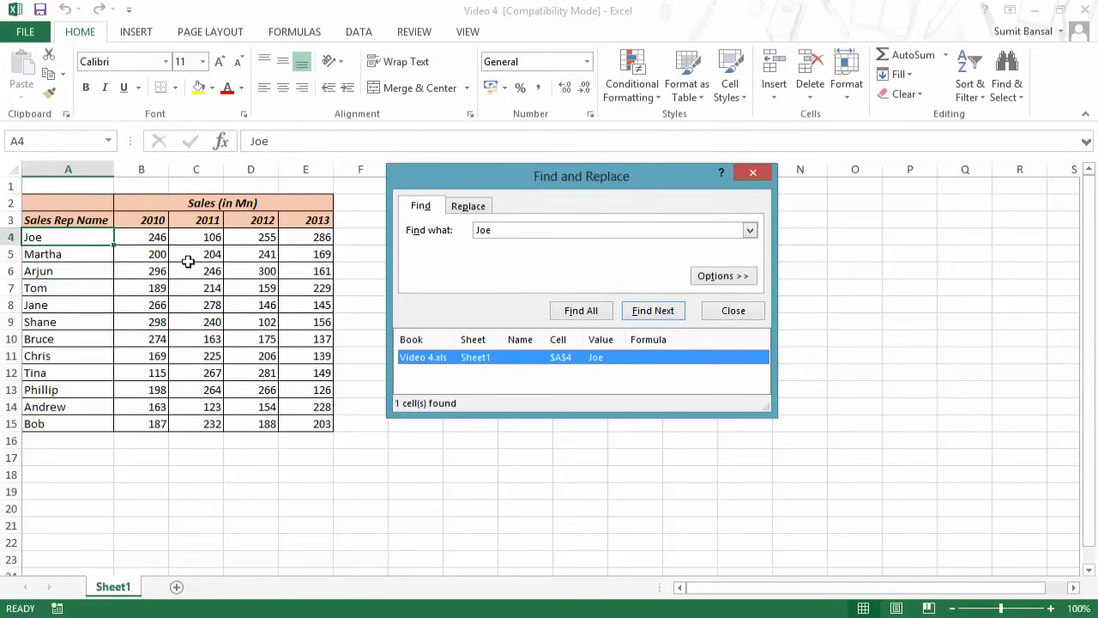
{"action": "left_click", "coordinate": [438, 239]}
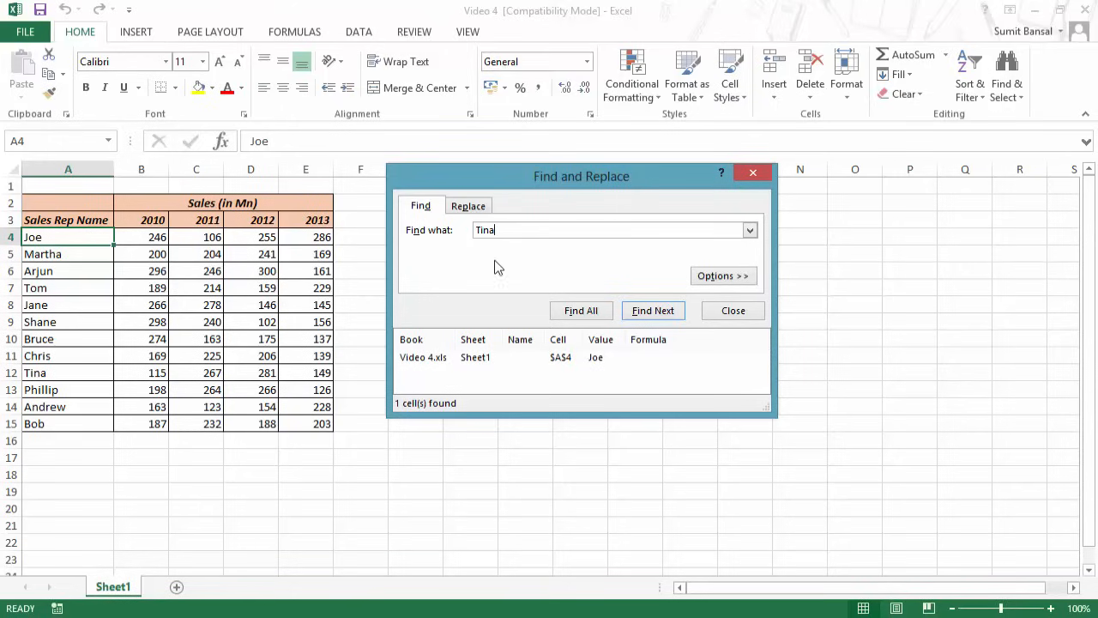
{"action": "left_click", "coordinate": [577, 313]}
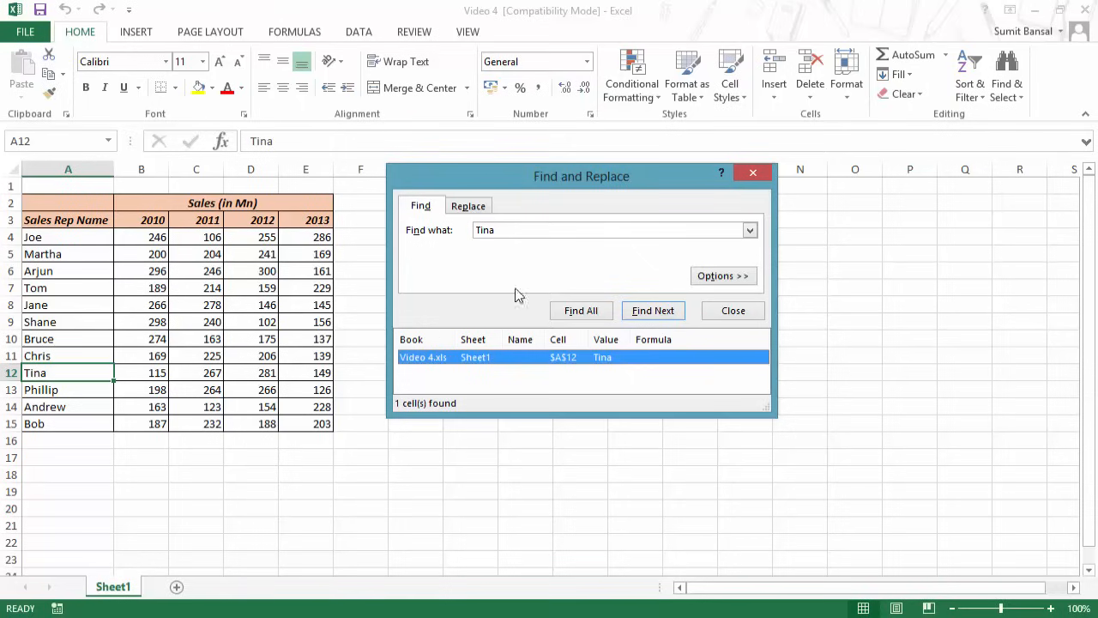
Step: Empty the search text and find all cells whose format matches header cell E3, enlarging the results list
{"action": "left_click", "coordinate": [731, 277]}
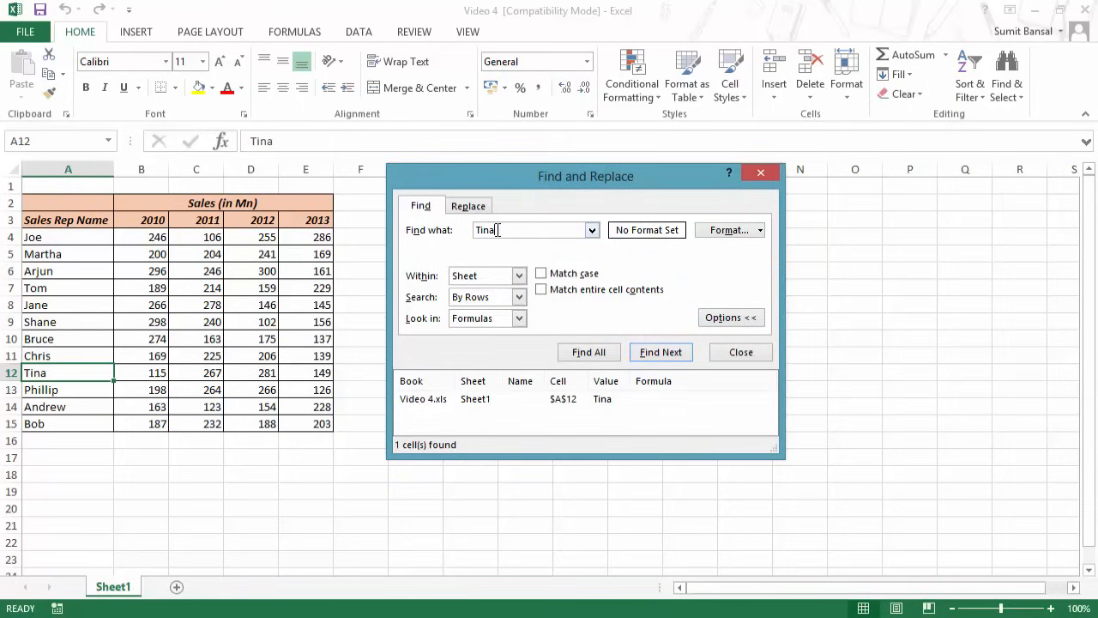
{"action": "key", "text": "BackSpace"}
{"action": "left_click", "coordinate": [760, 233]}
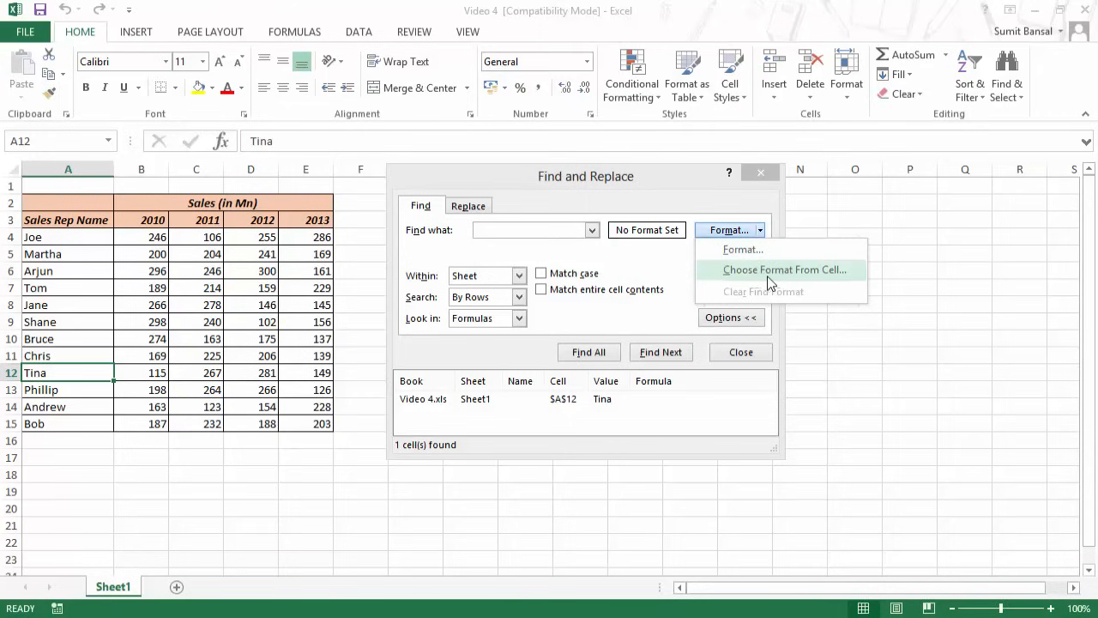
{"action": "left_click", "coordinate": [777, 271]}
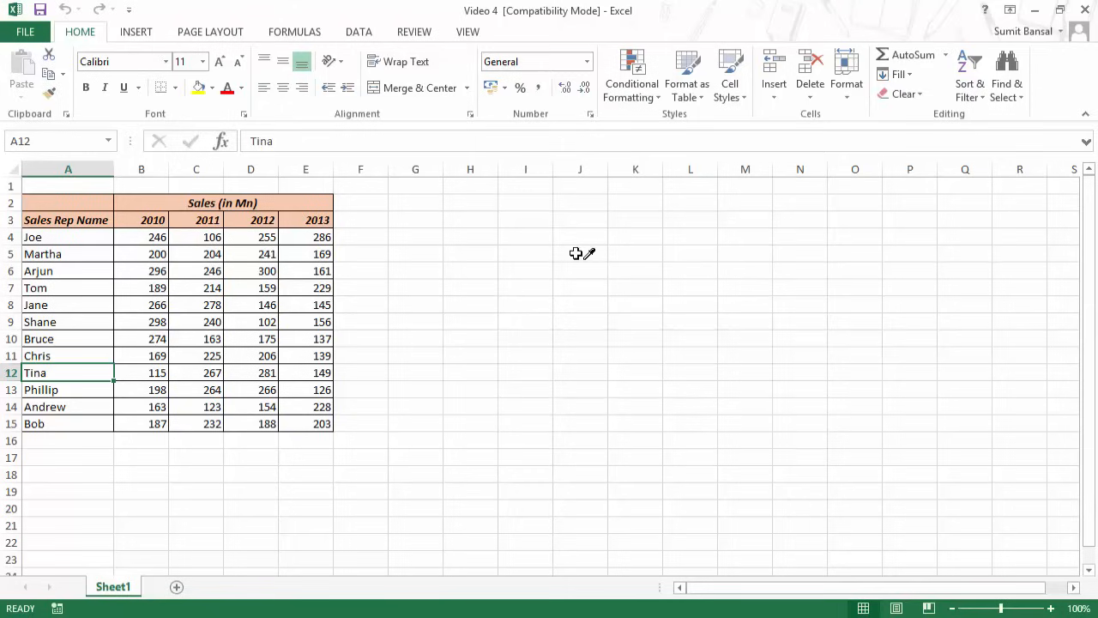
{"action": "left_click", "coordinate": [315, 218]}
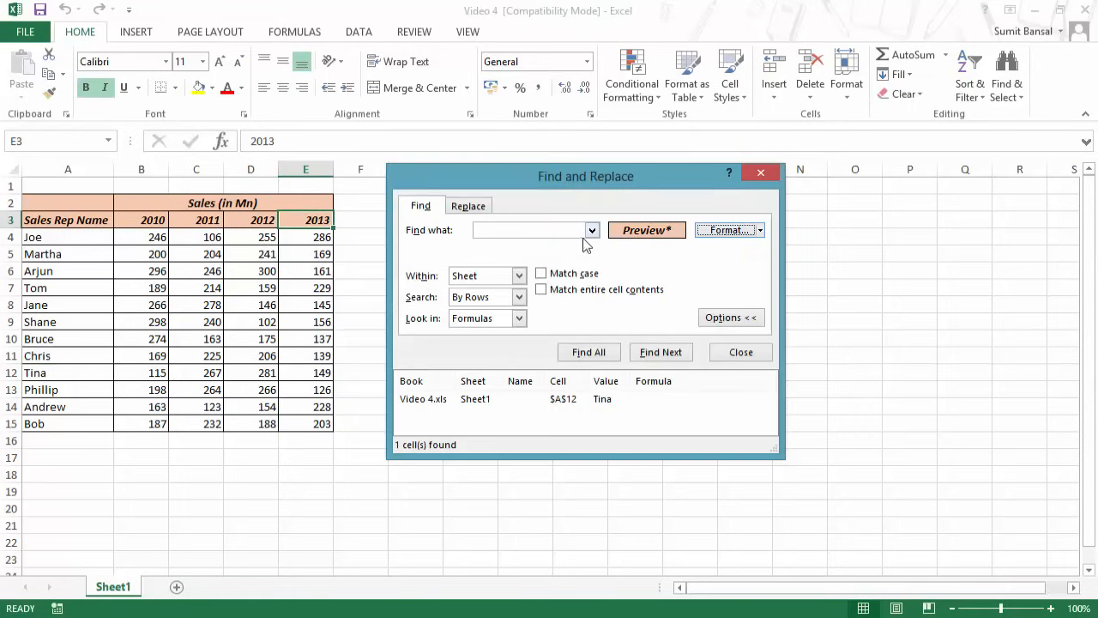
{"action": "left_click", "coordinate": [600, 352]}
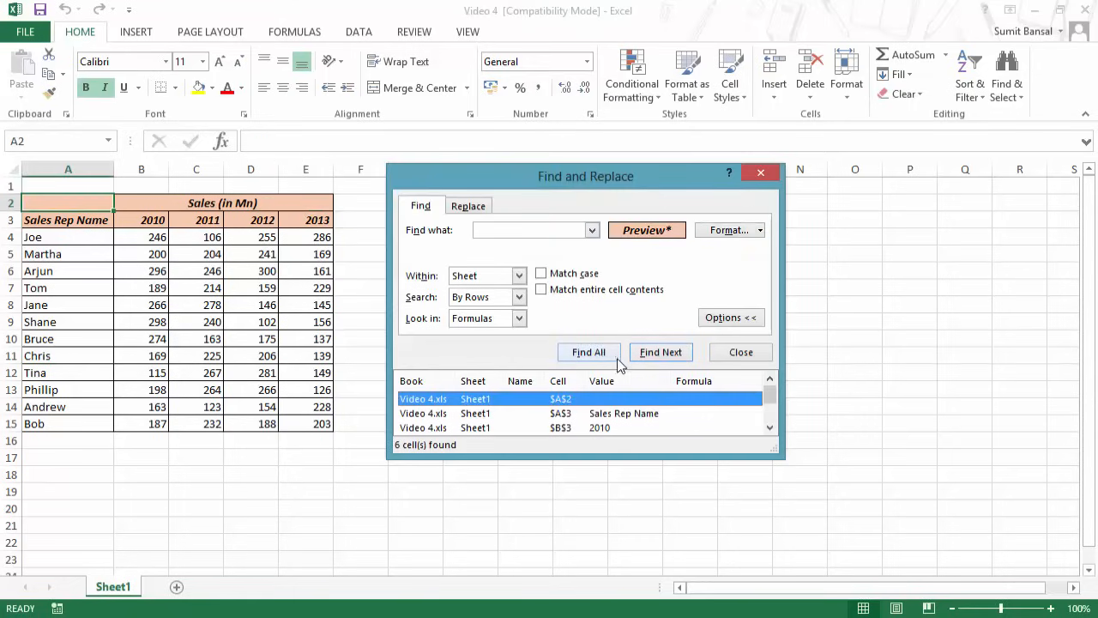
{"action": "left_click_drag", "start_coordinate": [682, 459], "coordinate": [691, 553]}
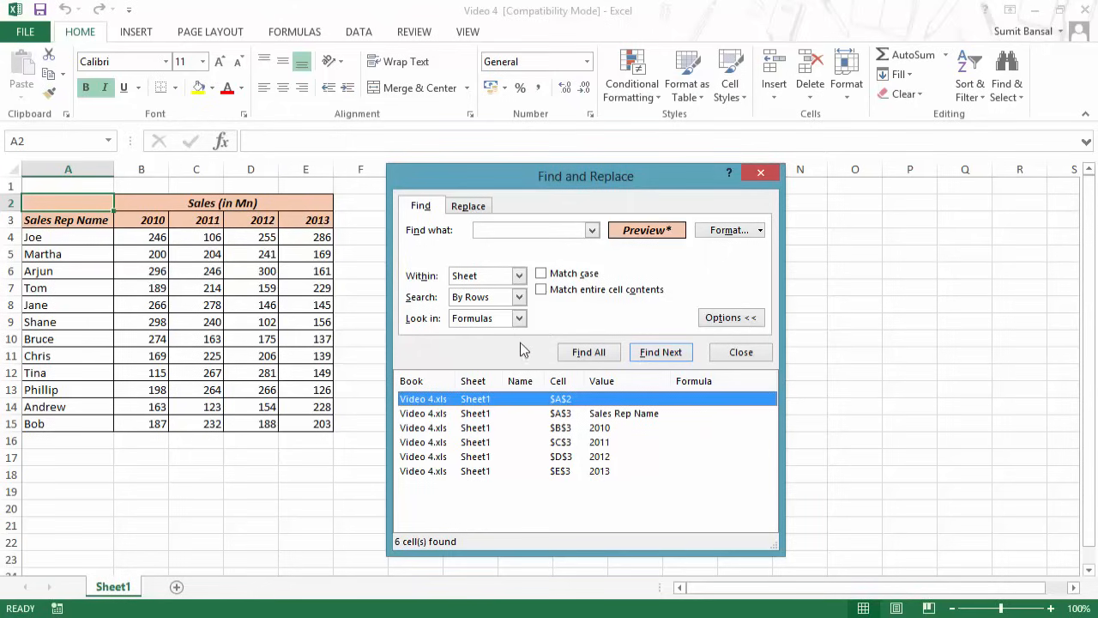
Step: Review the Within, Search and Look in choices for the search, keeping Sheet, By Rows and Formulas
{"action": "left_click", "coordinate": [520, 275]}
{"action": "left_click", "coordinate": [511, 290]}
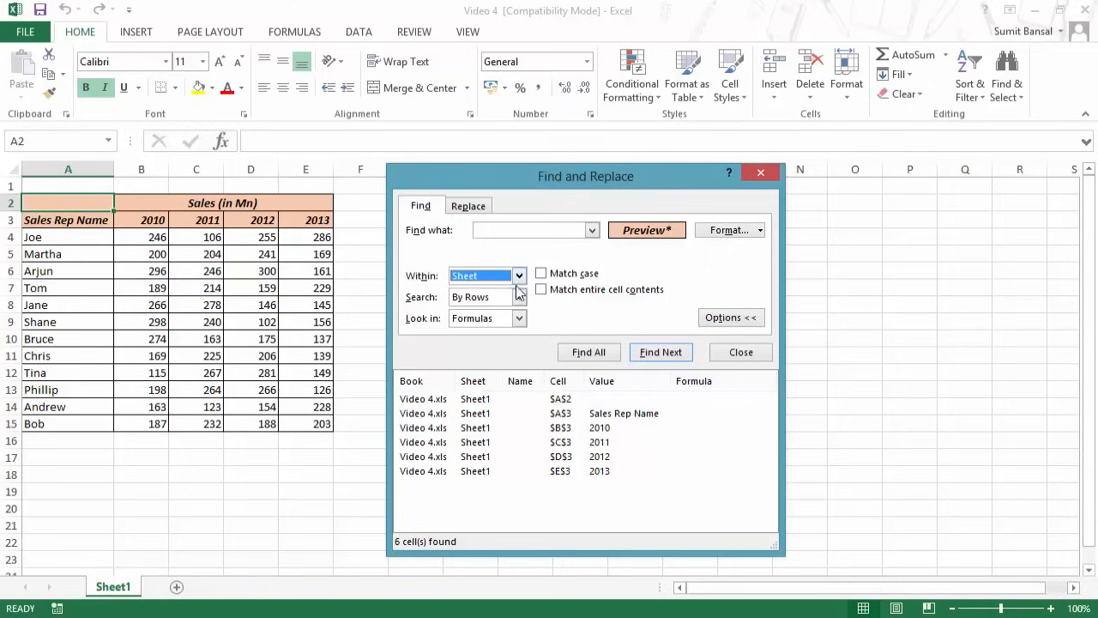
{"action": "left_click", "coordinate": [519, 297]}
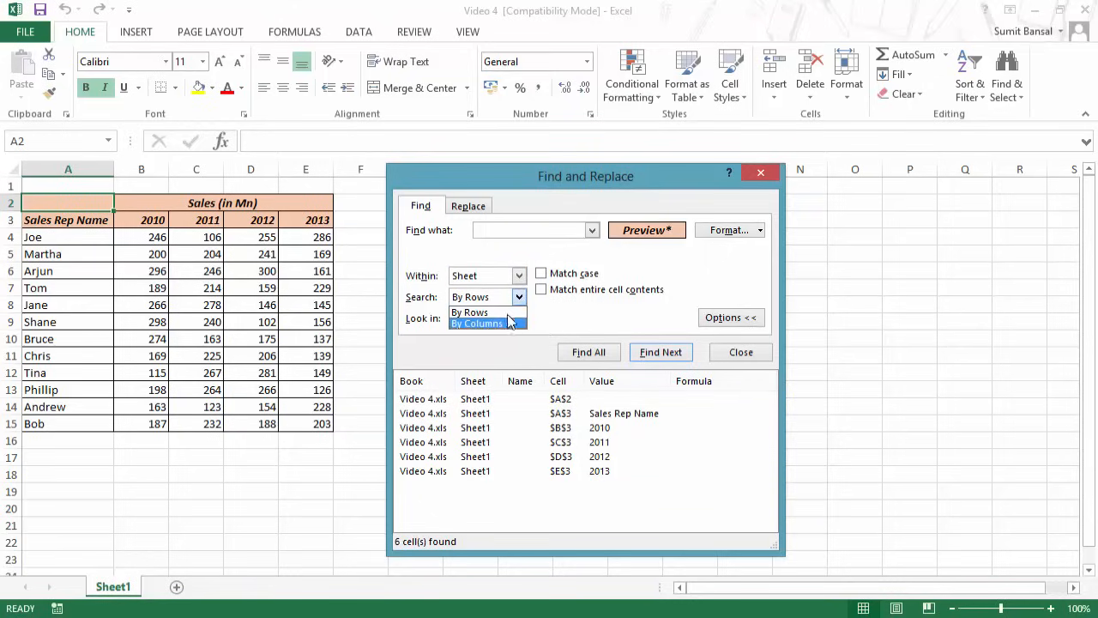
{"action": "left_click", "coordinate": [513, 308]}
{"action": "left_click", "coordinate": [519, 318]}
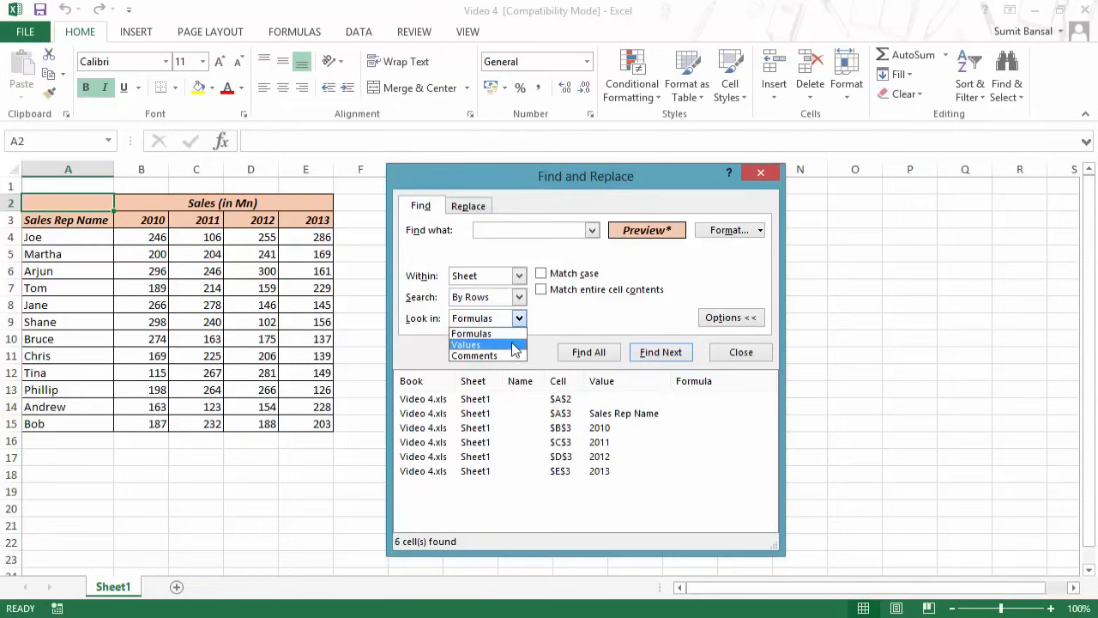
{"action": "left_click", "coordinate": [512, 334]}
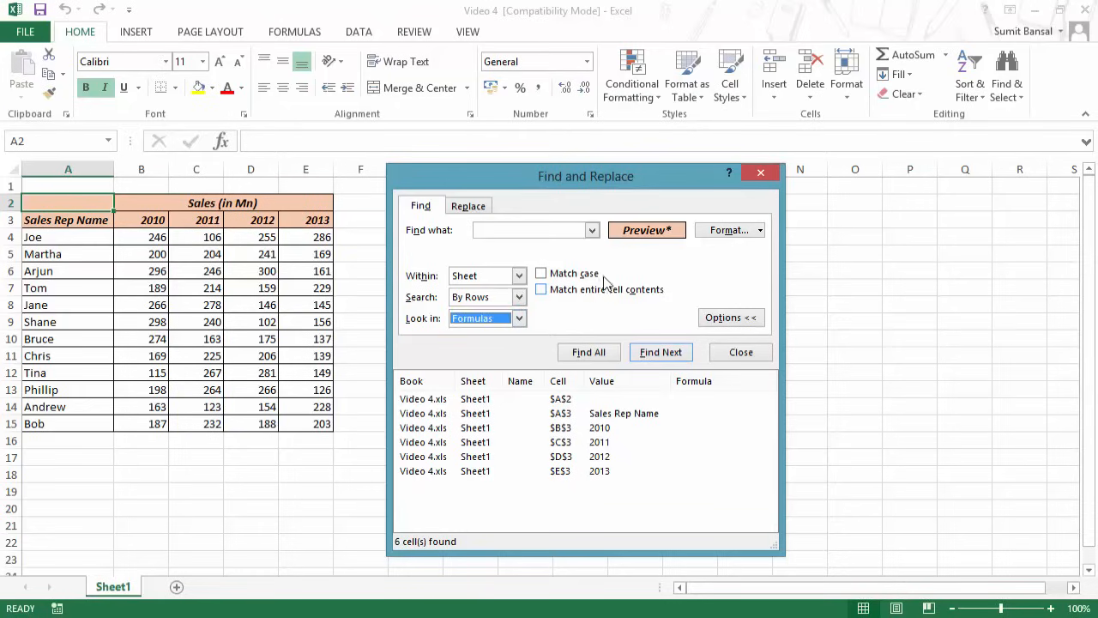
{"action": "left_click", "coordinate": [416, 209]}
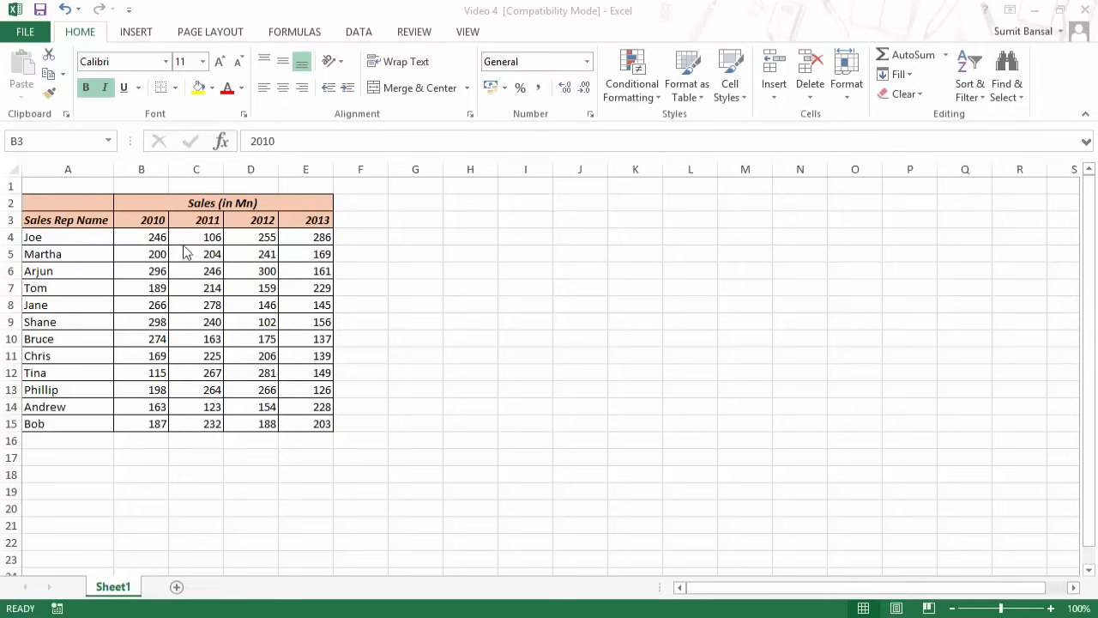
Step: Insert a comment on cell B3 reading "Excel is Awesome" below the author name
{"action": "left_click", "coordinate": [152, 223]}
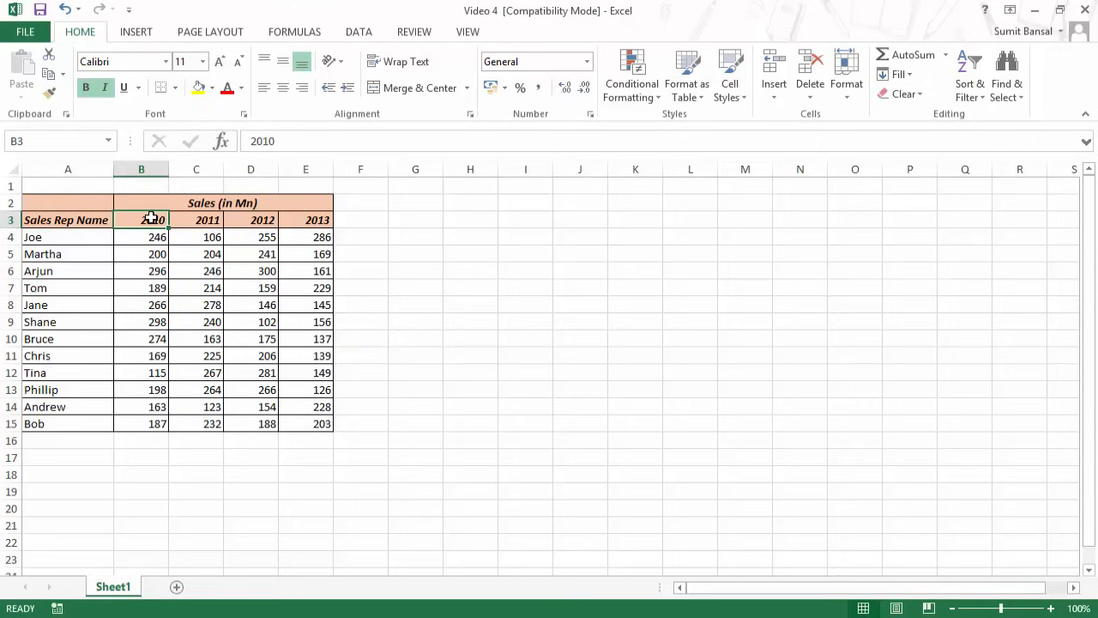
{"action": "right_click", "coordinate": [151, 222]}
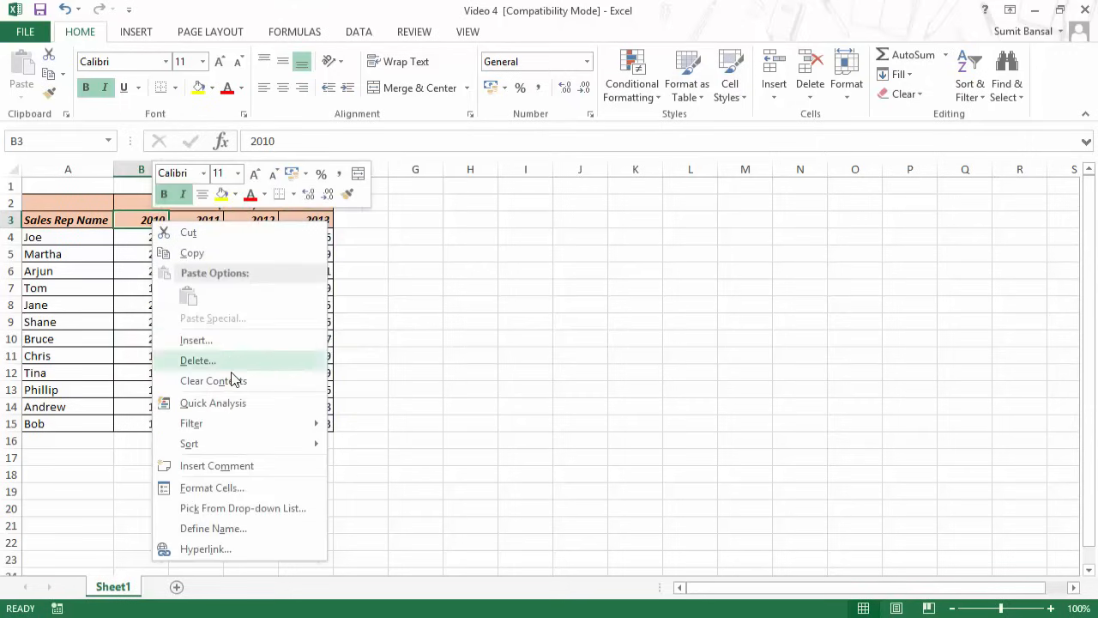
{"action": "left_click", "coordinate": [263, 467]}
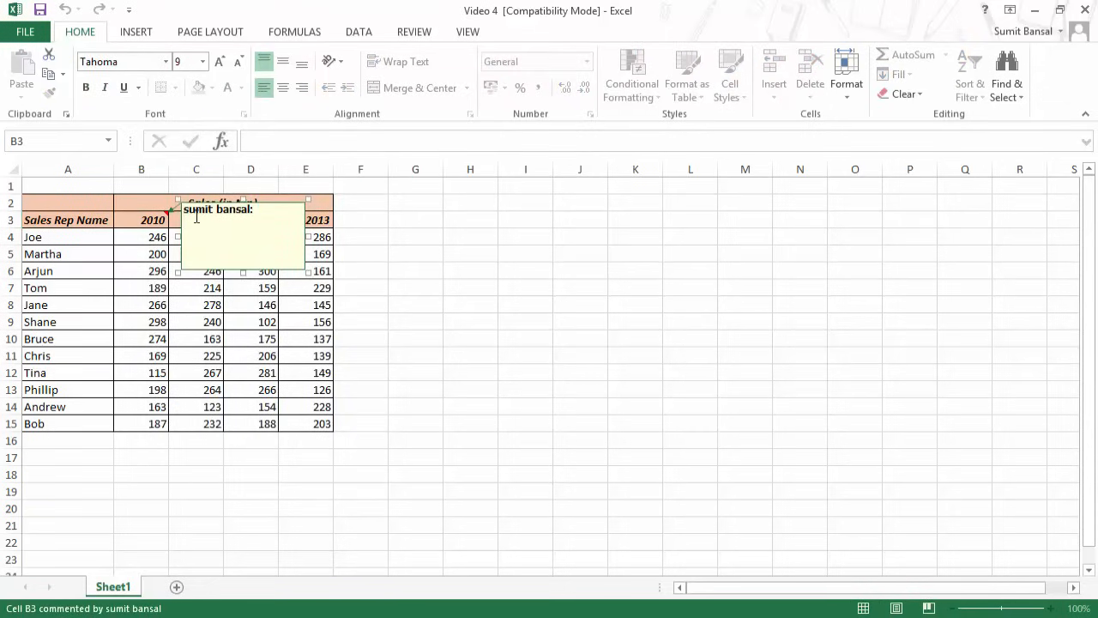
{"action": "left_click_drag", "start_coordinate": [263, 209], "coordinate": [185, 204]}
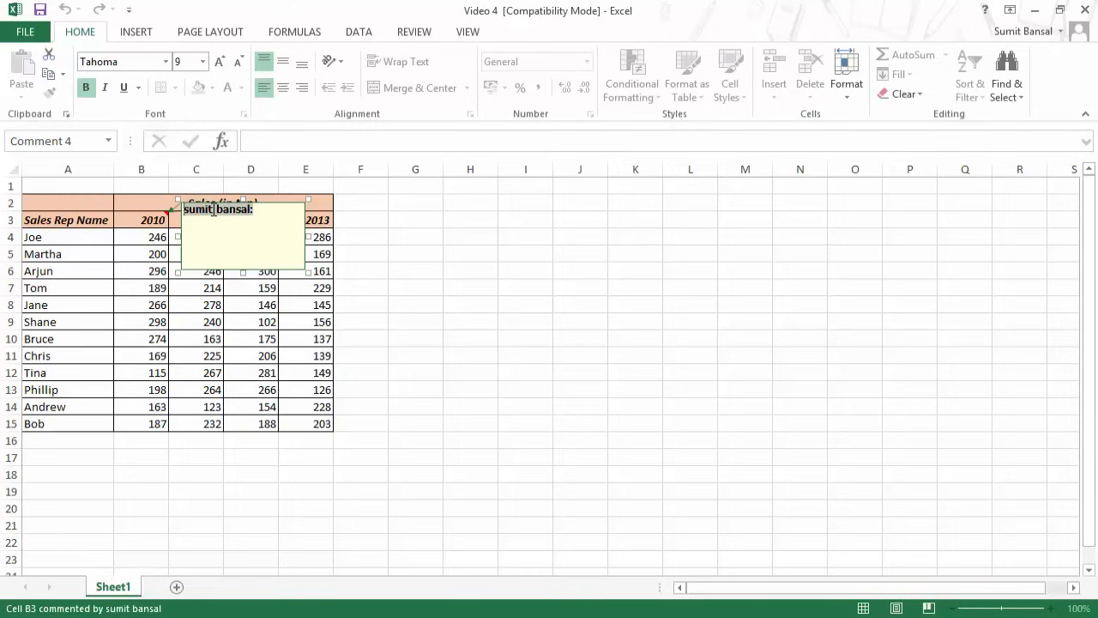
{"action": "left_click", "coordinate": [240, 219]}
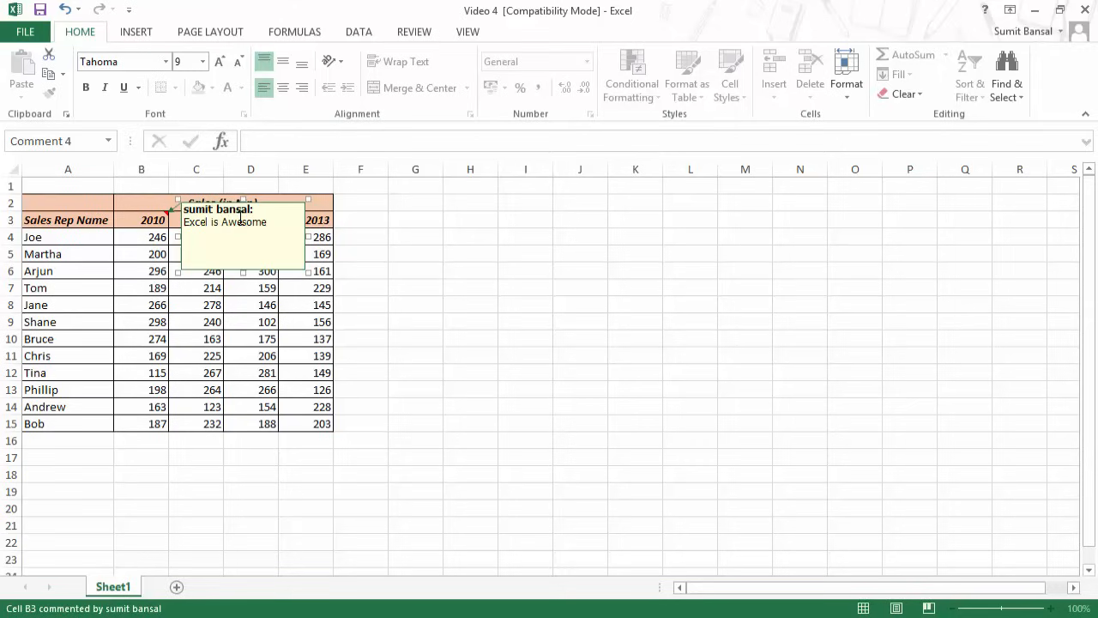
Step: Close the comment on cell B3, reopen it for editing and select its "Excel is Awesome" line
{"action": "left_click", "coordinate": [400, 223]}
{"action": "mouse_move", "coordinate": [150, 220]}
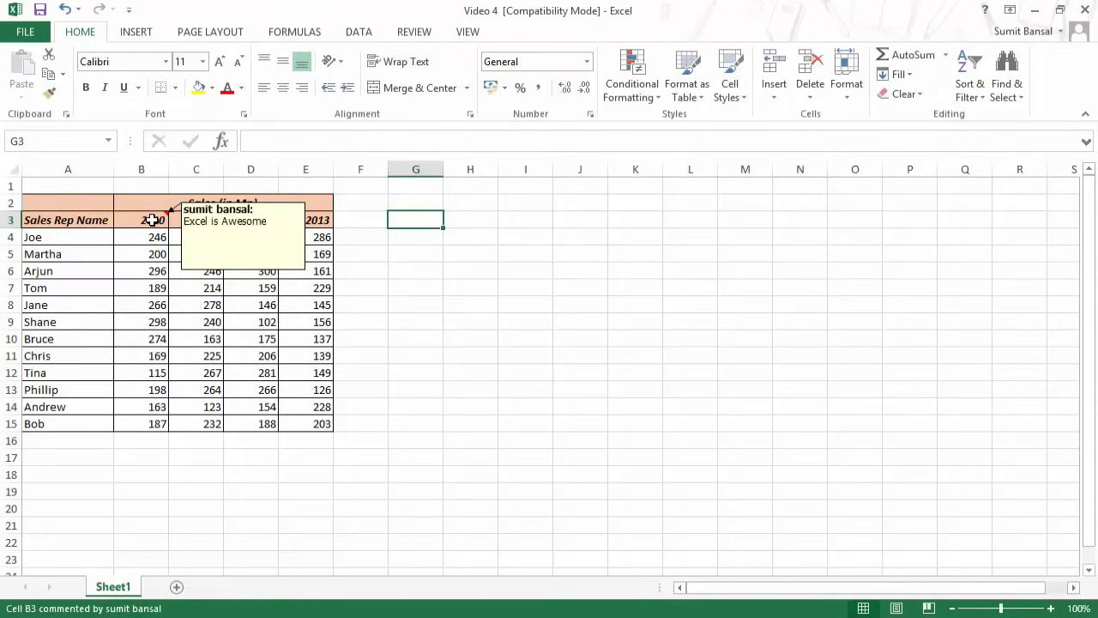
{"action": "left_click", "coordinate": [150, 219]}
{"action": "right_click", "coordinate": [150, 220]}
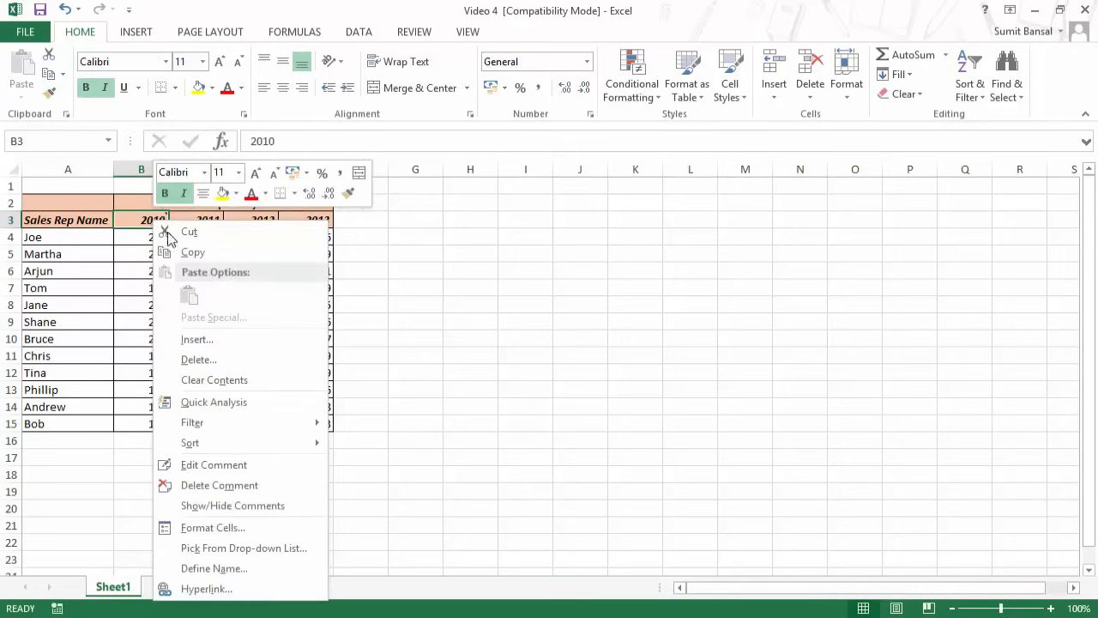
{"action": "left_click", "coordinate": [225, 470]}
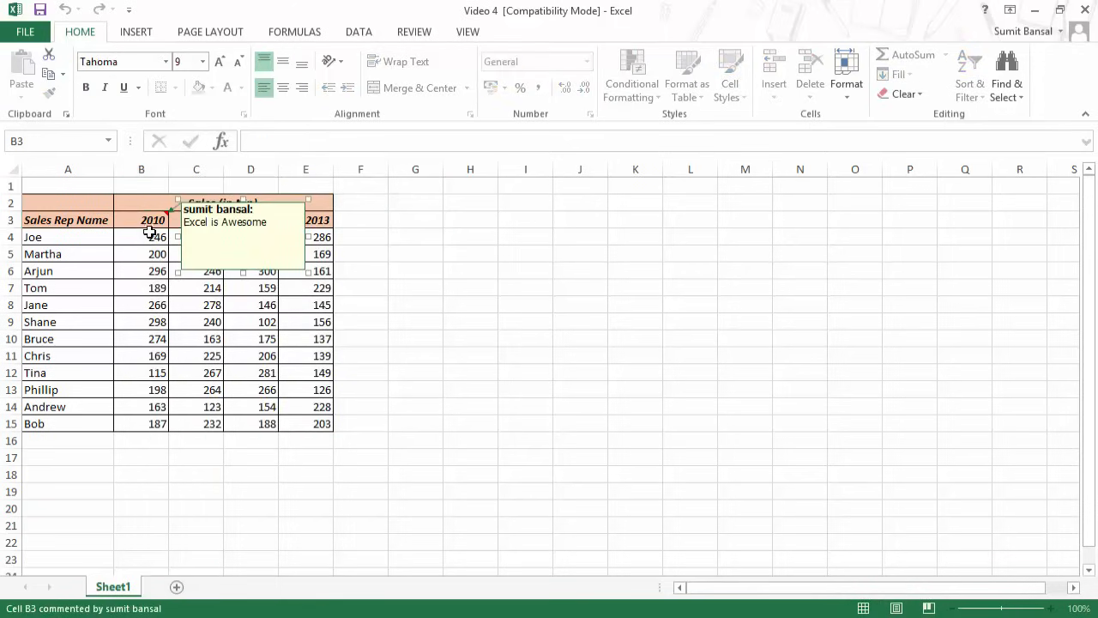
{"action": "triple_click", "coordinate": [229, 222]}
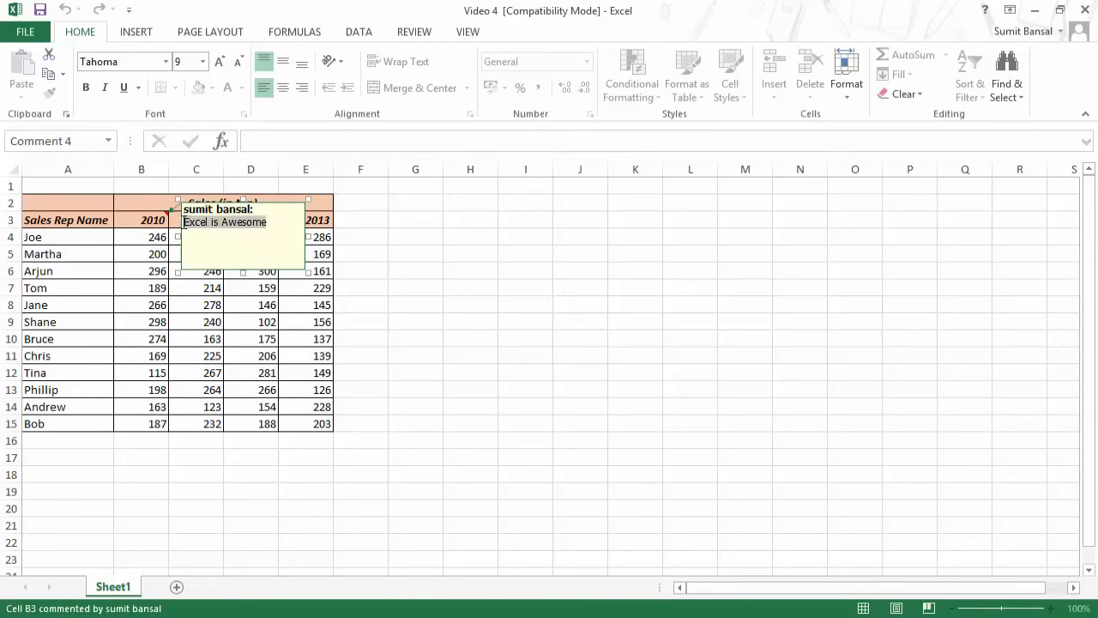
Step: Format the comment on cell B3 with a lime green fill, looking over its size and font settings on the way
{"action": "left_click", "coordinate": [148, 220]}
{"action": "right_click", "coordinate": [148, 220]}
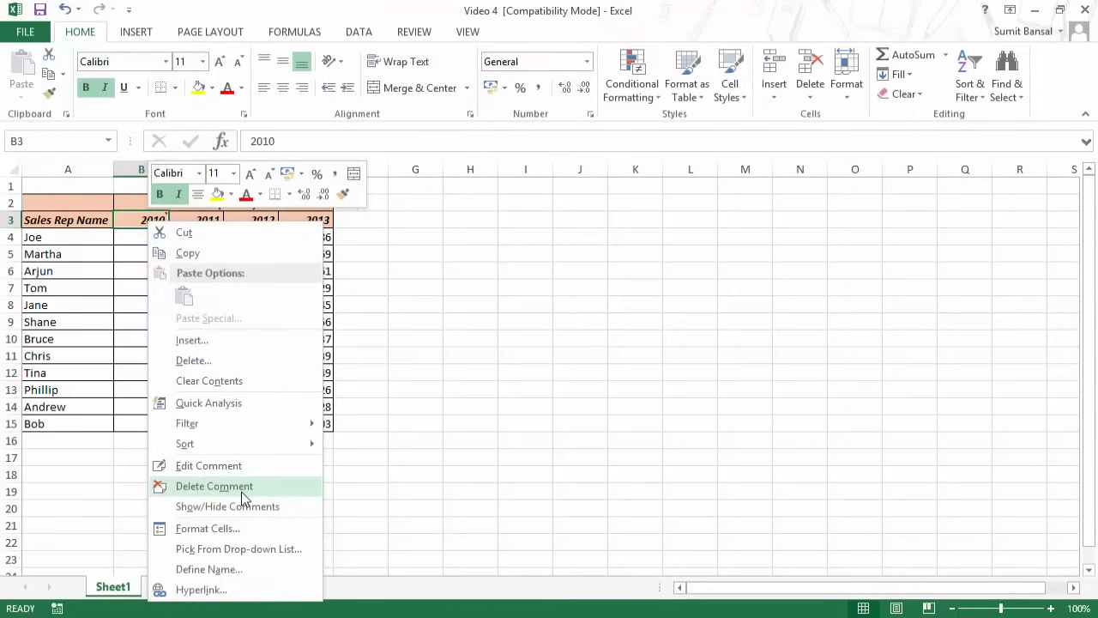
{"action": "left_click", "coordinate": [224, 465]}
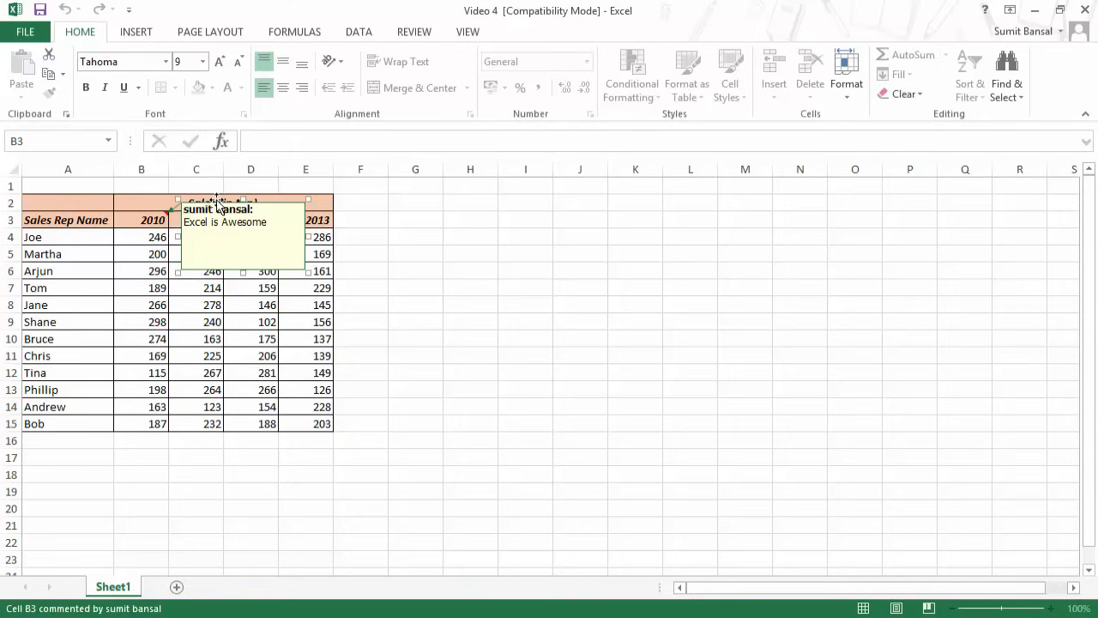
{"action": "right_click", "coordinate": [218, 205]}
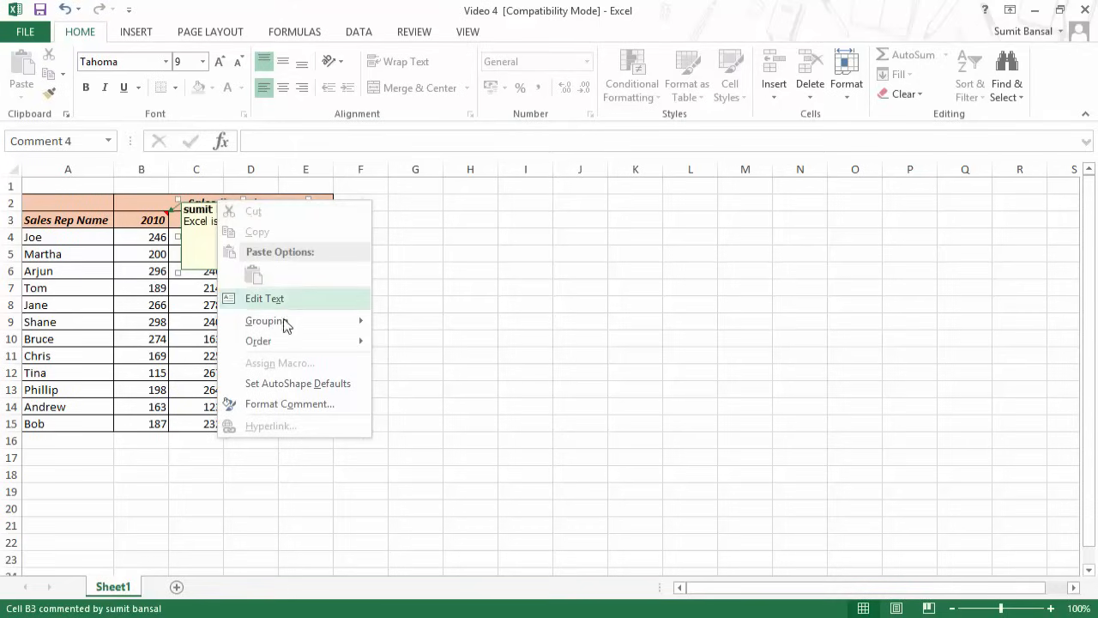
{"action": "left_click", "coordinate": [314, 417]}
{"action": "left_click_drag", "start_coordinate": [487, 123], "coordinate": [427, 134]}
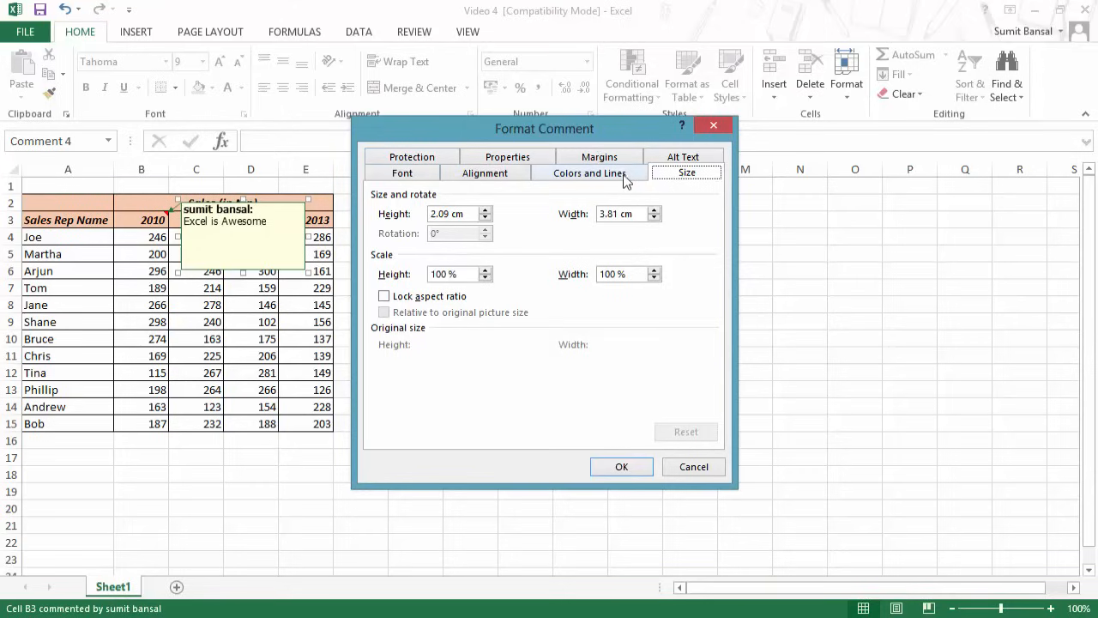
{"action": "left_click", "coordinate": [415, 177]}
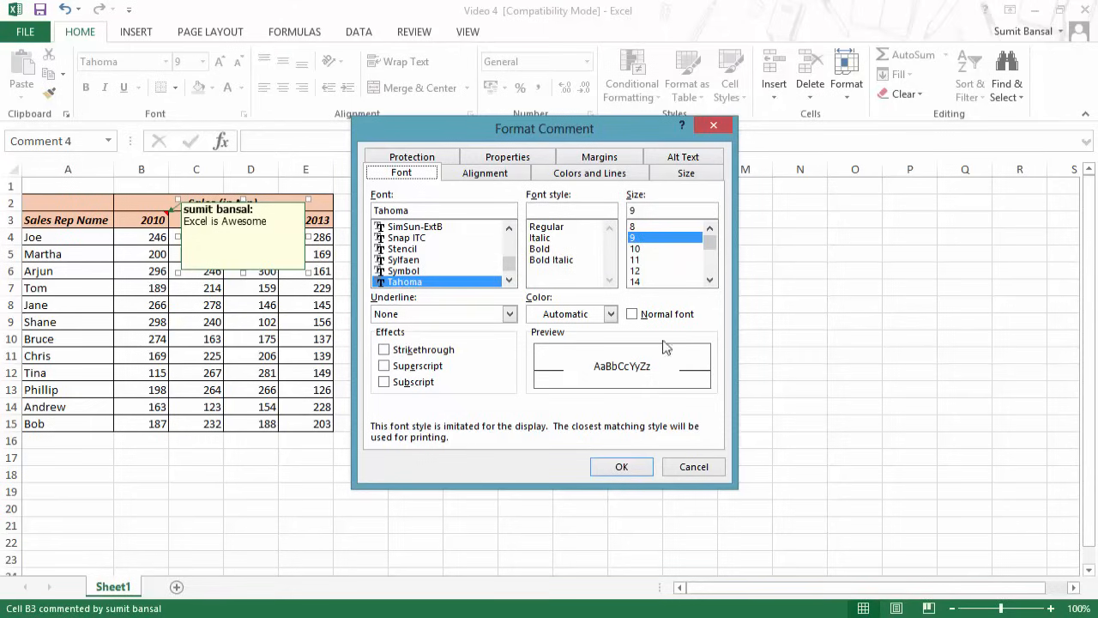
{"action": "left_click", "coordinate": [576, 179]}
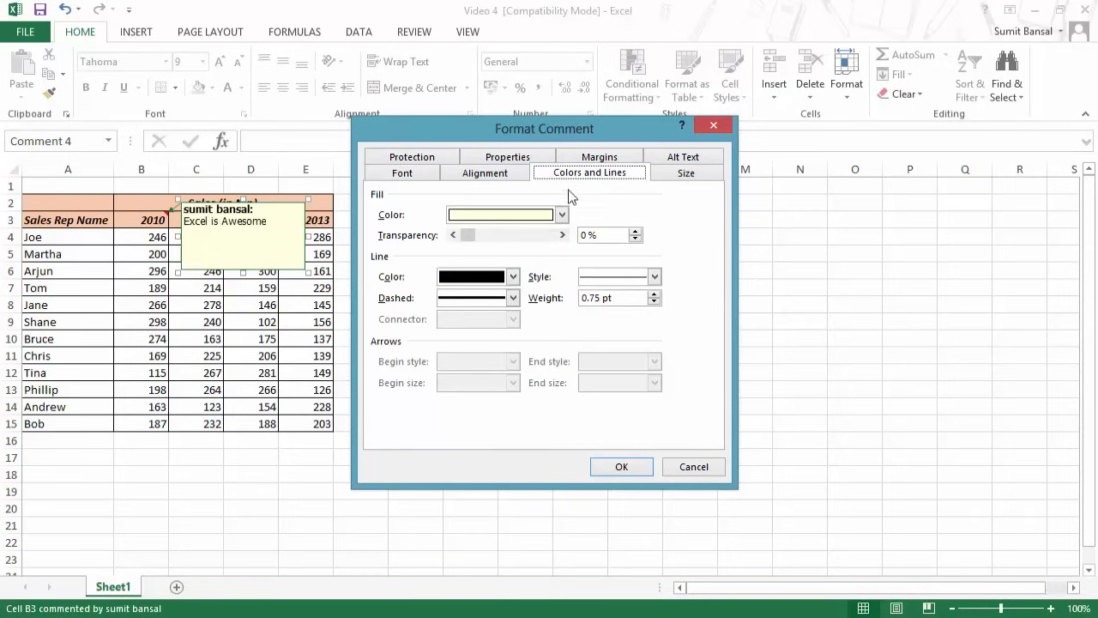
{"action": "left_click", "coordinate": [561, 214]}
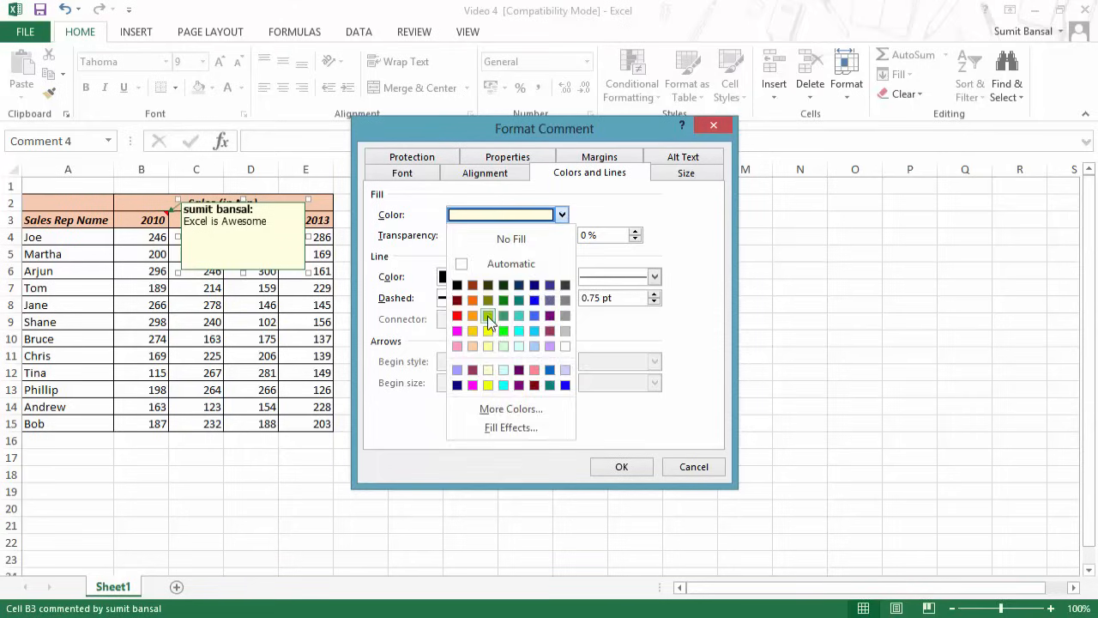
{"action": "left_click", "coordinate": [488, 315]}
{"action": "left_click", "coordinate": [622, 468]}
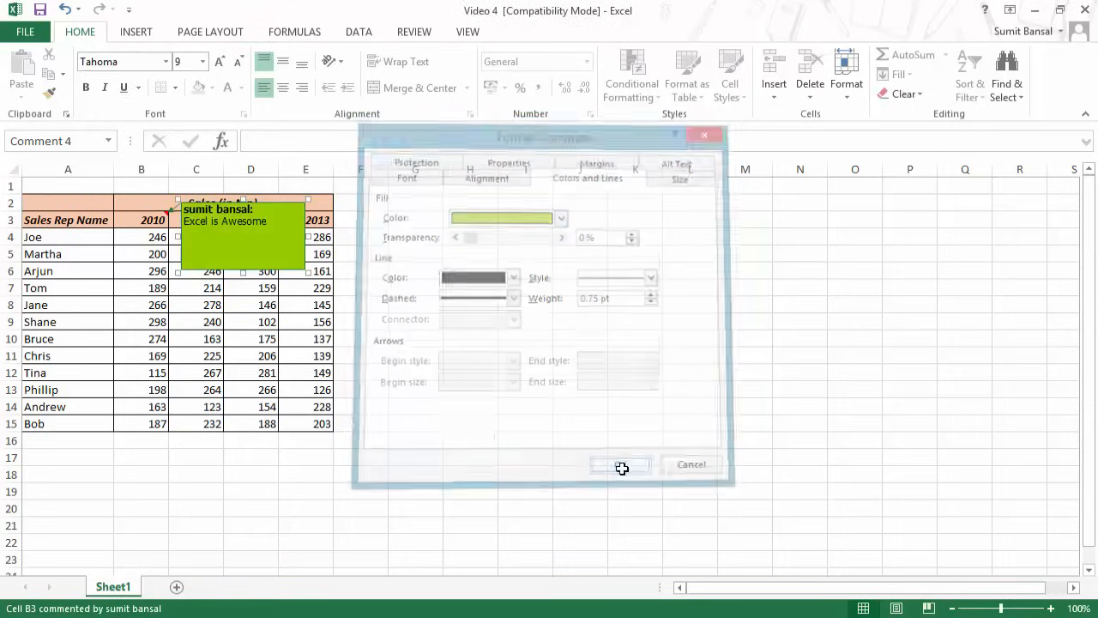
Step: Increase the fill transparency of the B3 comment to make the box semi-transparent
{"action": "right_click", "coordinate": [216, 203]}
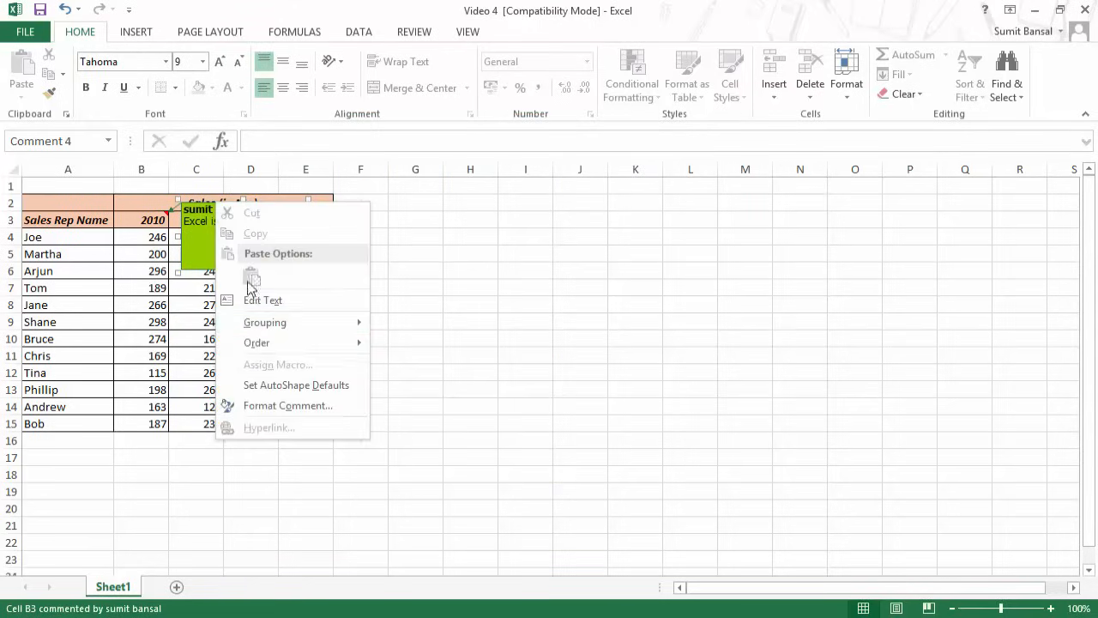
{"action": "left_click", "coordinate": [277, 406]}
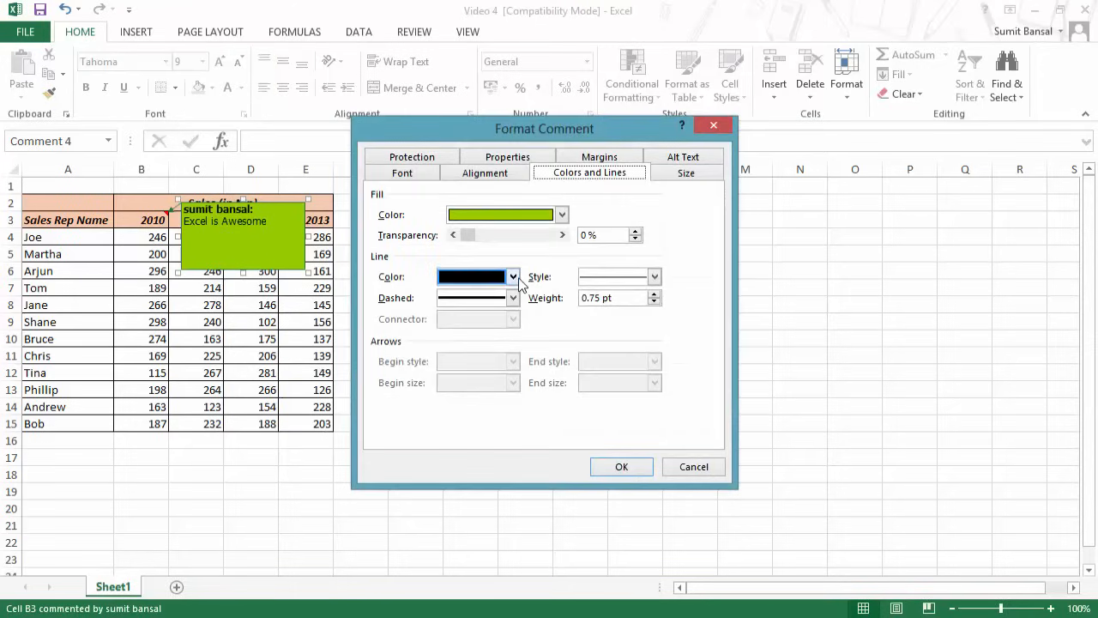
{"action": "left_click", "coordinate": [563, 235]}
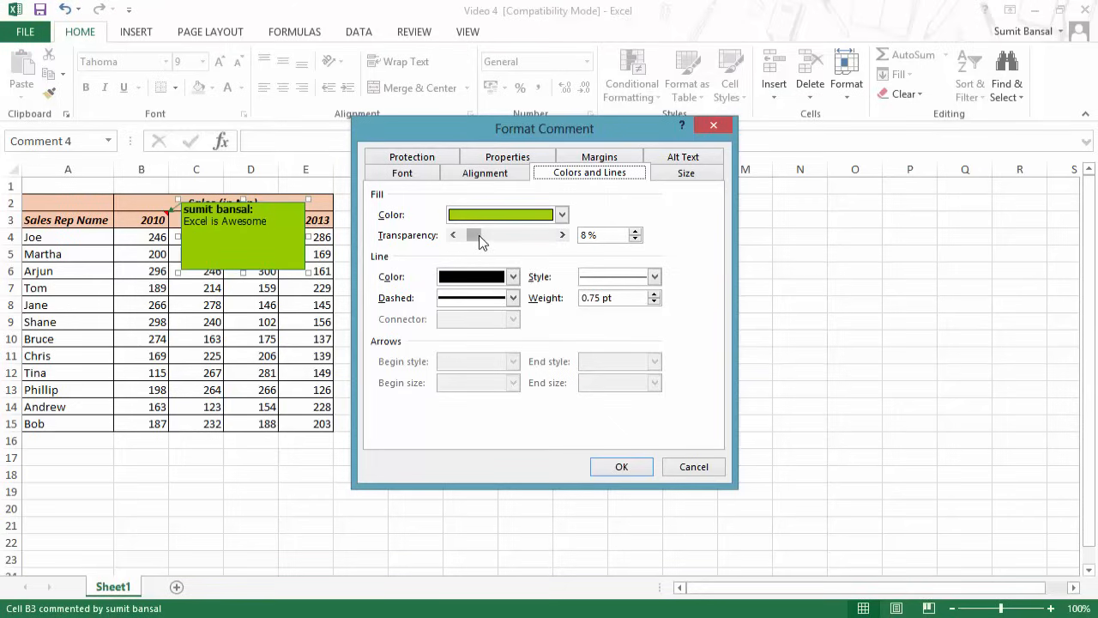
{"action": "left_click_drag", "start_coordinate": [479, 235], "coordinate": [518, 236]}
{"action": "key", "text": "Return"}
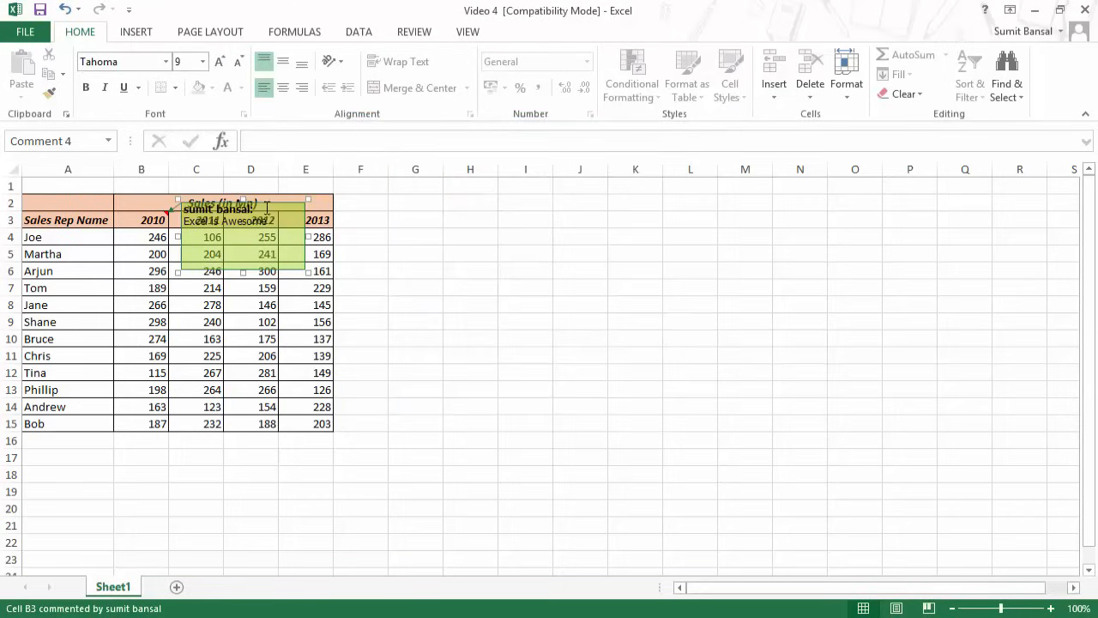
Step: Reset the B3 comment's fill transparency to 0% and look through the gradient, texture and pattern fill effects
{"action": "right_click", "coordinate": [266, 204]}
{"action": "left_click", "coordinate": [356, 405]}
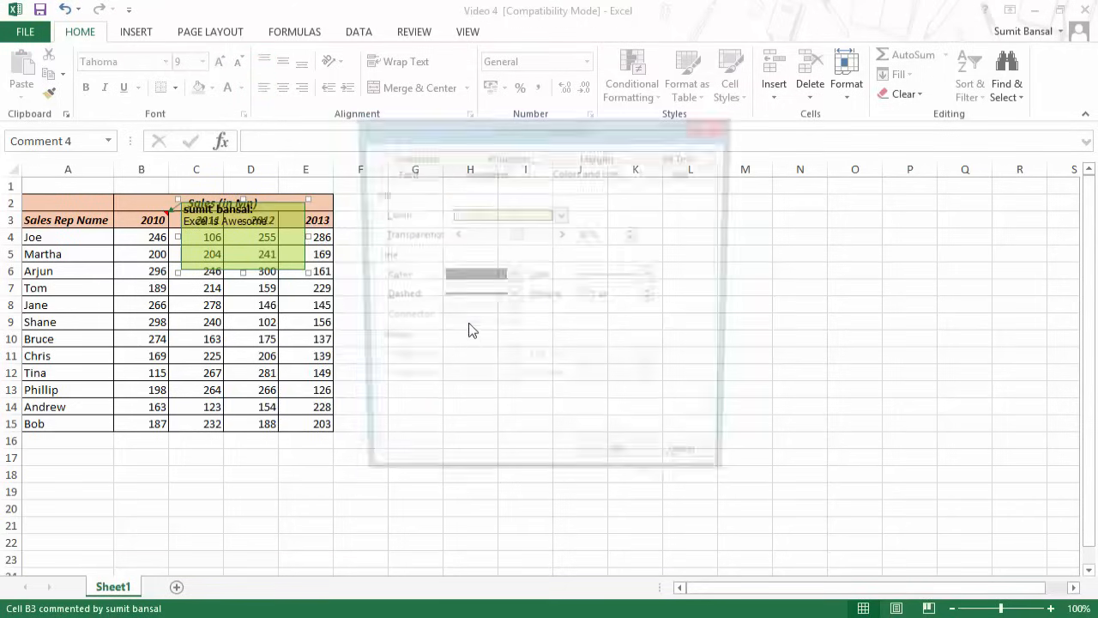
{"action": "left_click_drag", "start_coordinate": [523, 231], "coordinate": [456, 232]}
{"action": "left_click", "coordinate": [561, 214]}
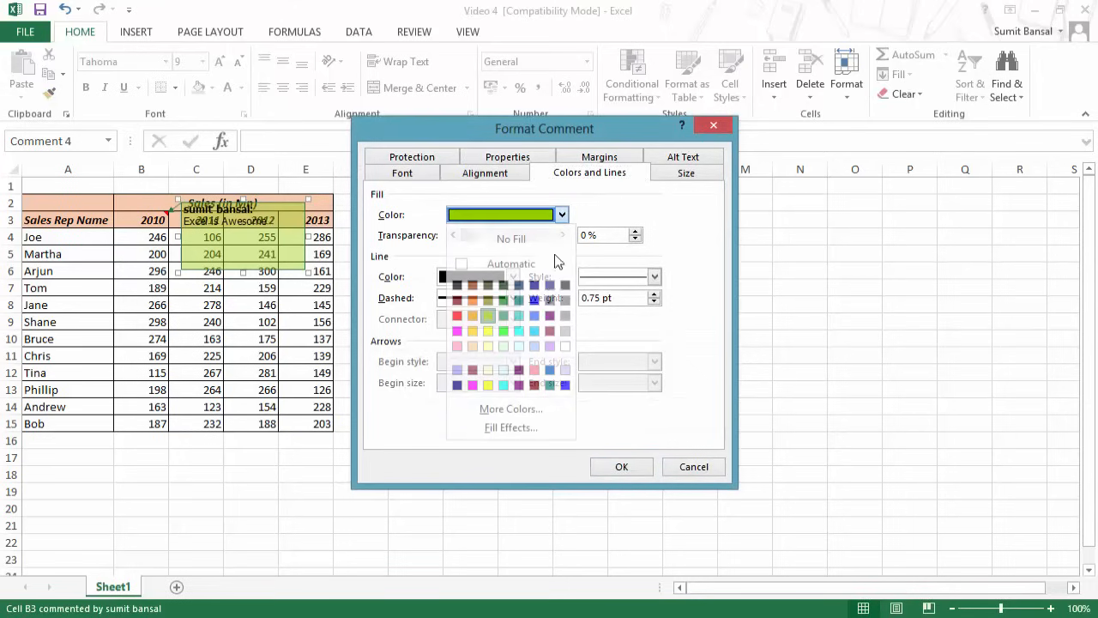
{"action": "left_click", "coordinate": [511, 427]}
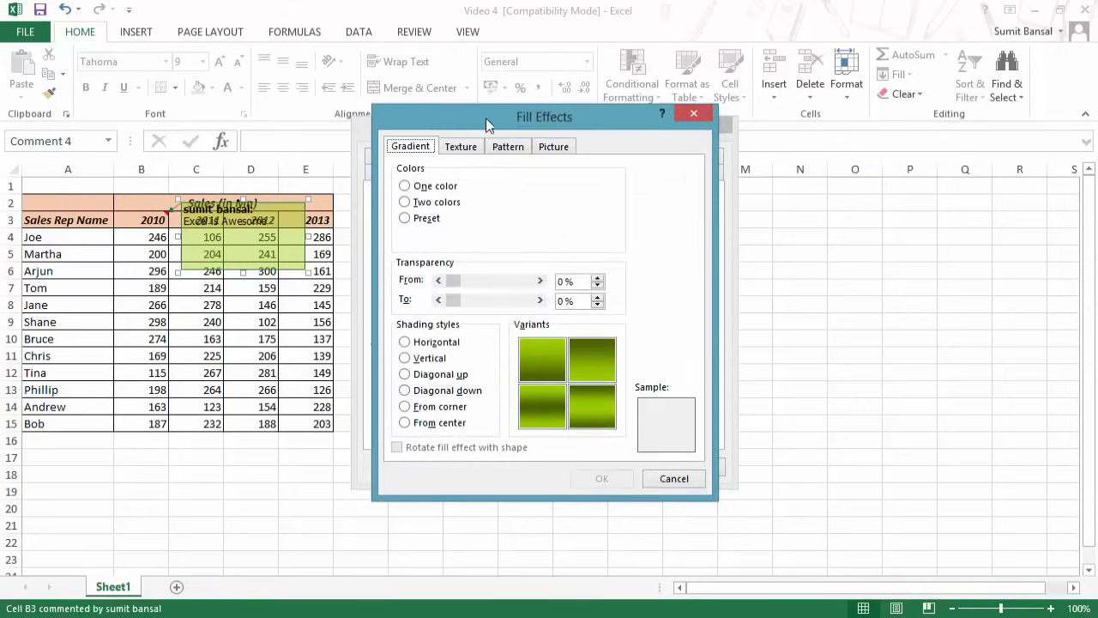
{"action": "left_click_drag", "start_coordinate": [486, 117], "coordinate": [548, 117]}
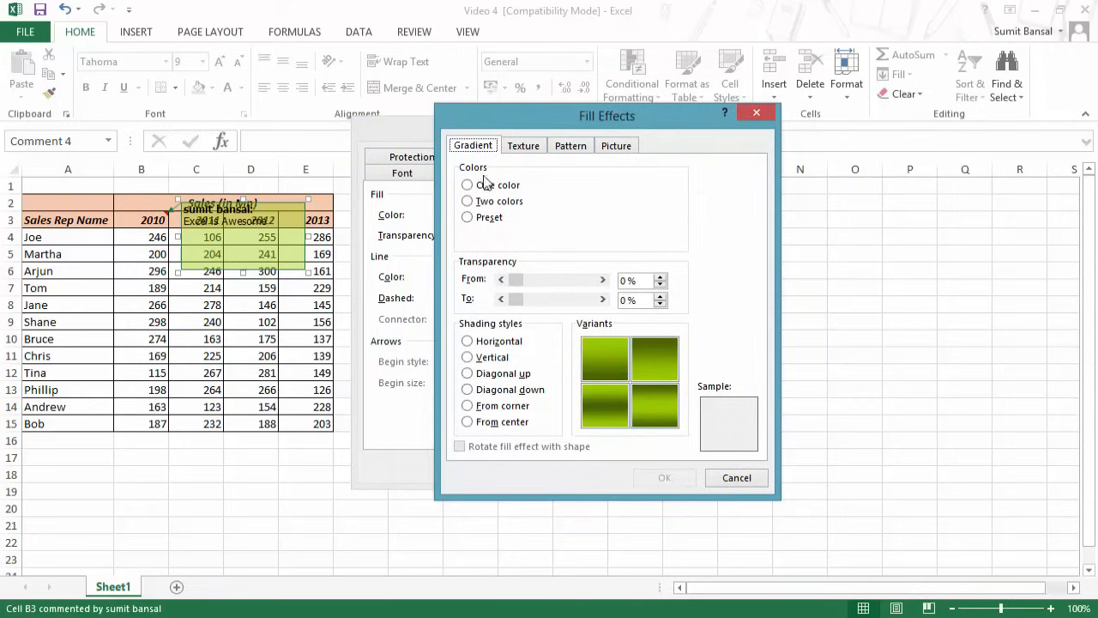
{"action": "left_click", "coordinate": [522, 146]}
{"action": "left_click", "coordinate": [569, 146]}
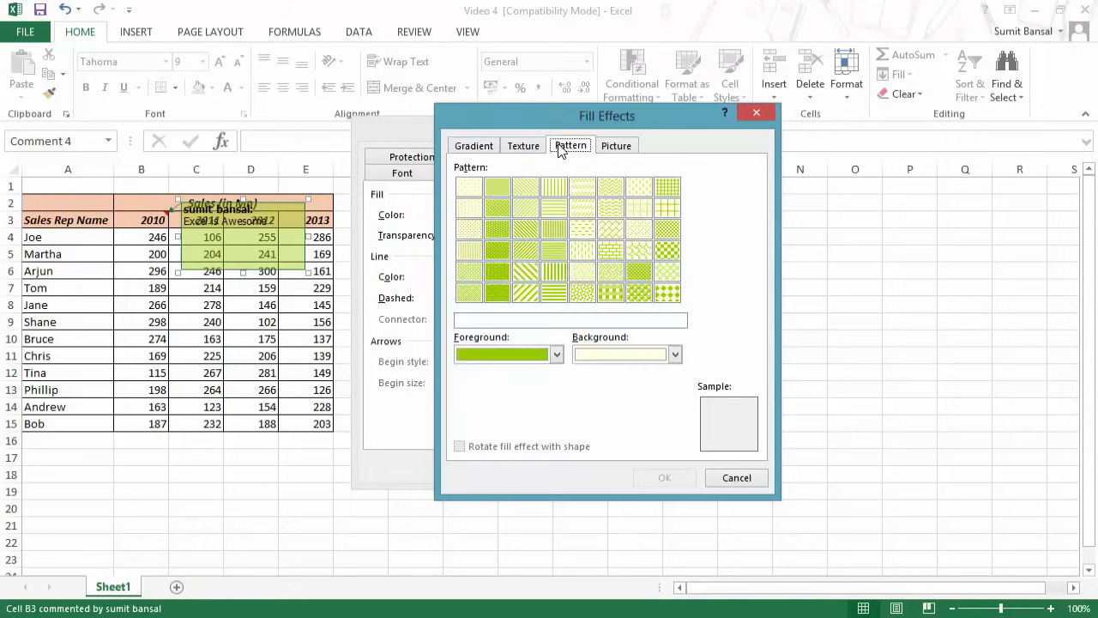
Step: Fill the B3 comment with the Excel 2013 picture from the computer's Pictures library, then leave the comment
{"action": "left_click", "coordinate": [614, 146]}
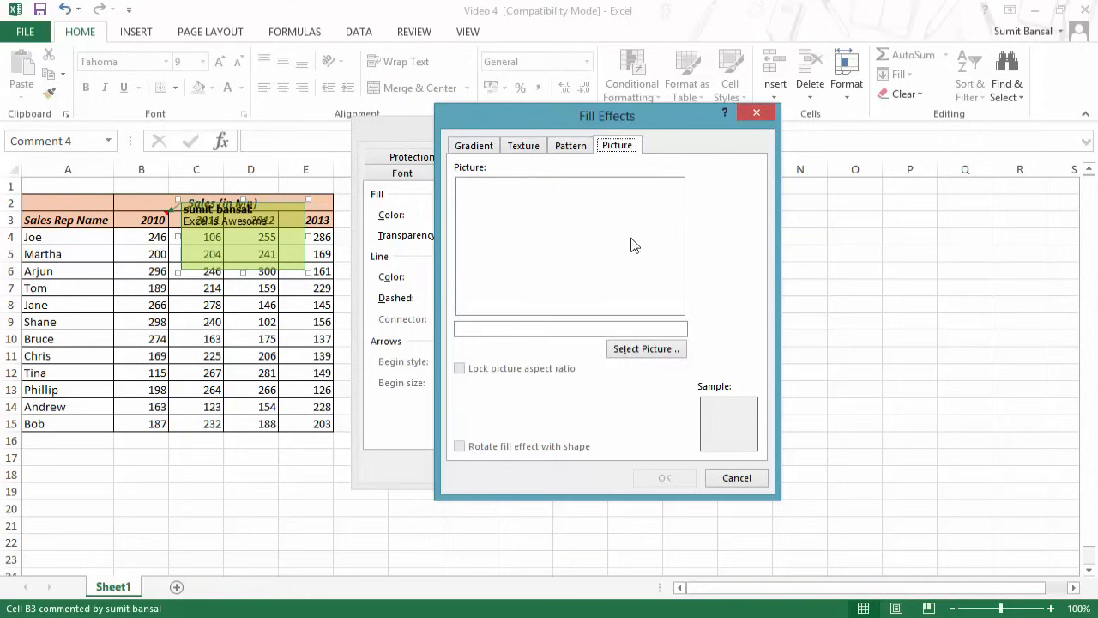
{"action": "left_click", "coordinate": [648, 348]}
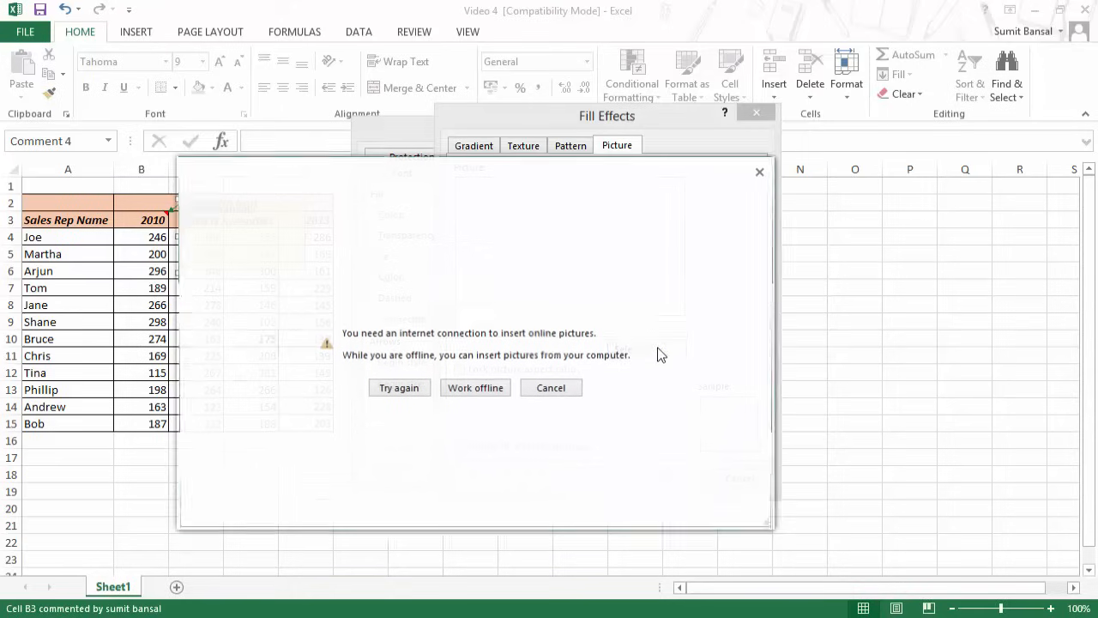
{"action": "left_click", "coordinate": [469, 388]}
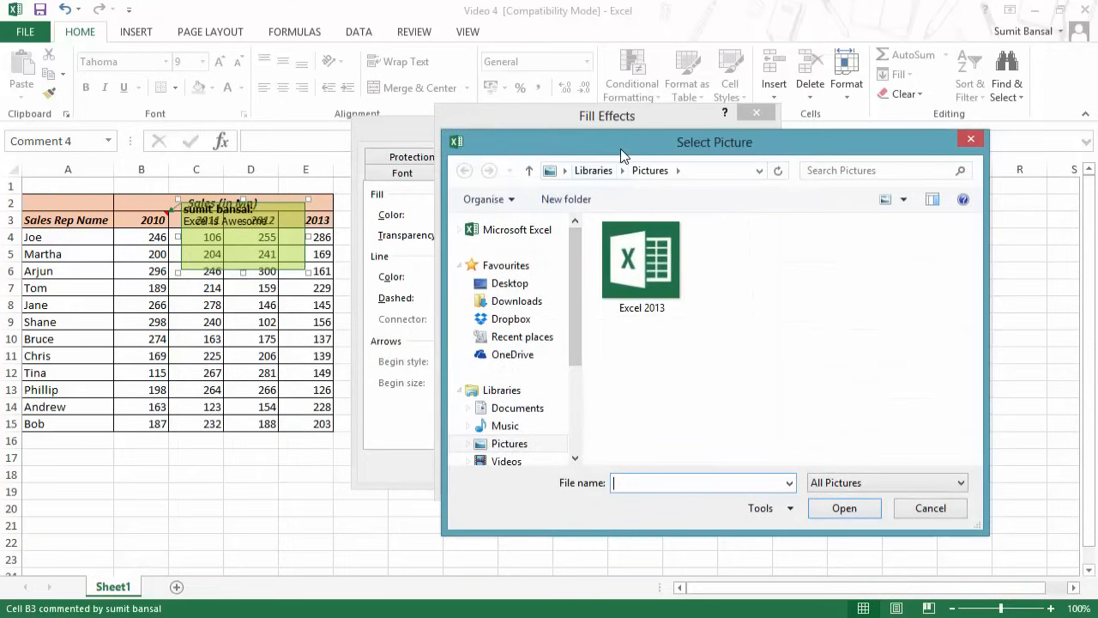
{"action": "left_click_drag", "start_coordinate": [620, 148], "coordinate": [622, 98]}
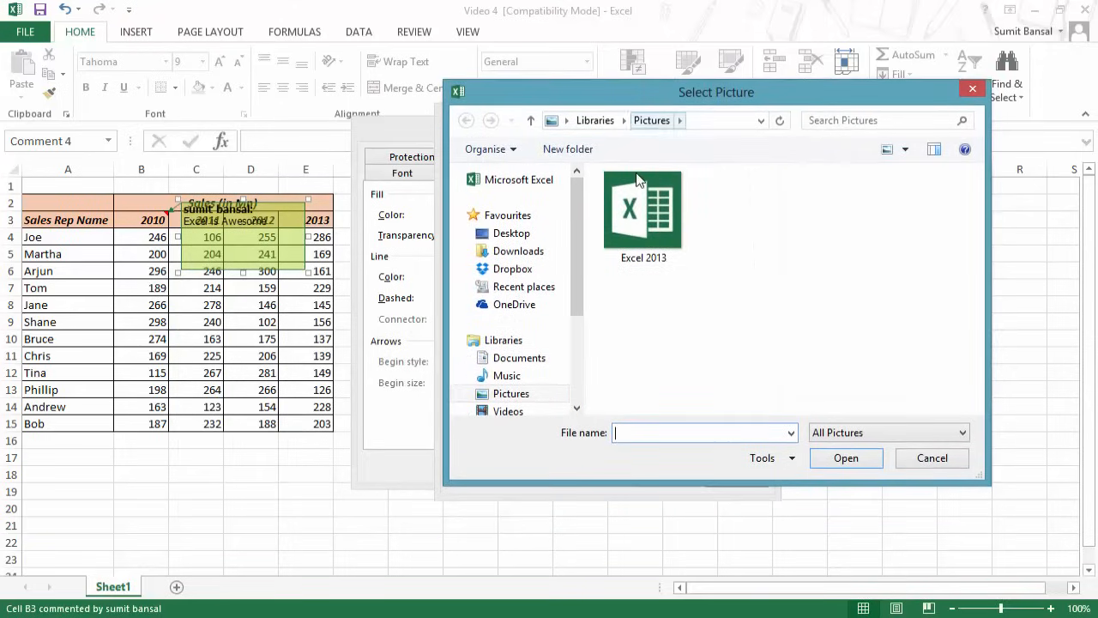
{"action": "left_click", "coordinate": [643, 218]}
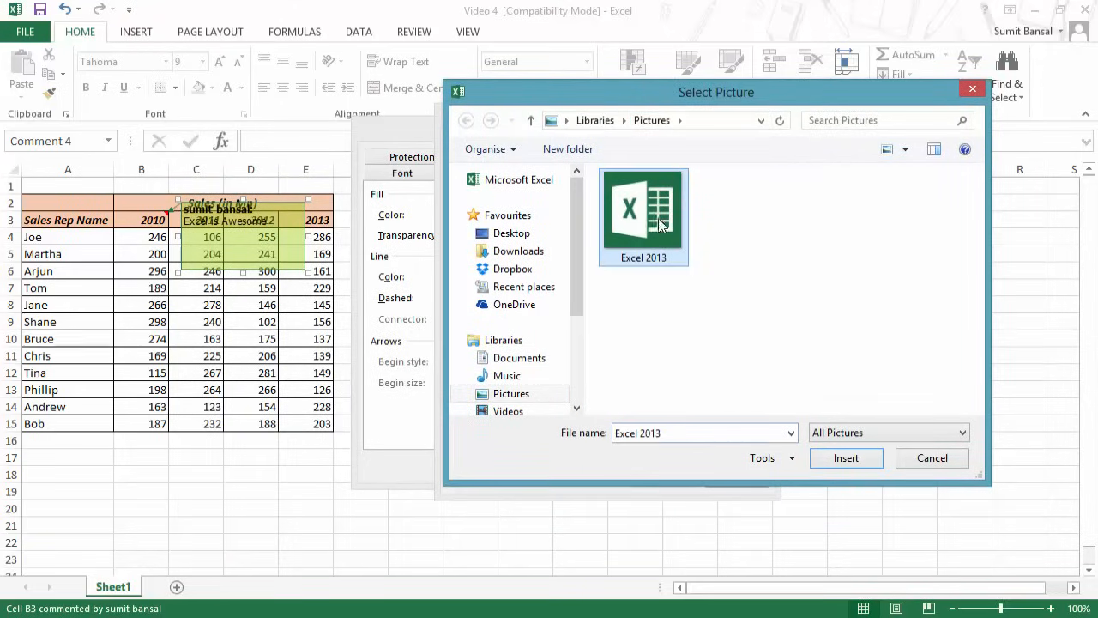
{"action": "left_click", "coordinate": [845, 459]}
{"action": "left_click", "coordinate": [670, 478]}
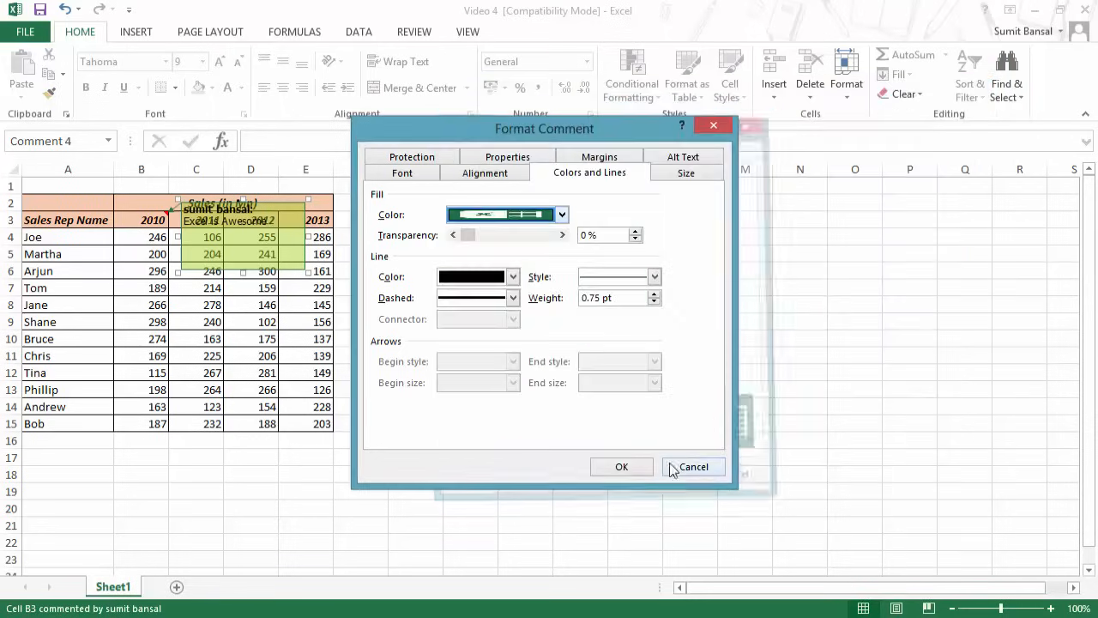
{"action": "left_click", "coordinate": [619, 467]}
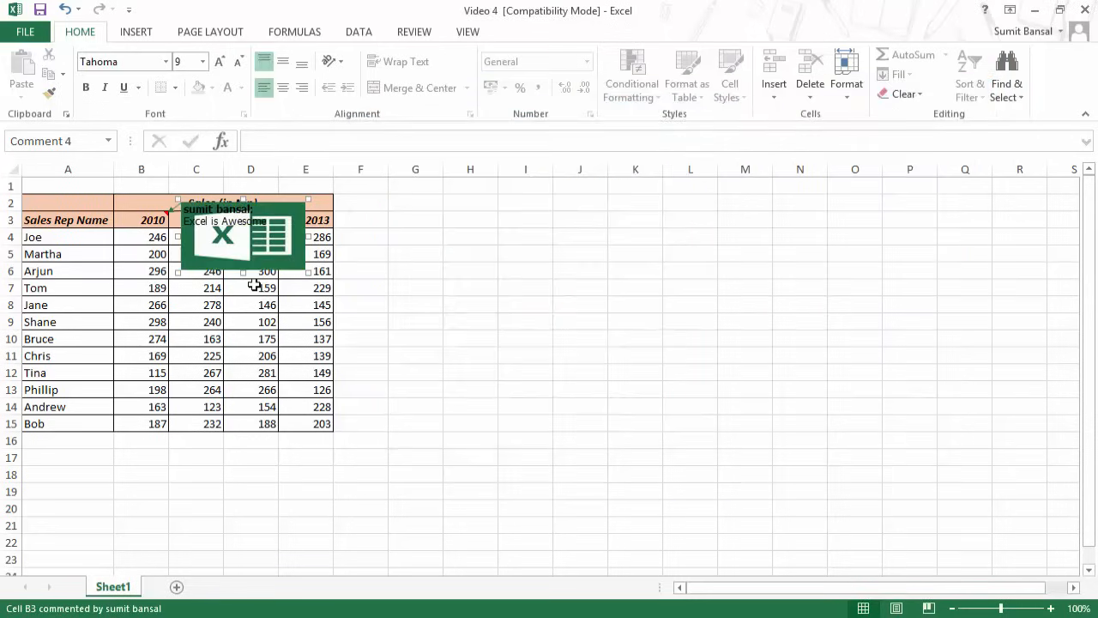
{"action": "right_click", "coordinate": [264, 201]}
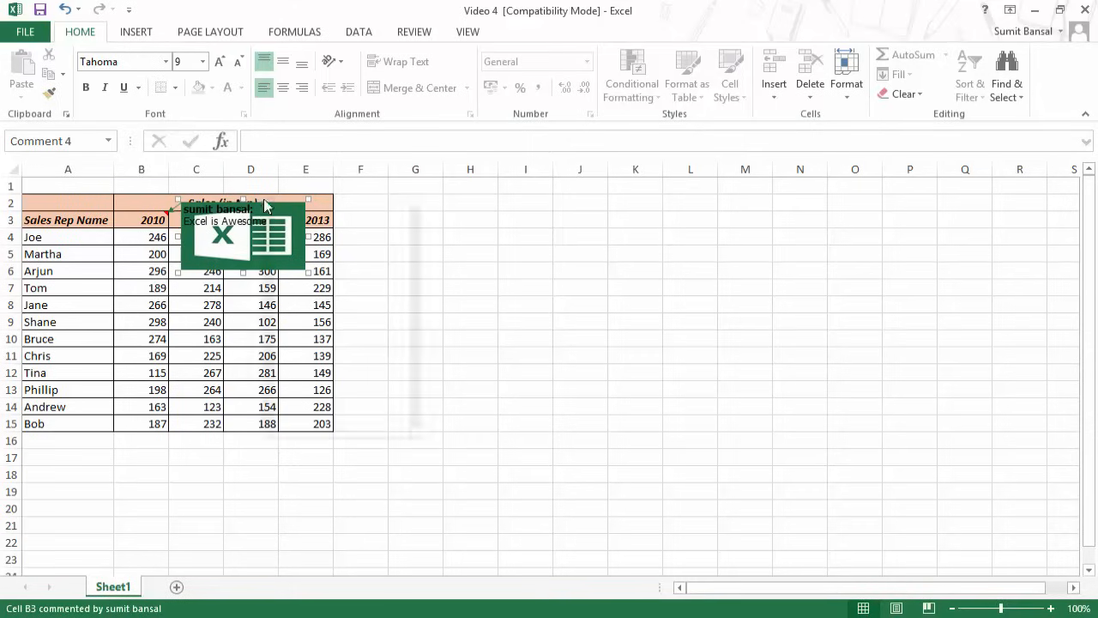
{"action": "left_click", "coordinate": [254, 224]}
{"action": "left_click", "coordinate": [152, 220]}
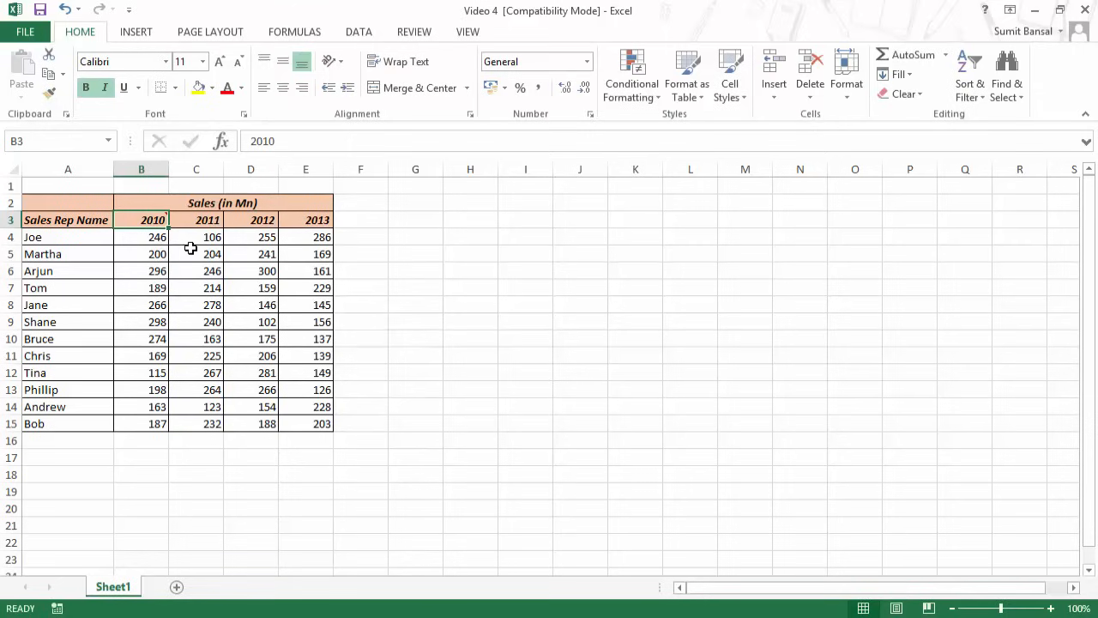
Step: Insert comments on cells G3 and C6, leaving each with only the default author name
{"action": "left_click", "coordinate": [415, 222]}
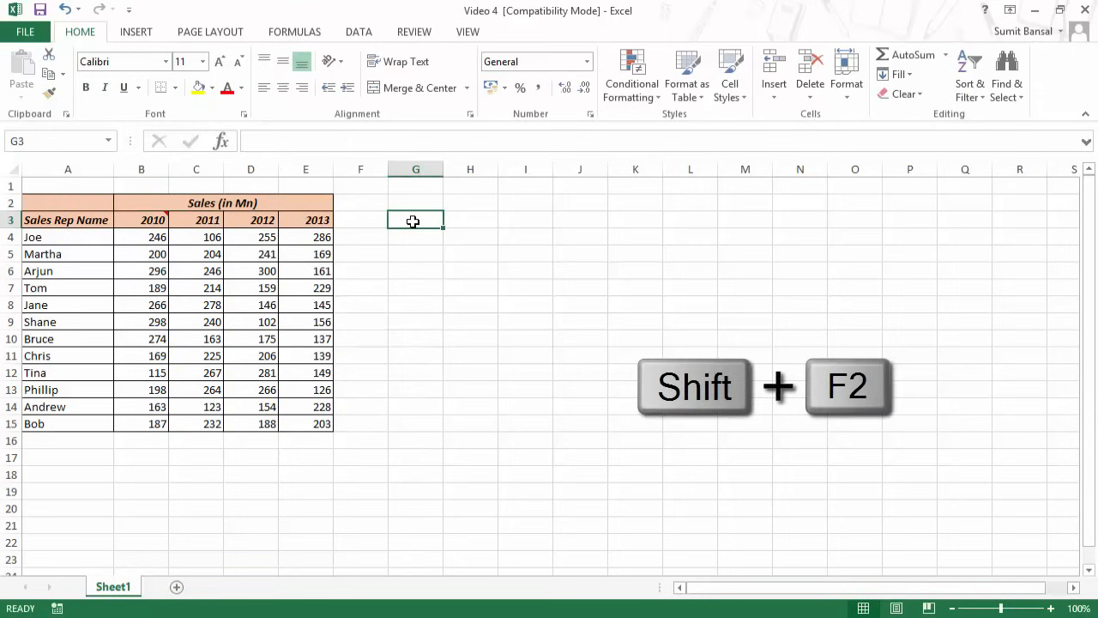
{"action": "key", "text": "shift+F2"}
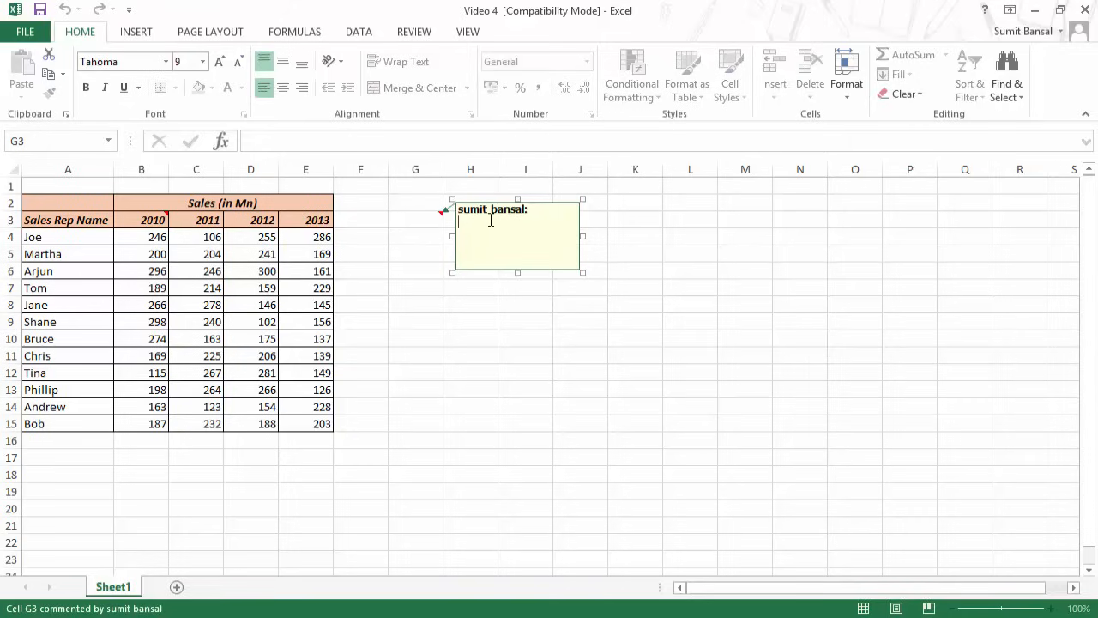
{"action": "left_click", "coordinate": [419, 223]}
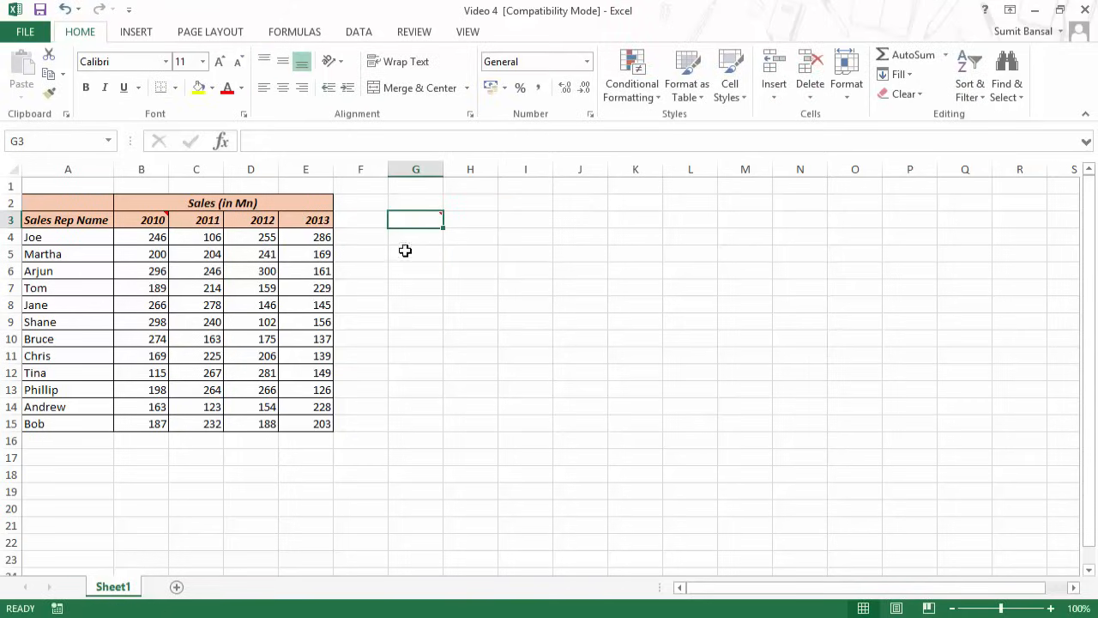
{"action": "left_click", "coordinate": [212, 267]}
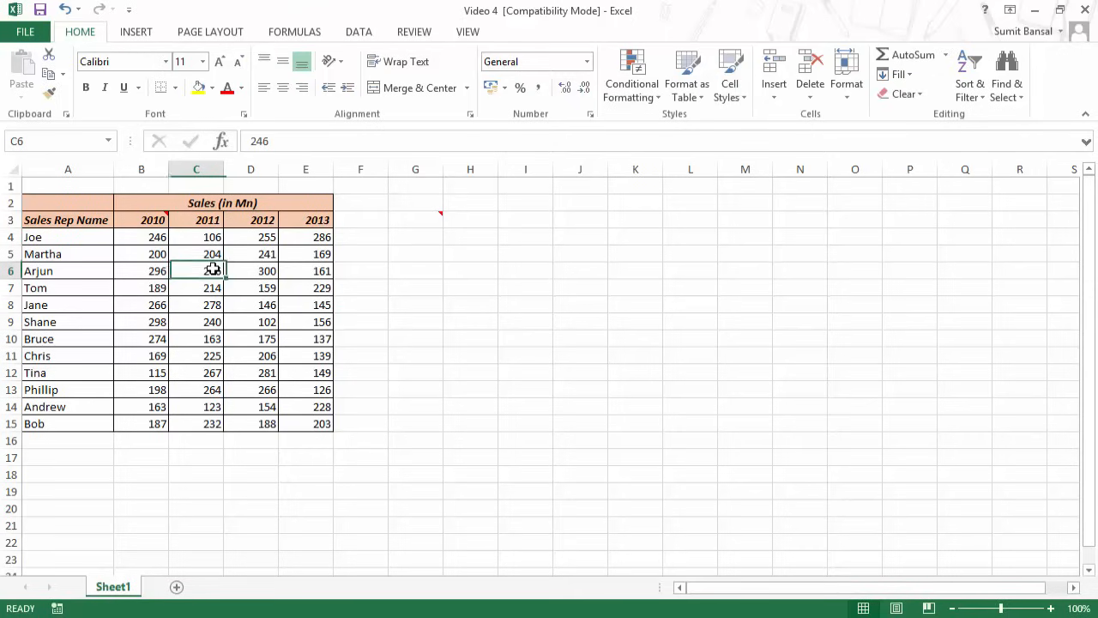
{"action": "key", "text": "shift+F2"}
{"action": "left_click", "coordinate": [255, 356]}
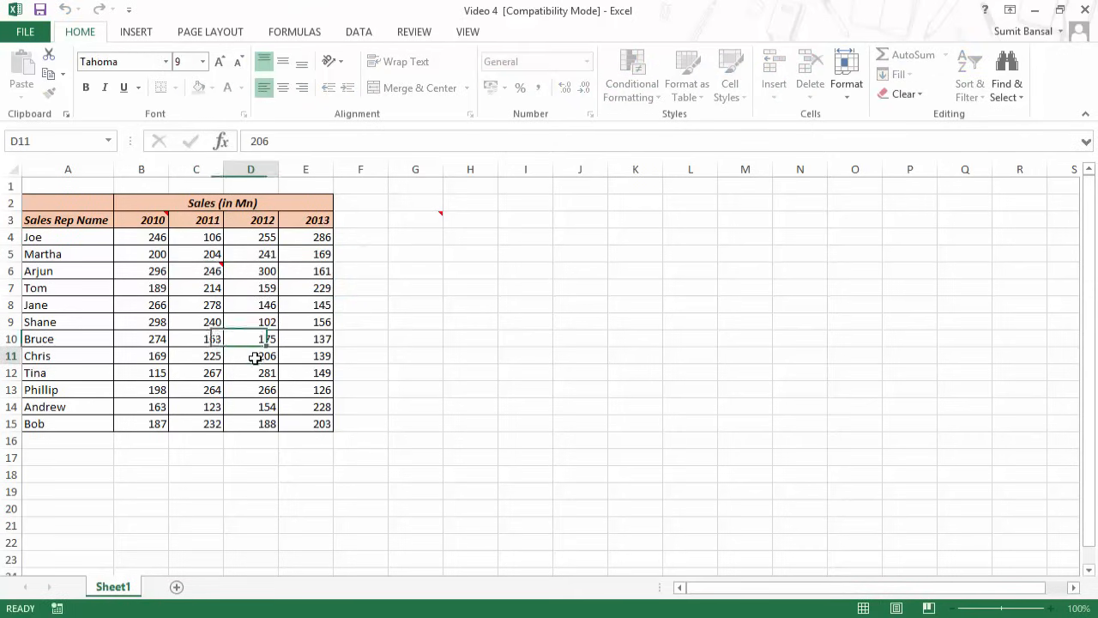
Step: Insert comments on cells D11 and B14, leaving each with only the default author name
{"action": "key", "text": "shift+F2"}
{"action": "left_click", "coordinate": [172, 405]}
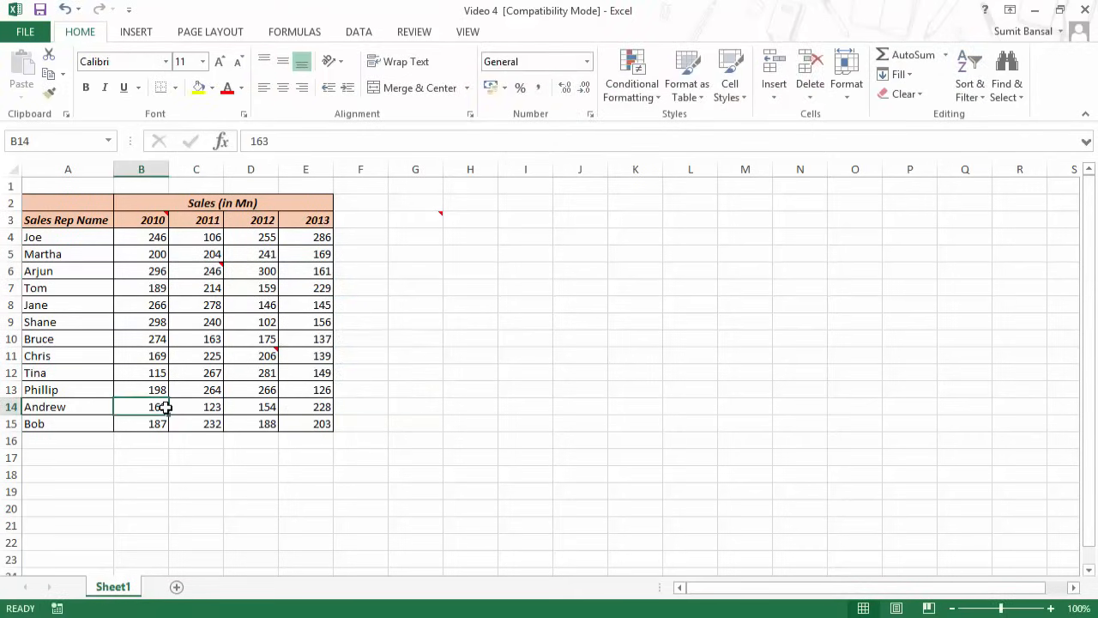
{"action": "key", "text": "shift+F2"}
{"action": "left_click", "coordinate": [543, 400]}
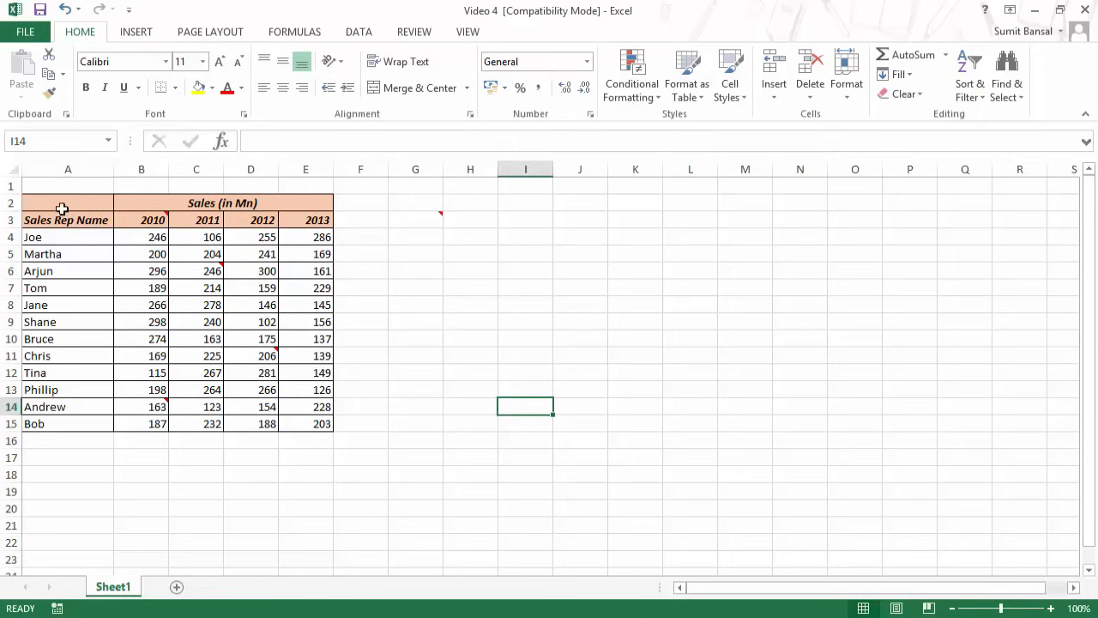
Step: Select all commented cells within A2:E15 with the Find & Select comments option and delete their comments together
{"action": "left_click_drag", "start_coordinate": [58, 206], "coordinate": [315, 424]}
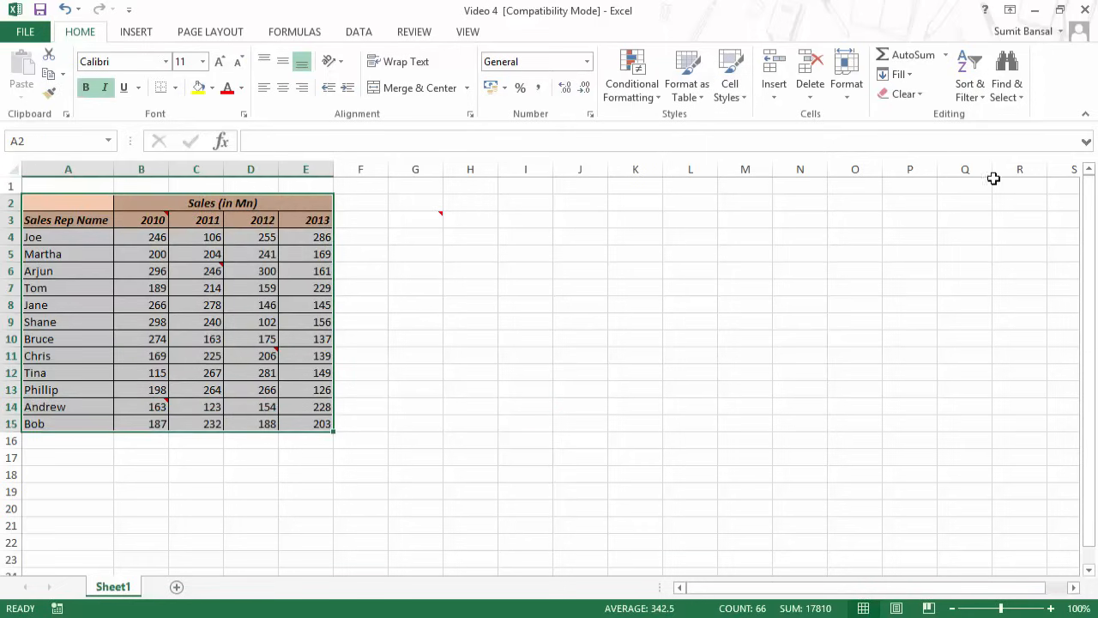
{"action": "left_click", "coordinate": [1017, 97]}
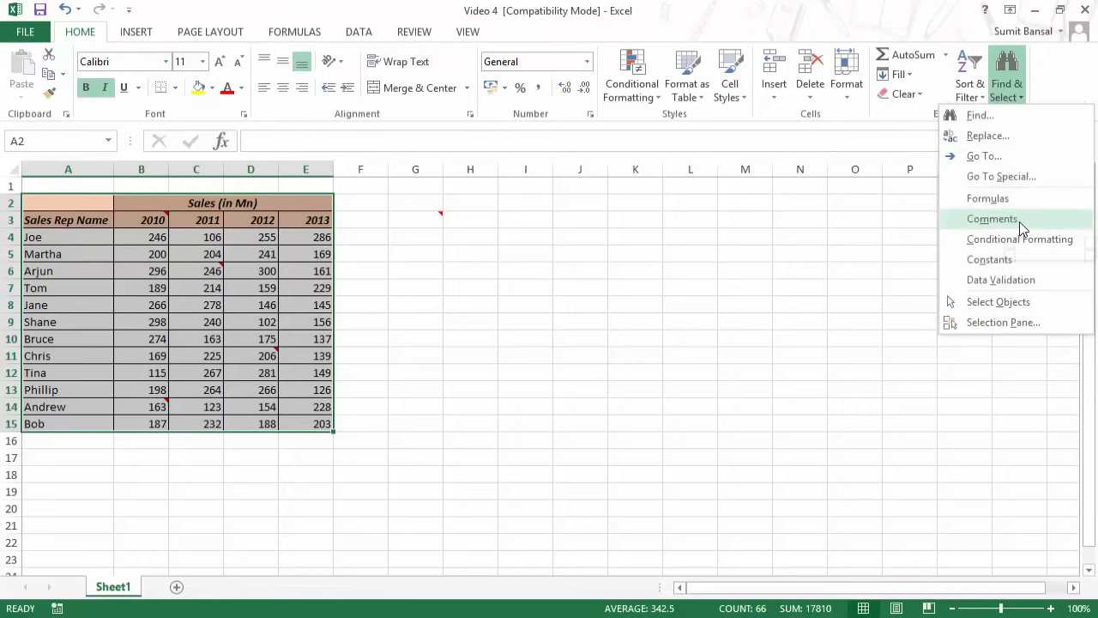
{"action": "left_click", "coordinate": [988, 219]}
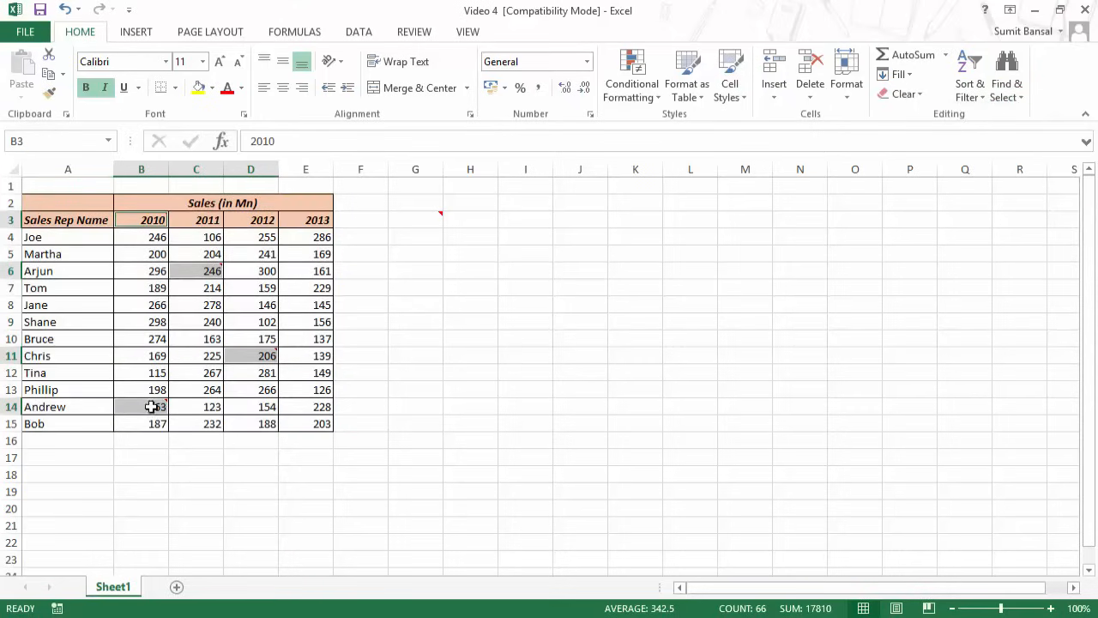
{"action": "mouse_move", "coordinate": [256, 360]}
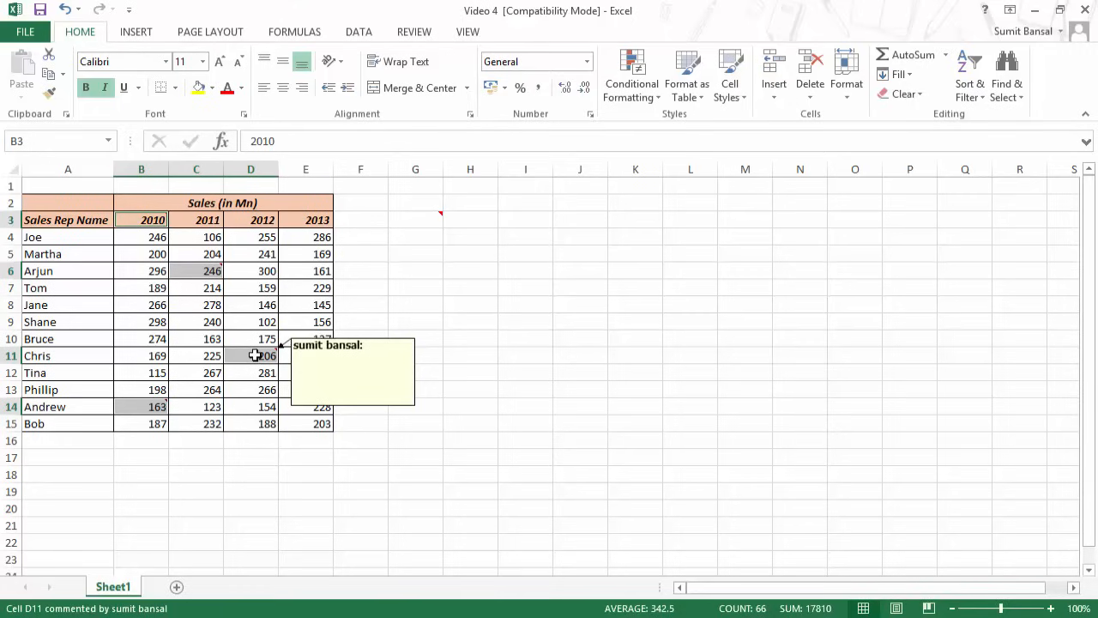
{"action": "right_click", "coordinate": [255, 355]}
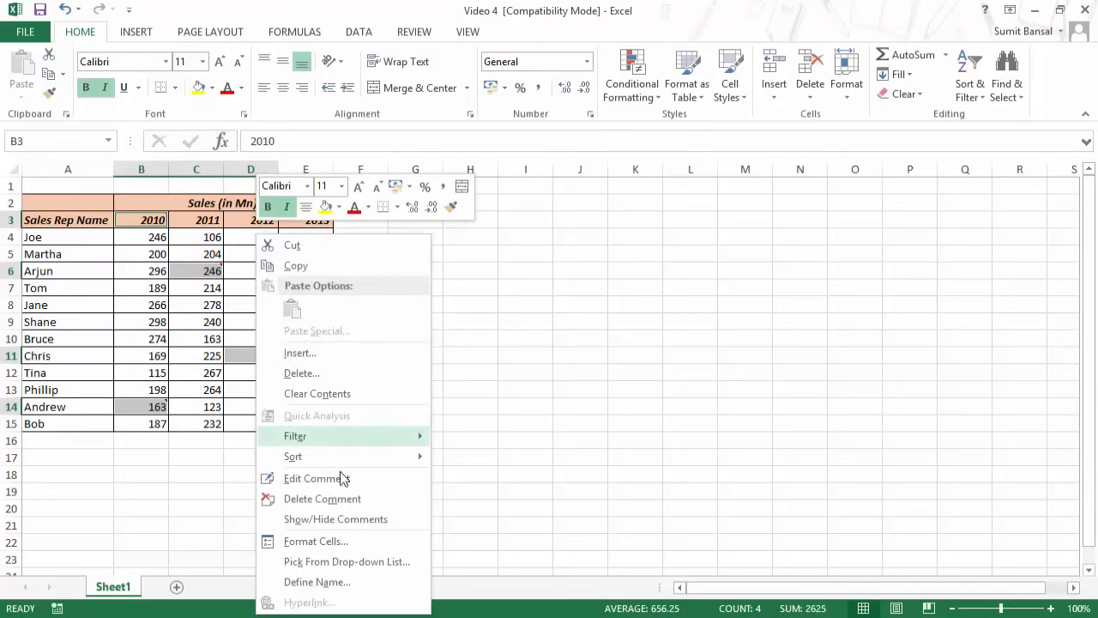
{"action": "left_click", "coordinate": [337, 498]}
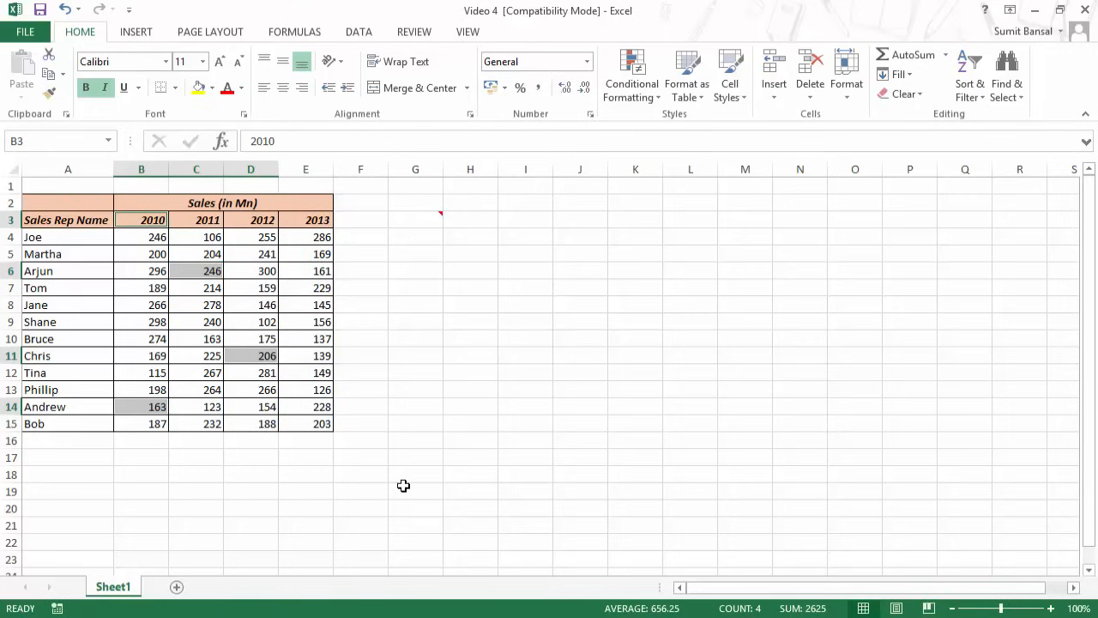
{"action": "left_click", "coordinate": [472, 368]}
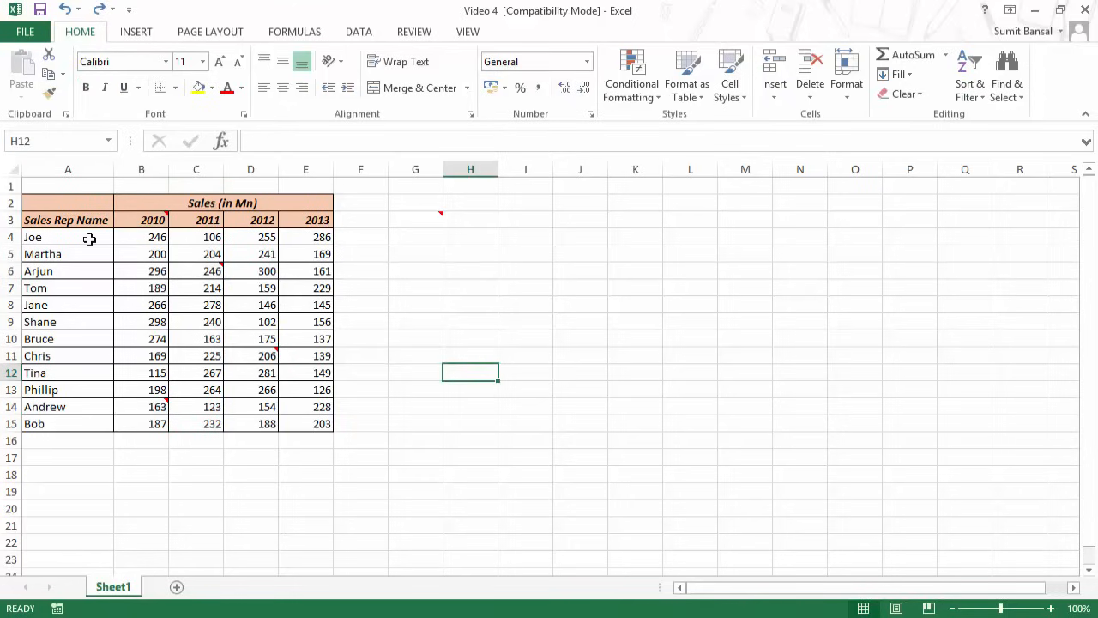
Step: Select only the commented cells within A2:E15 using Go To Special with the Comments option
{"action": "left_click_drag", "start_coordinate": [49, 206], "coordinate": [309, 422]}
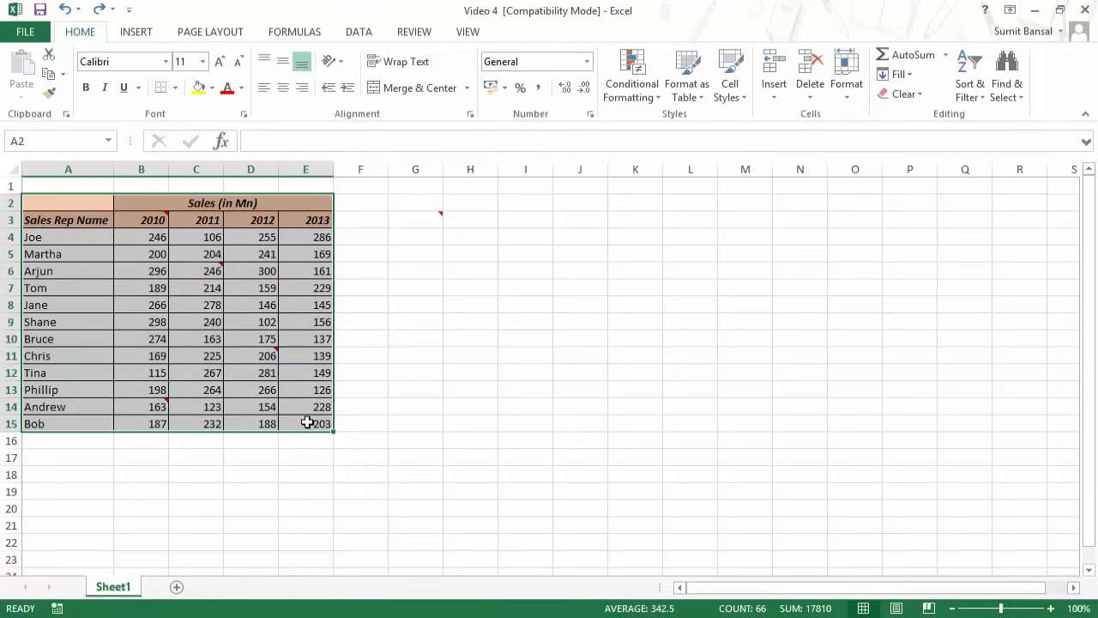
{"action": "key", "text": "ctrl+g"}
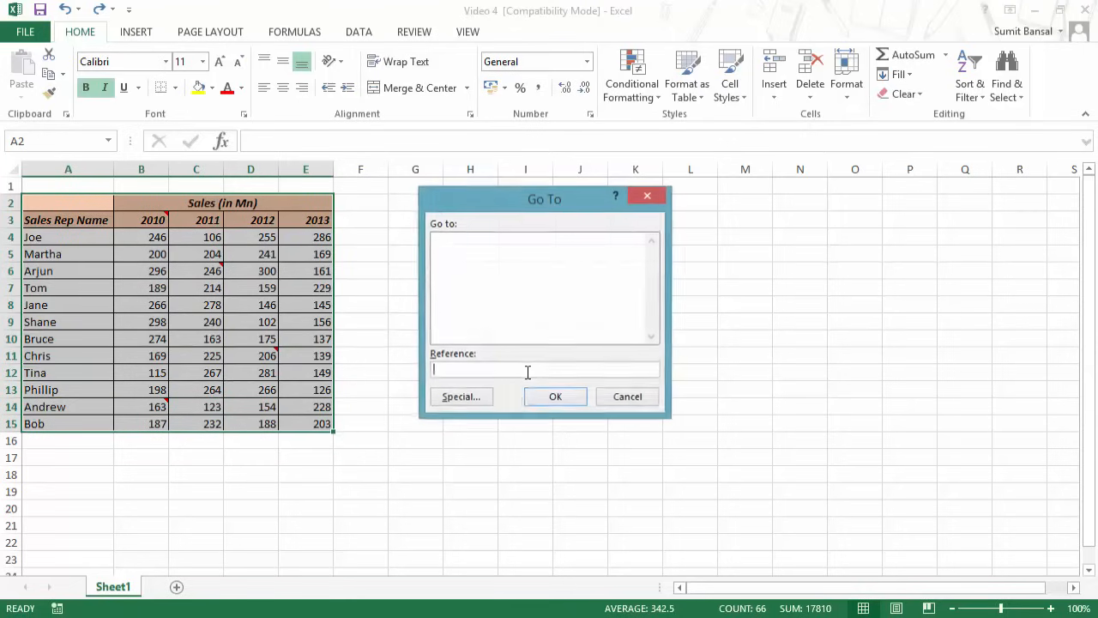
{"action": "left_click", "coordinate": [477, 403]}
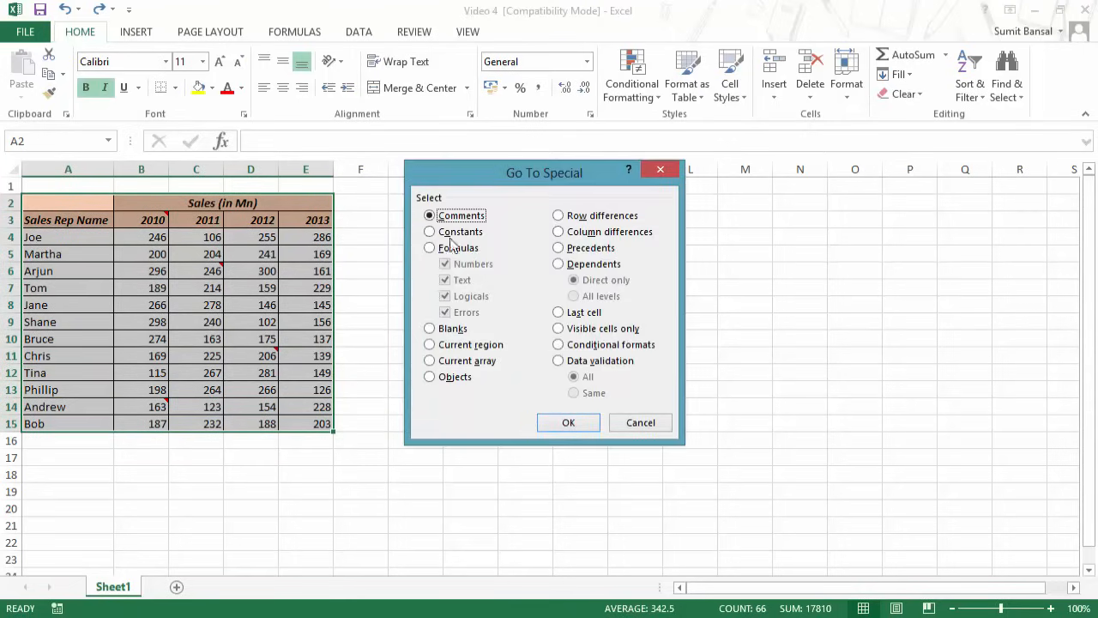
{"action": "left_click", "coordinate": [555, 434]}
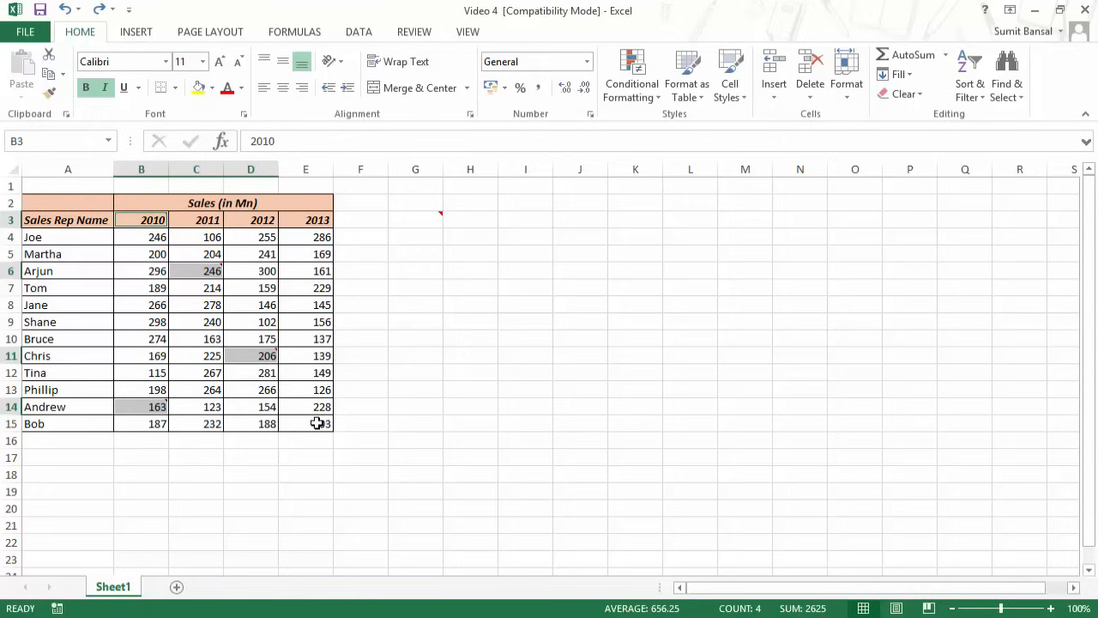
{"action": "mouse_move", "coordinate": [256, 355]}
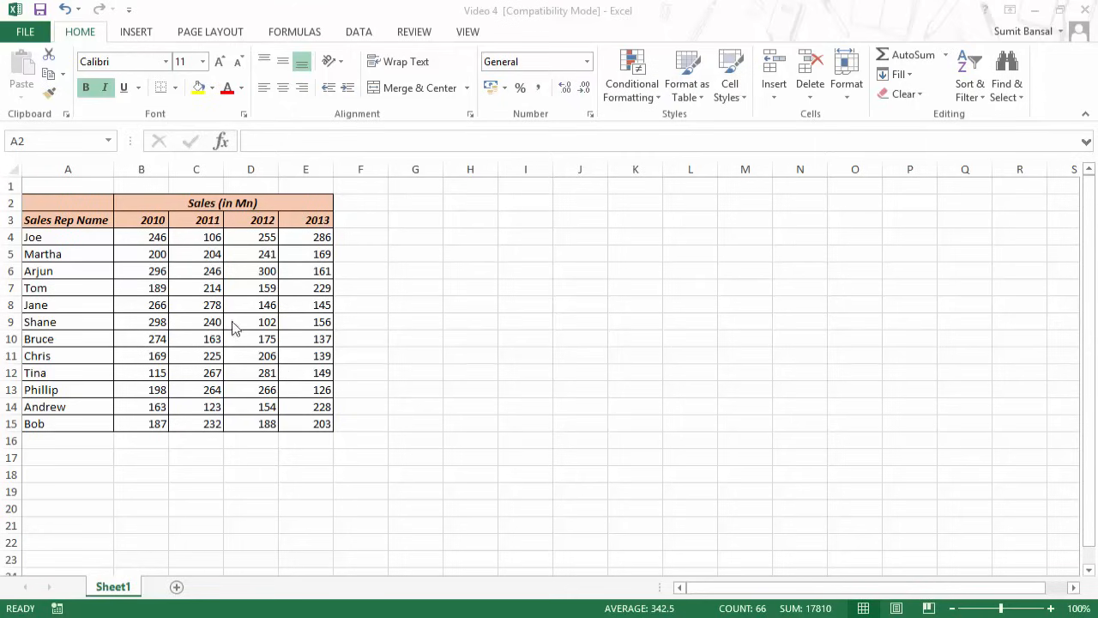
Step: Examine the Quick Analysis options for the sales figures in B4:E15, covering formatting, charts, column and row totals, tables and sparklines
{"action": "left_click", "coordinate": [110, 231]}
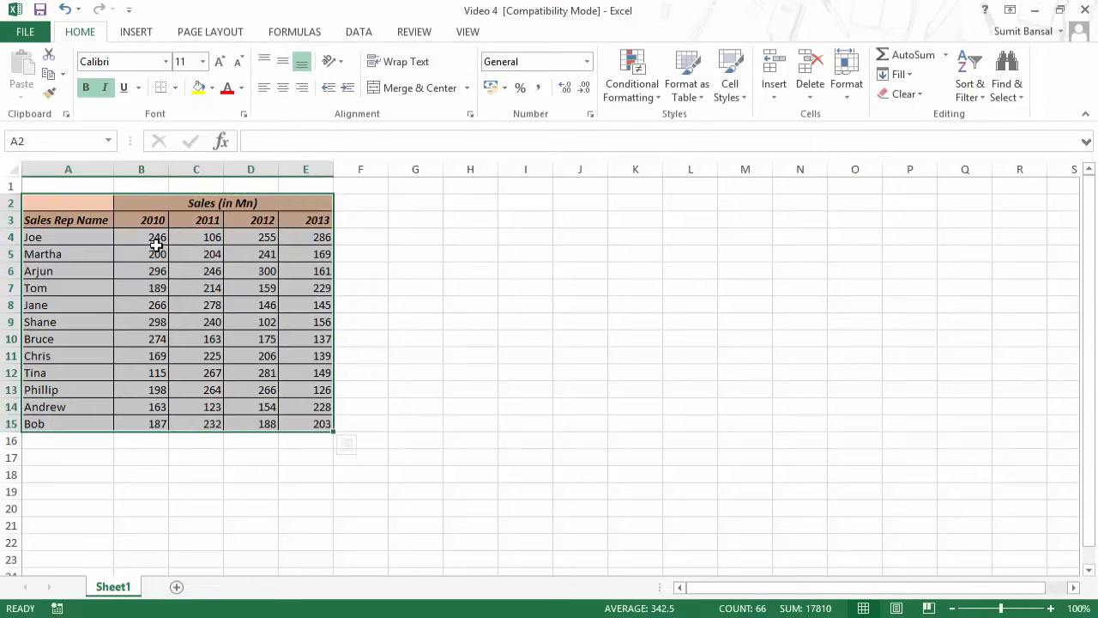
{"action": "left_click_drag", "start_coordinate": [150, 238], "coordinate": [316, 416]}
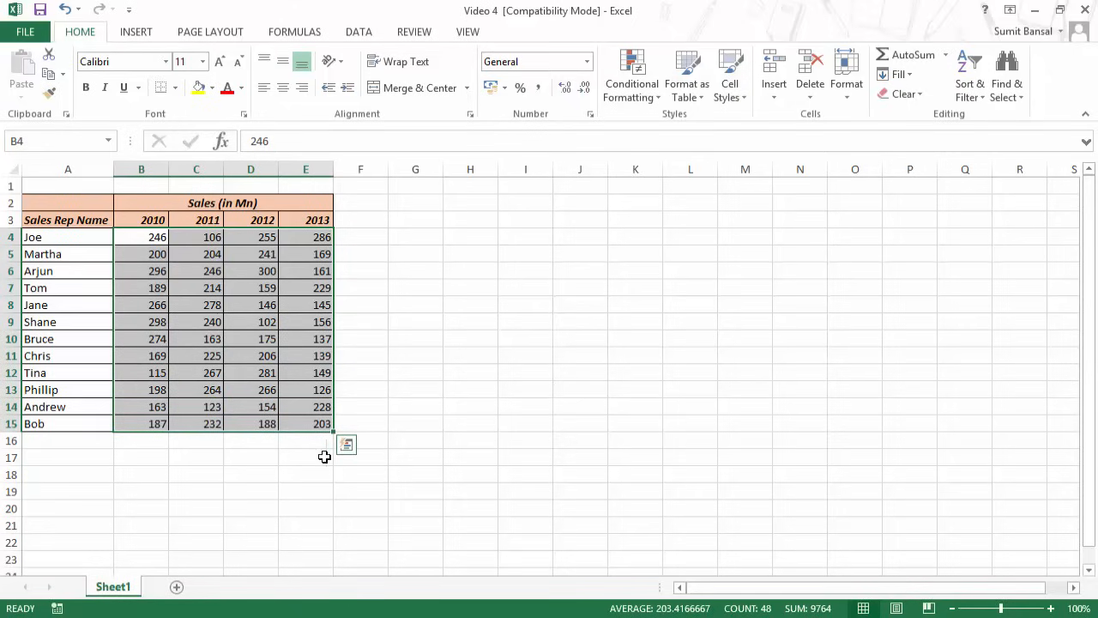
{"action": "left_click", "coordinate": [348, 446]}
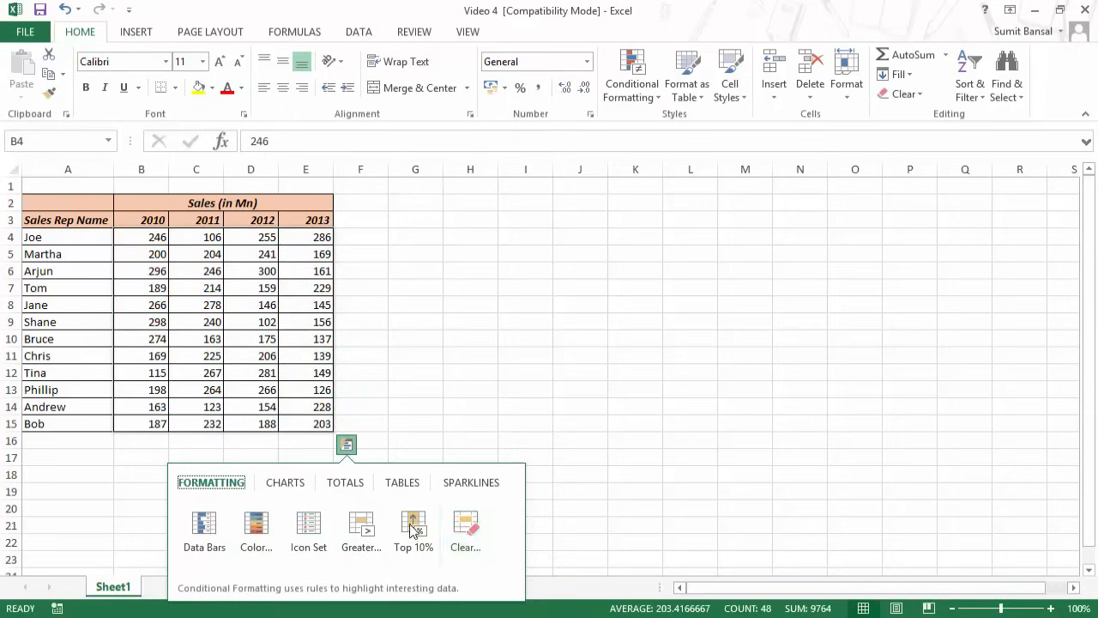
{"action": "left_click", "coordinate": [295, 488]}
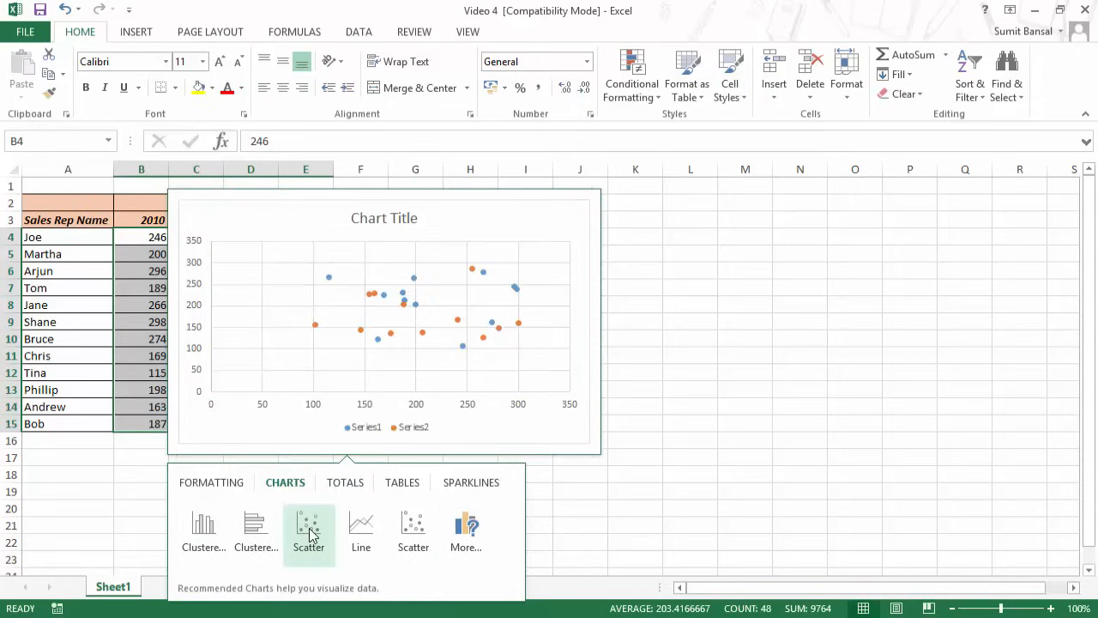
{"action": "left_click", "coordinate": [335, 485]}
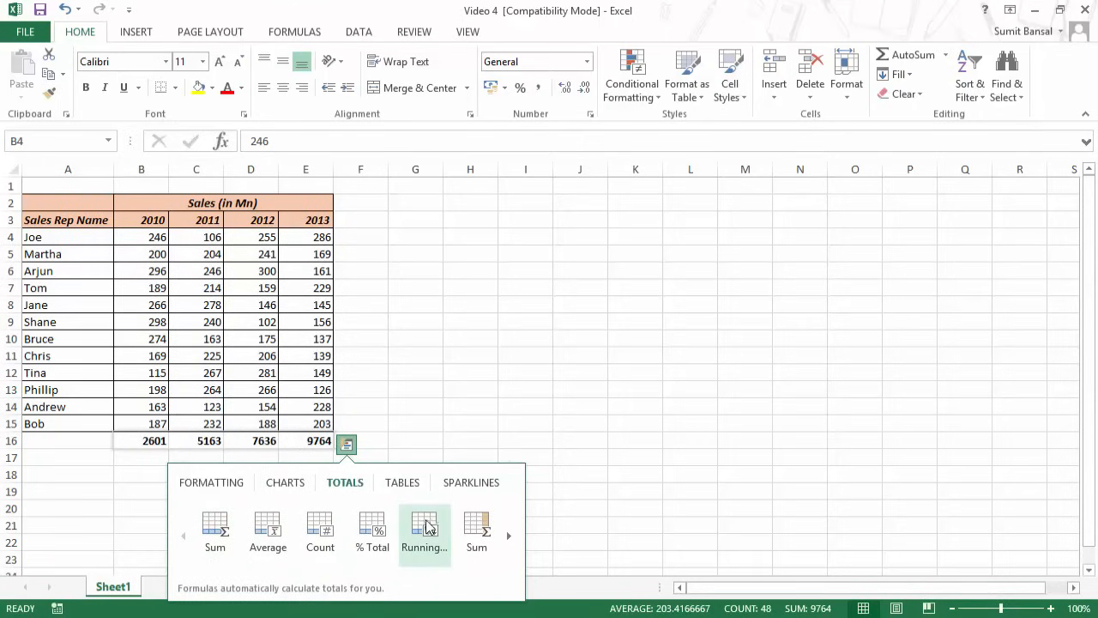
{"action": "left_click", "coordinate": [510, 539]}
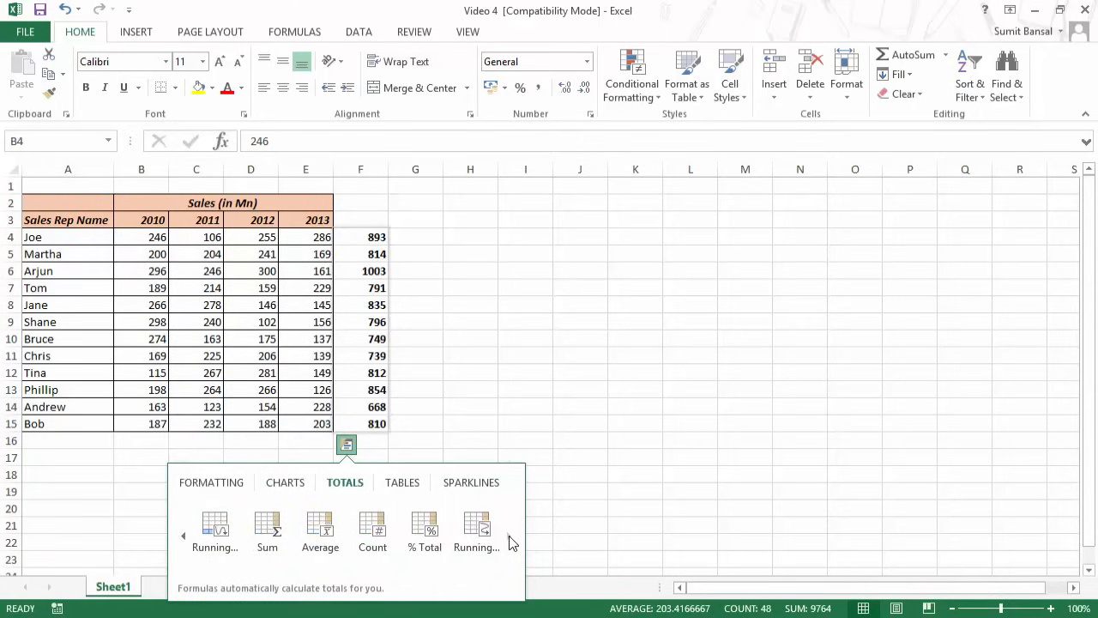
{"action": "left_click", "coordinate": [405, 484]}
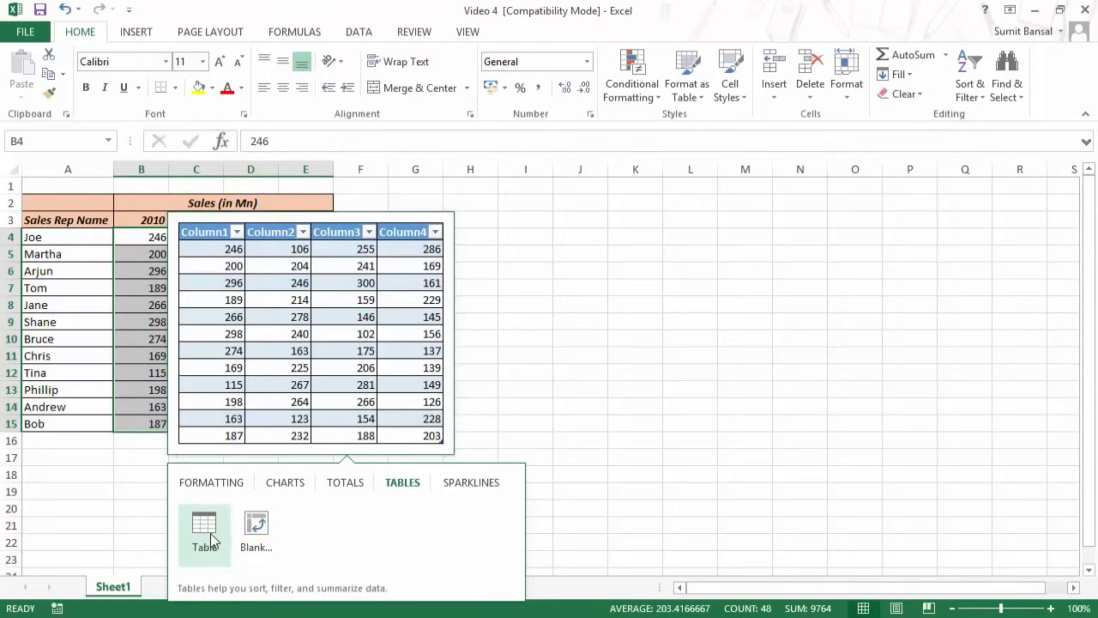
{"action": "left_click", "coordinate": [470, 484]}
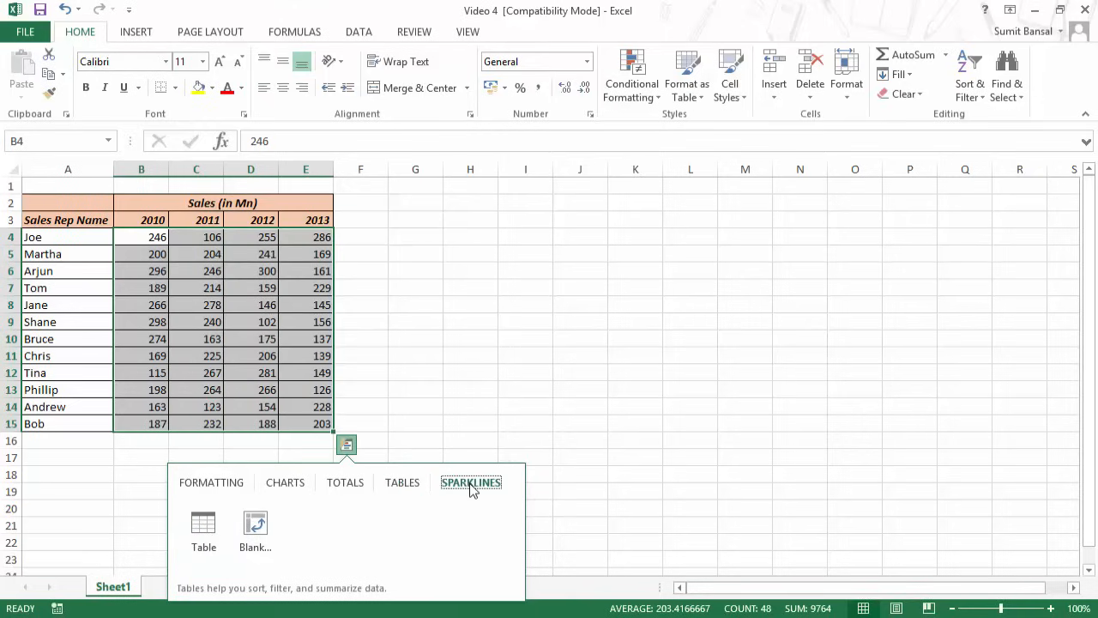